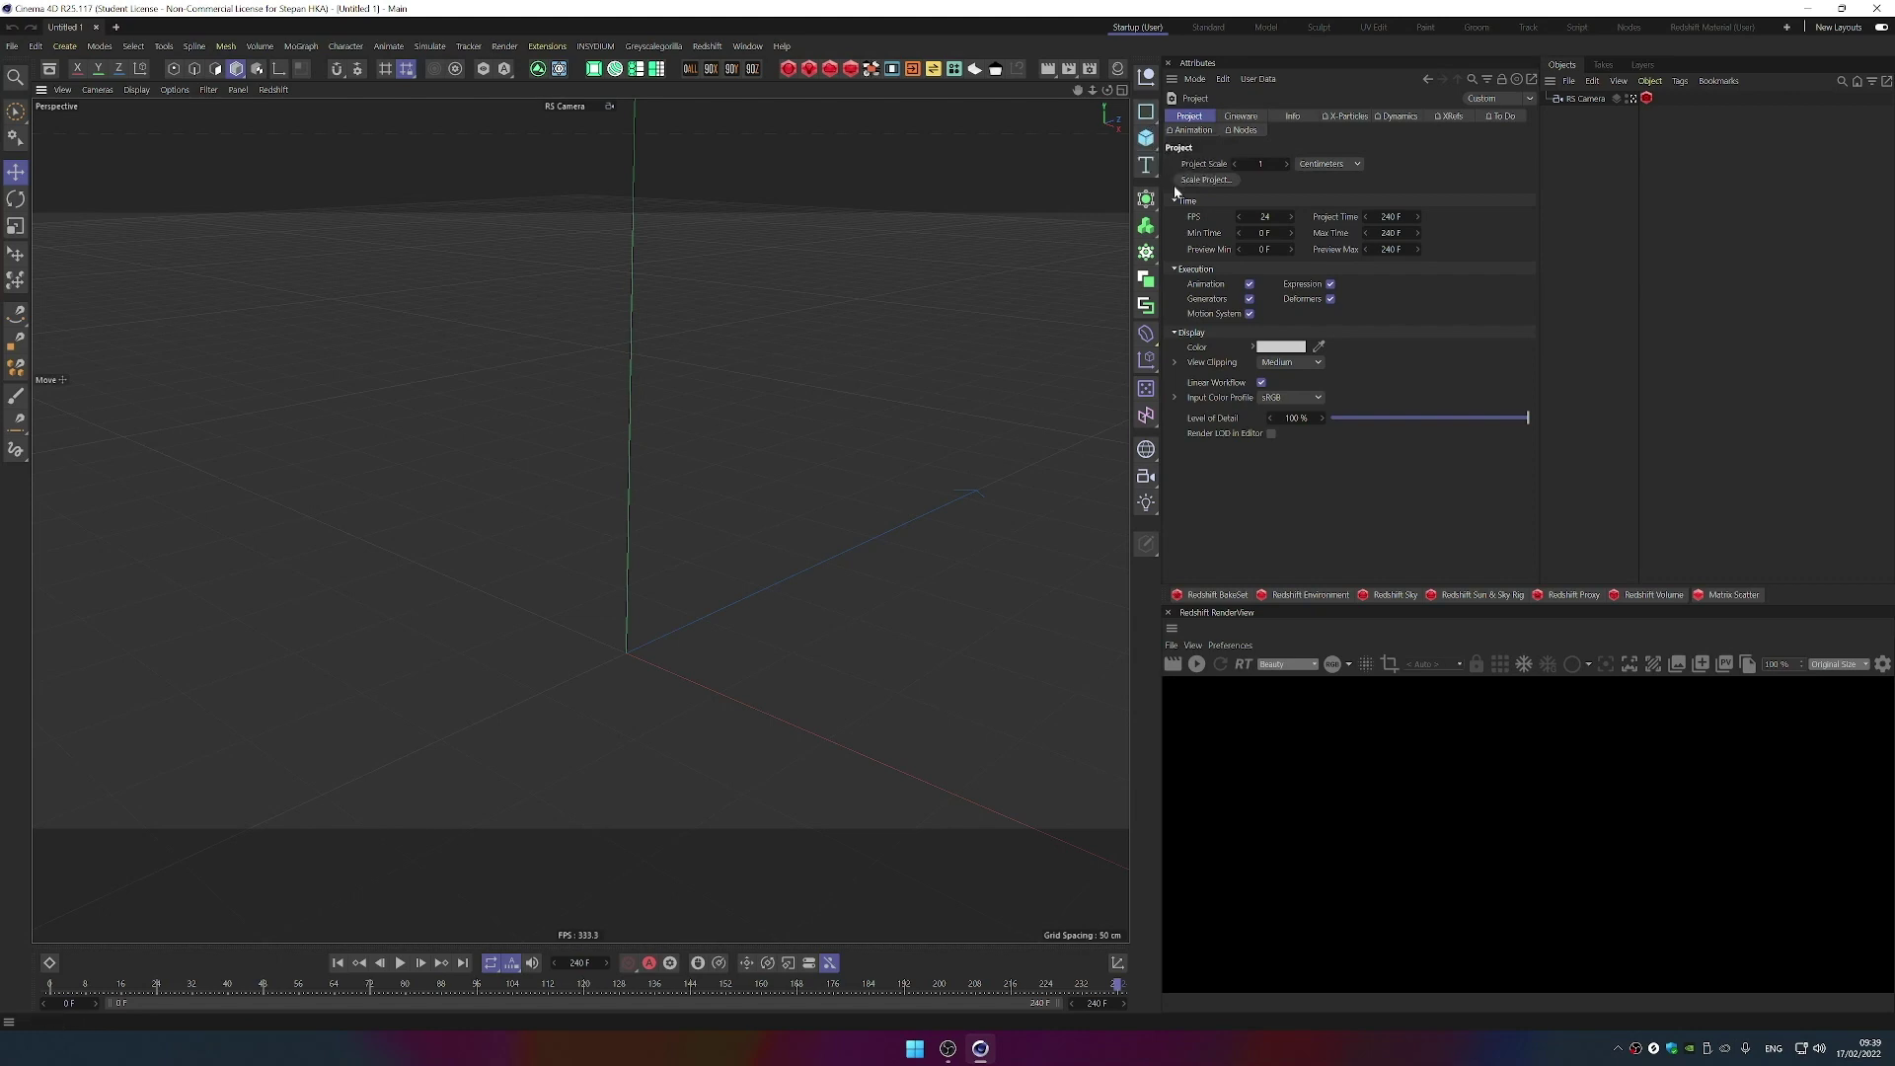
- Add the LKP3 Cyc Plus backdrop from the Generators list to the empty scene
{"action": "left_click", "coordinate": [1146, 202]}
{"action": "left_click", "coordinate": [975, 68]}
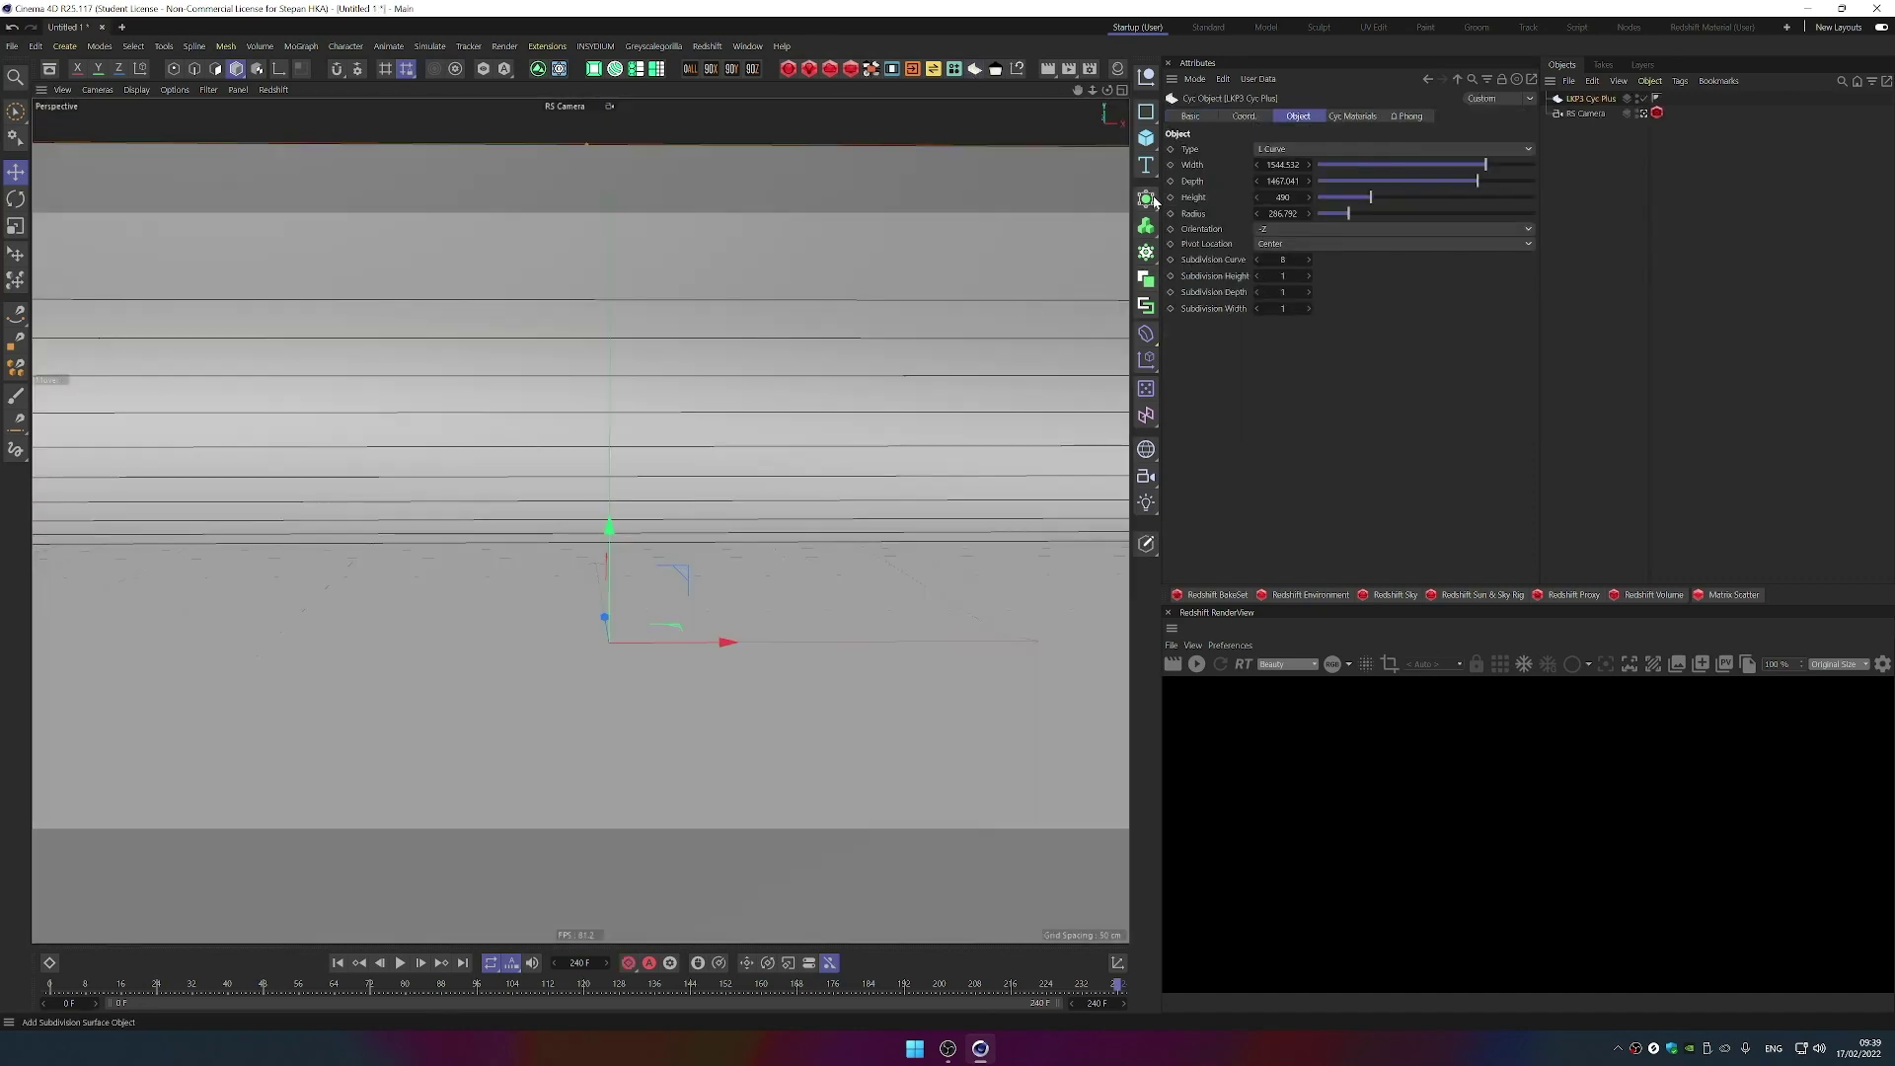
{"action": "left_click", "coordinate": [1146, 252]}
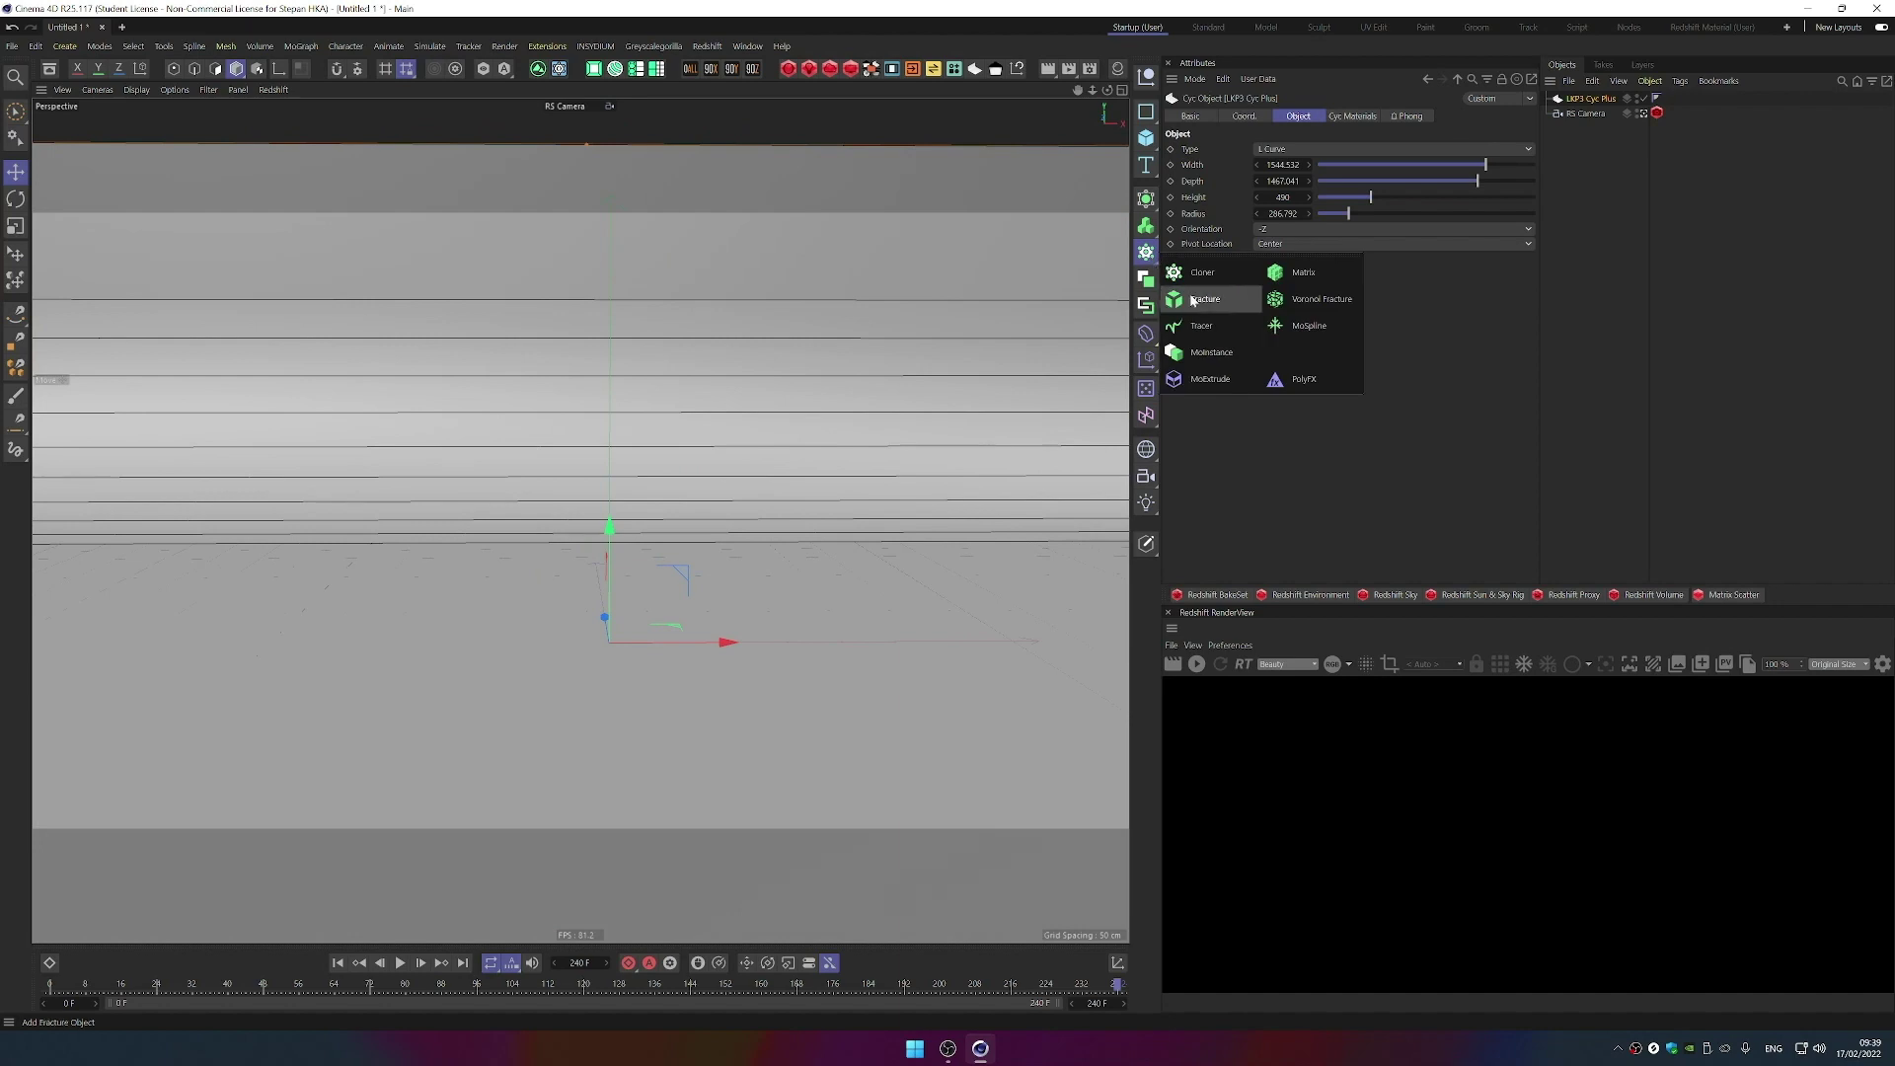
- Insert a MoSpline and stand it upright with Simple Angle P set to 90°
{"action": "left_click", "coordinate": [1312, 333]}
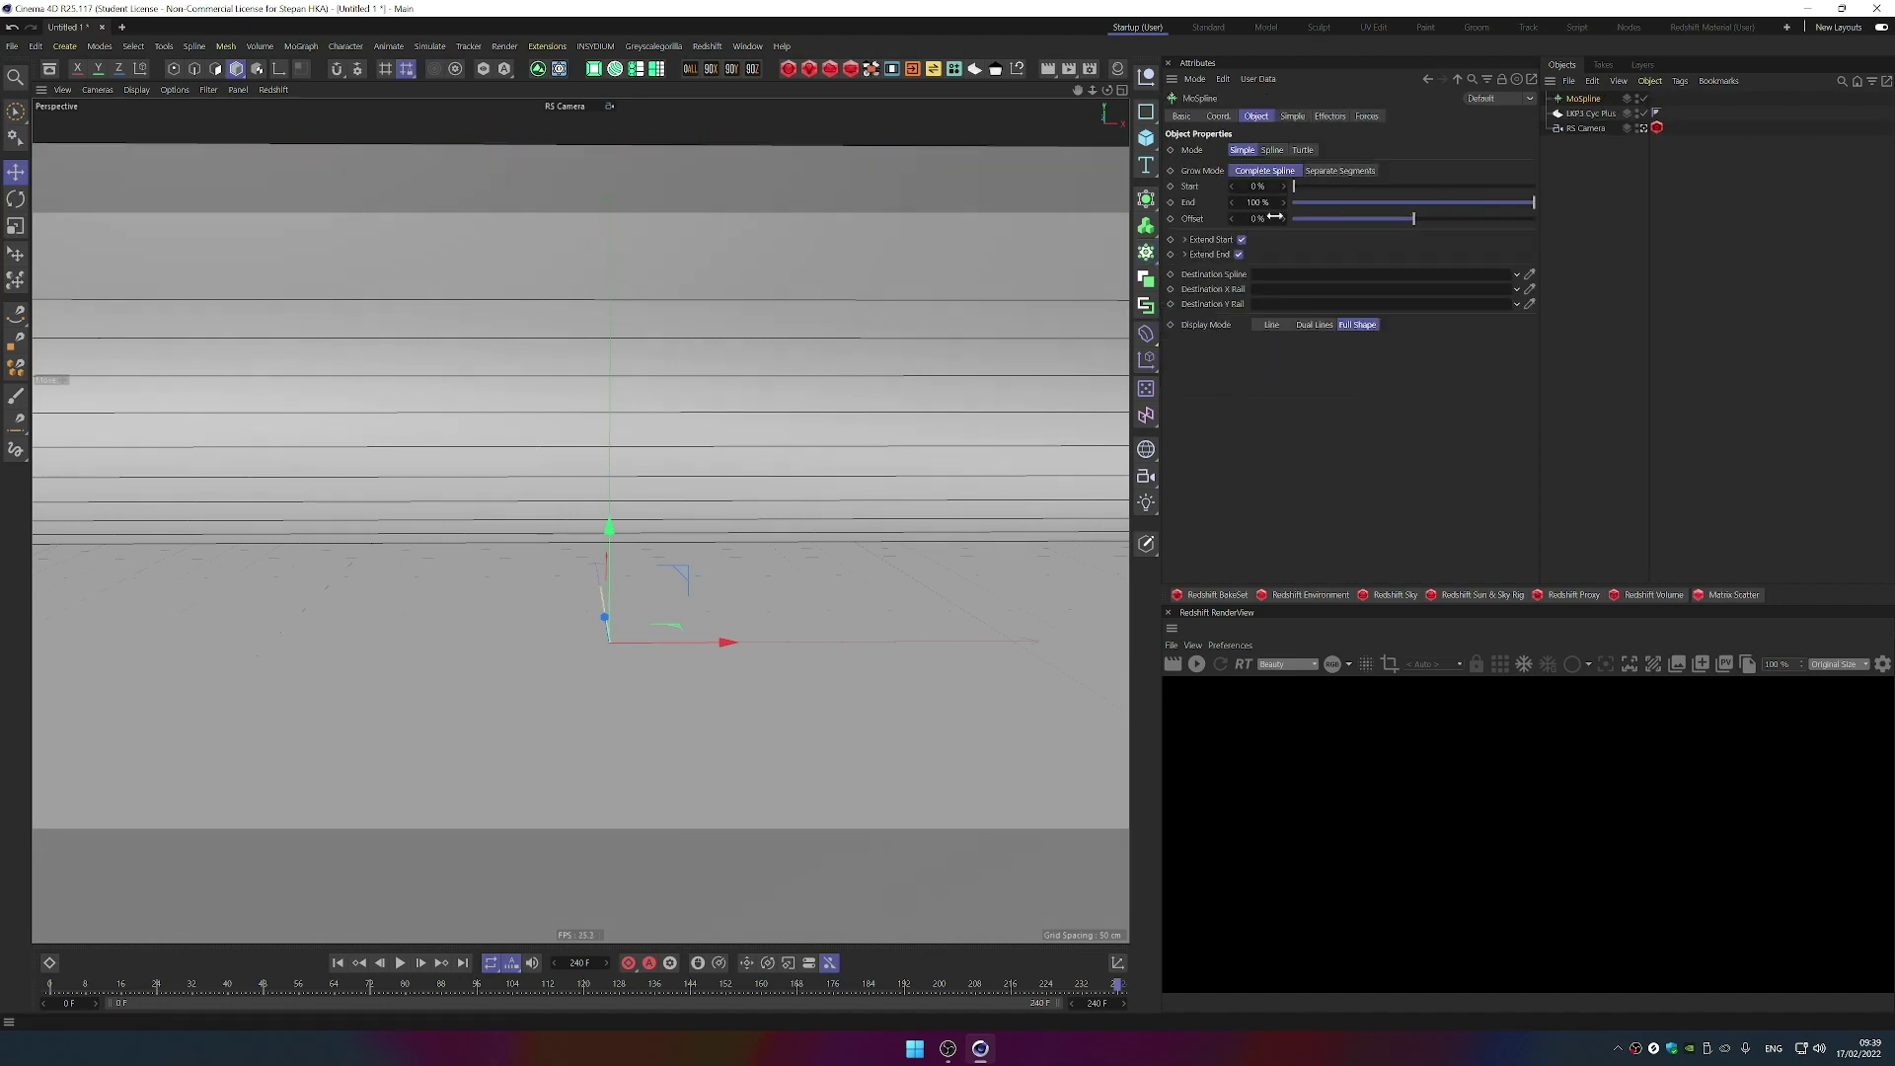
{"action": "left_click", "coordinate": [1291, 117]}
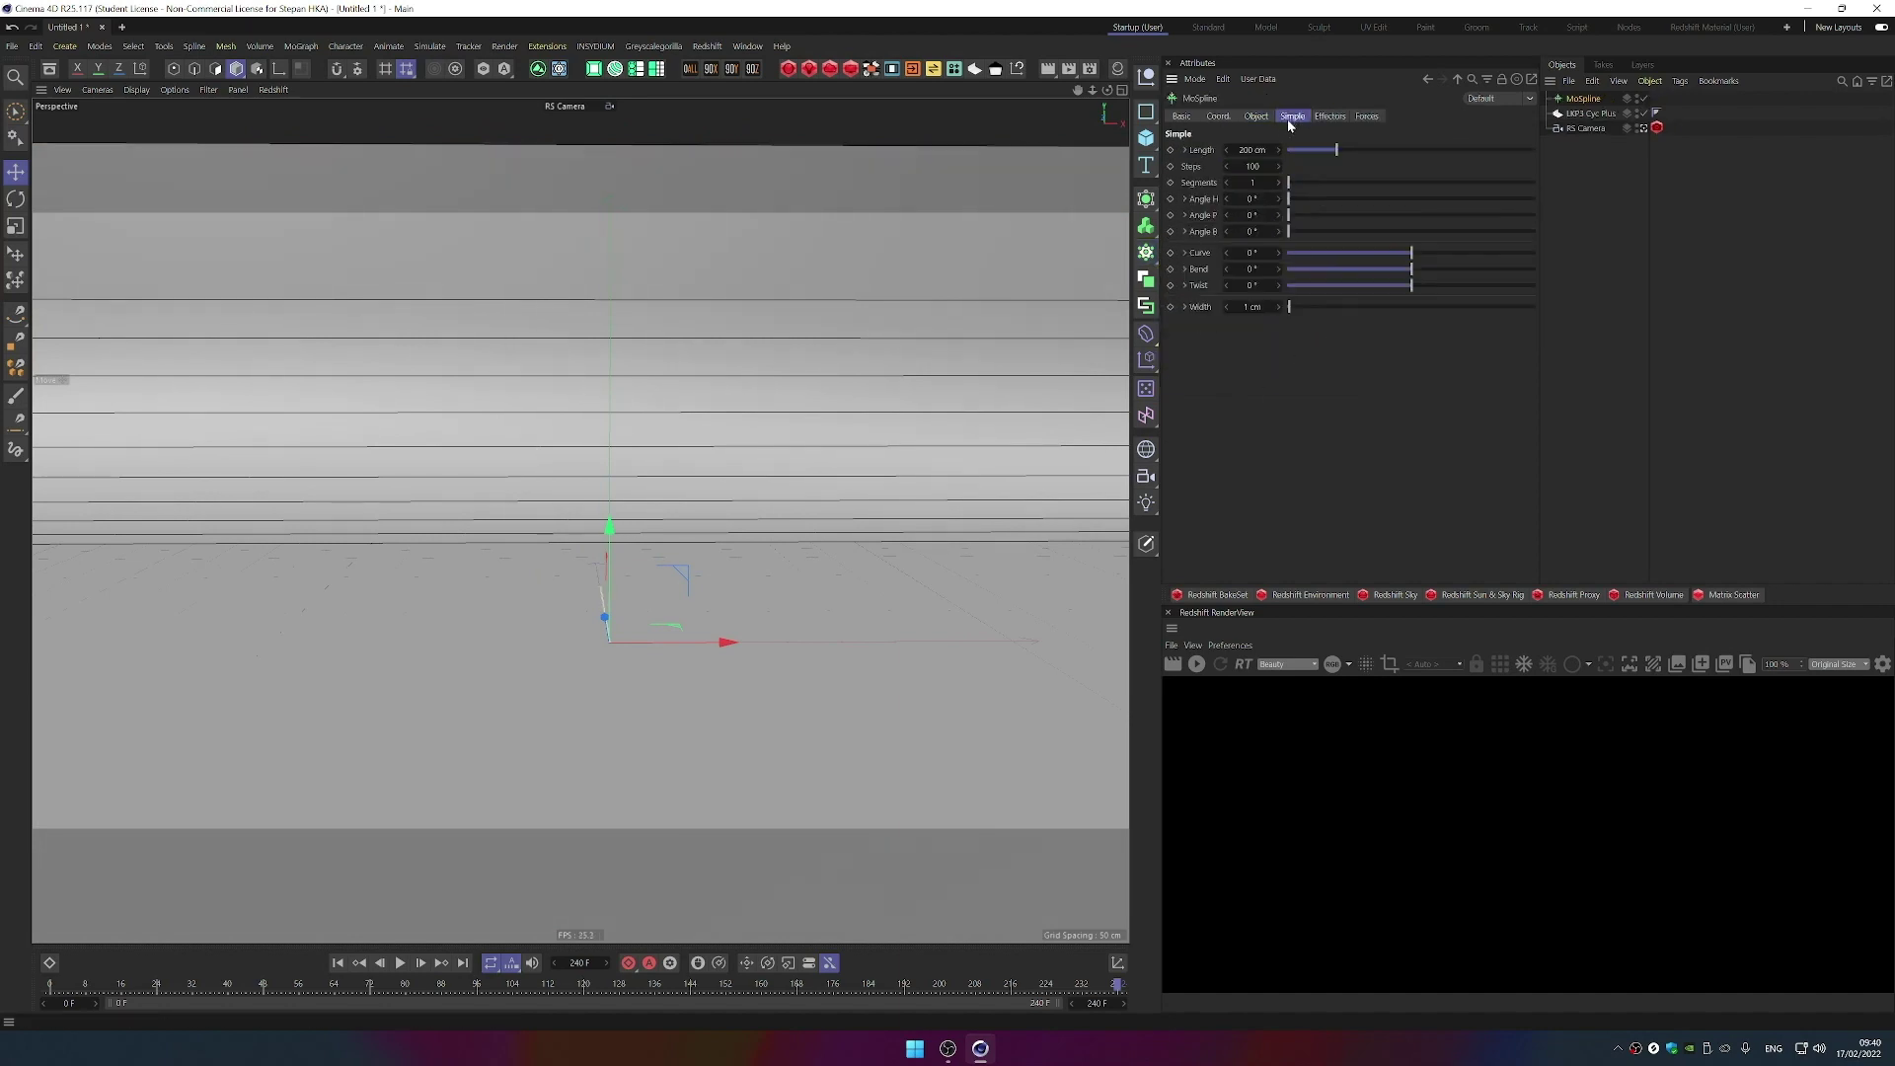
{"action": "left_click", "coordinate": [1252, 216]}
{"action": "type", "text": "90"}
{"action": "key", "text": "Return"}
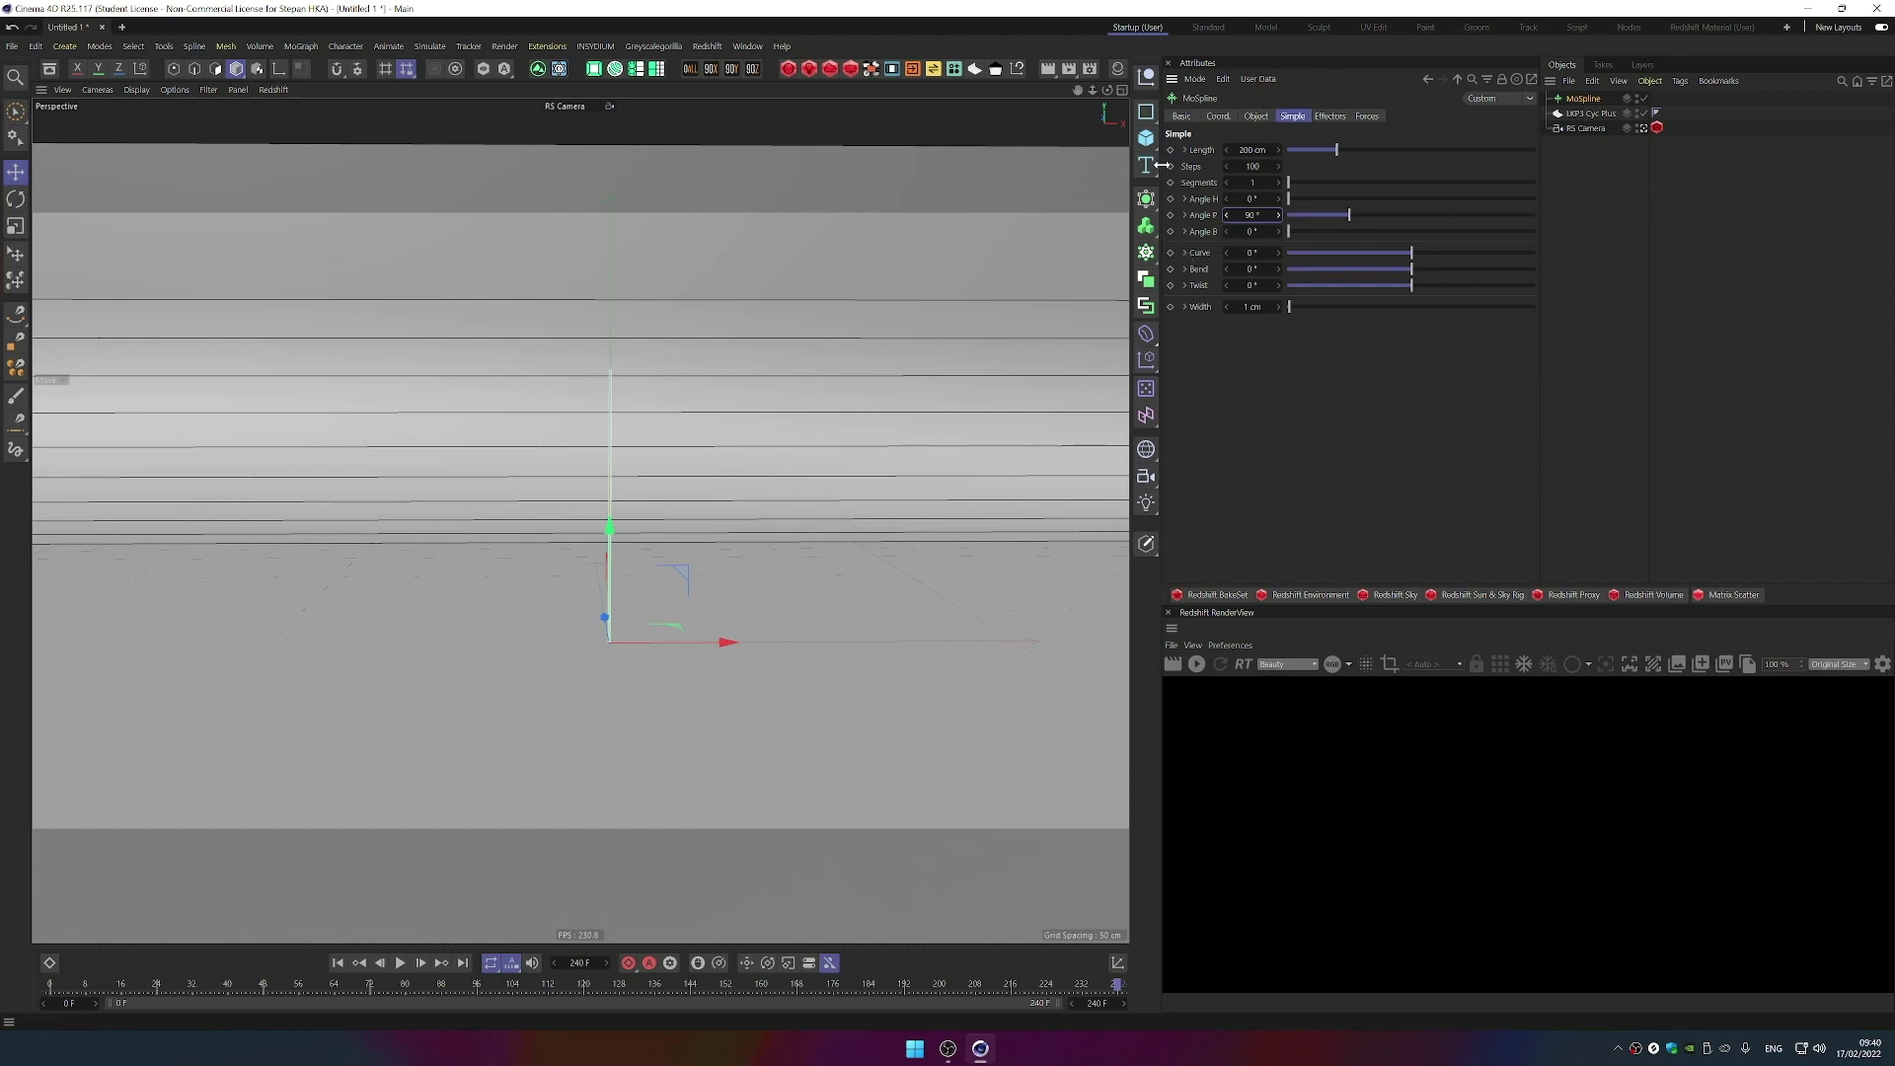
- Create a Disc primitive with 15 disc segments and 28 rotation segments
{"action": "left_click", "coordinate": [1146, 137]}
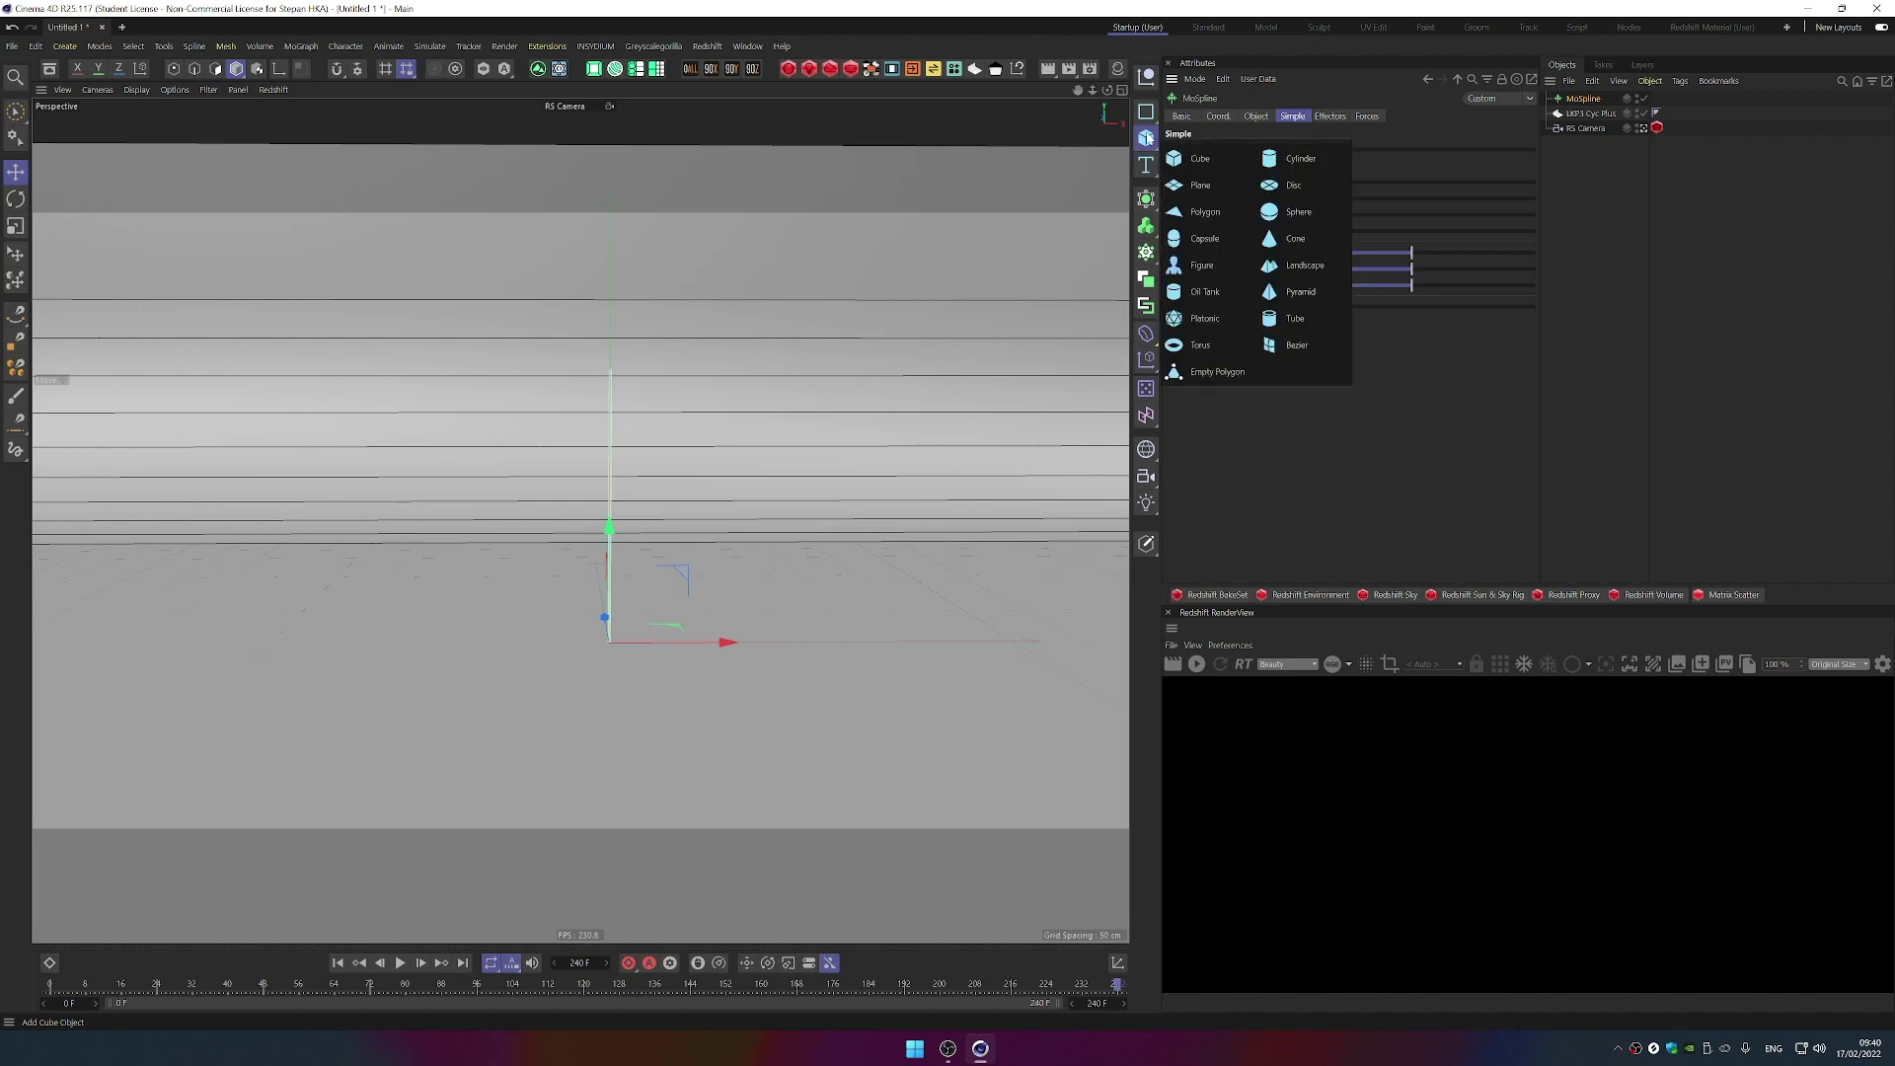
{"action": "left_click", "coordinate": [1298, 185]}
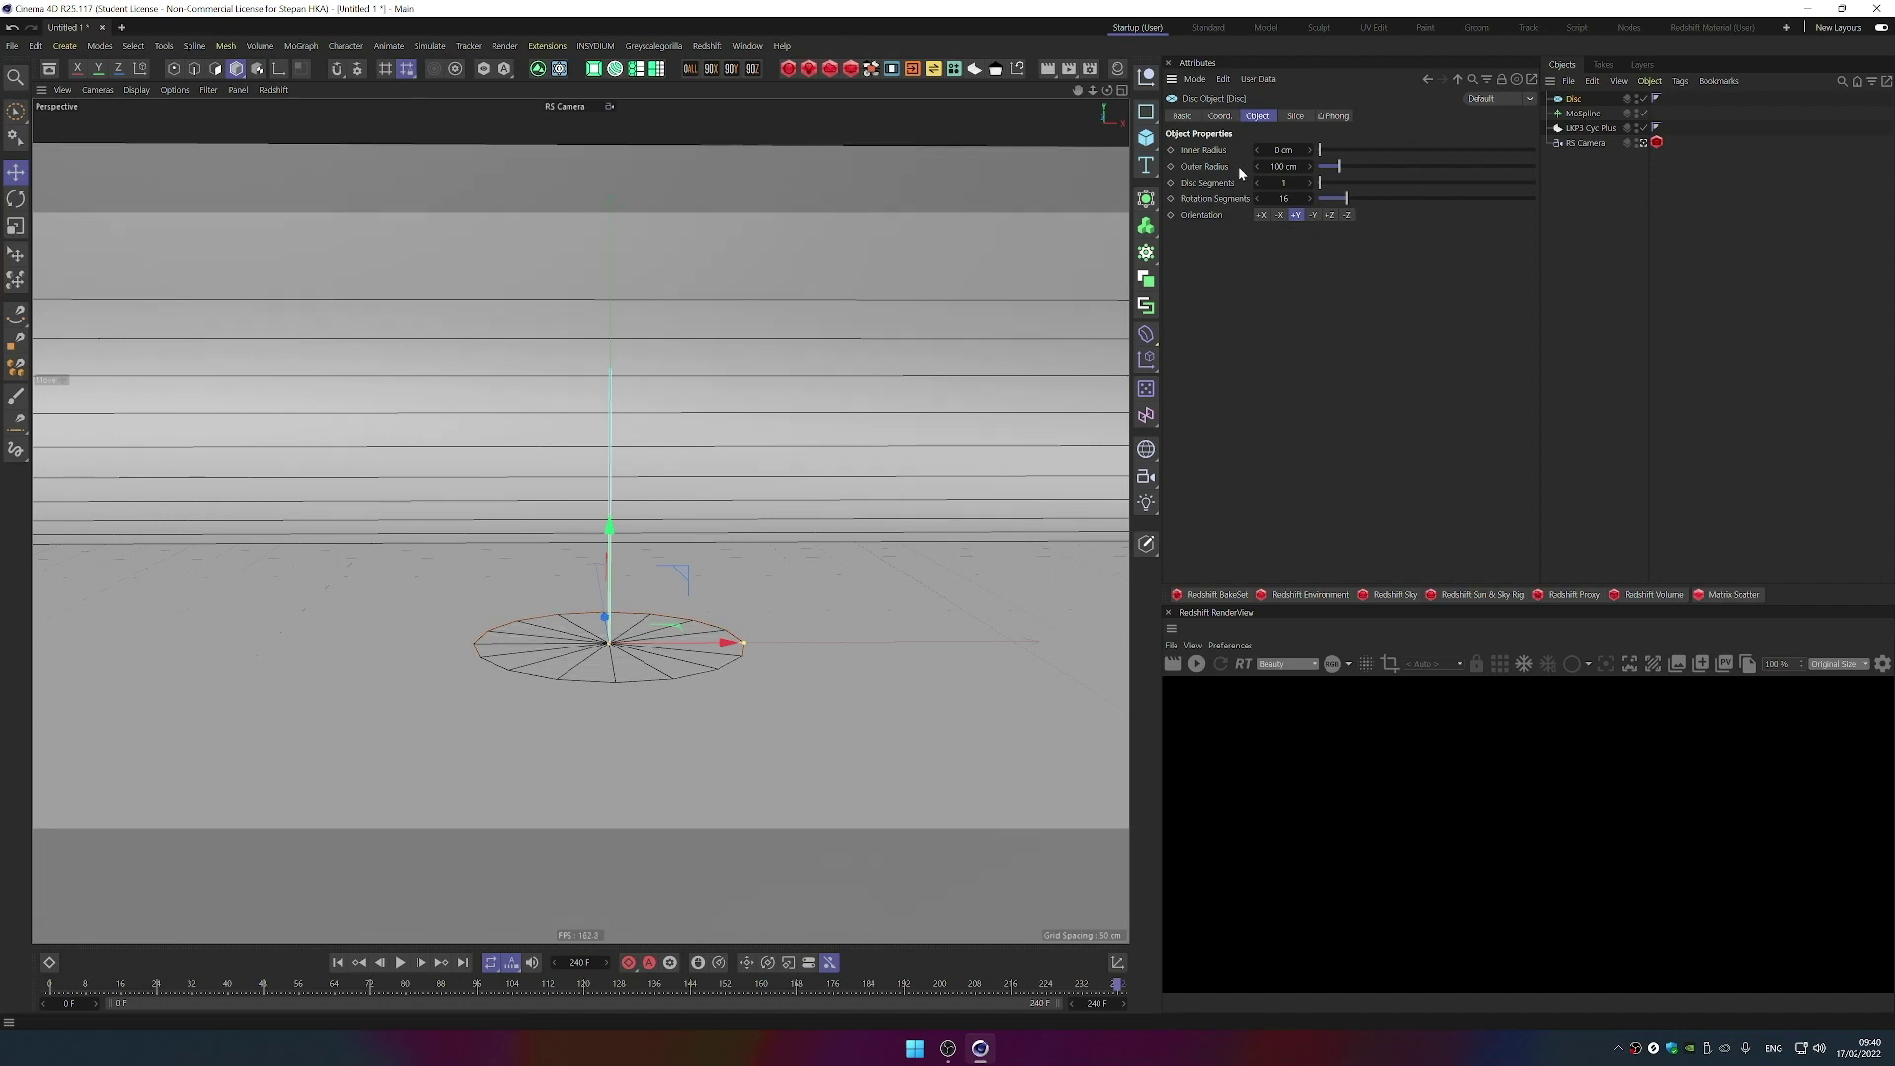
{"action": "left_click_drag", "start_coordinate": [1342, 189], "coordinate": [1350, 187]}
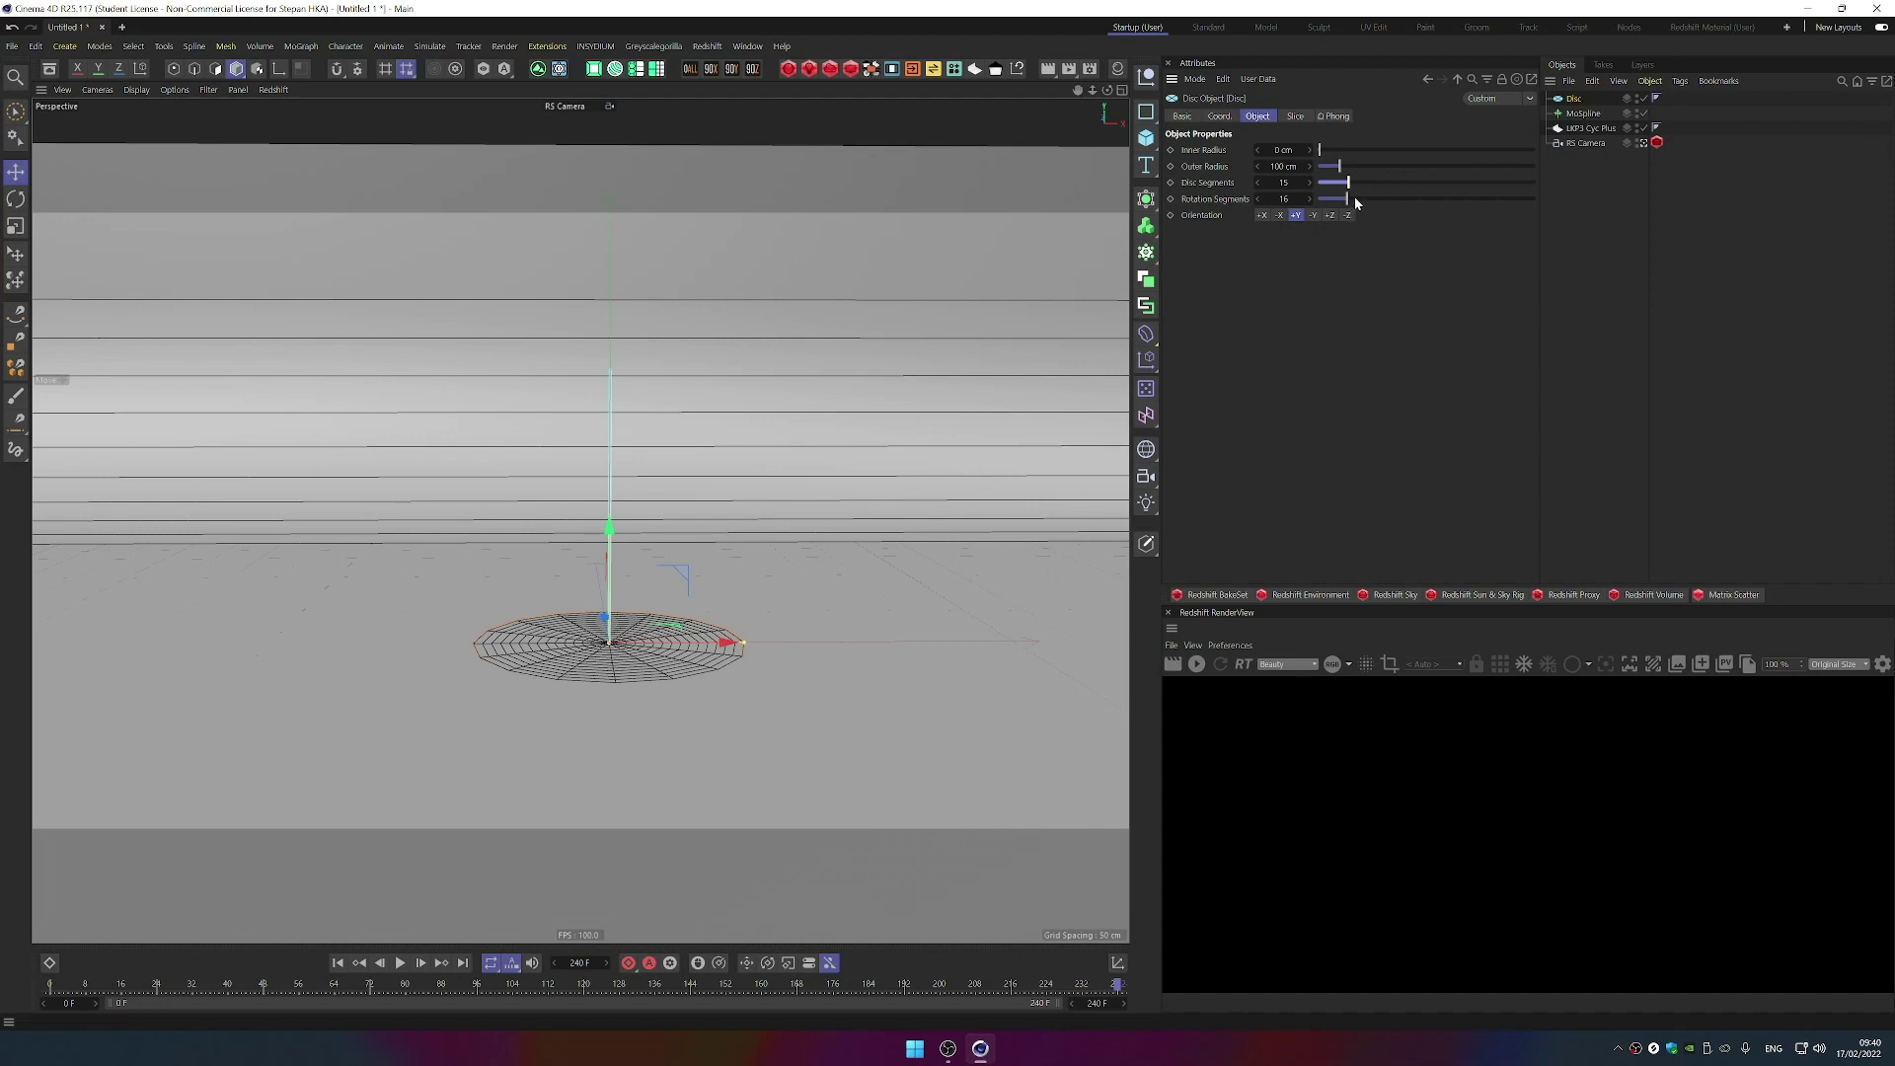
{"action": "left_click_drag", "start_coordinate": [1355, 200], "coordinate": [1376, 202]}
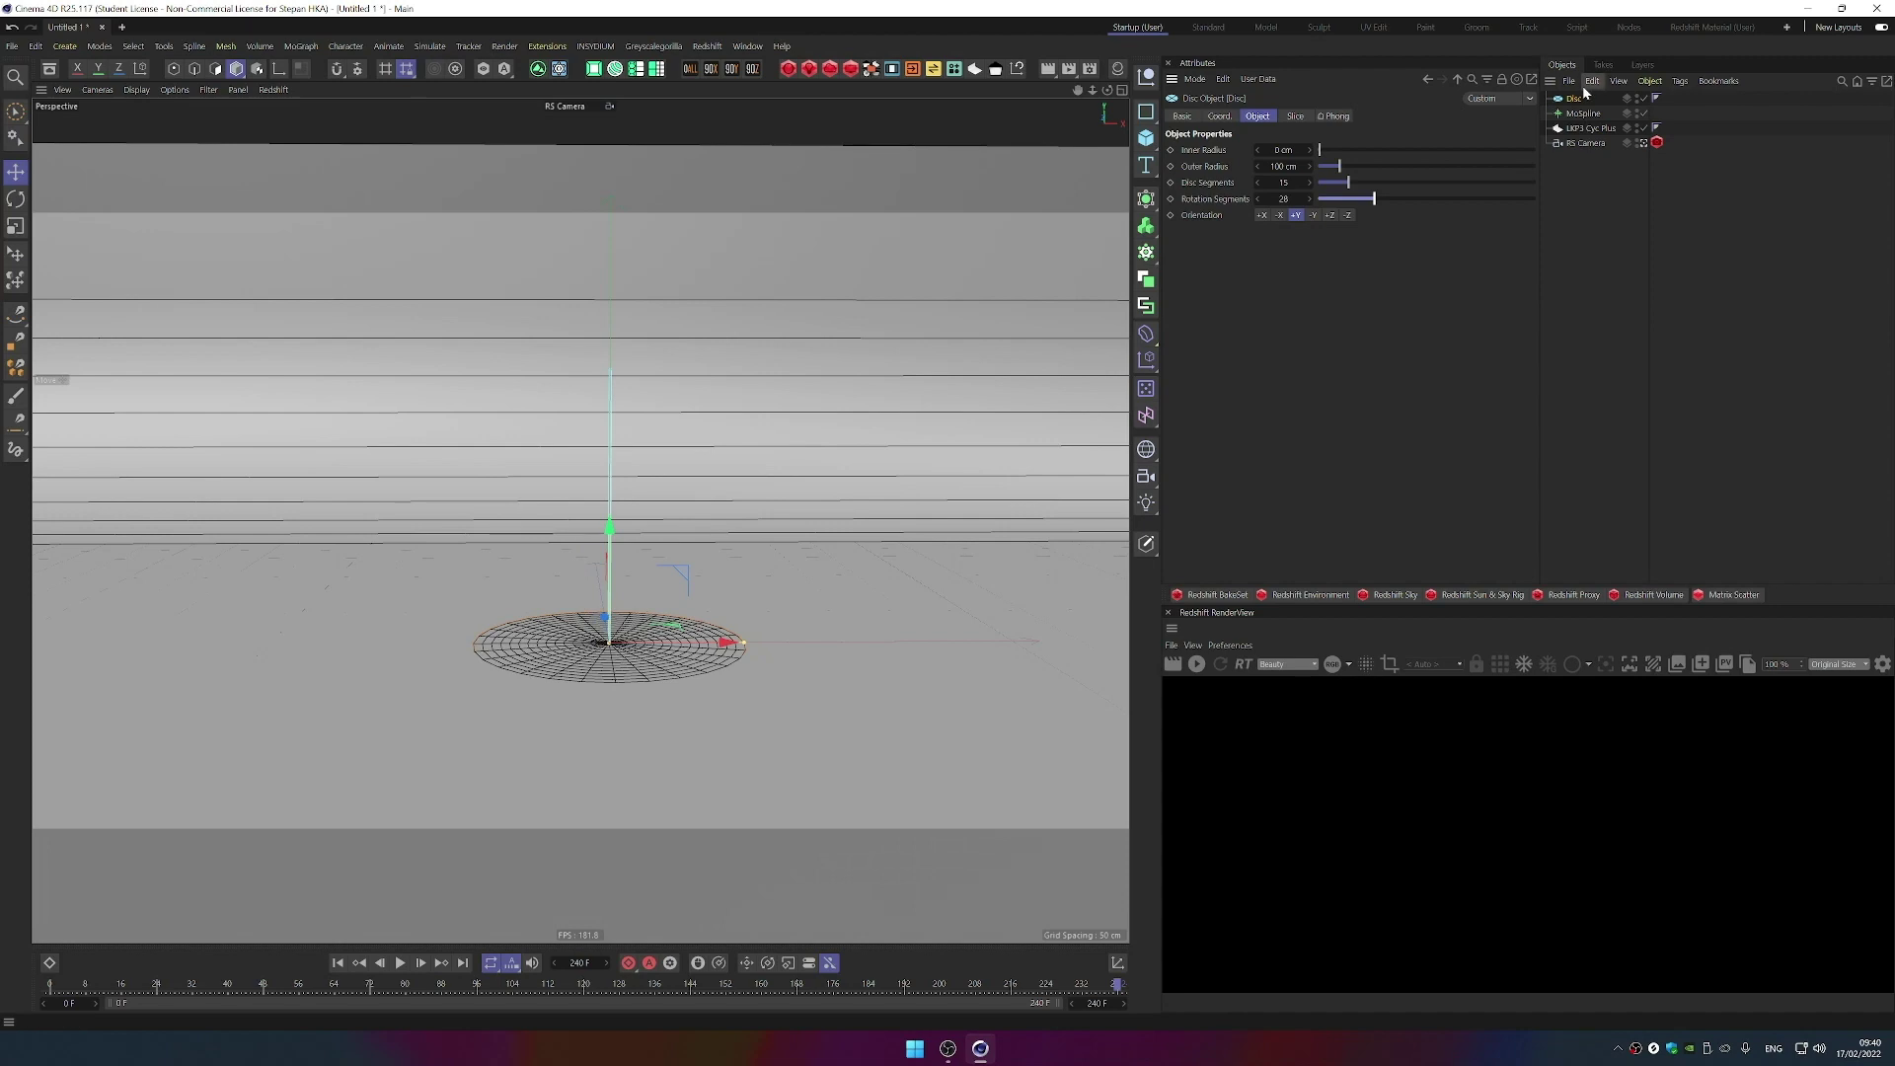
- Parent a Spline Wrap deformer to the Disc and assign the MoSpline as its spline
{"action": "left_click", "coordinate": [1147, 338]}
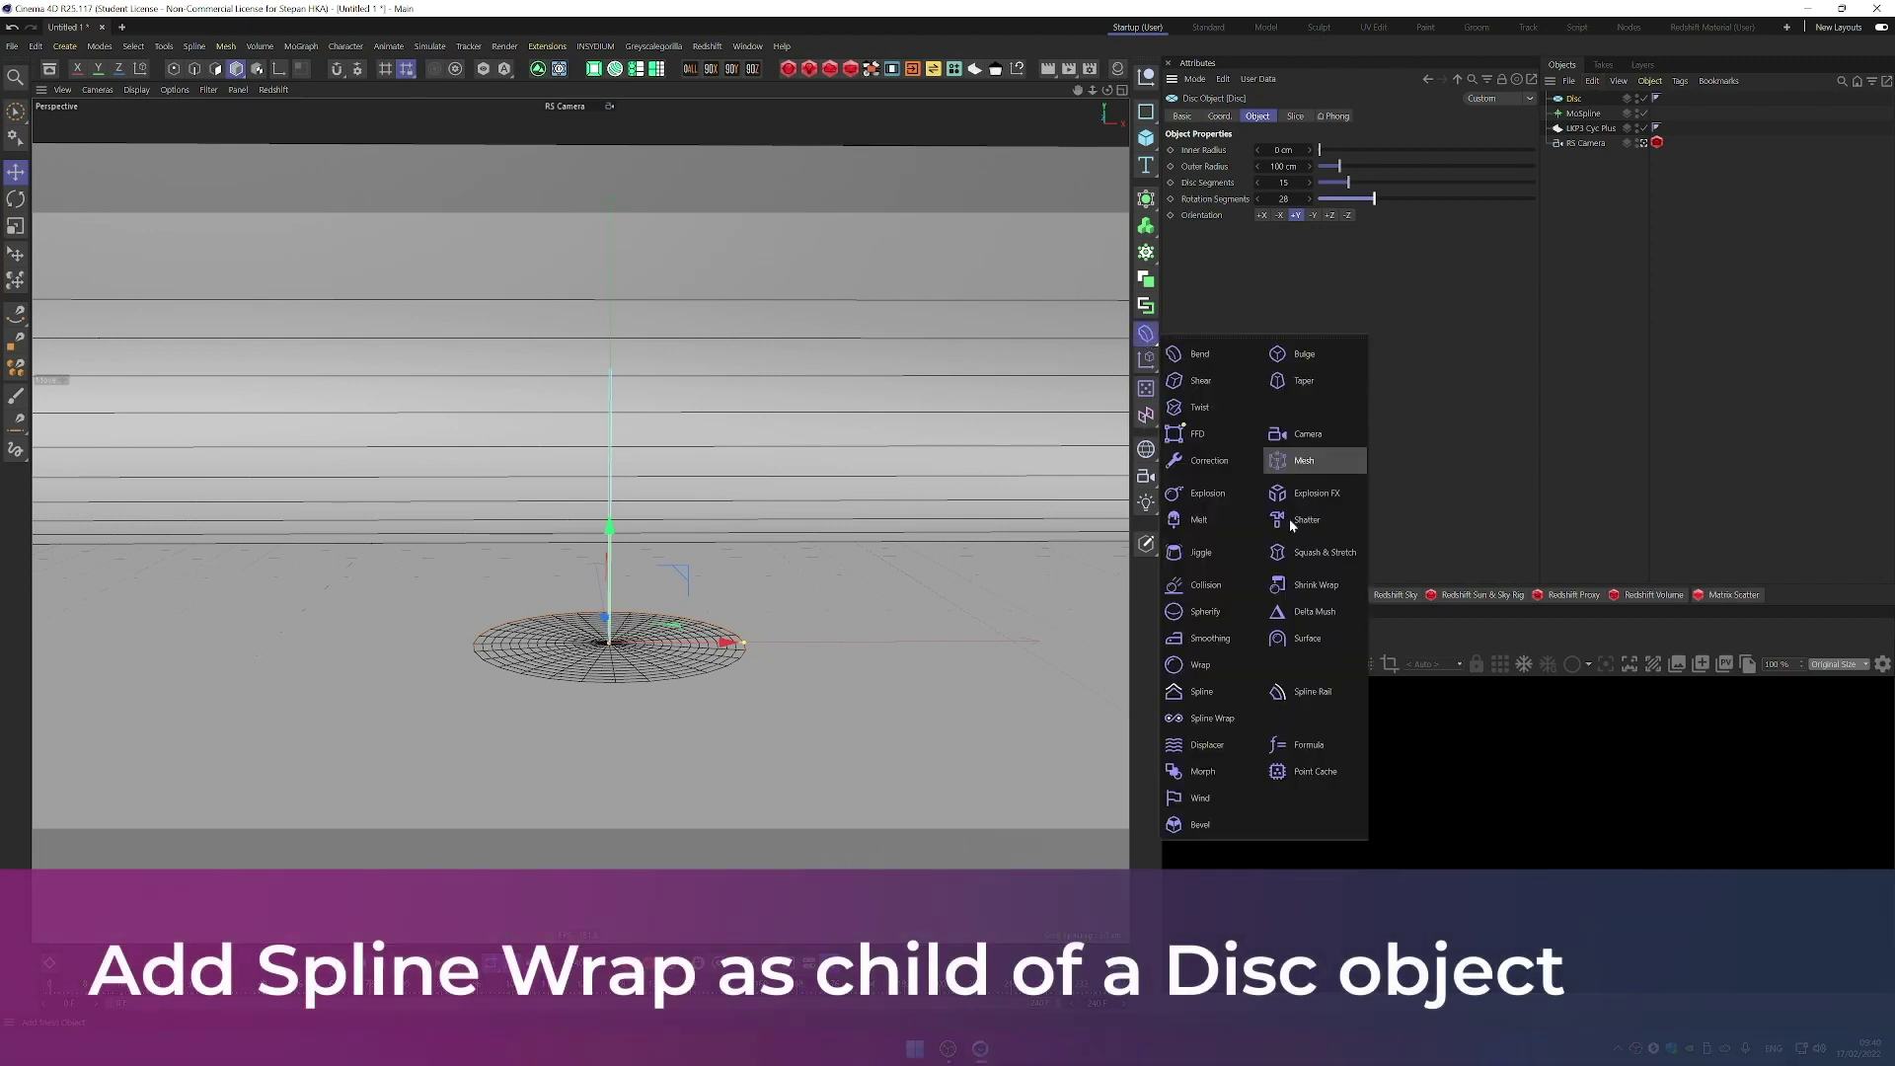
{"action": "left_click", "coordinate": [1210, 718]}
{"action": "left_click_drag", "start_coordinate": [1587, 99], "coordinate": [1582, 118]}
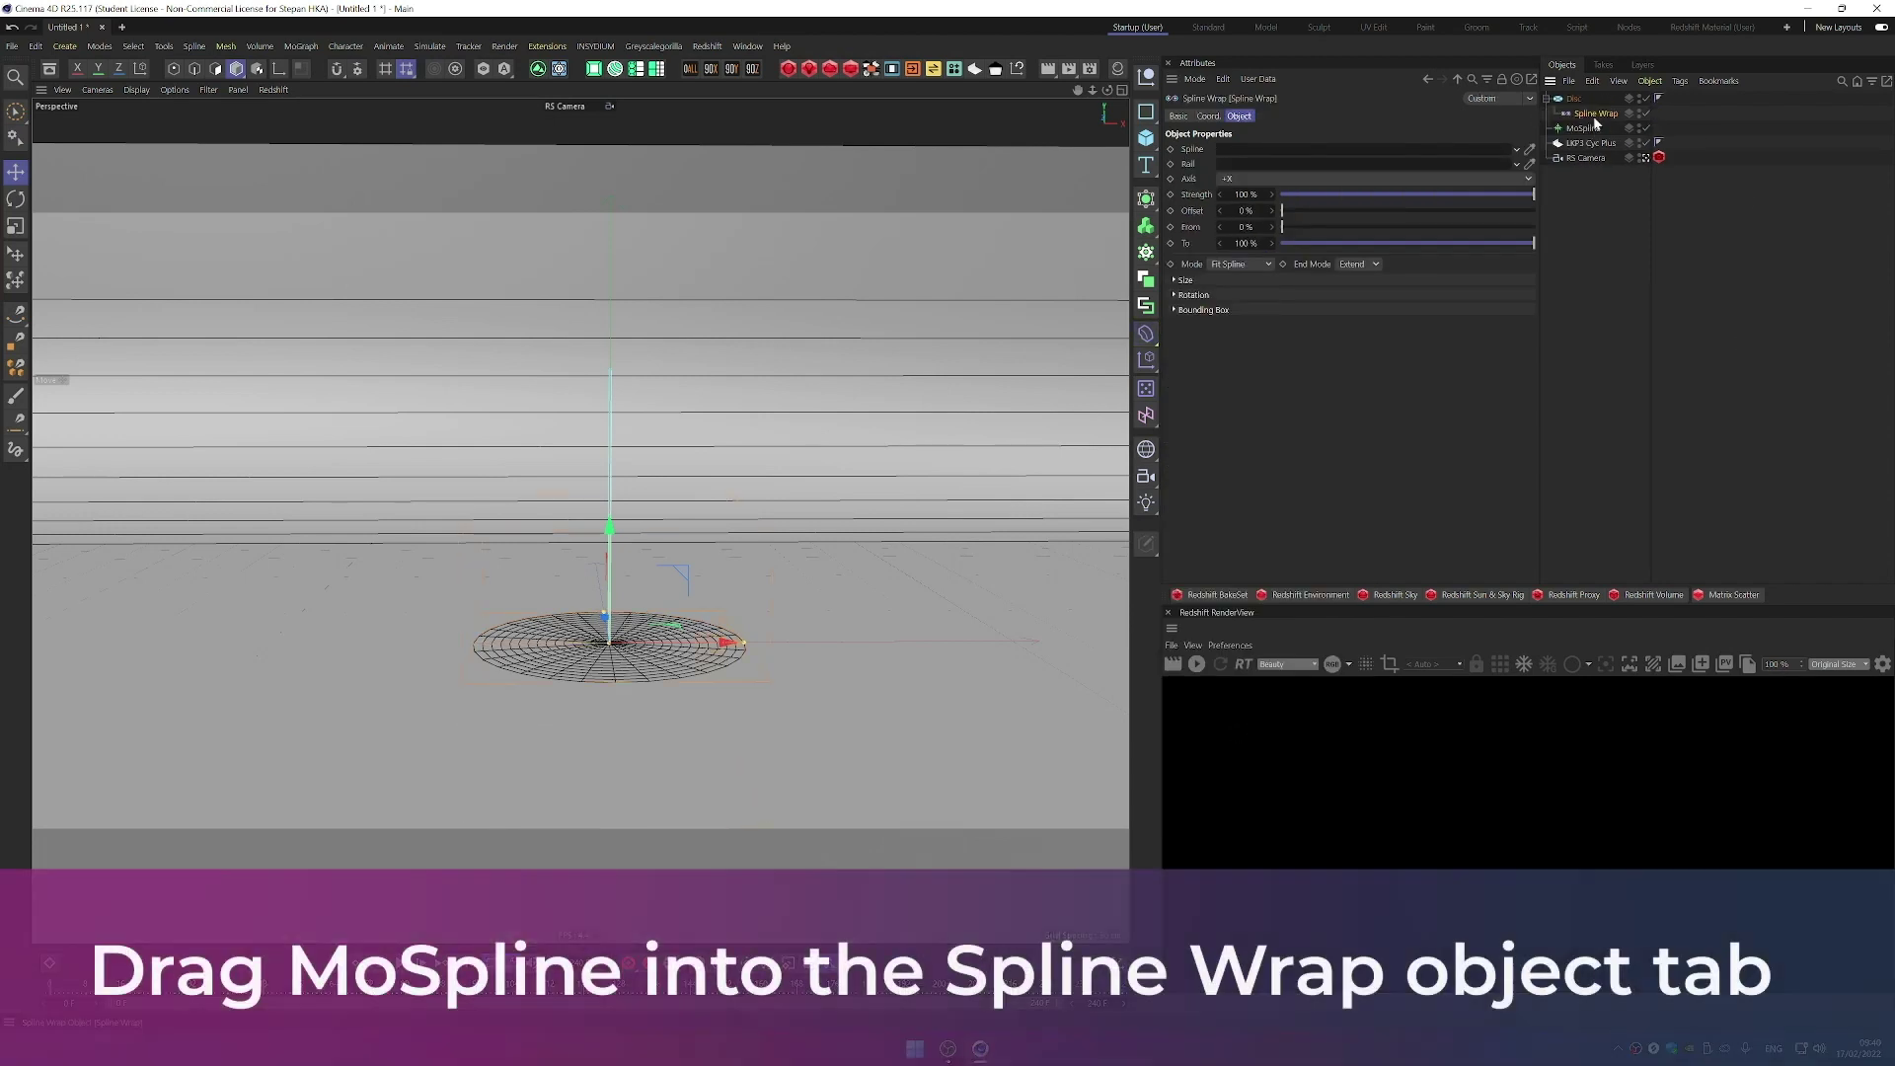
{"action": "left_click_drag", "start_coordinate": [1583, 129], "coordinate": [1299, 156]}
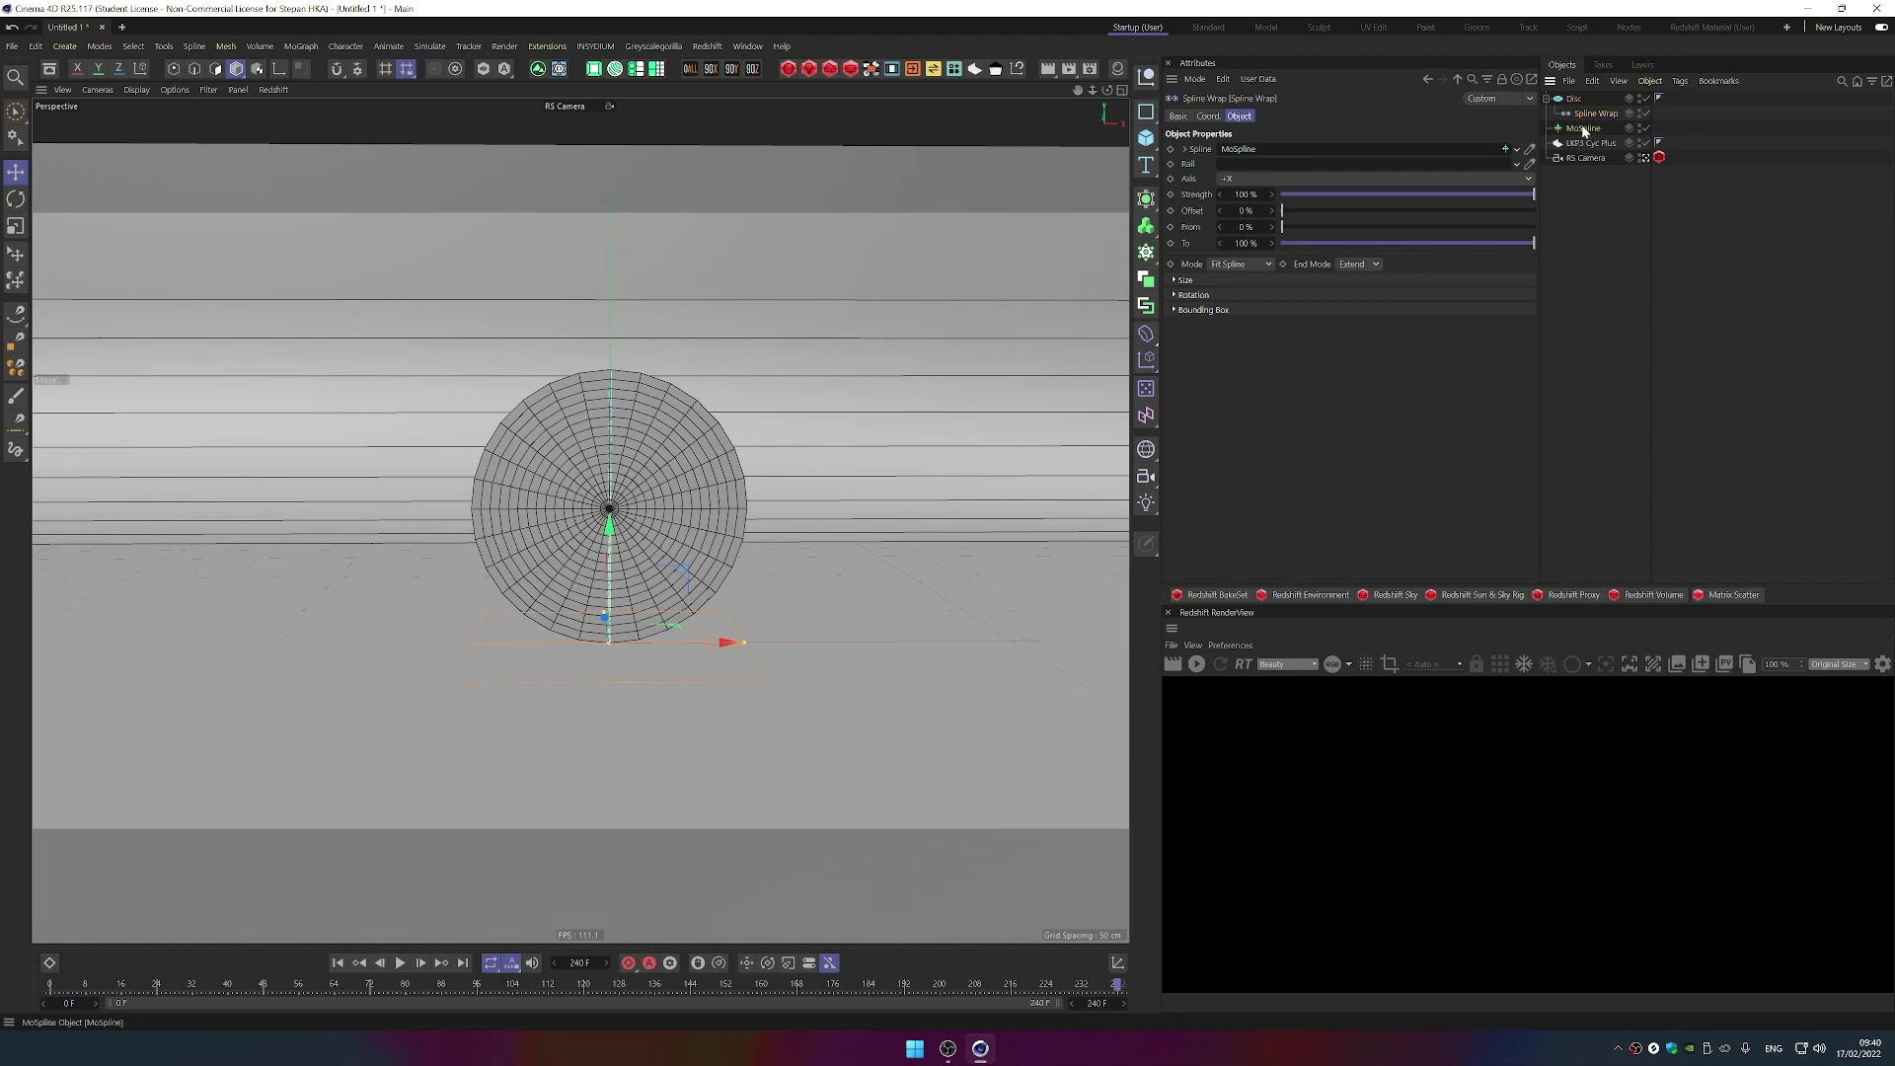
{"action": "left_click", "coordinate": [1585, 129]}
- Group Disc, Spline Wrap and MoSpline into a Null and place it under a new Cloner
{"action": "left_click", "coordinate": [1577, 101], "text": "shift"}
{"action": "key", "text": "alt+g"}
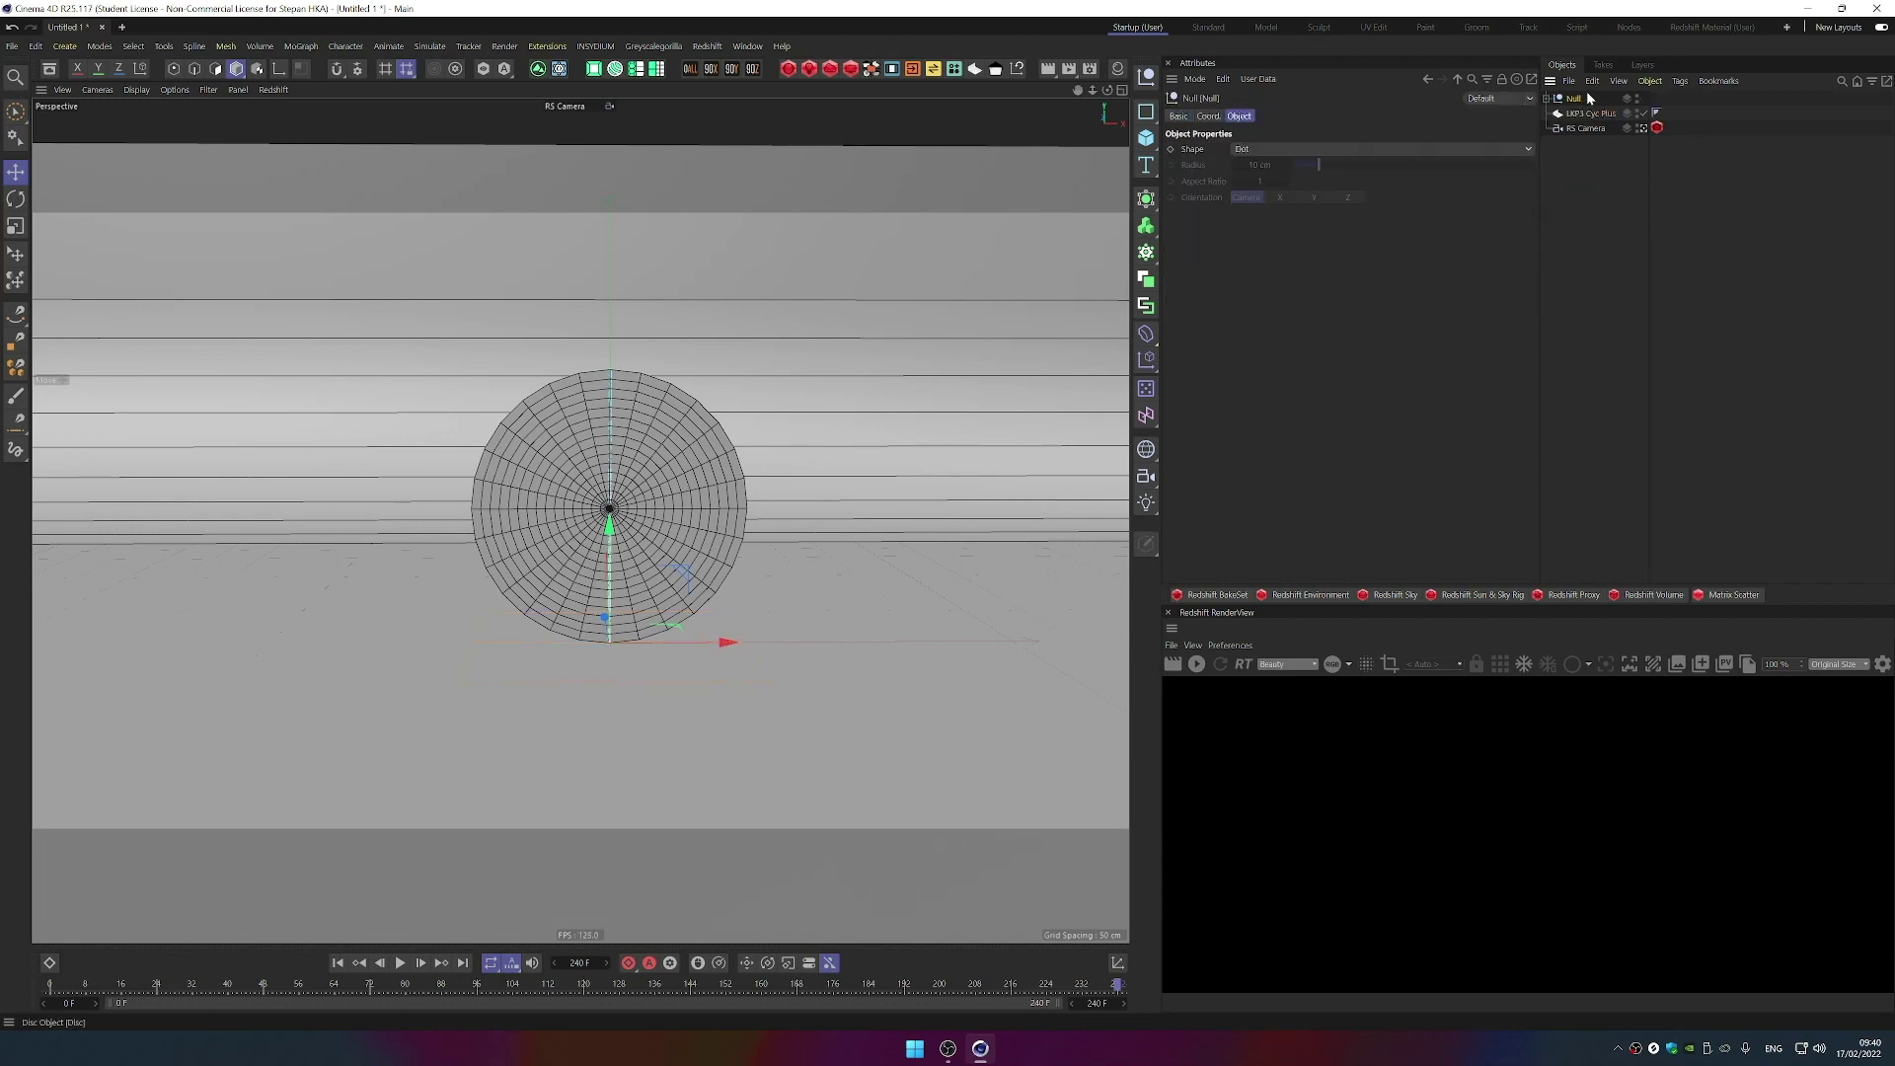
{"action": "left_click", "coordinate": [1146, 254]}
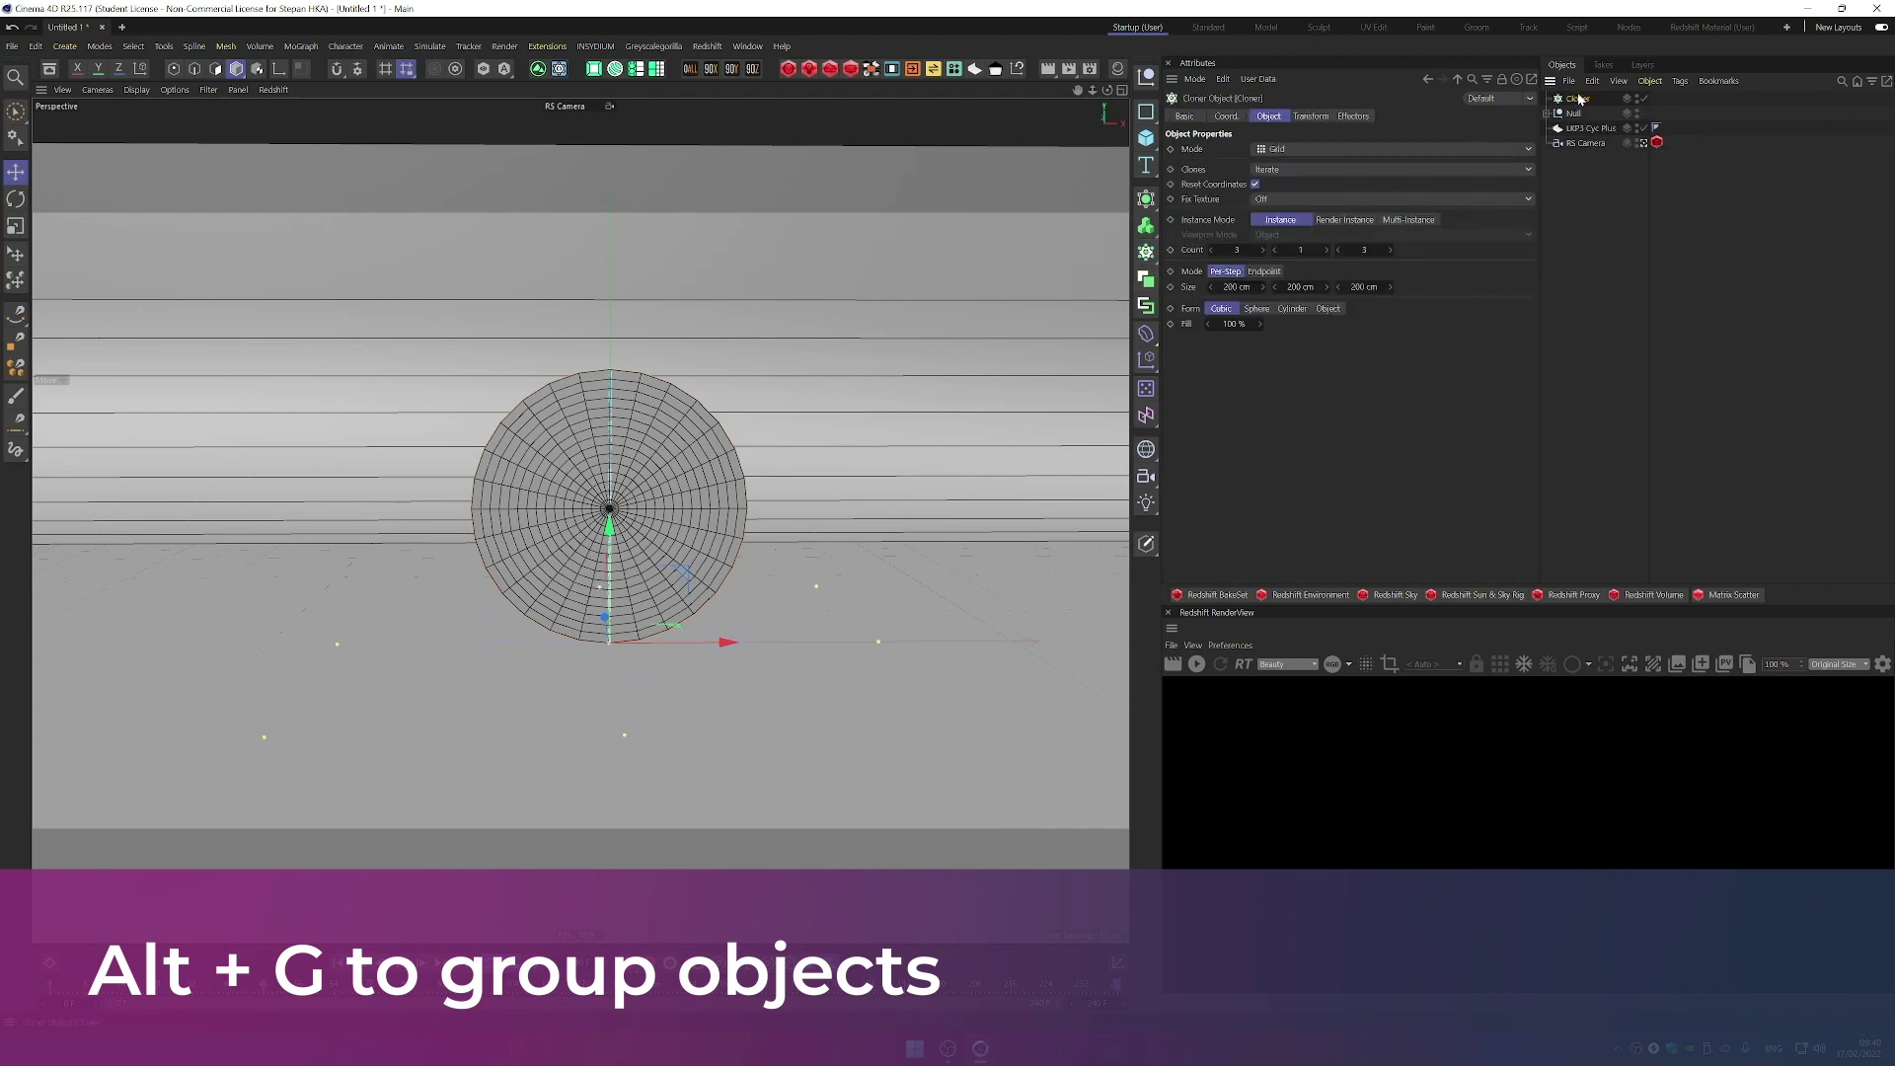
{"action": "left_click_drag", "start_coordinate": [1571, 115], "coordinate": [1577, 103]}
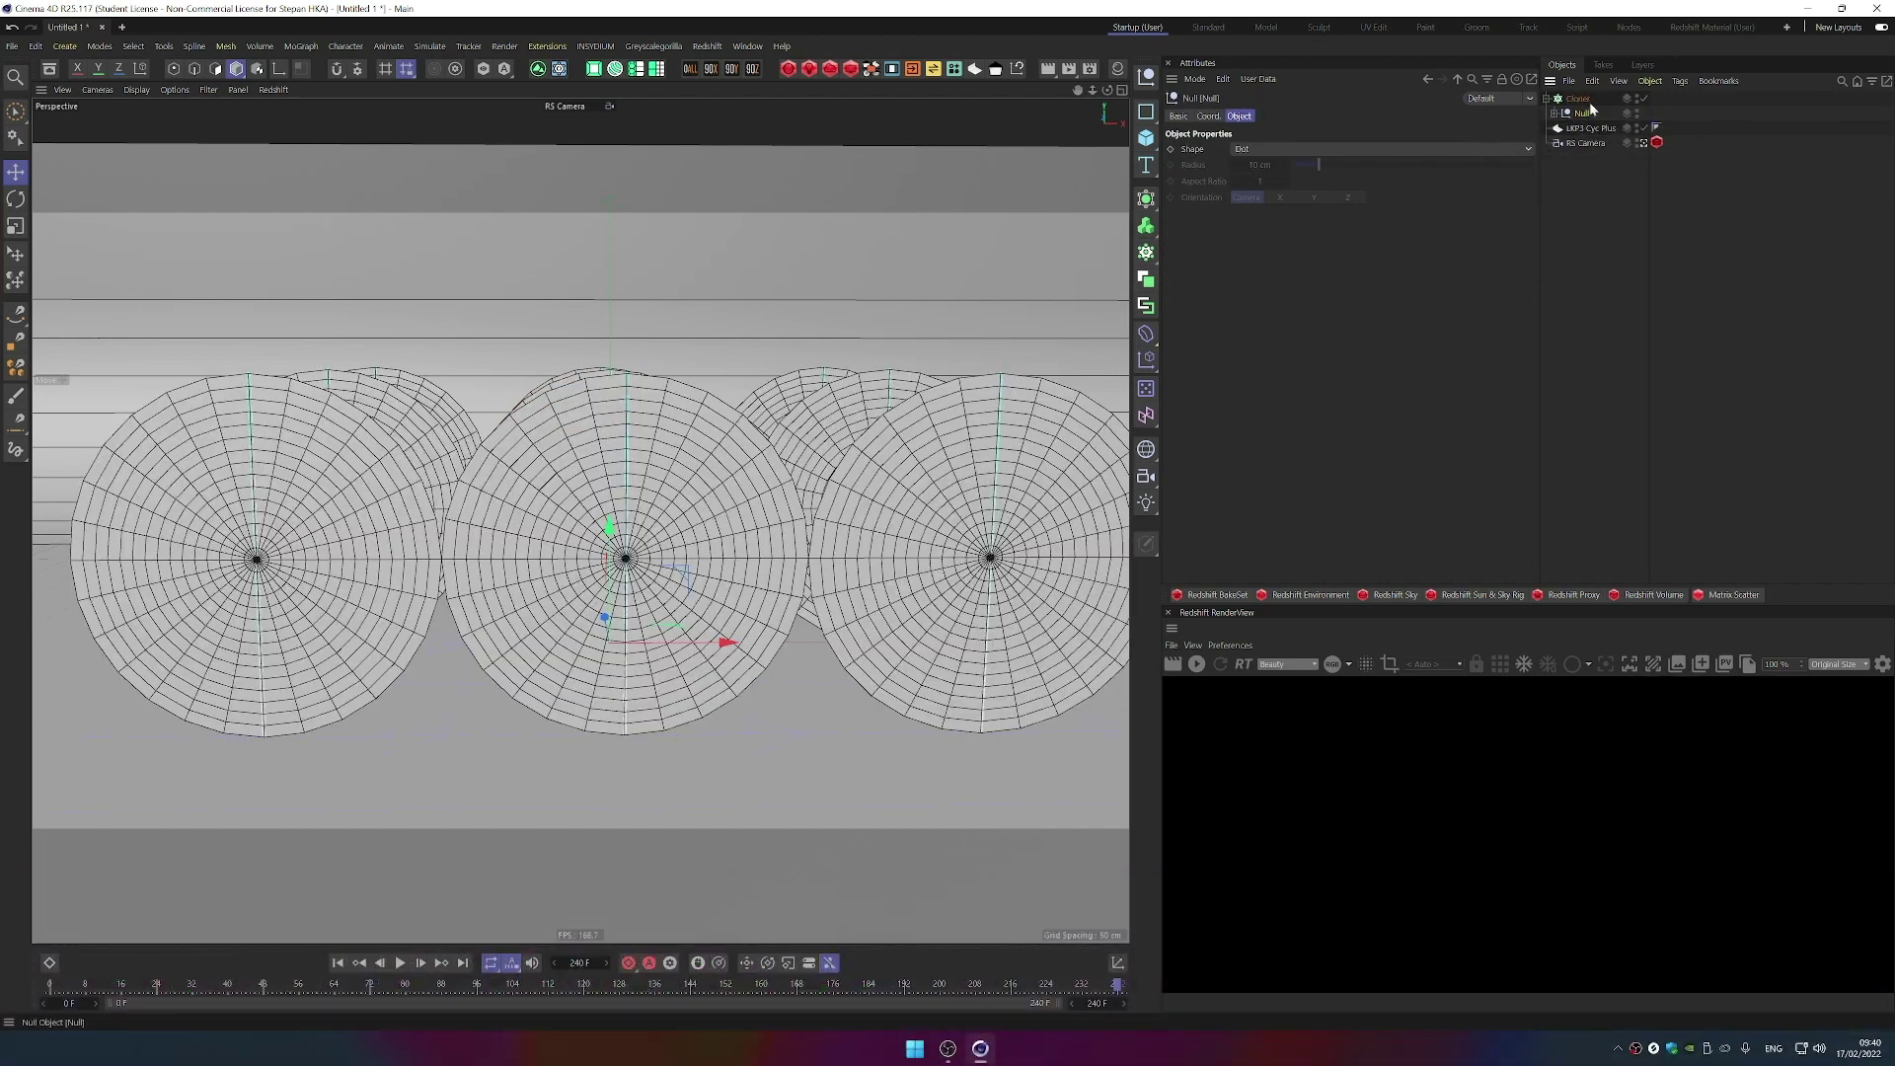
- Set the Cloner's Count X and Count Z to 1 so a single disc remains
{"action": "left_click", "coordinate": [1578, 99]}
{"action": "left_click", "coordinate": [1237, 249]}
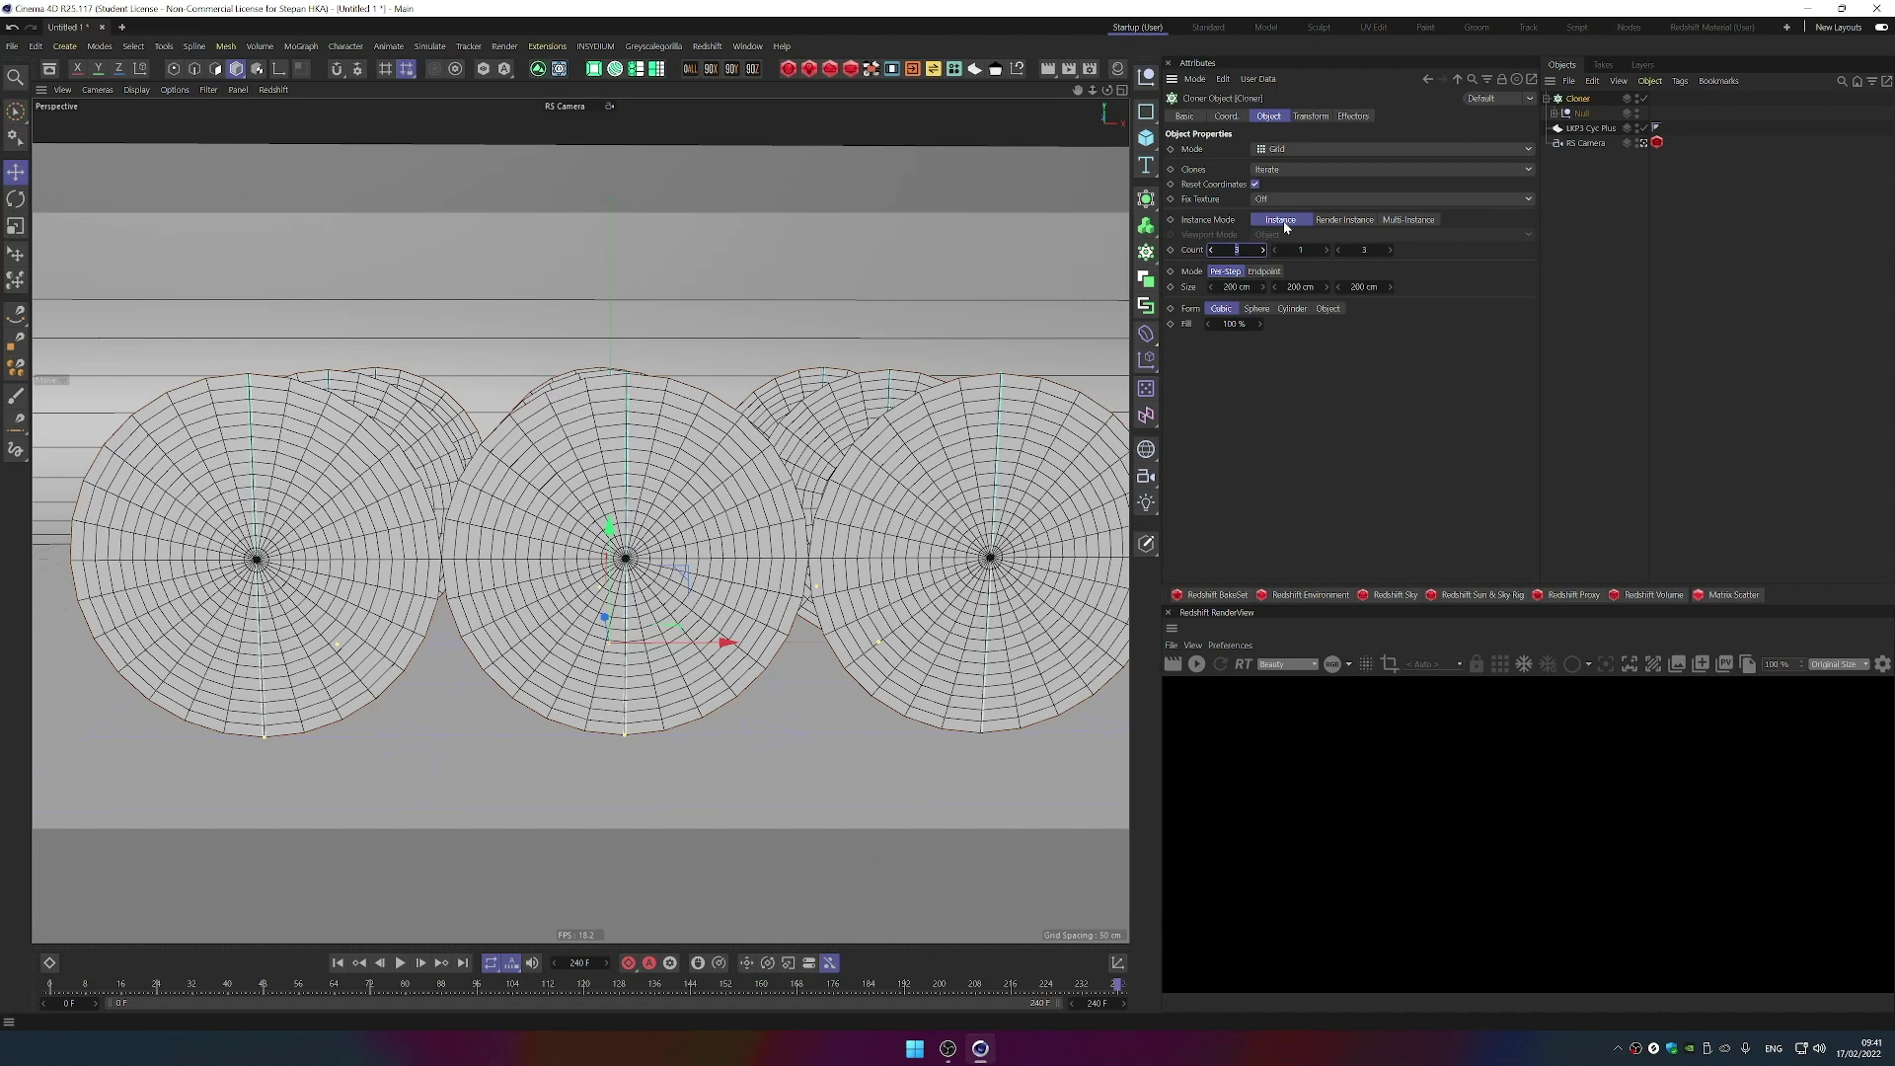
{"action": "key", "text": "Return"}
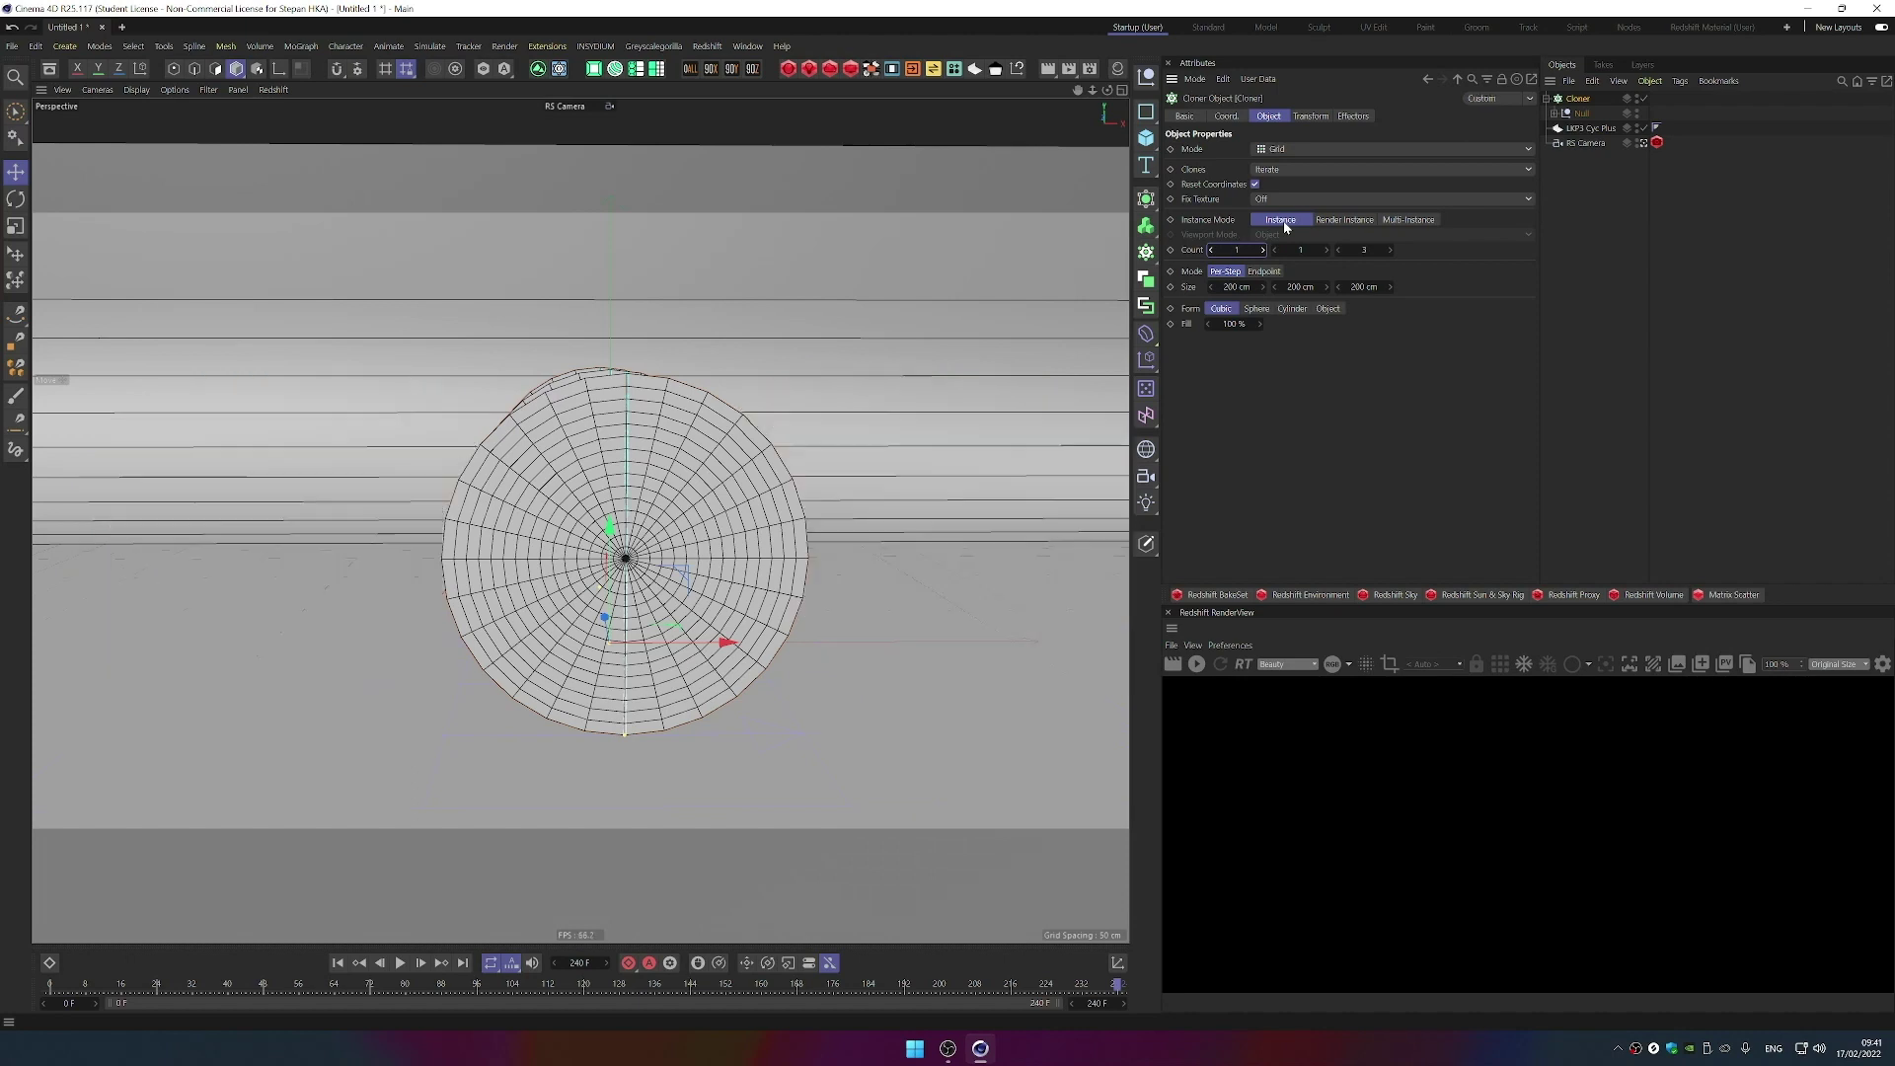
{"action": "double_click", "coordinate": [1368, 248]}
{"action": "type", "text": "1"}
{"action": "key", "text": "Return"}
- Switch the Cloner to Linear mode and raise its count to 10
{"action": "left_click", "coordinate": [1276, 149]}
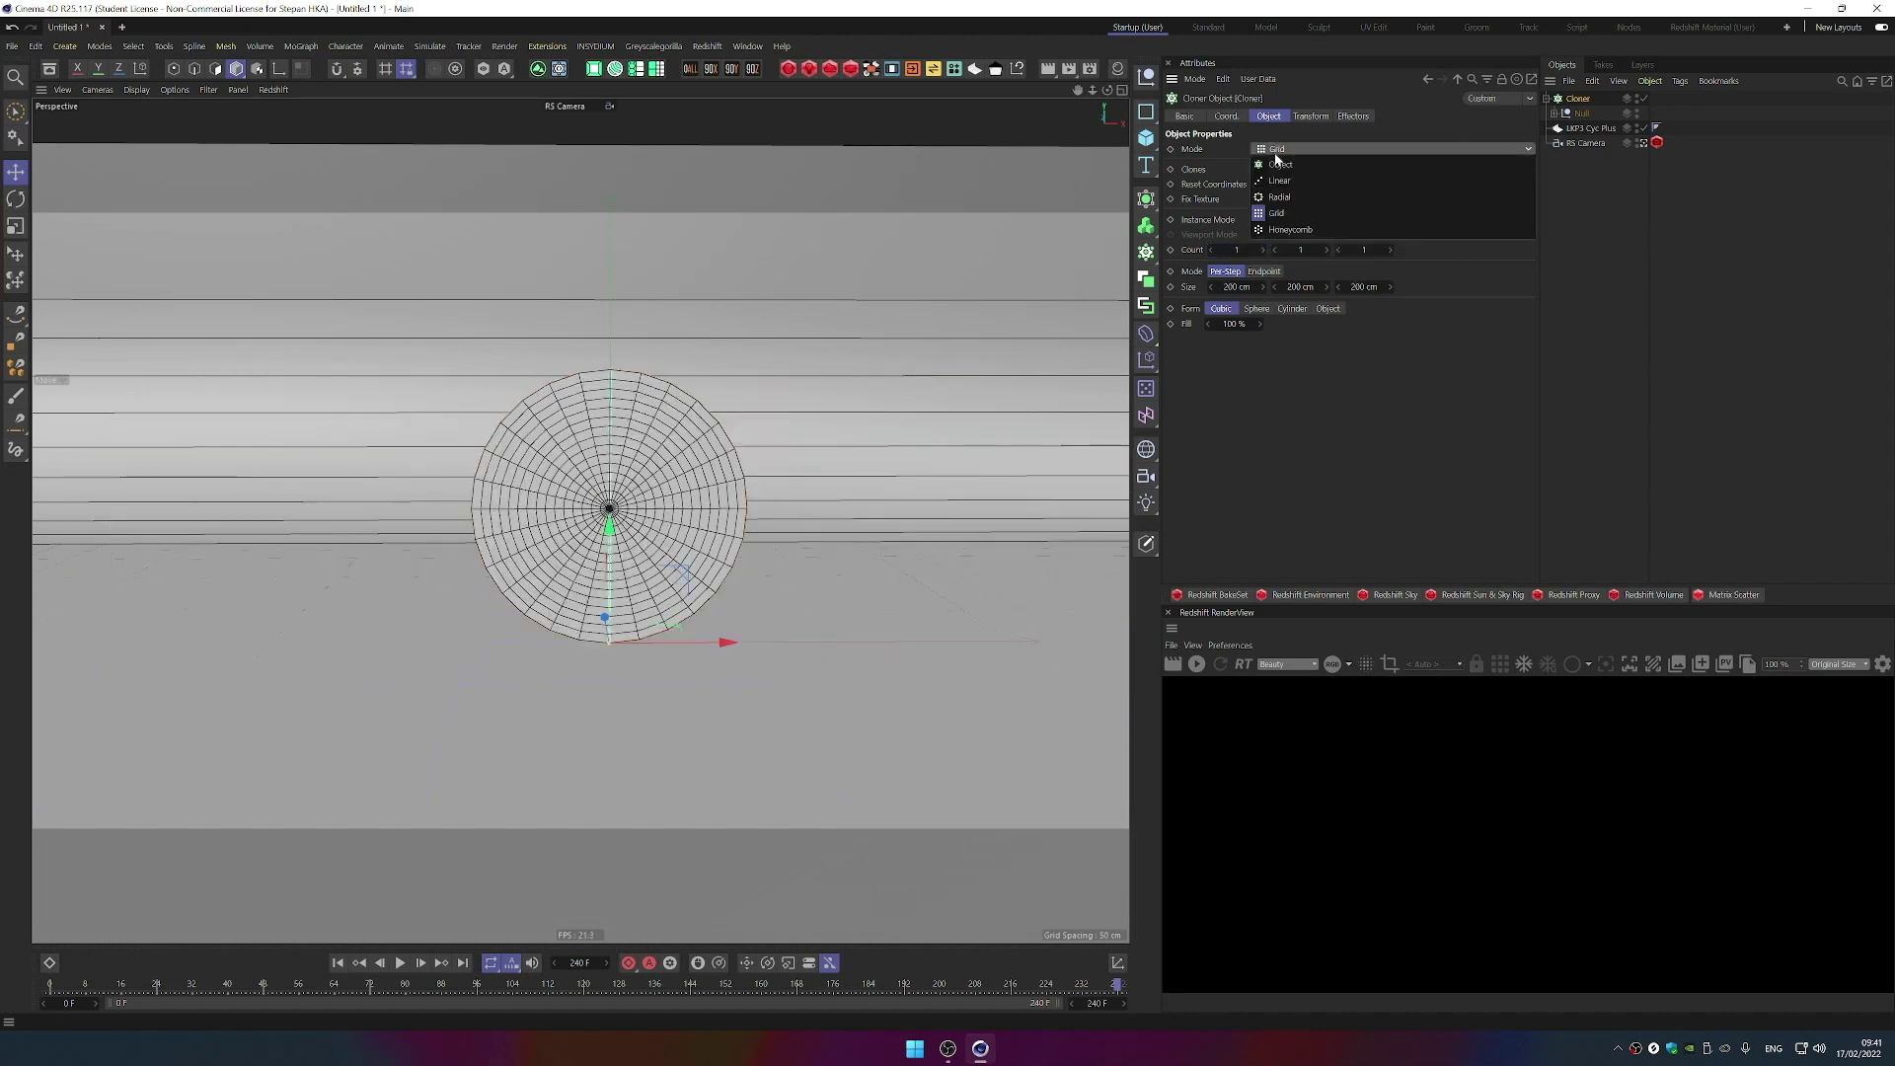
{"action": "left_click", "coordinate": [1283, 193]}
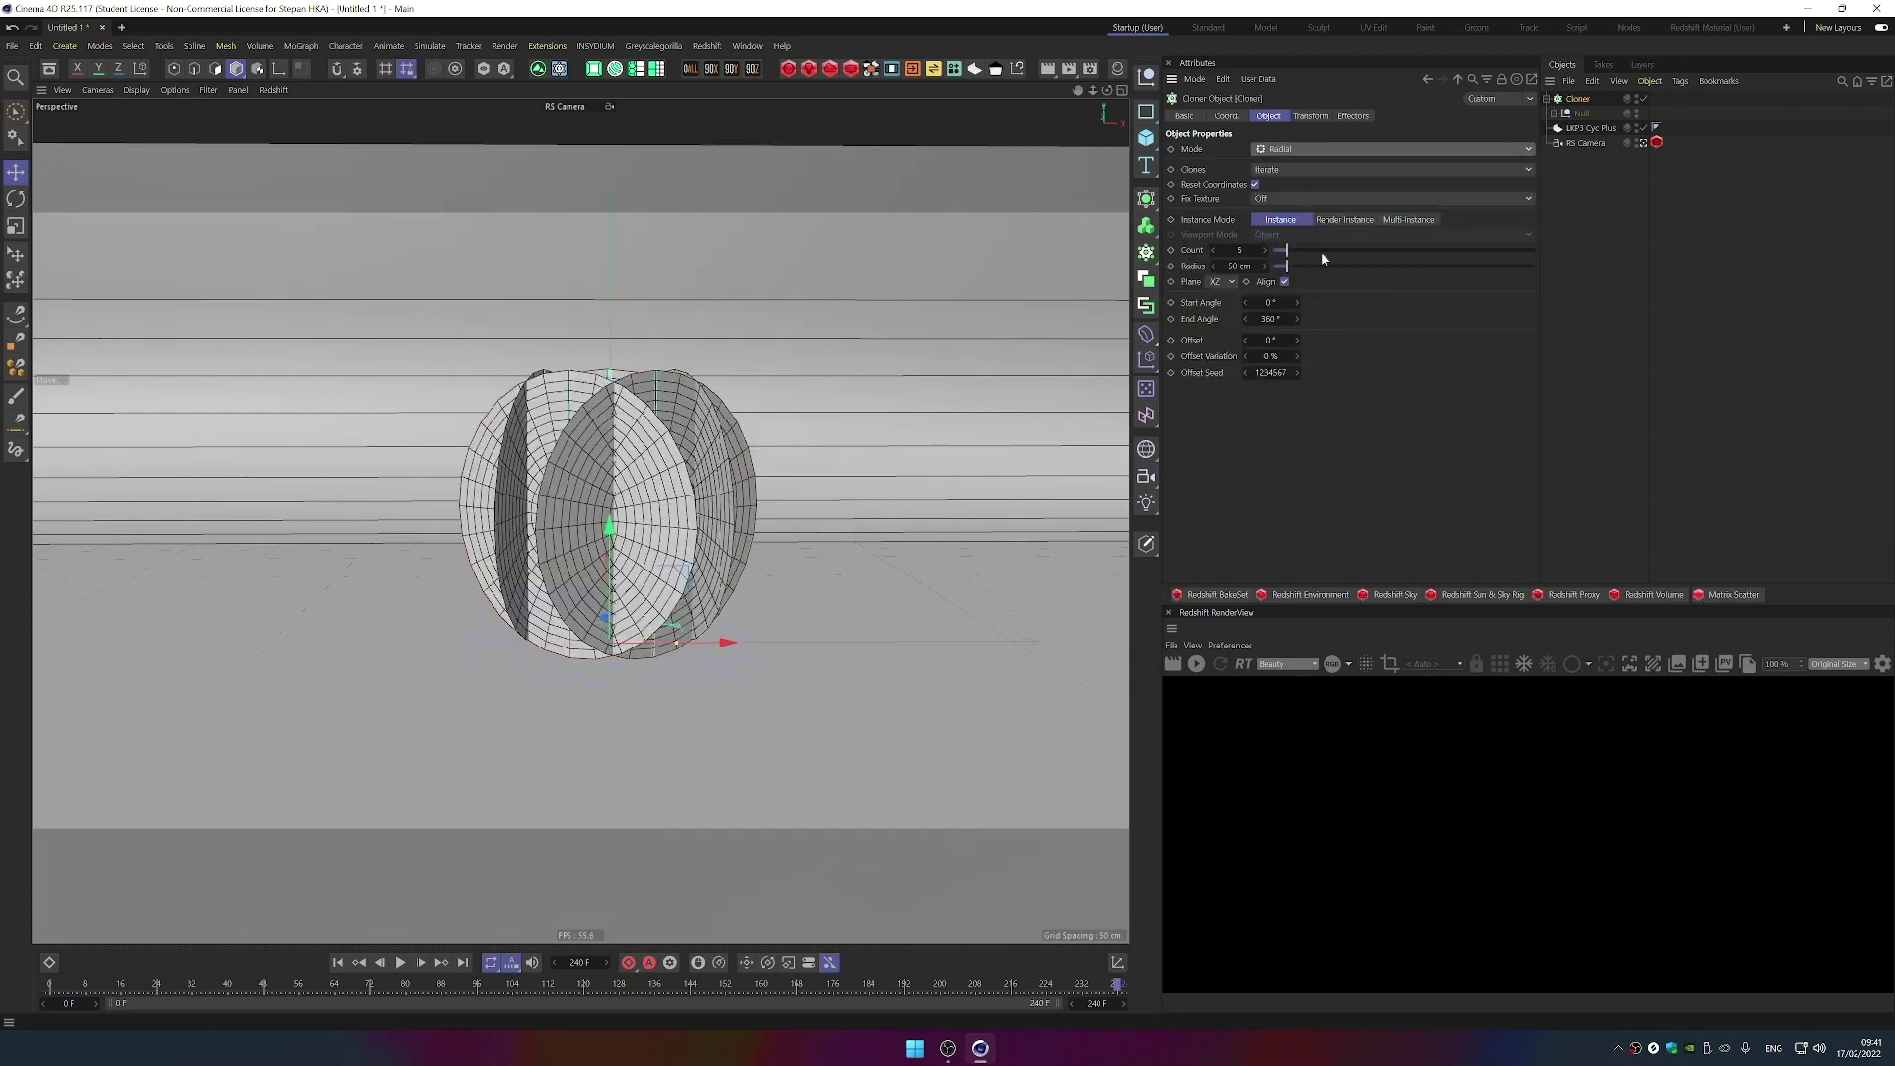
{"action": "left_click", "coordinate": [1288, 149]}
{"action": "left_click", "coordinate": [1280, 181]}
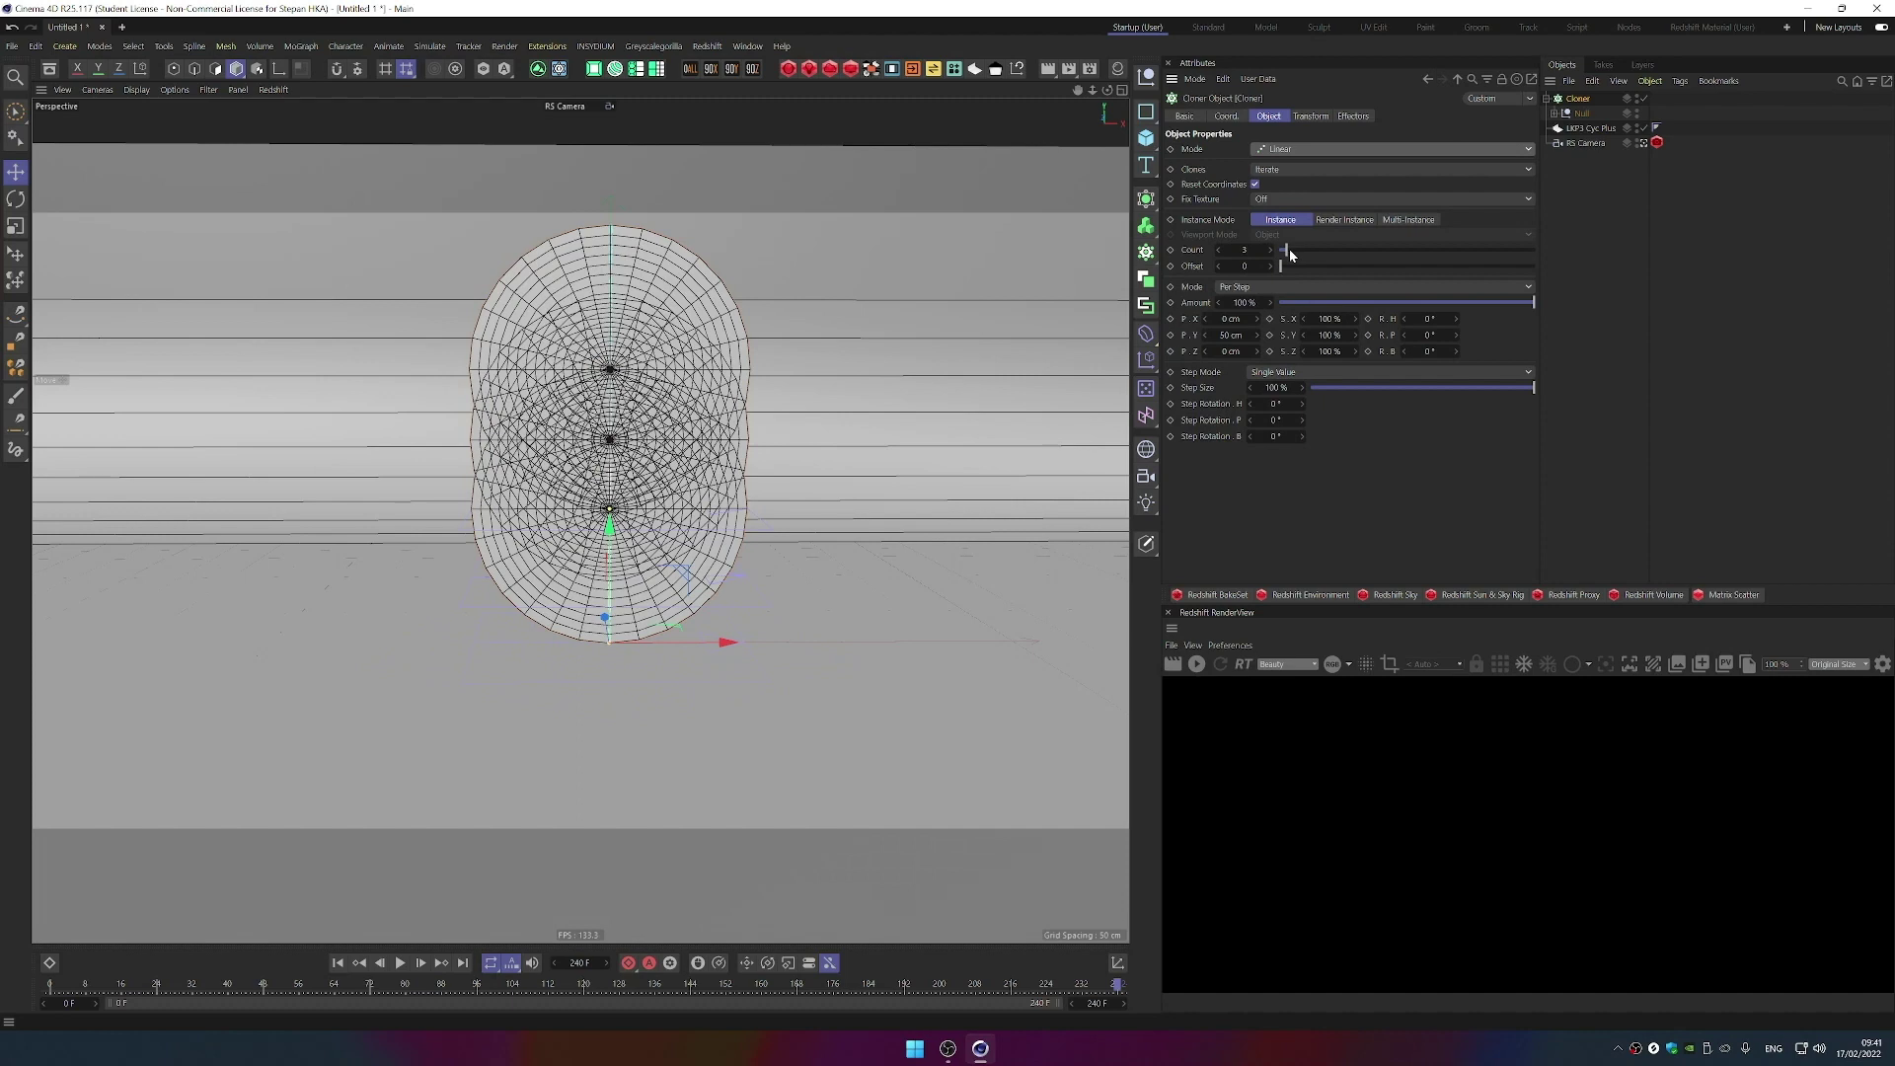
{"action": "left_click", "coordinate": [1290, 254]}
{"action": "left_click_drag", "start_coordinate": [1290, 254], "coordinate": [1307, 258]}
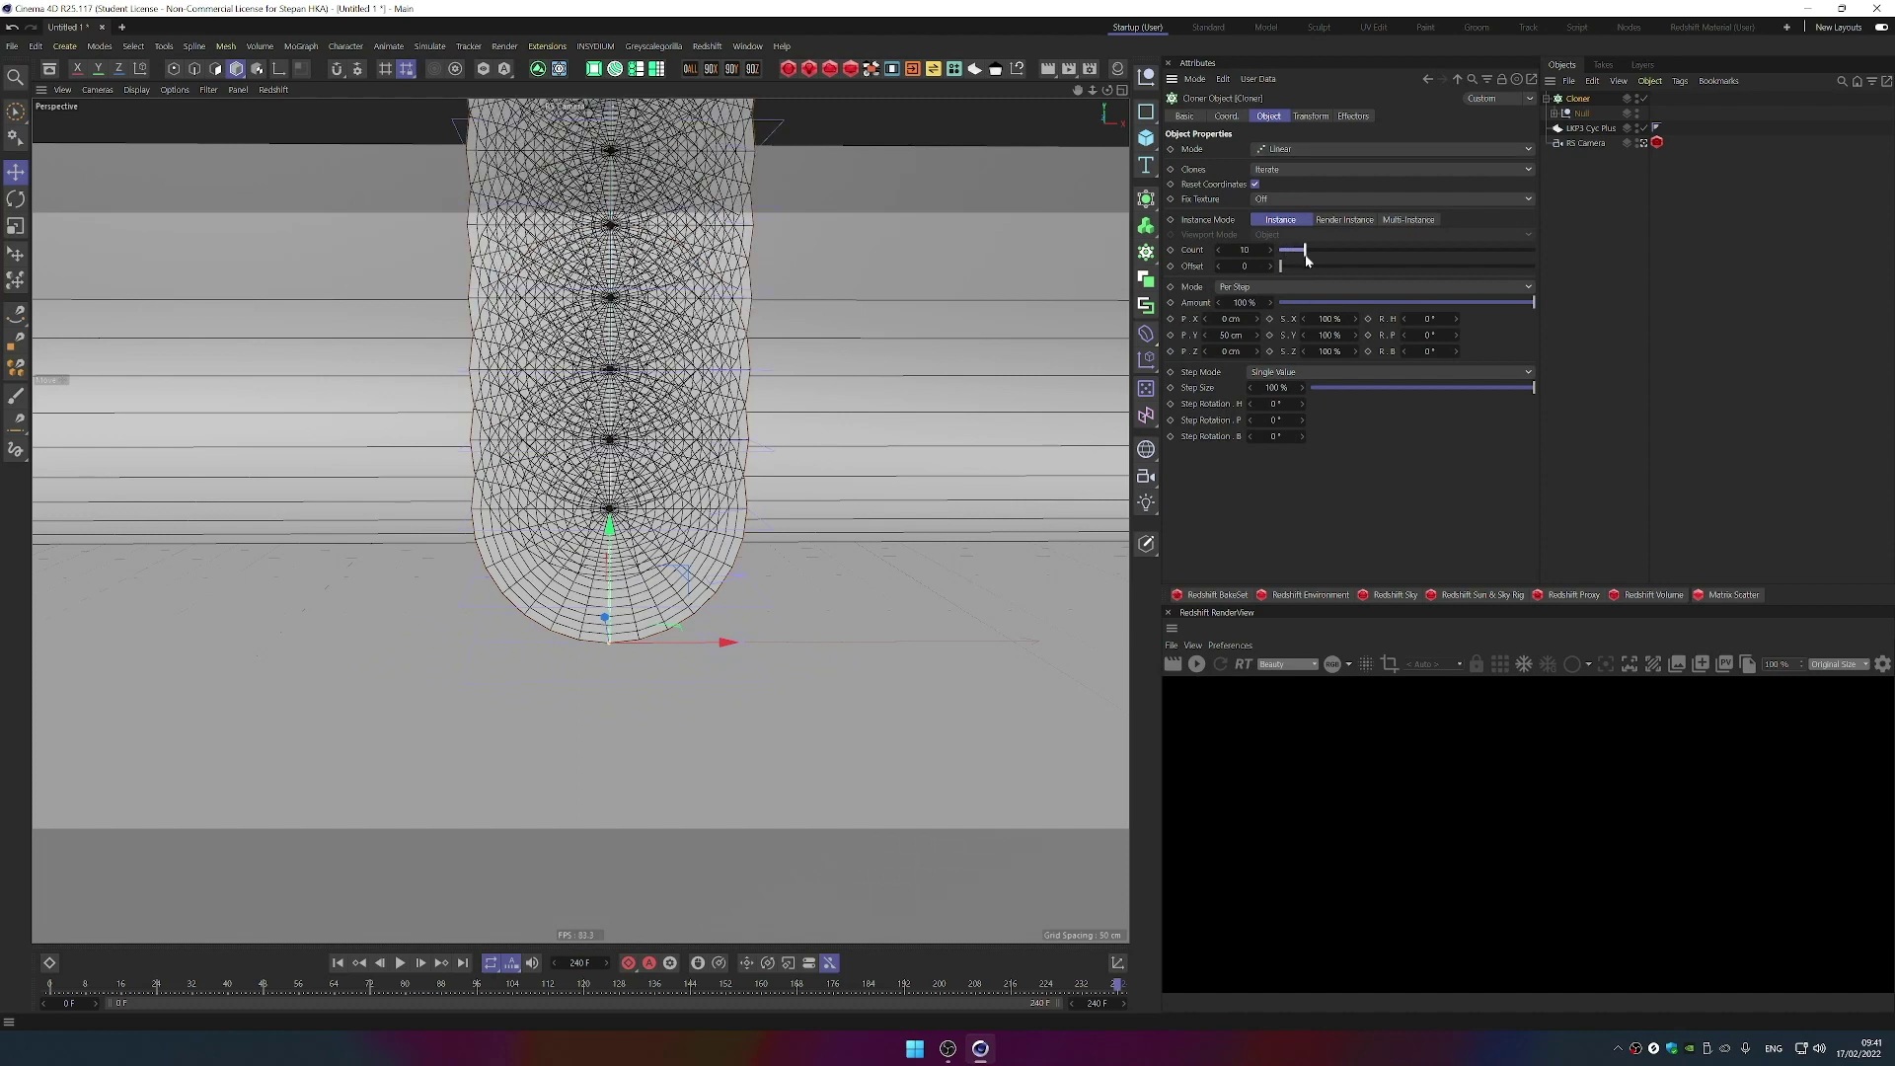
- Set the clone offsets to P.X 0 cm, P.Y 0 cm and P.Z 40 cm
{"action": "left_click", "coordinate": [1231, 334]}
{"action": "type", "text": "0"}
{"action": "key", "text": "shift+Tab"}
{"action": "type", "text": "0"}
{"action": "key", "text": "Return"}
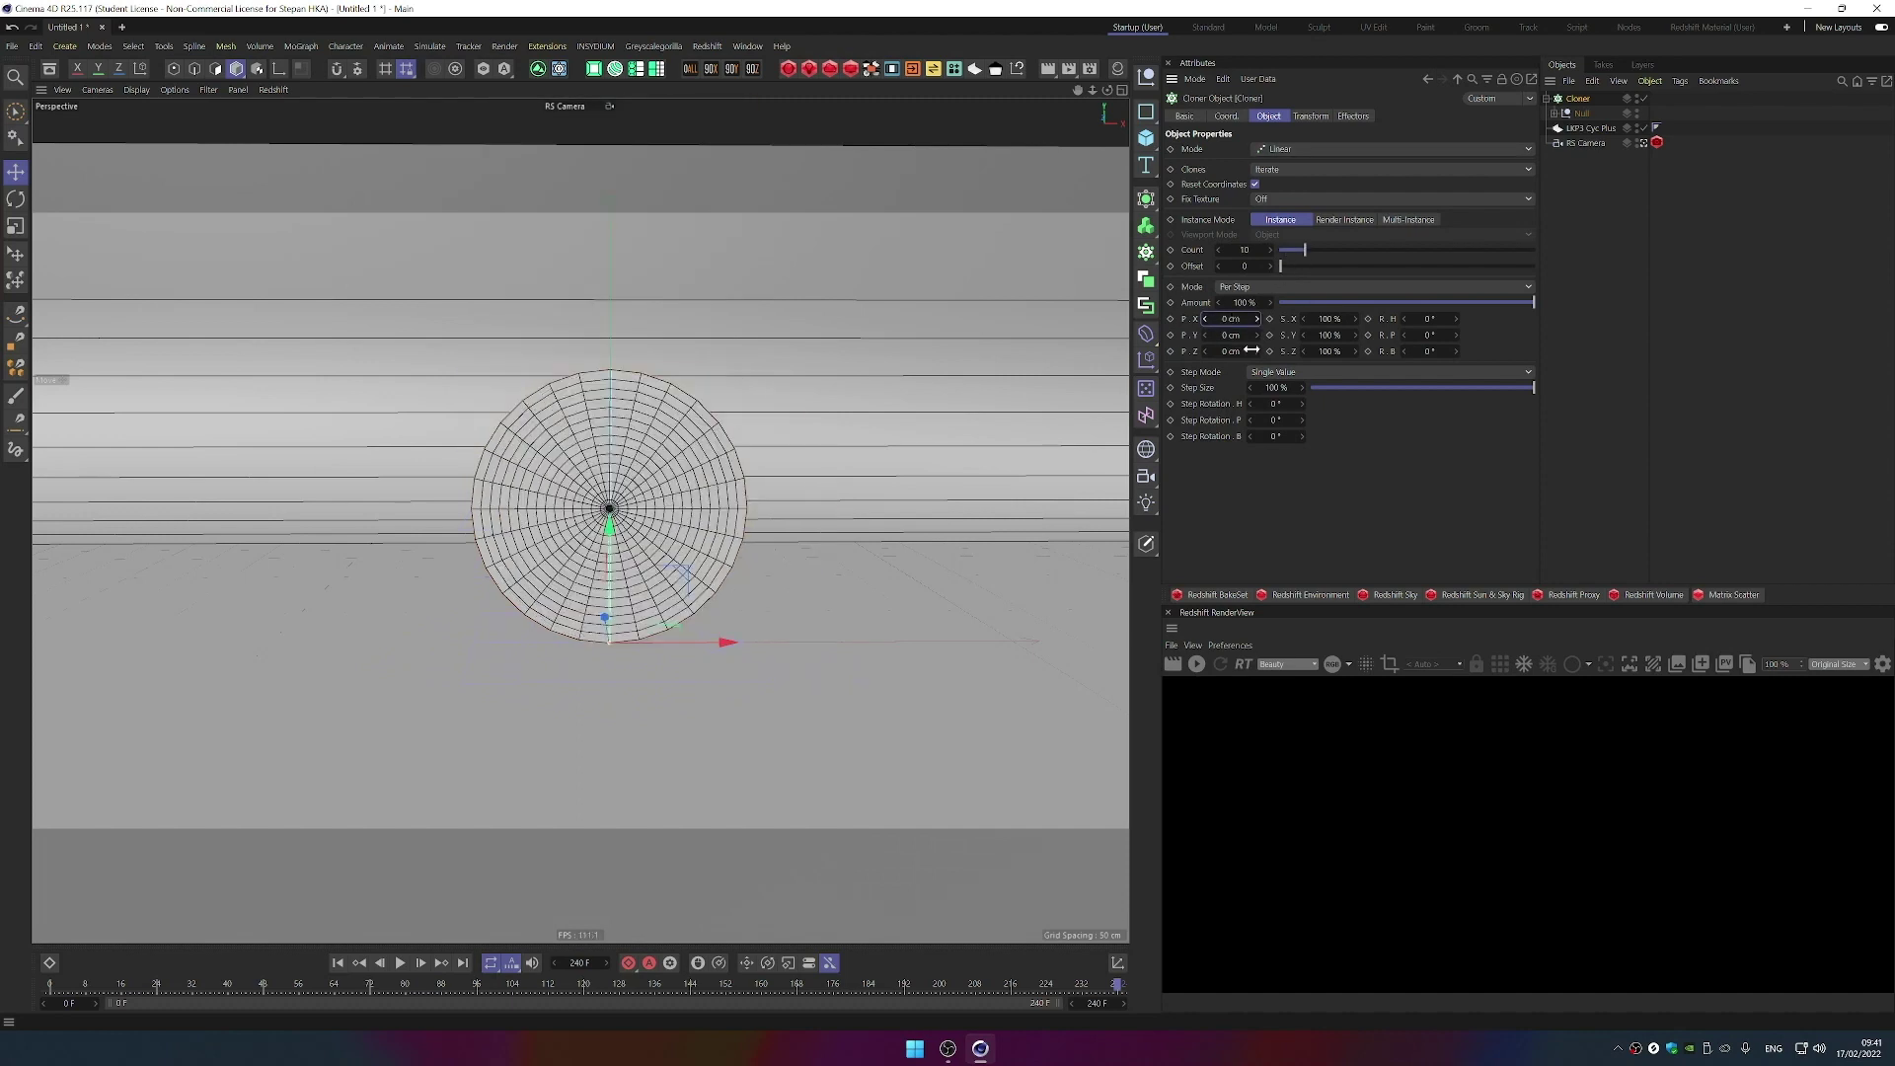
{"action": "left_click", "coordinate": [1231, 352]}
{"action": "type", "text": "40"}
{"action": "key", "text": "Return"}
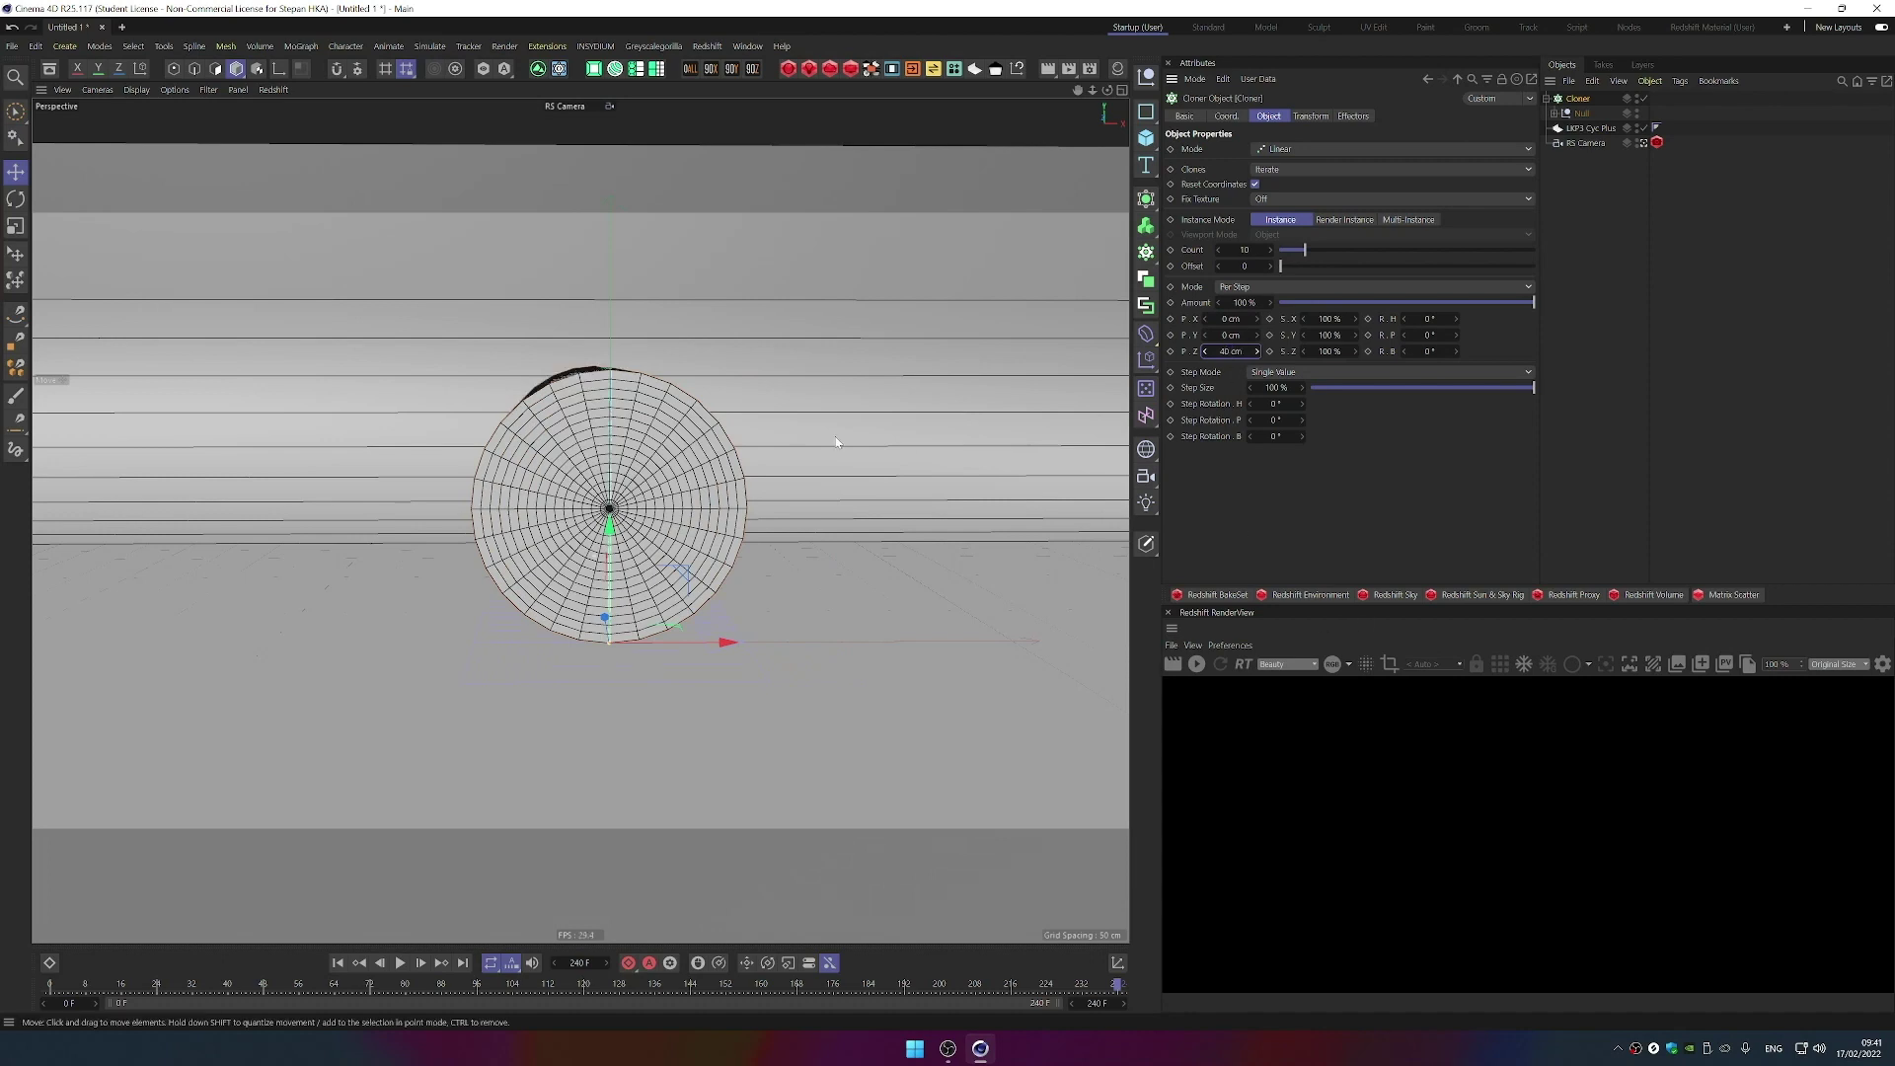
{"action": "mouse_move", "coordinate": [833, 458]}
{"action": "left_mouse_down", "text": "alt"}
{"action": "mouse_move", "coordinate": [682, 498]}
{"action": "mouse_move", "coordinate": [507, 507]}
{"action": "mouse_move", "coordinate": [457, 550]}
{"action": "mouse_move", "coordinate": [577, 582]}
{"action": "mouse_move", "coordinate": [515, 513]}
{"action": "left_mouse_up", "text": "alt"}
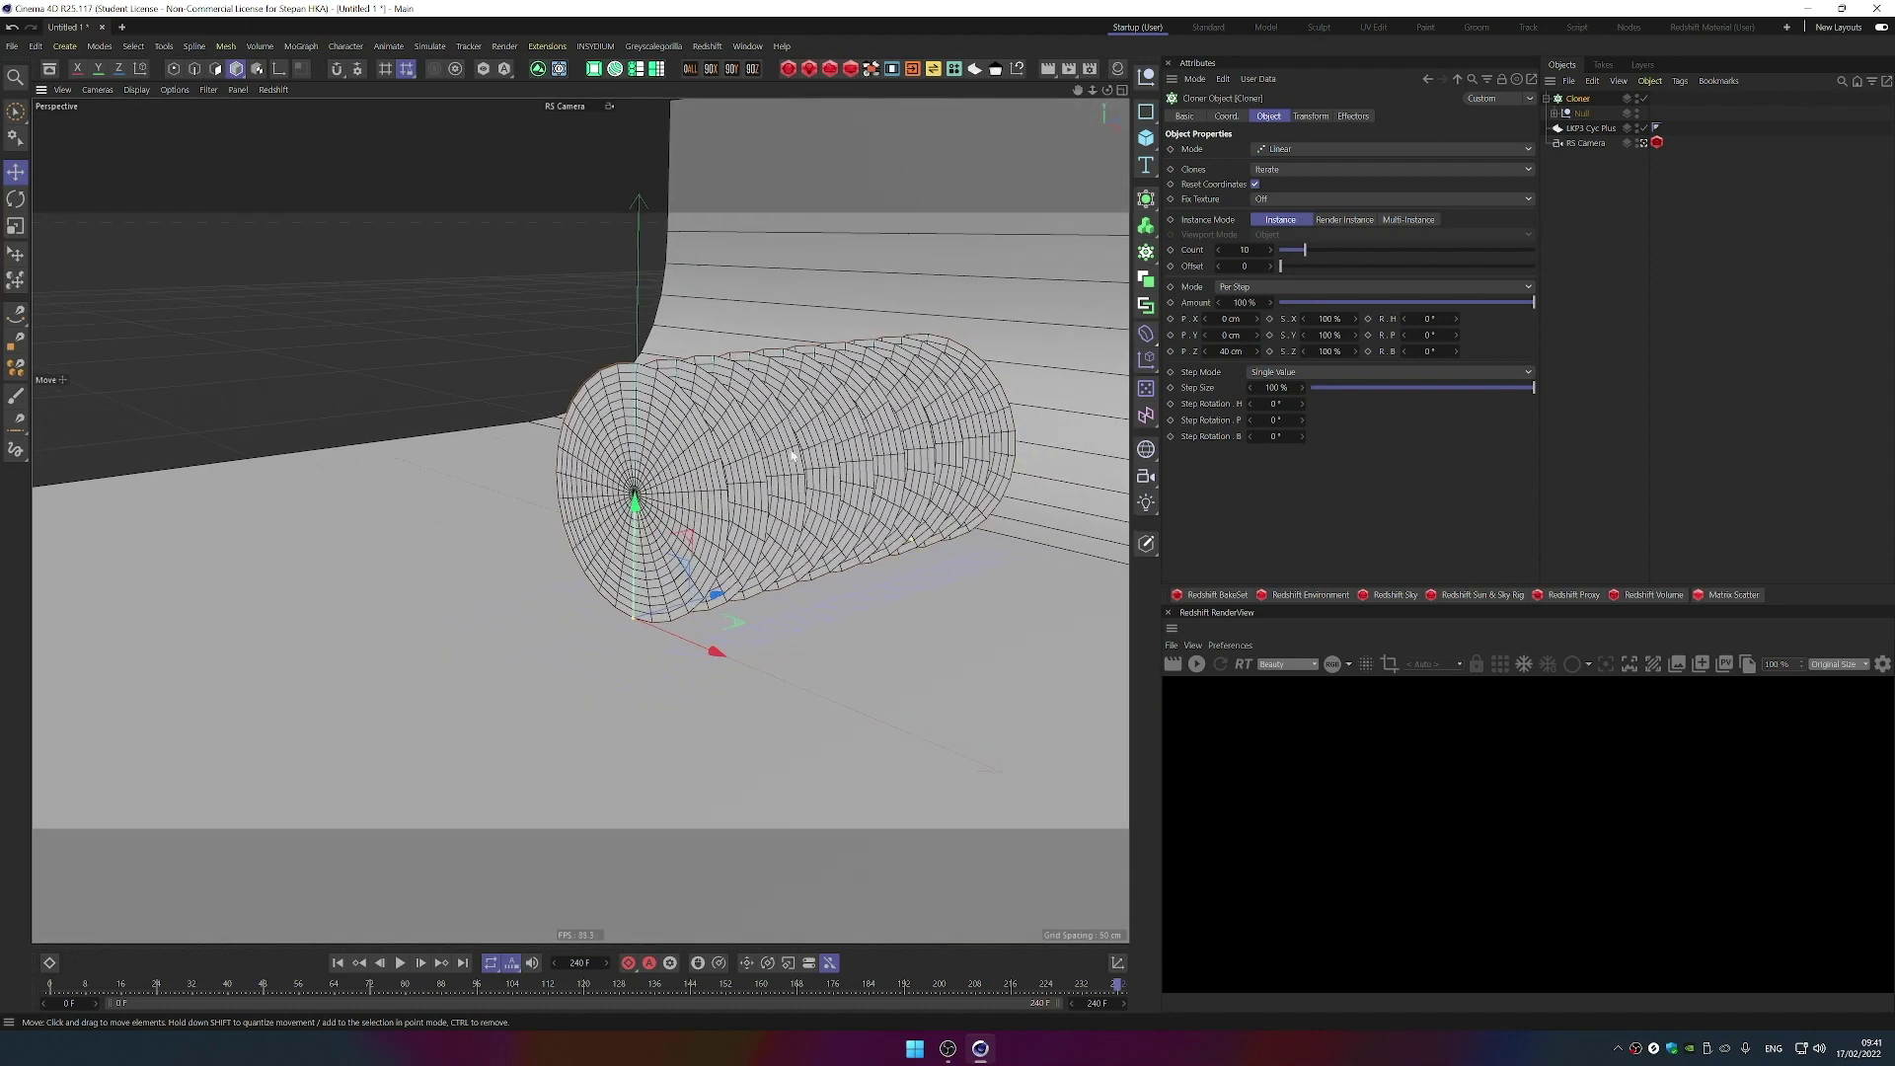
- Give the Disc a Redshift Object tag with geometry overrides and tessellation enabled
{"action": "left_click", "coordinate": [1554, 114]}
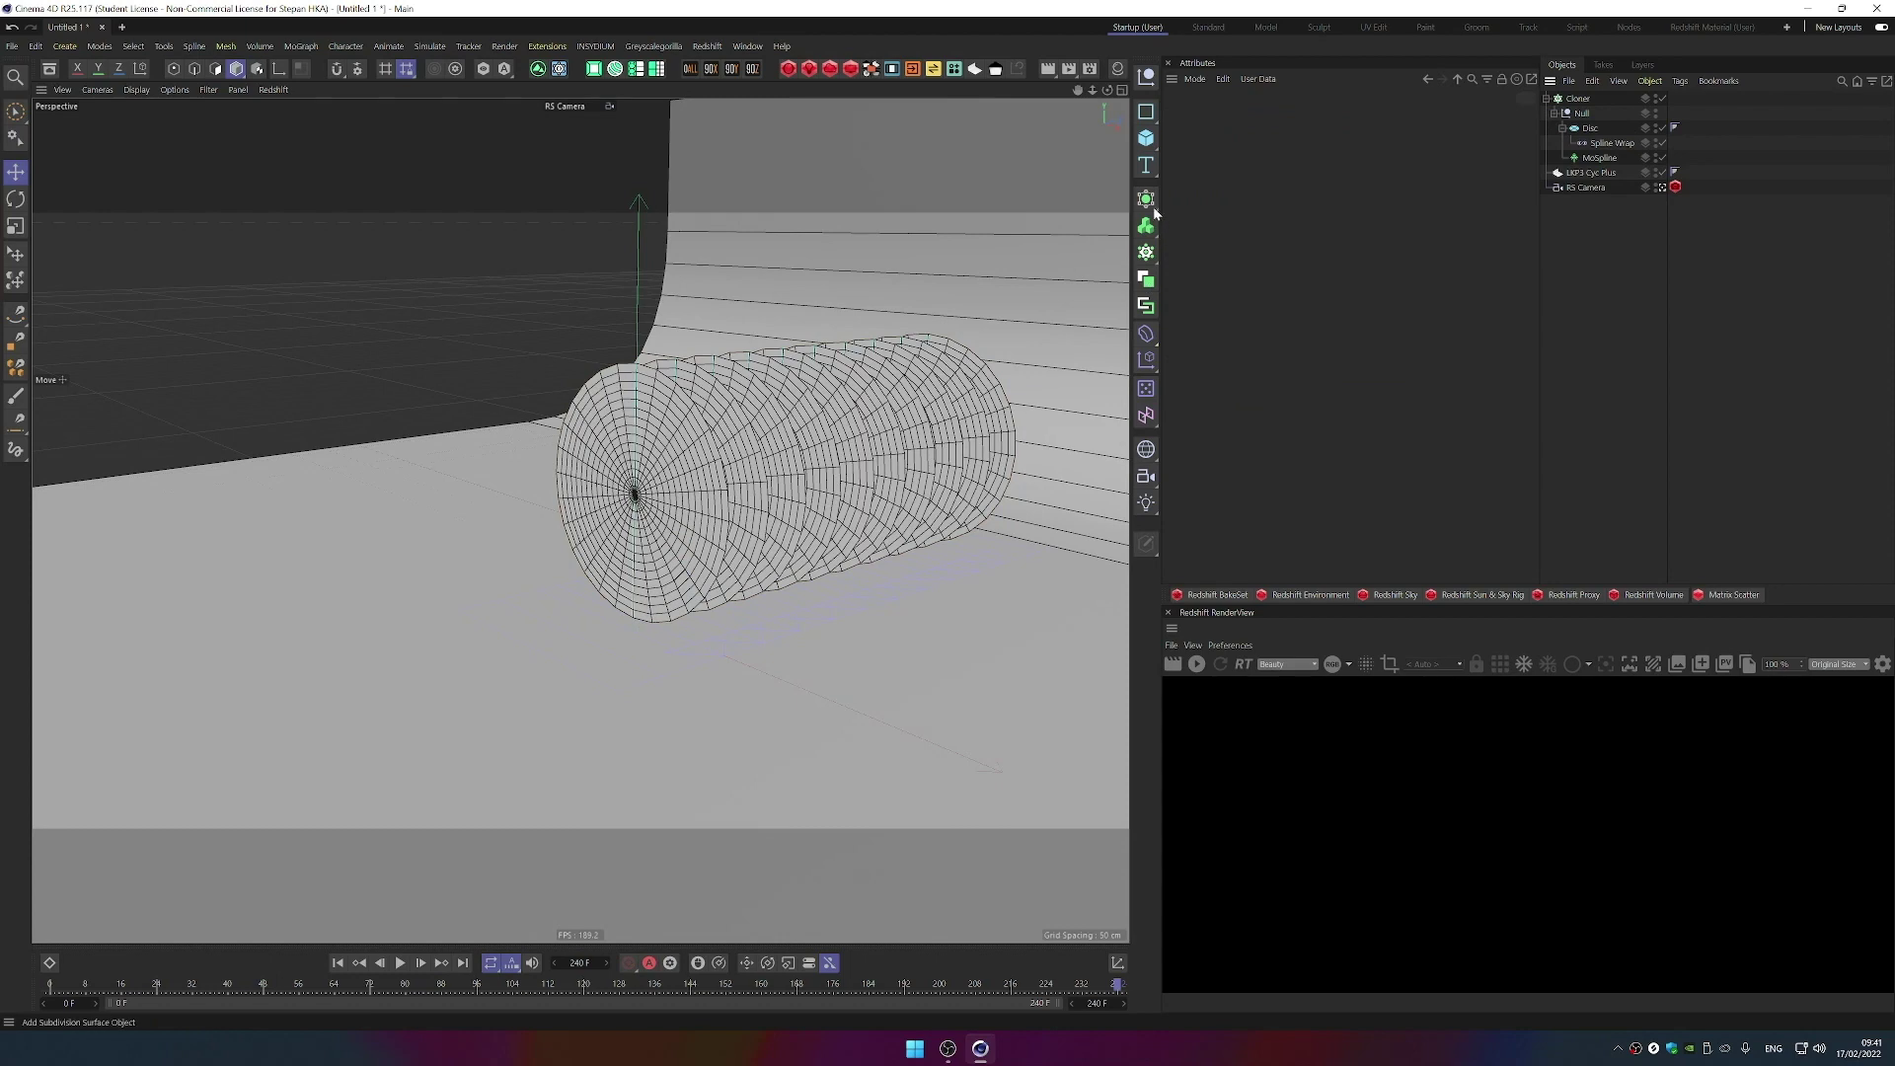
{"action": "right_click", "coordinate": [1581, 129]}
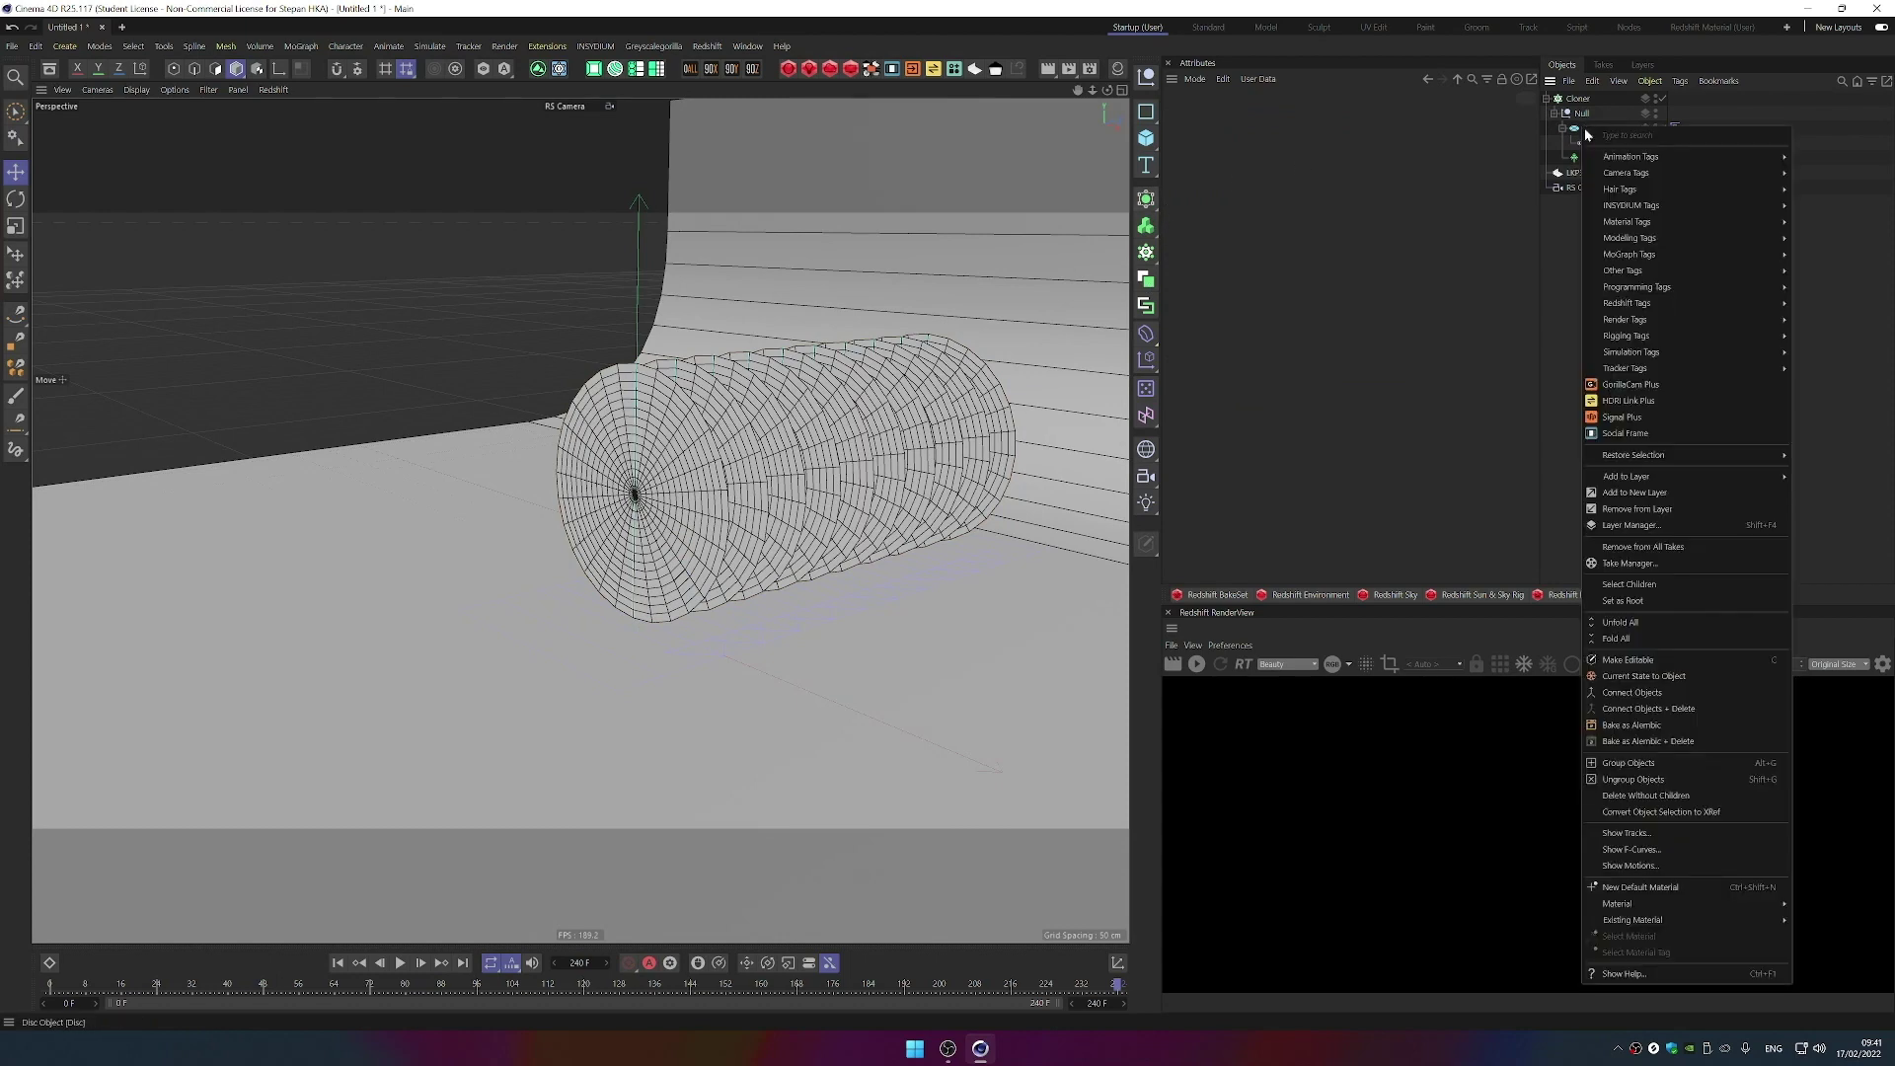
{"action": "mouse_move", "coordinate": [1678, 303]}
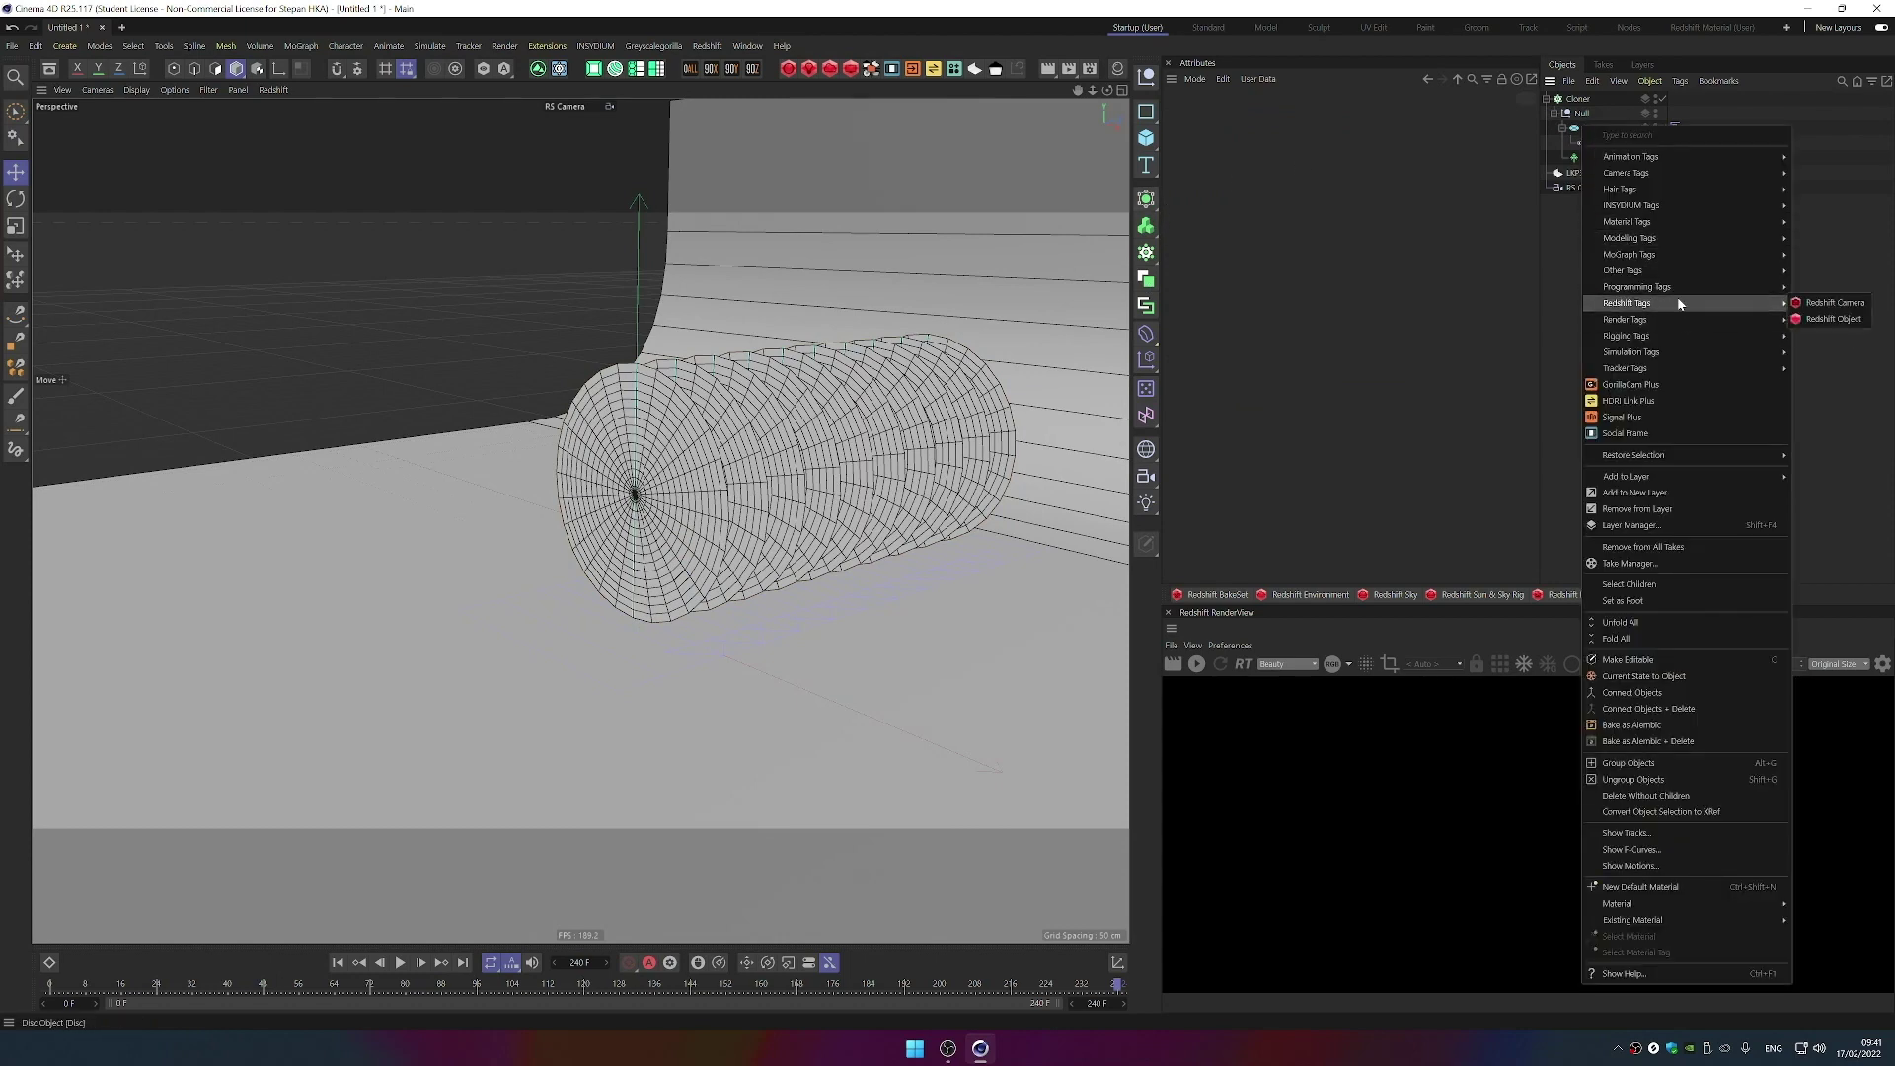
{"action": "left_click", "coordinate": [1862, 324]}
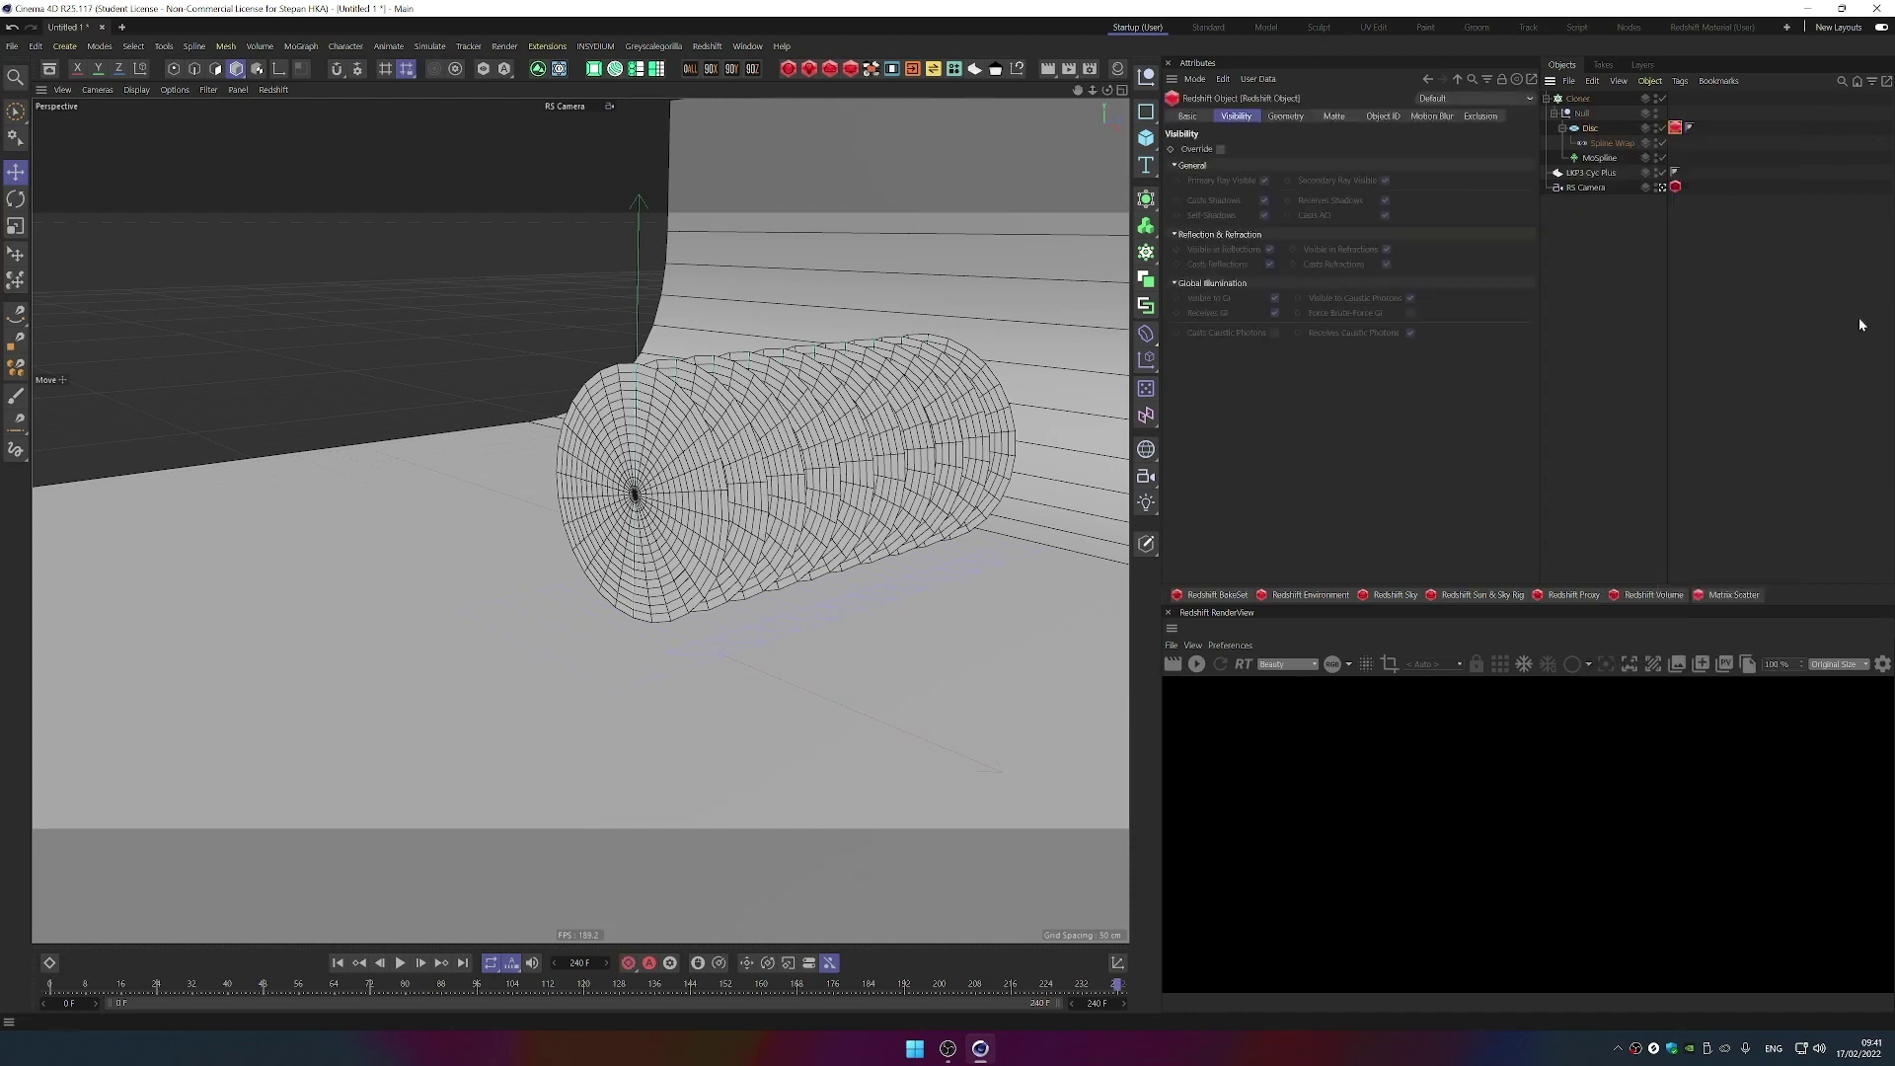
{"action": "left_click", "coordinate": [1286, 116]}
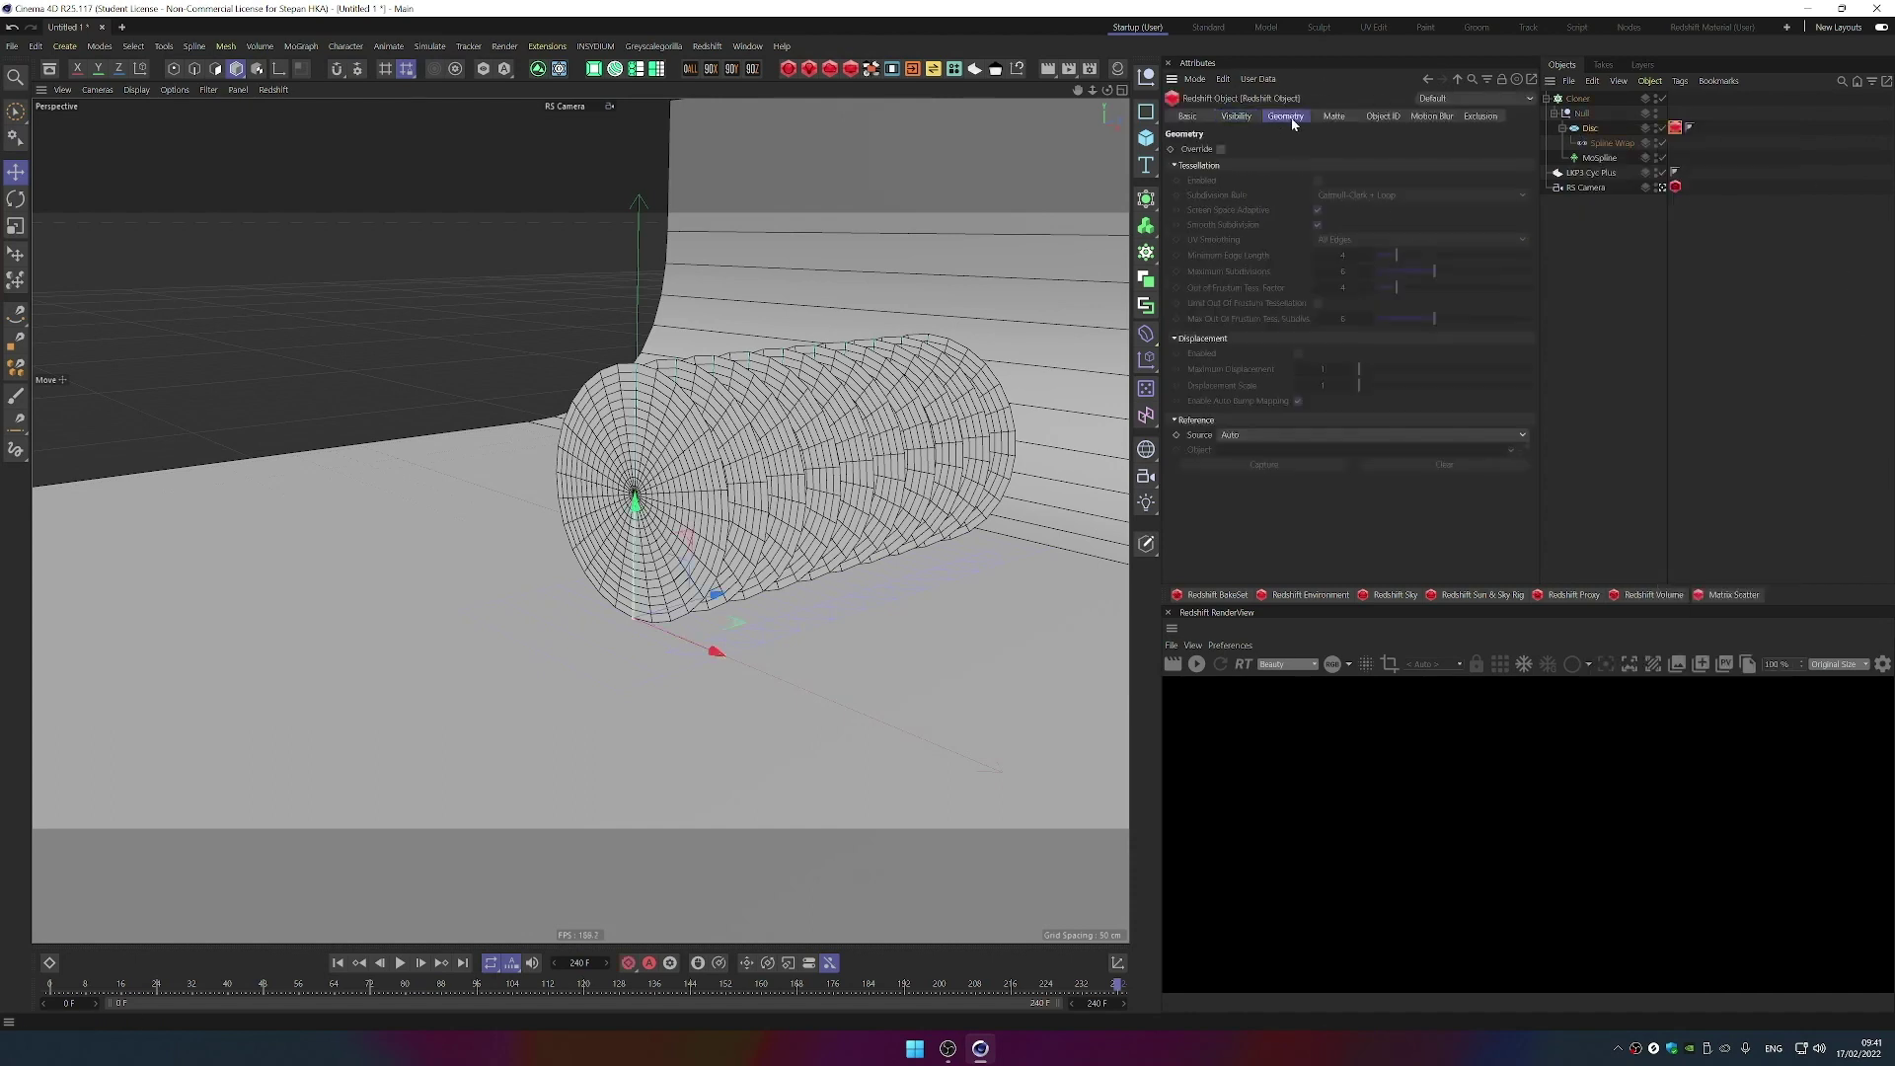
{"action": "left_click", "coordinate": [1221, 149]}
{"action": "left_click", "coordinate": [1318, 181]}
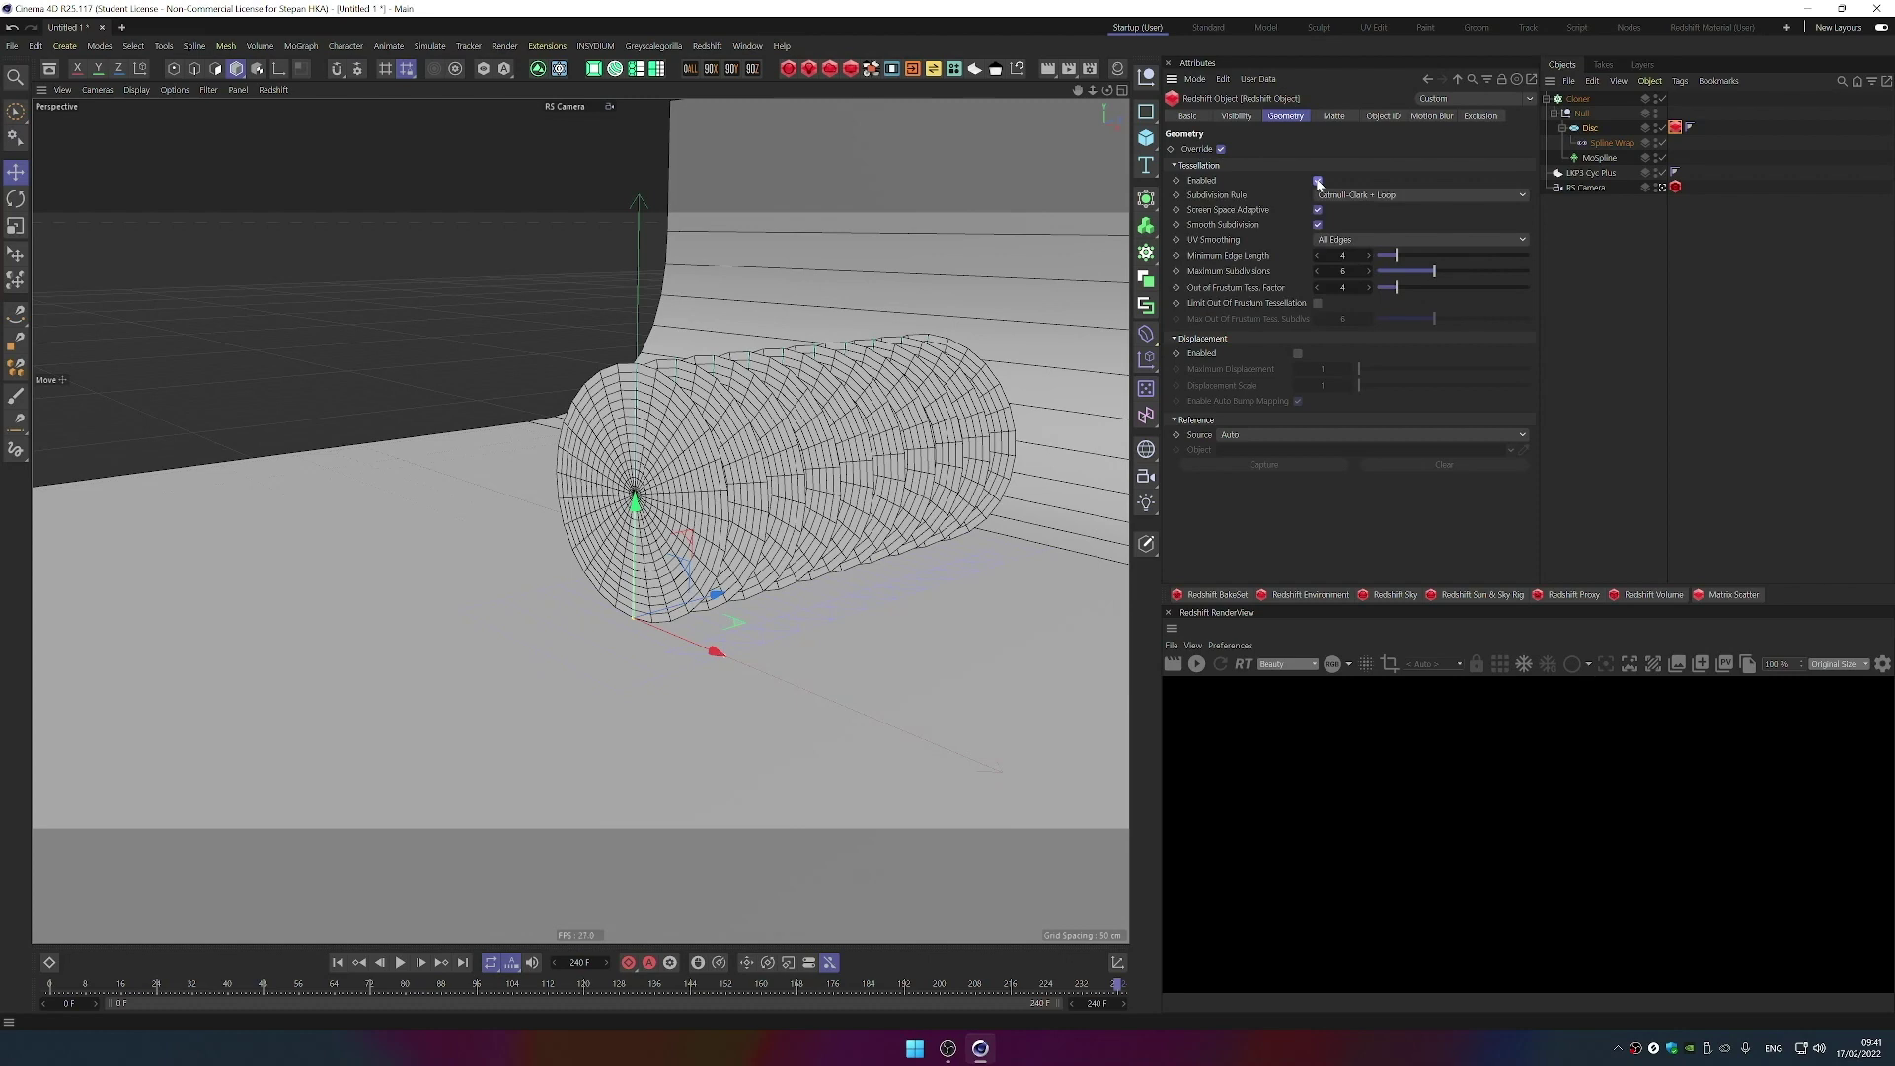
- Start the Redshift interactive render preview and view the tube end-on
{"action": "left_click", "coordinate": [1196, 664]}
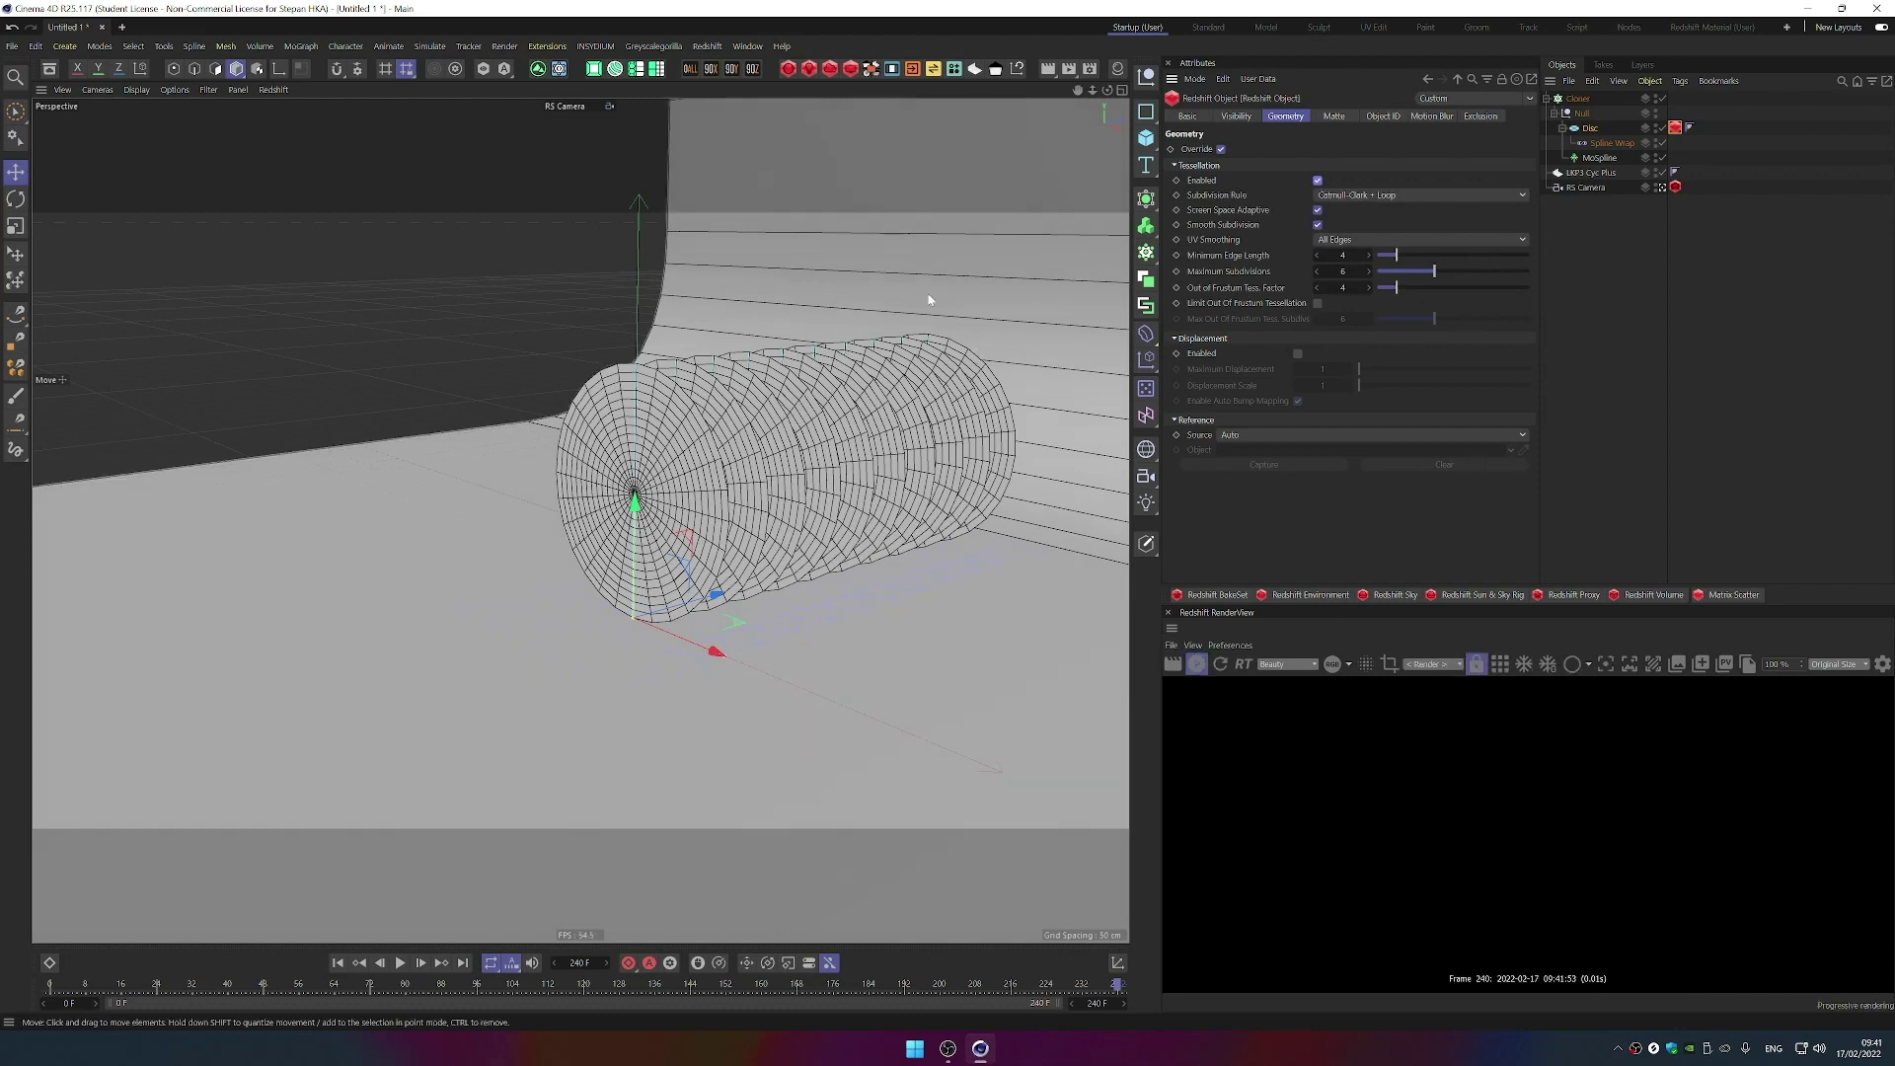
{"action": "left_click_drag", "start_coordinate": [931, 296], "coordinate": [834, 494], "text": "alt"}
{"action": "left_click", "coordinate": [809, 68]}
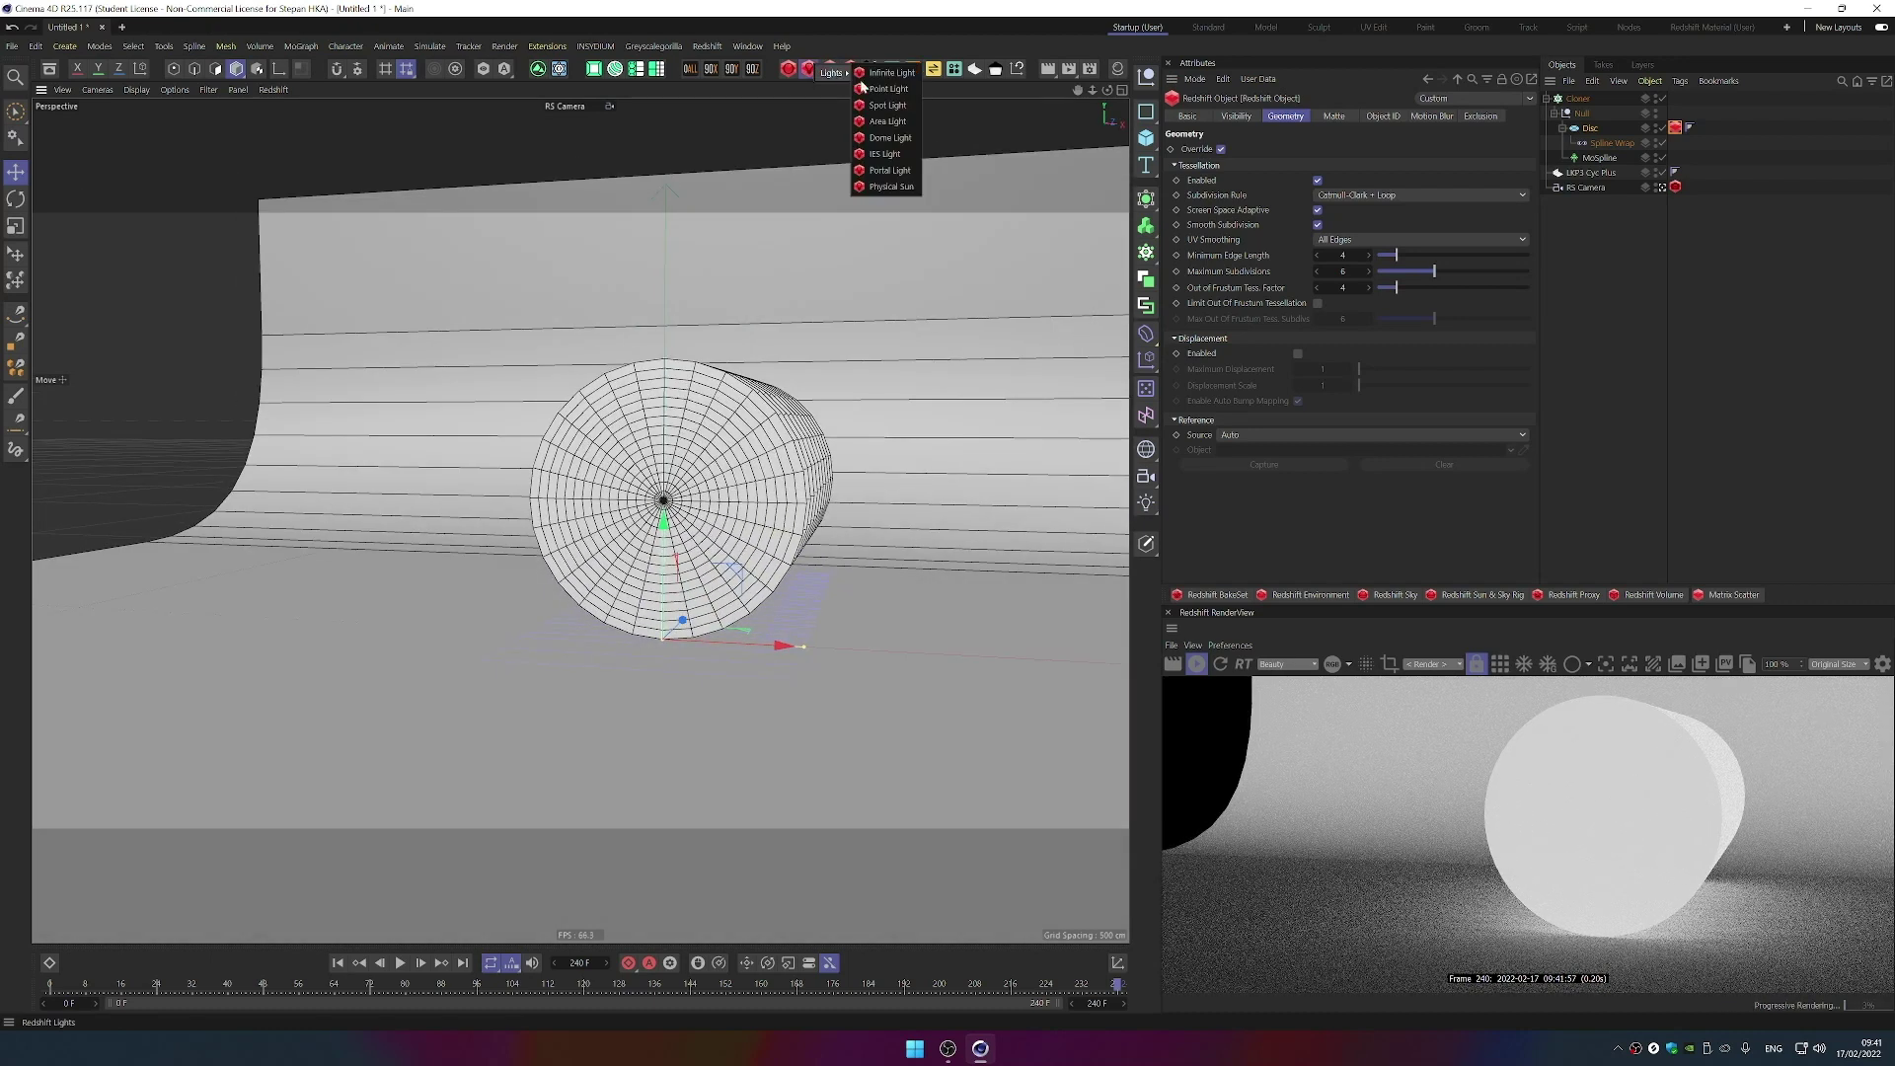
- Add a Redshift Dome Light to light the scene
{"action": "left_click", "coordinate": [892, 138]}
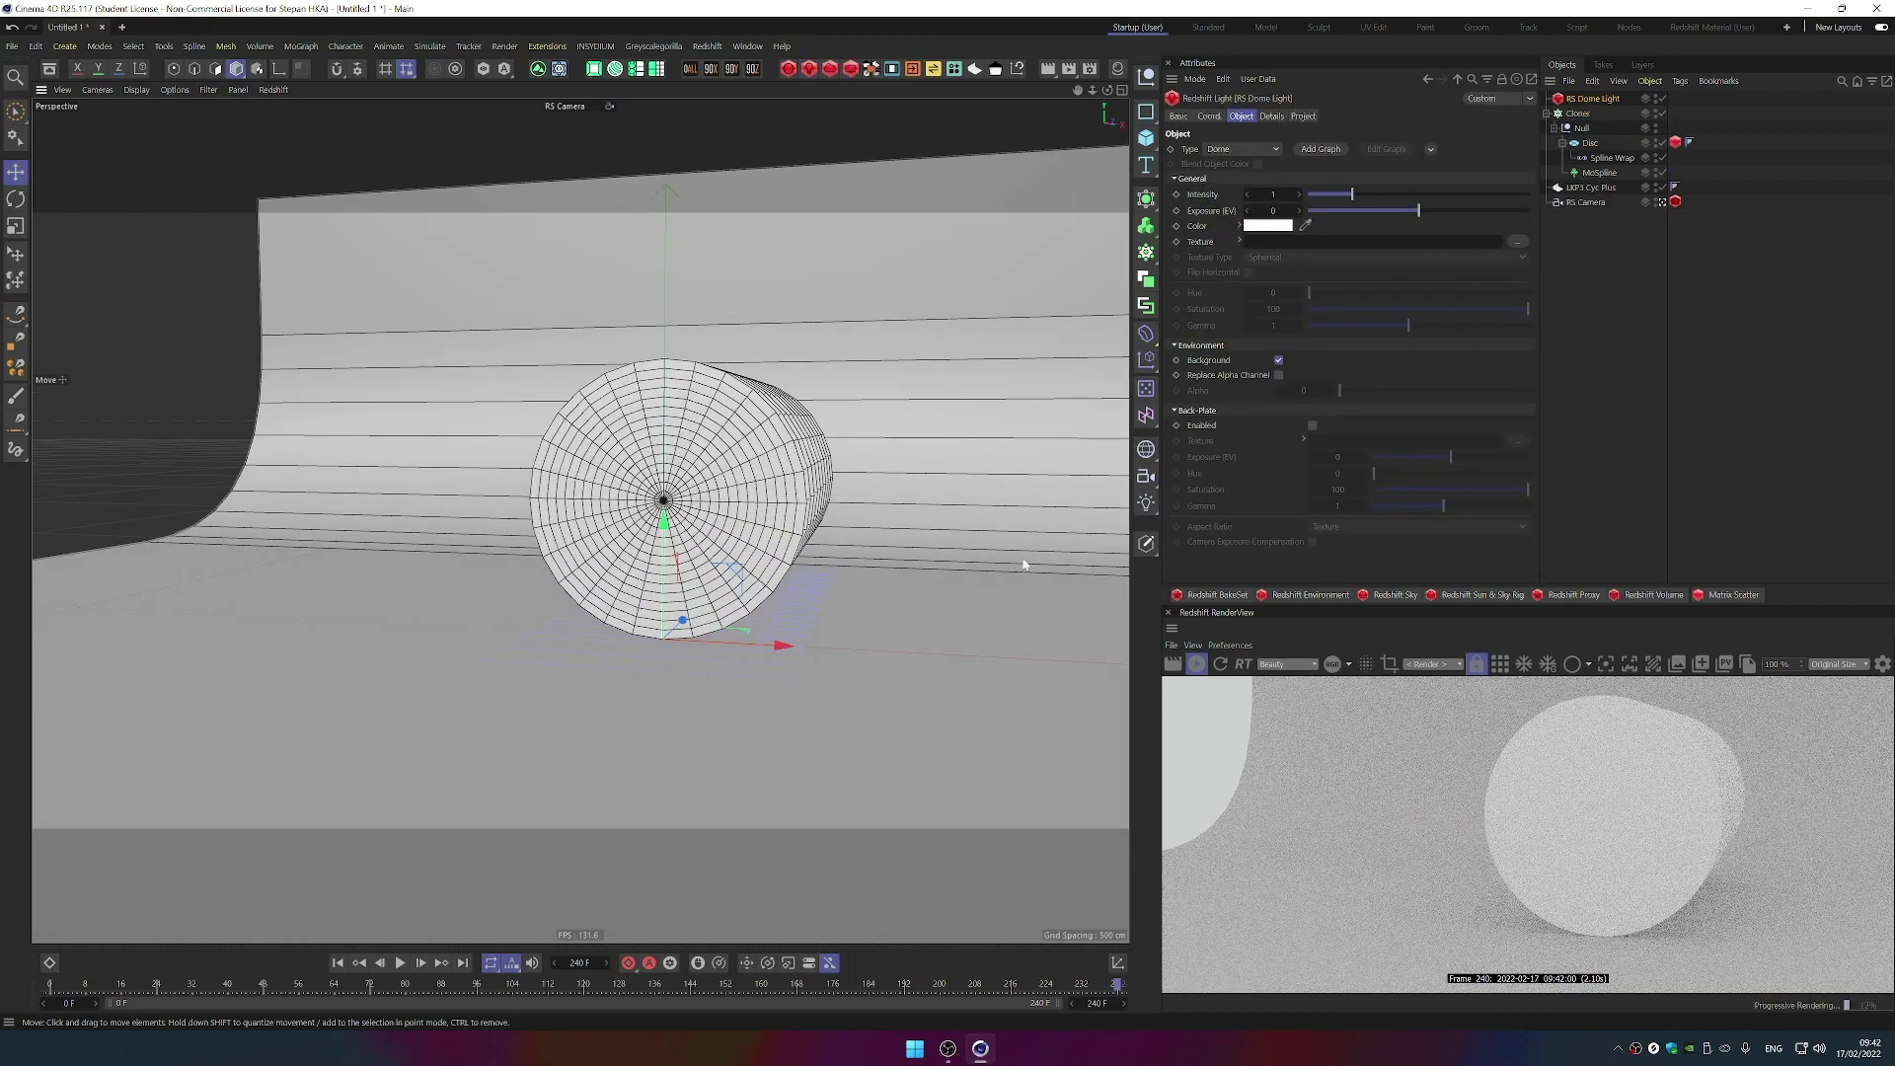
{"action": "scroll", "coordinate": [888, 513], "scroll_direction": "up", "scroll_amount": 5}
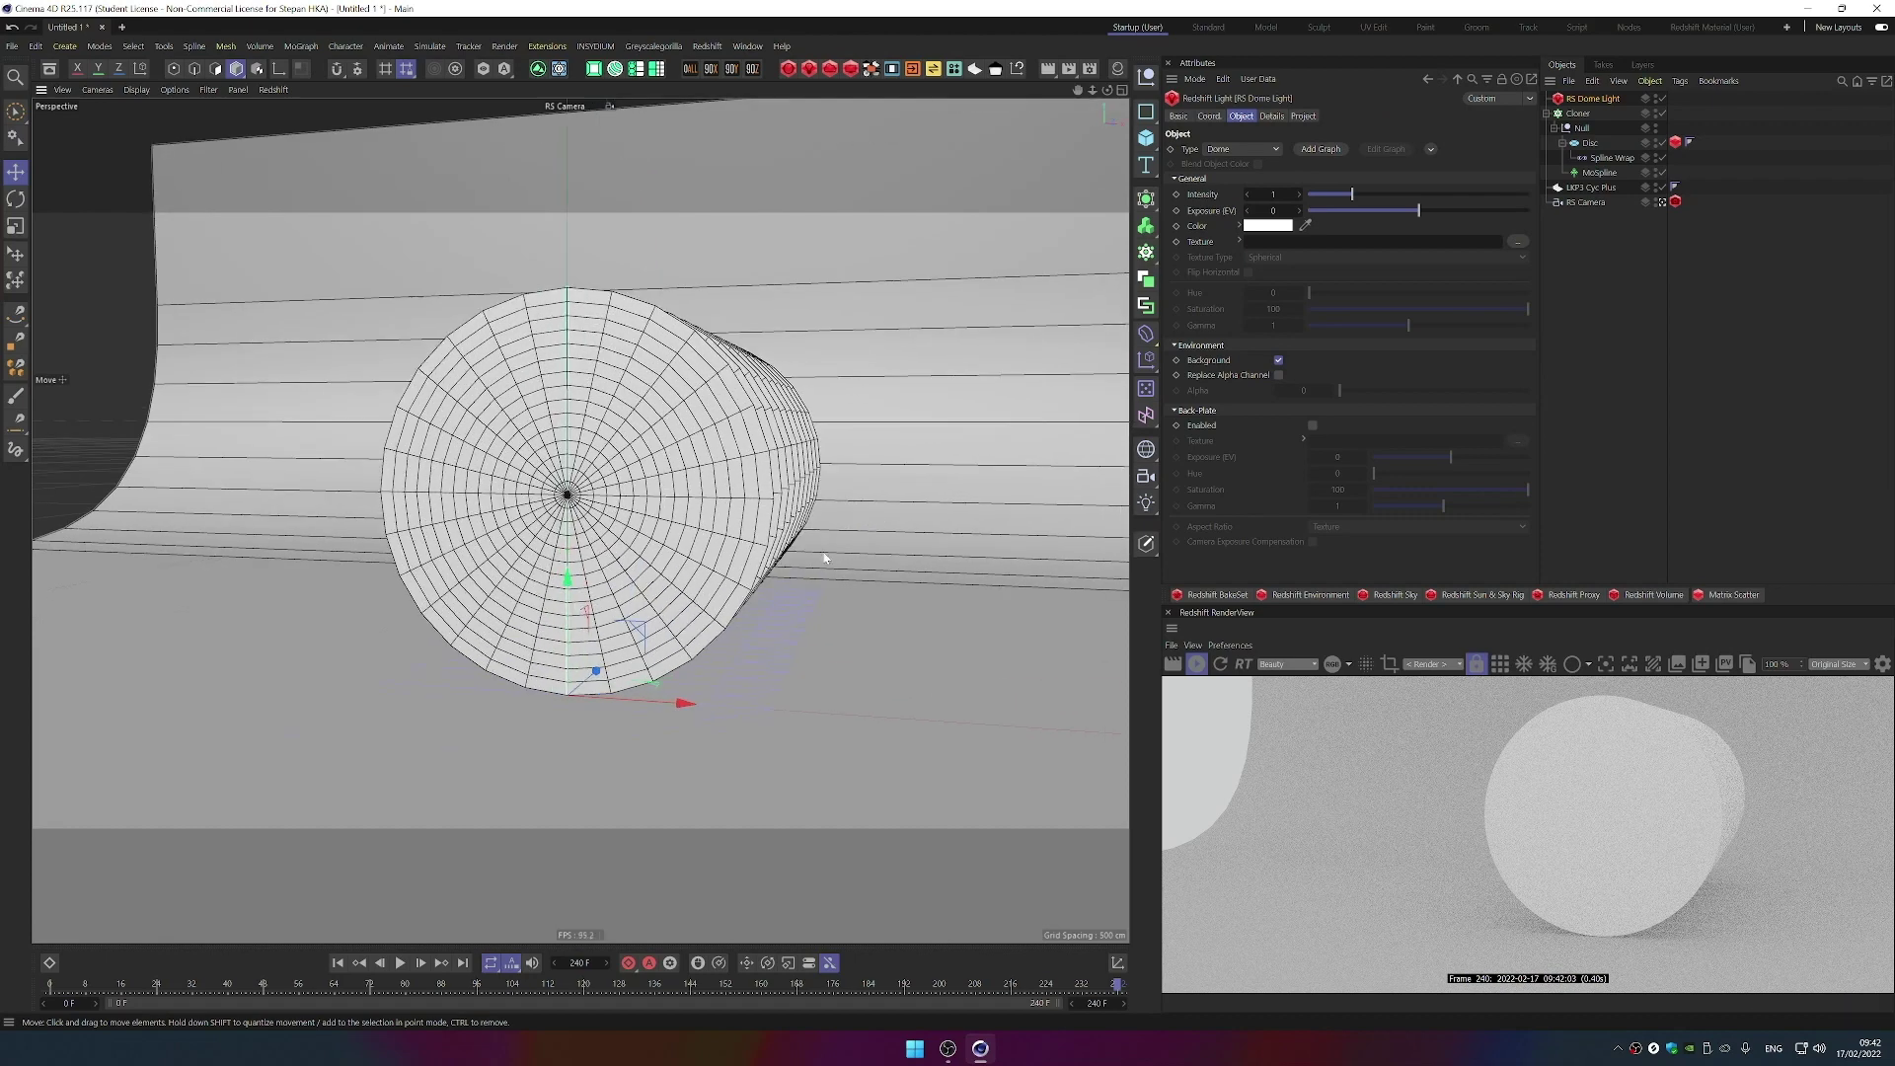
{"action": "mouse_move", "coordinate": [824, 538]}
{"action": "left_mouse_down", "text": "alt"}
{"action": "mouse_move", "coordinate": [766, 542]}
{"action": "mouse_move", "coordinate": [813, 554]}
{"action": "left_mouse_up", "text": "alt"}
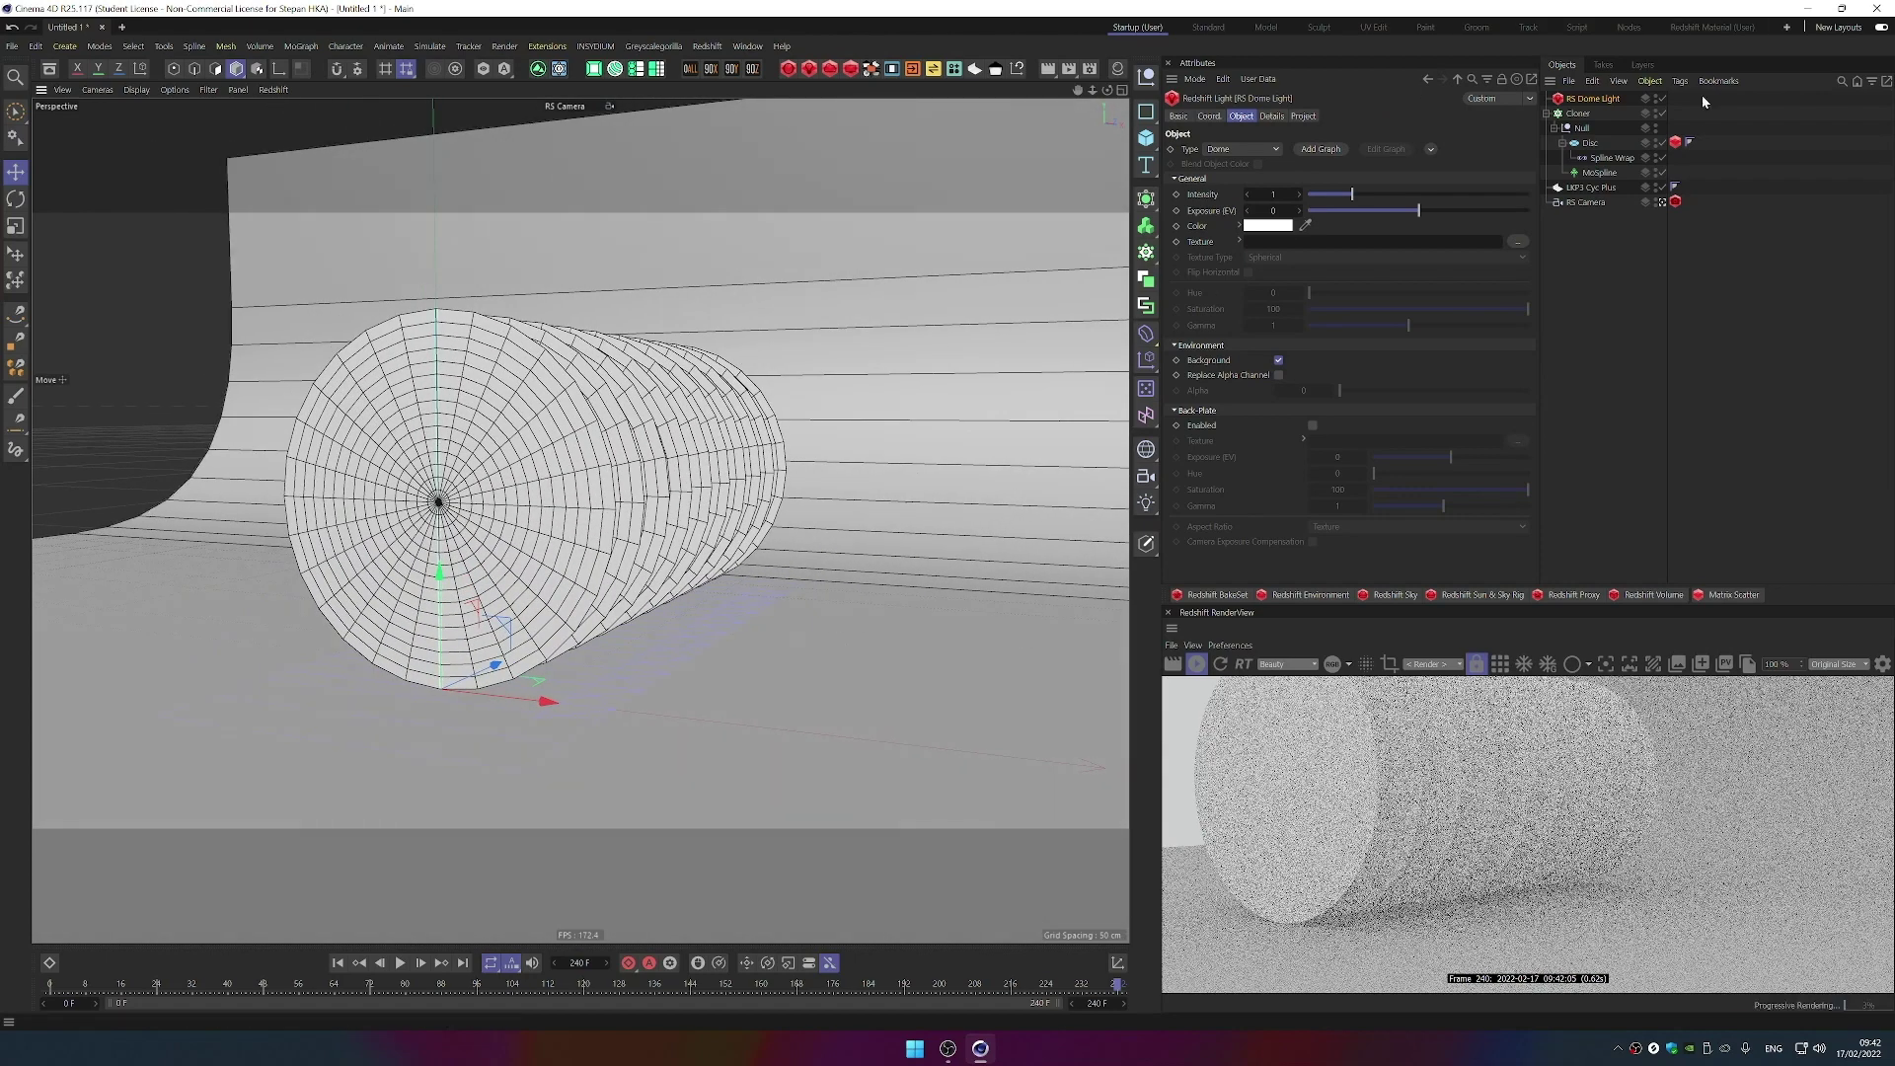
- Set the Cloner's Step Rotation H to -10.3° so successive discs curve
{"action": "left_click", "coordinate": [1578, 112]}
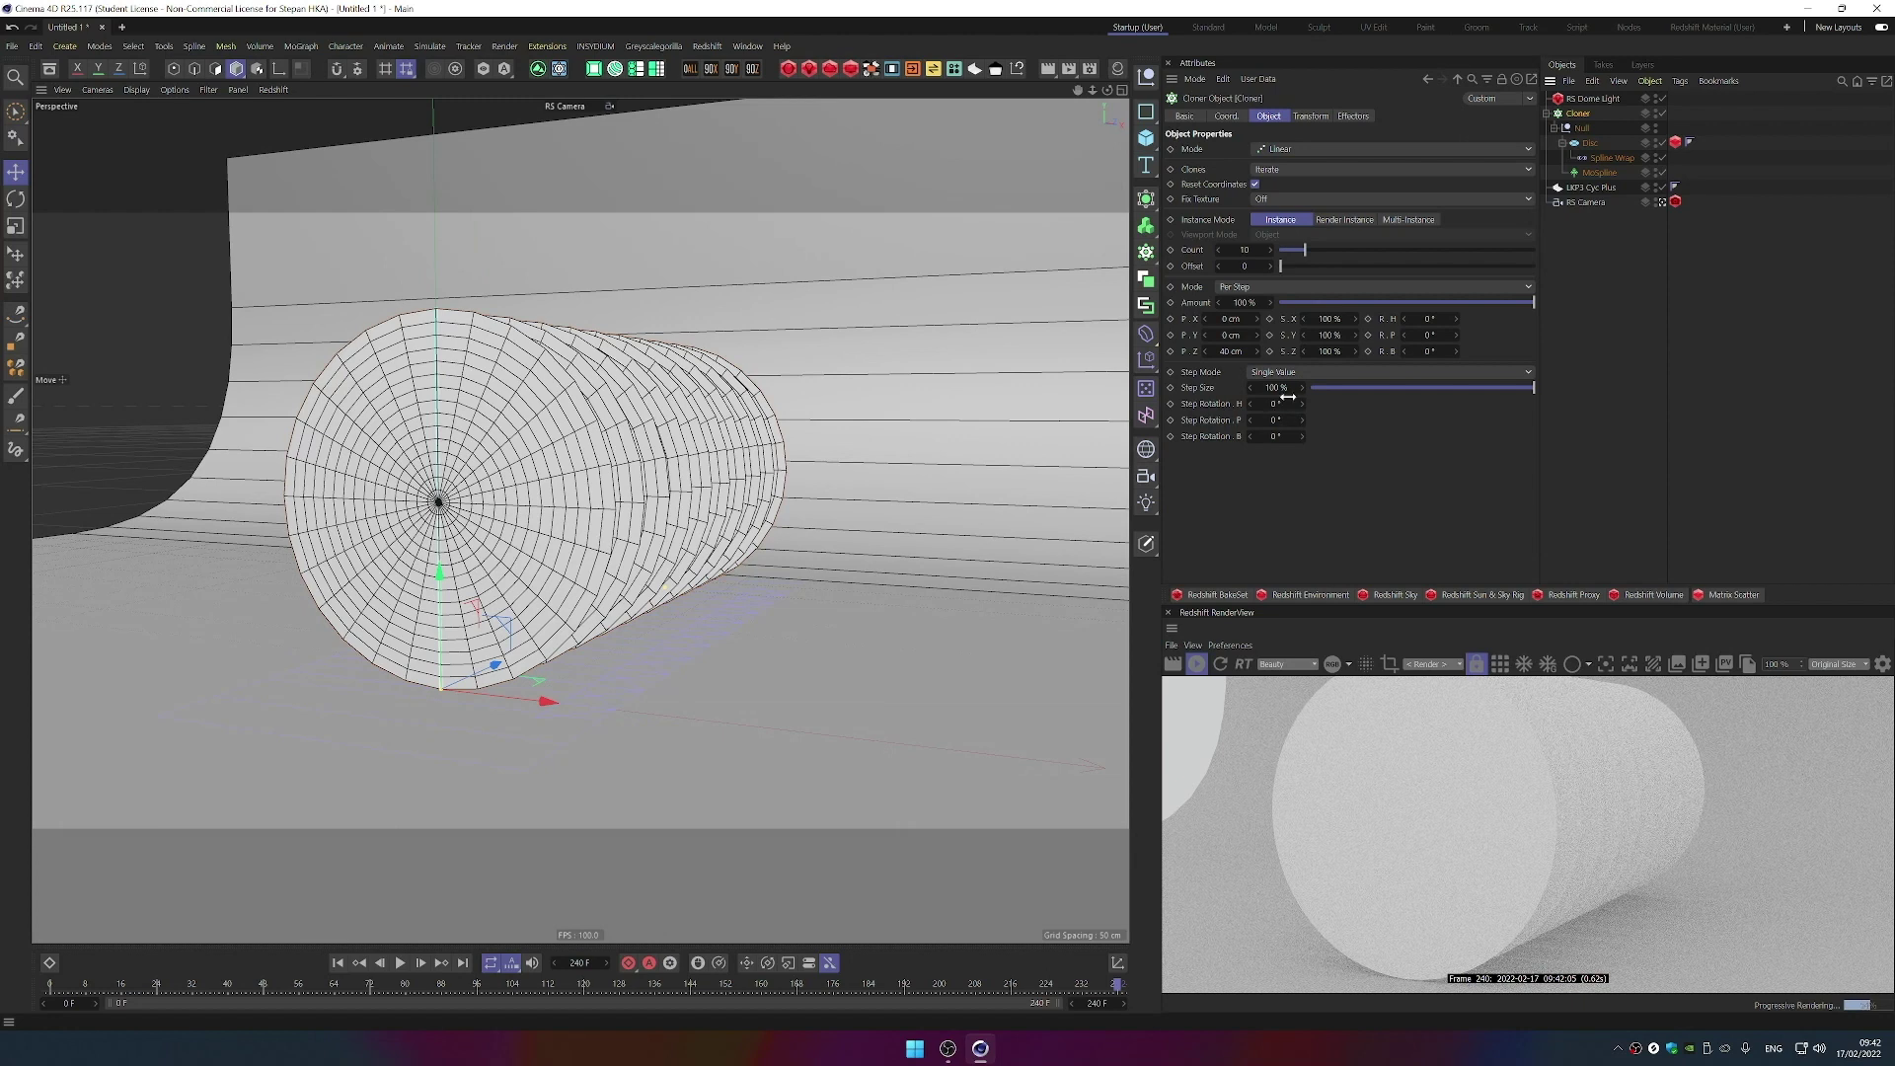
{"action": "left_click_drag", "start_coordinate": [1278, 402], "coordinate": [1264, 403]}
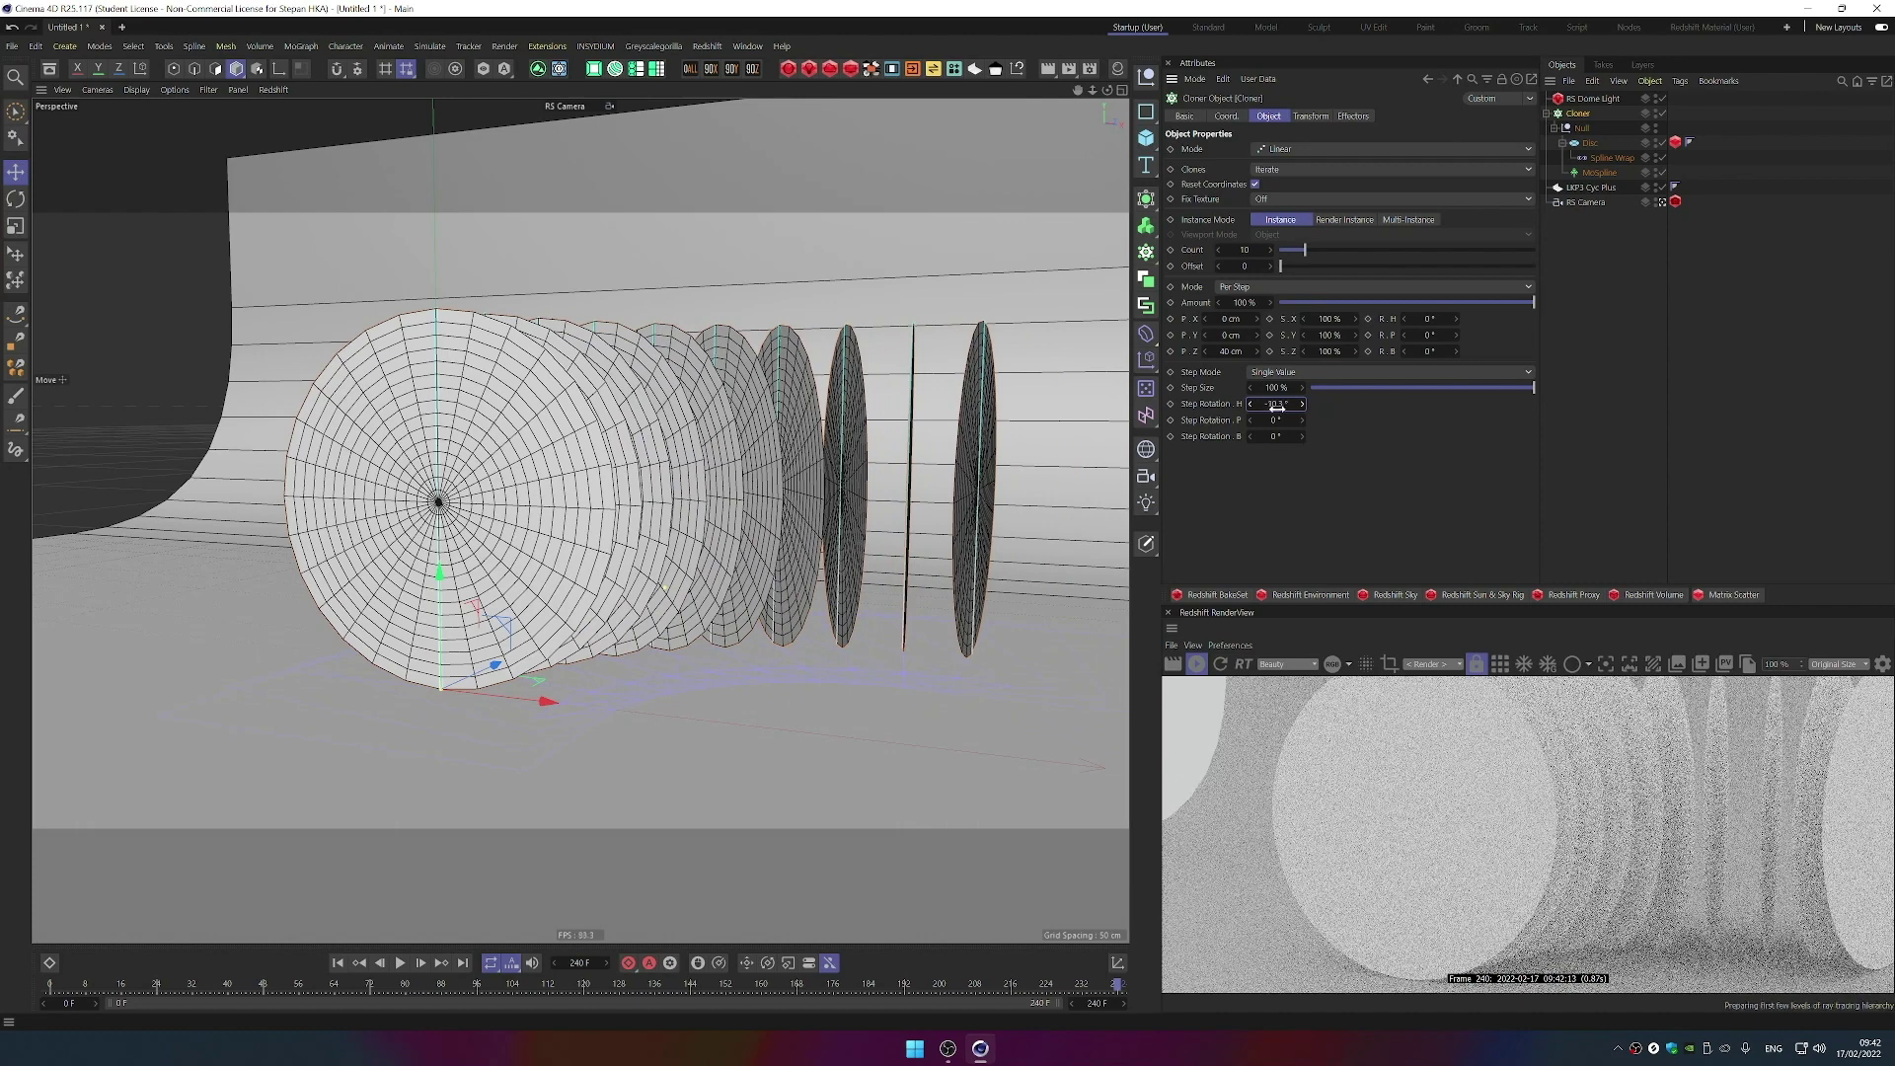
{"action": "left_click_drag", "start_coordinate": [974, 538], "coordinate": [835, 550], "text": "alt"}
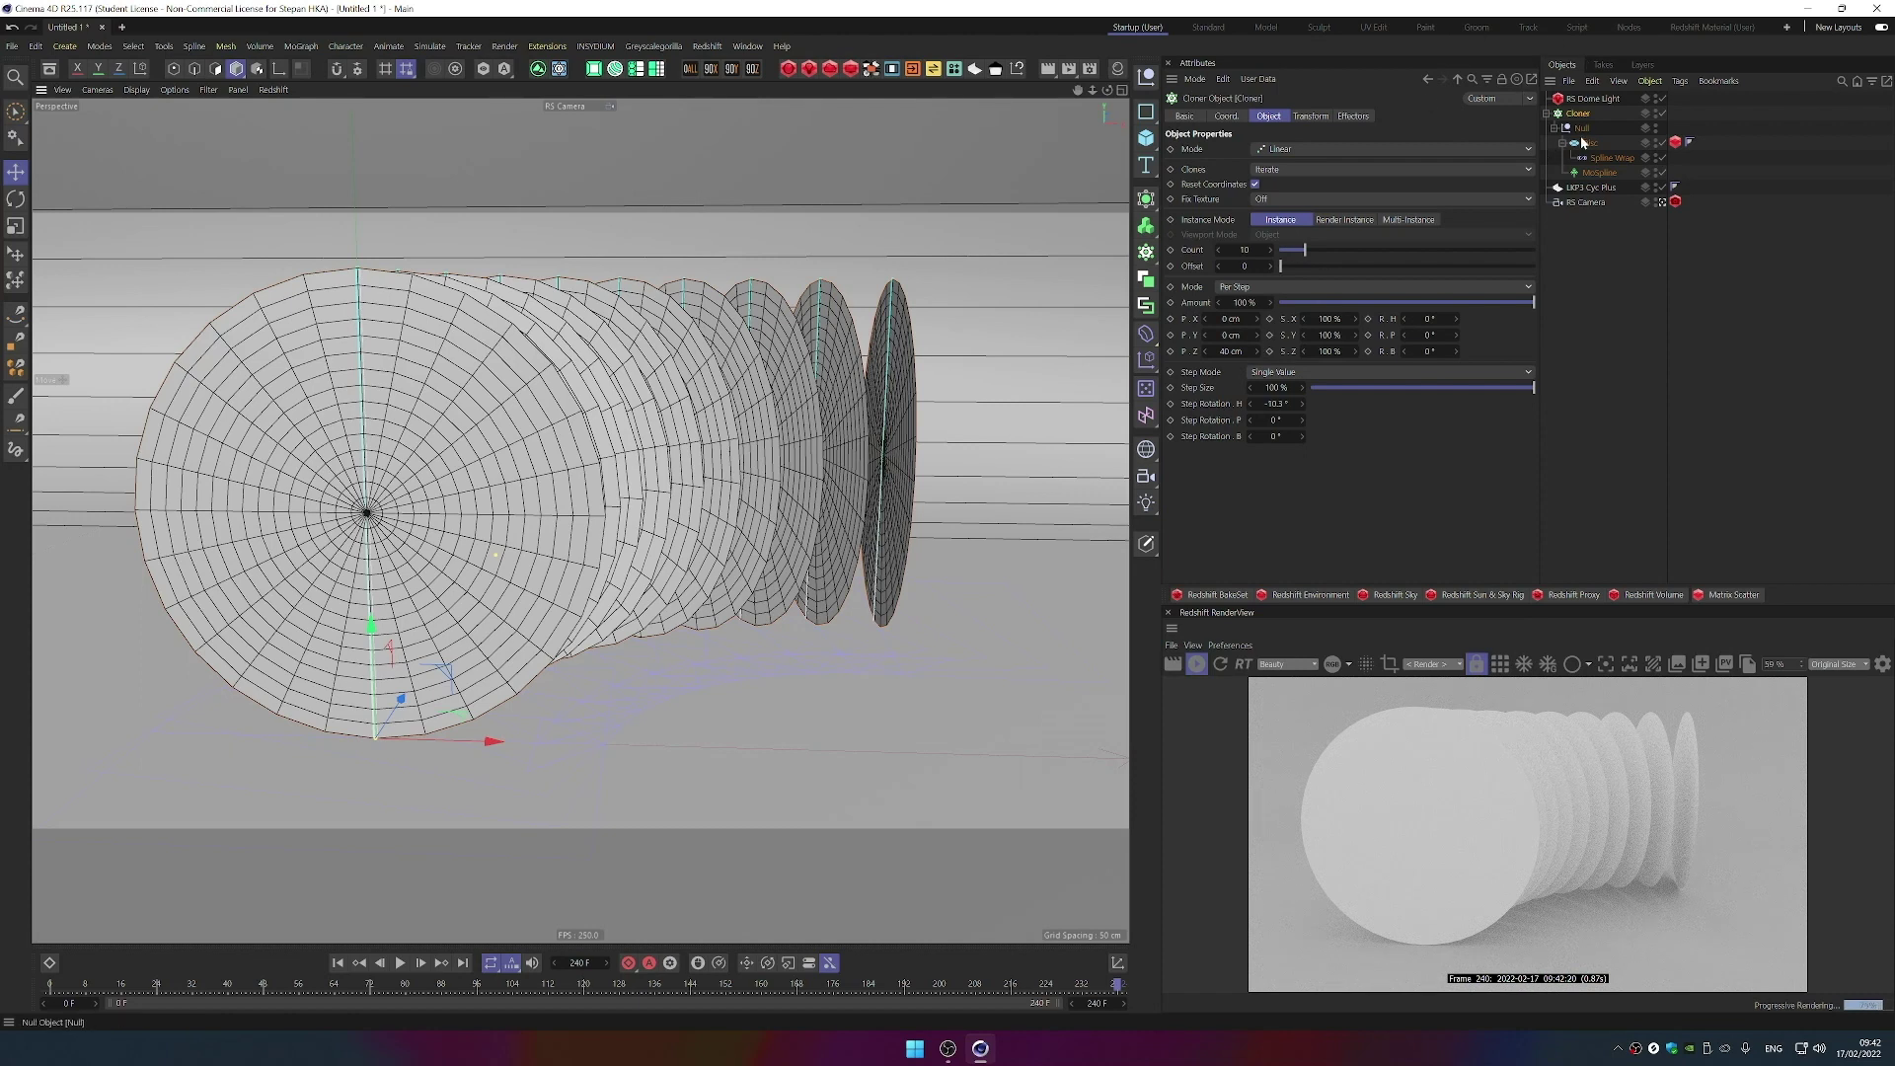
- Create a new RS Material, apply it to the Disc, and open its Shader Graph
{"action": "left_click", "coordinate": [787, 69]}
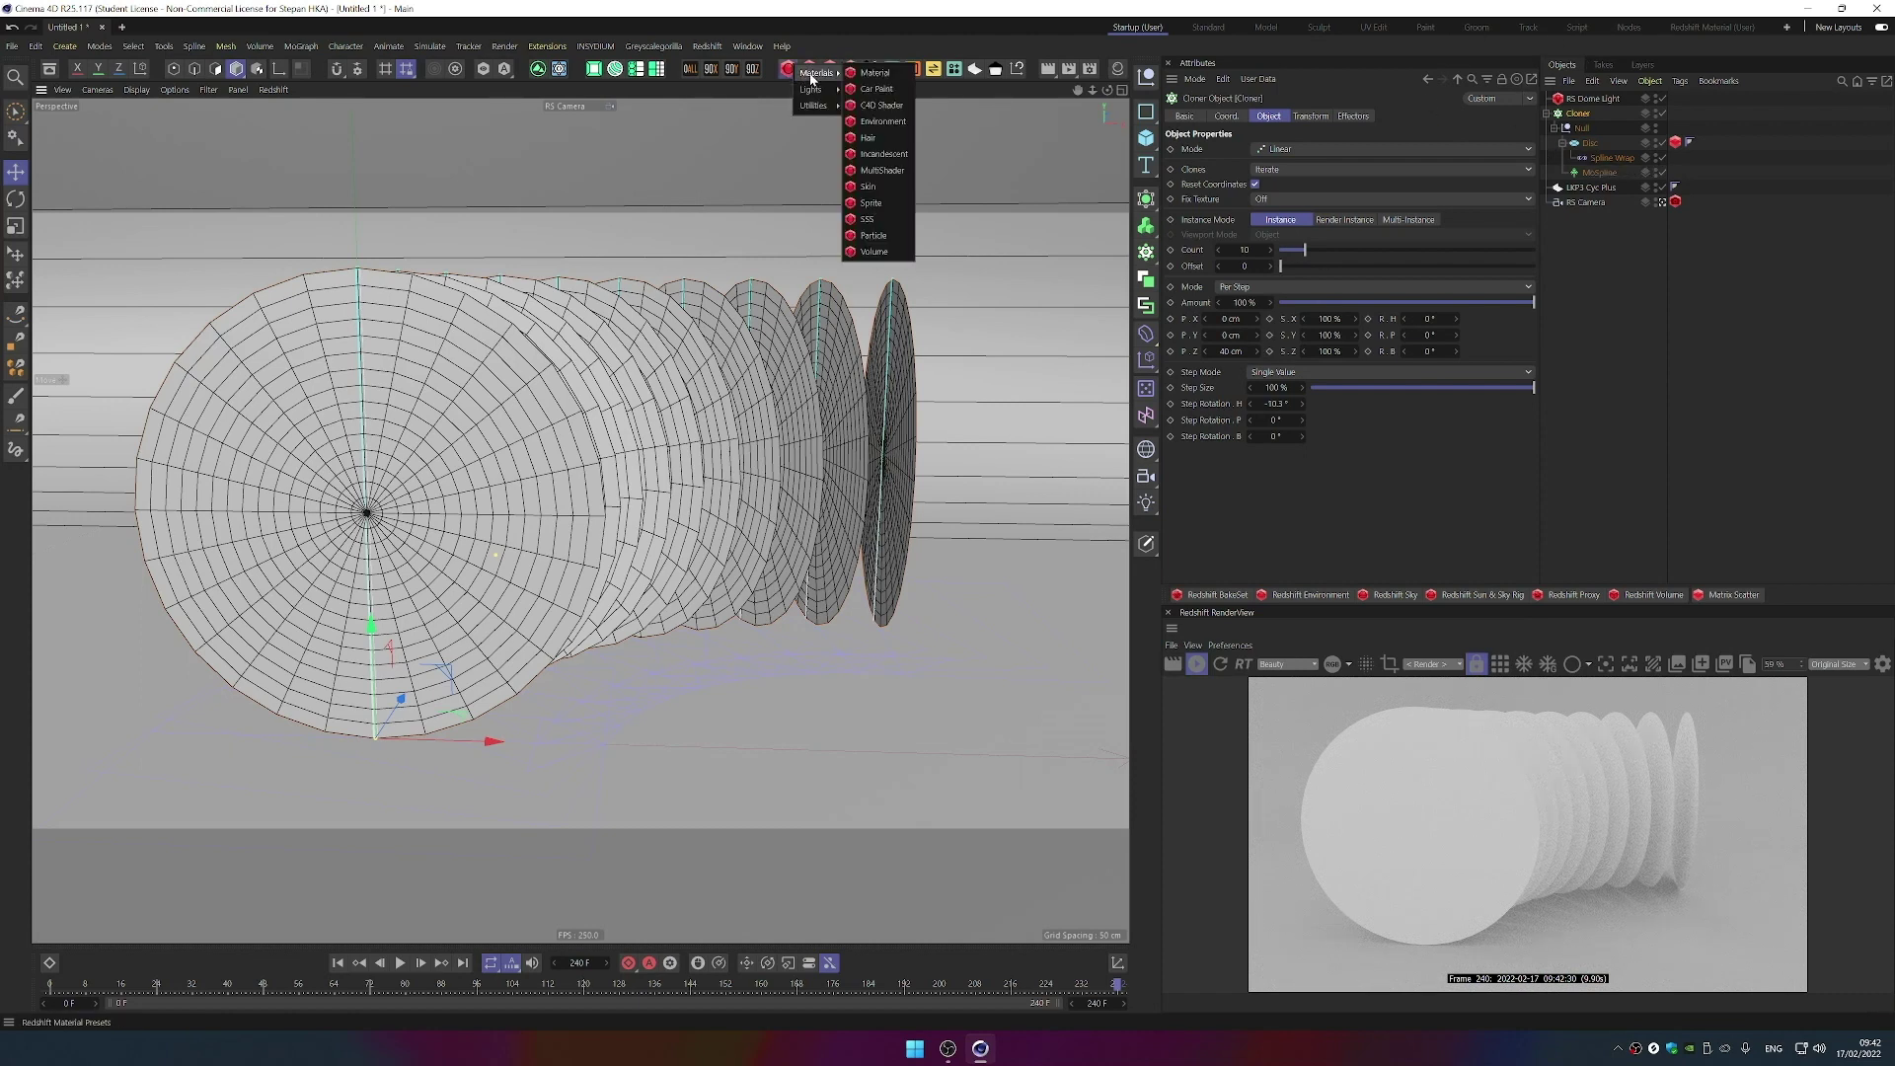
{"action": "left_click", "coordinate": [871, 74]}
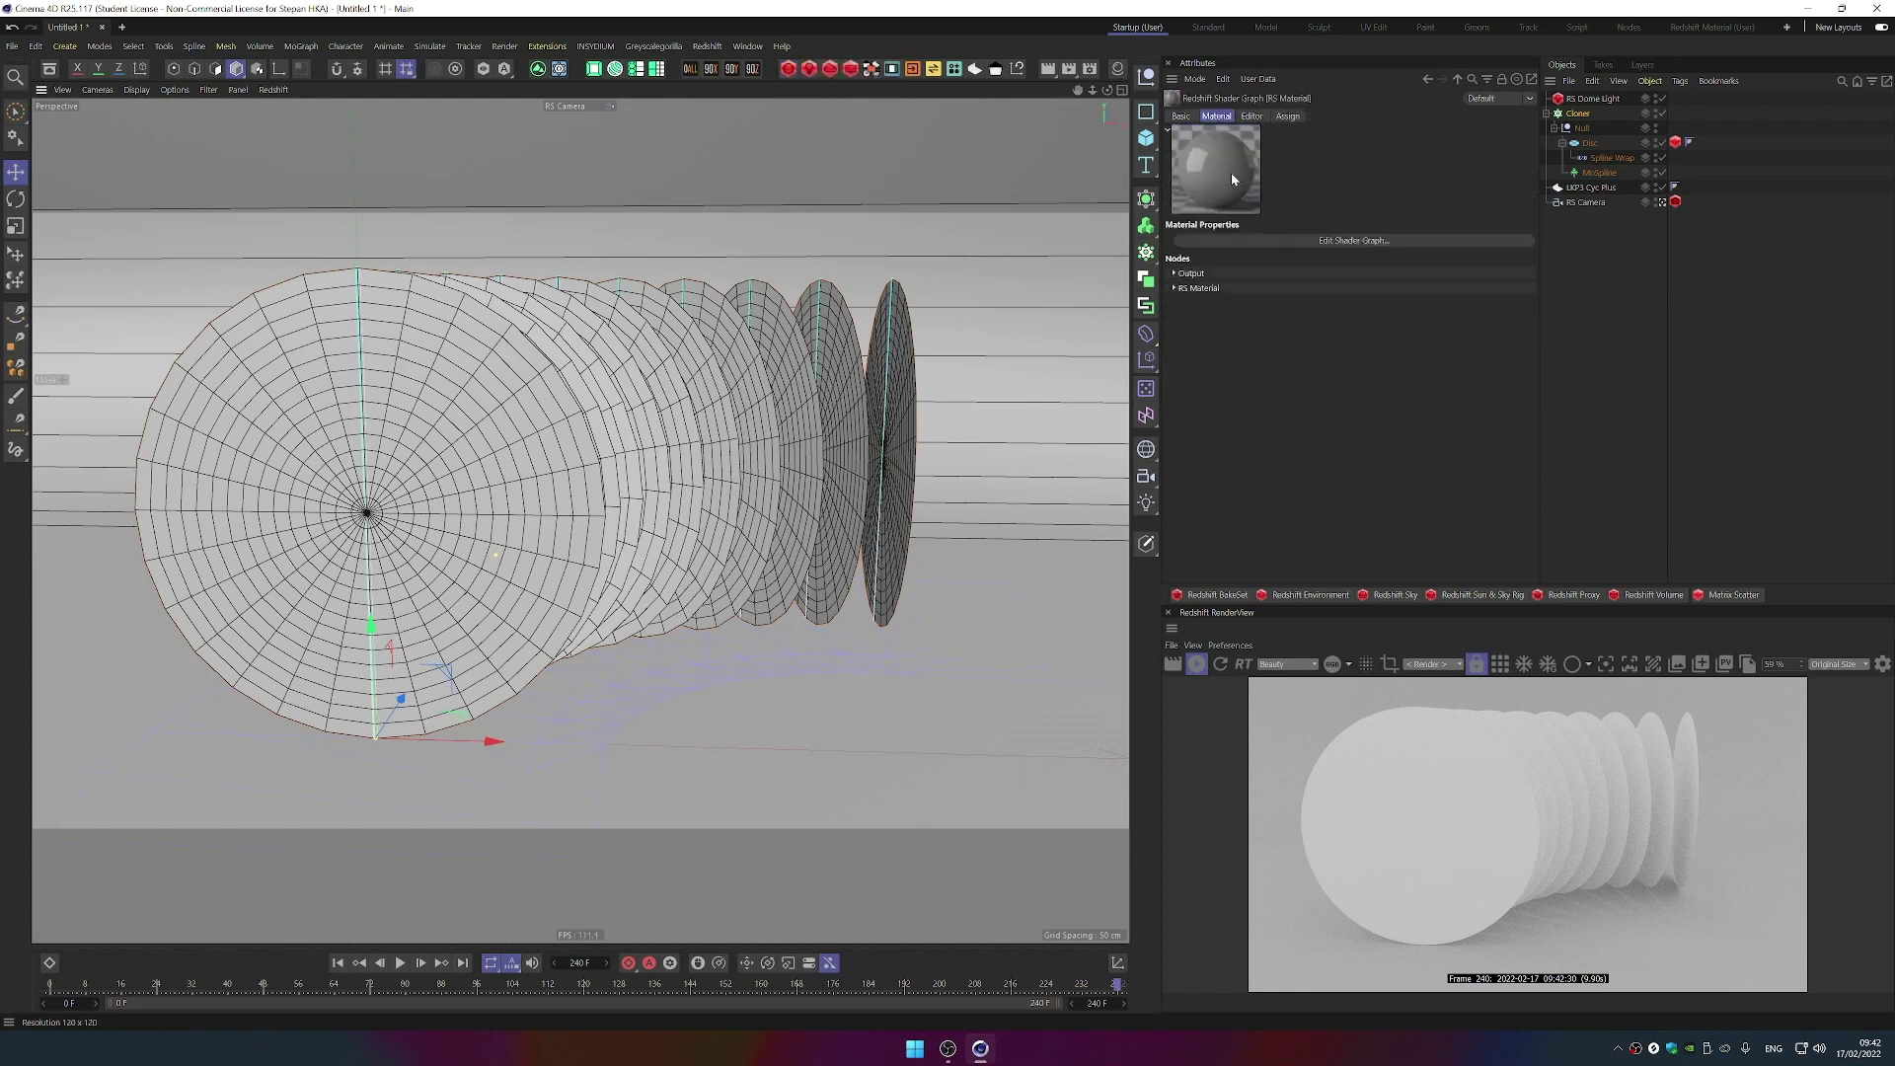
{"action": "left_click_drag", "start_coordinate": [1232, 179], "coordinate": [1294, 173]}
{"action": "left_click_drag", "start_coordinate": [1494, 176], "coordinate": [1596, 148]}
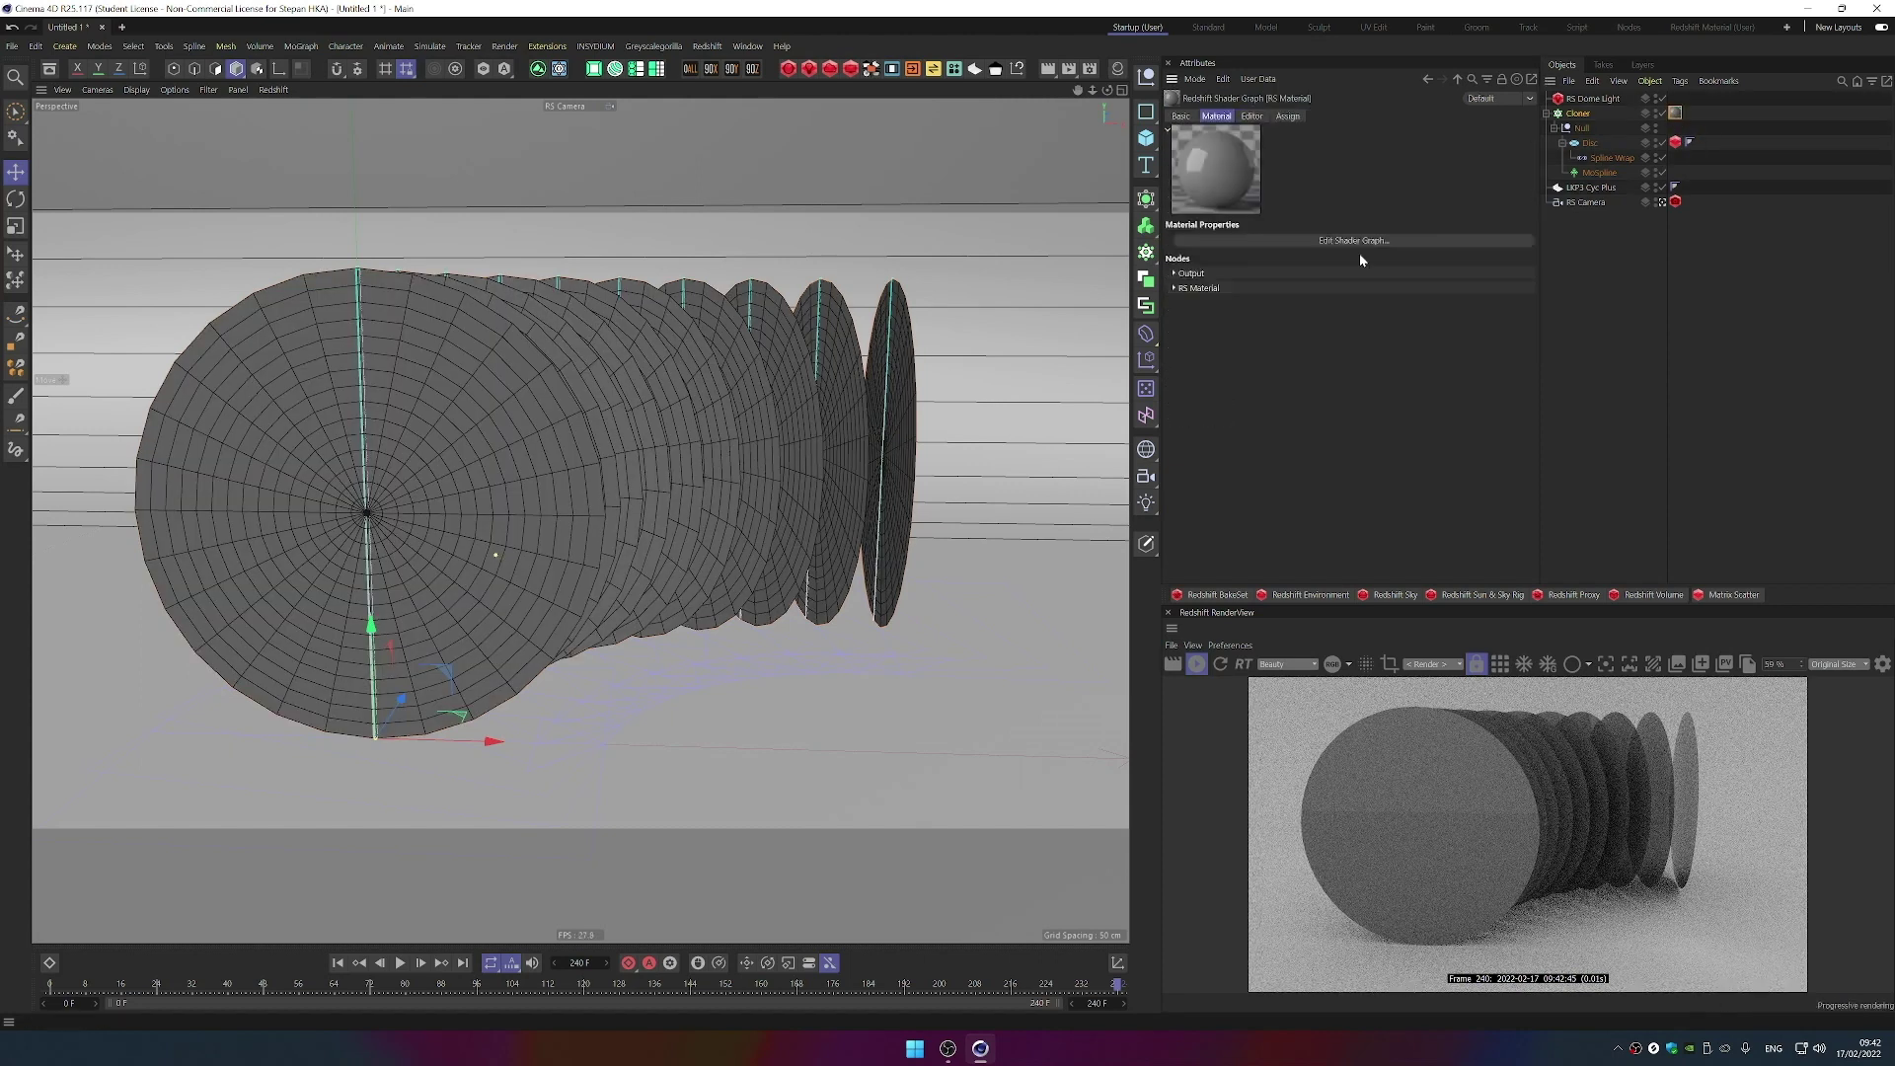
{"action": "left_click", "coordinate": [1336, 240]}
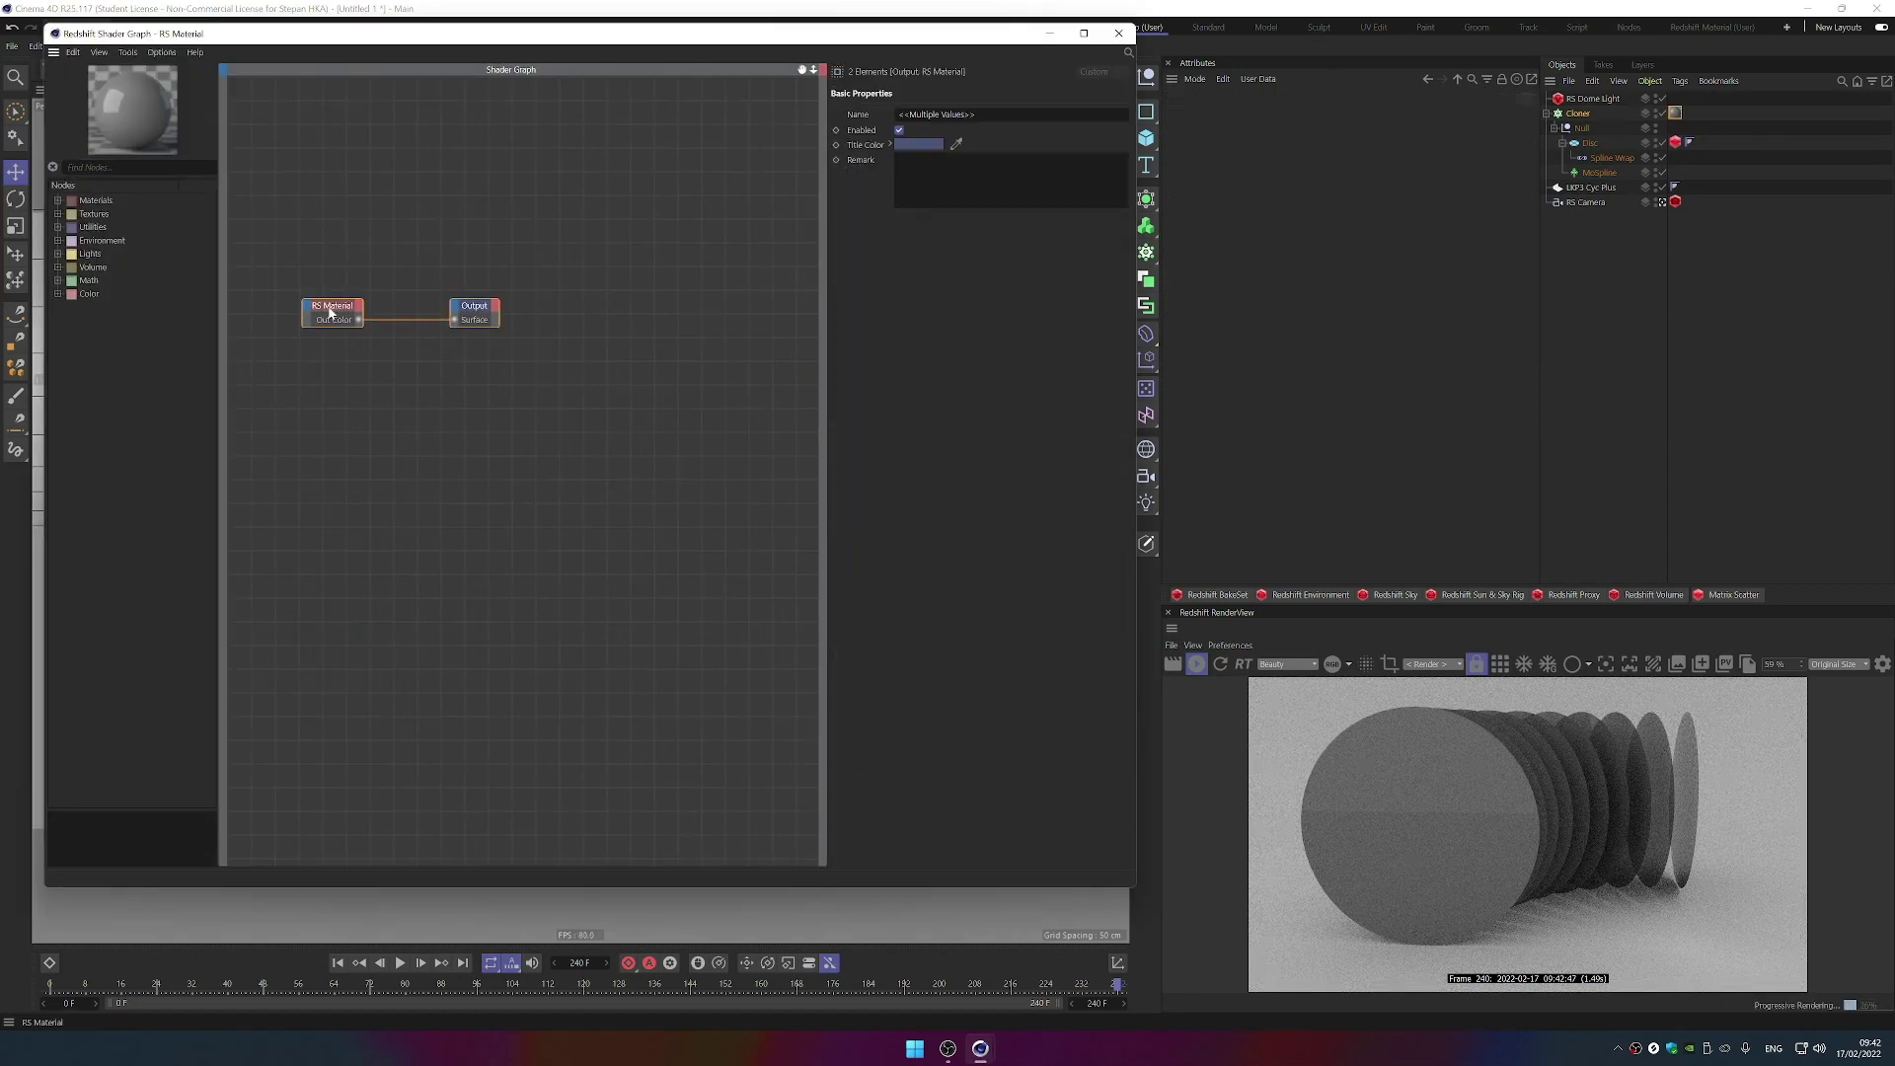
- Wire a Color User Data node reading Geometry ID Color into the material's Diffuse Color
{"action": "left_click_drag", "start_coordinate": [306, 306], "coordinate": [414, 314]}
{"action": "left_click", "coordinate": [256, 286]}
{"action": "left_click", "coordinate": [108, 167]}
{"action": "type", "text": "data"}
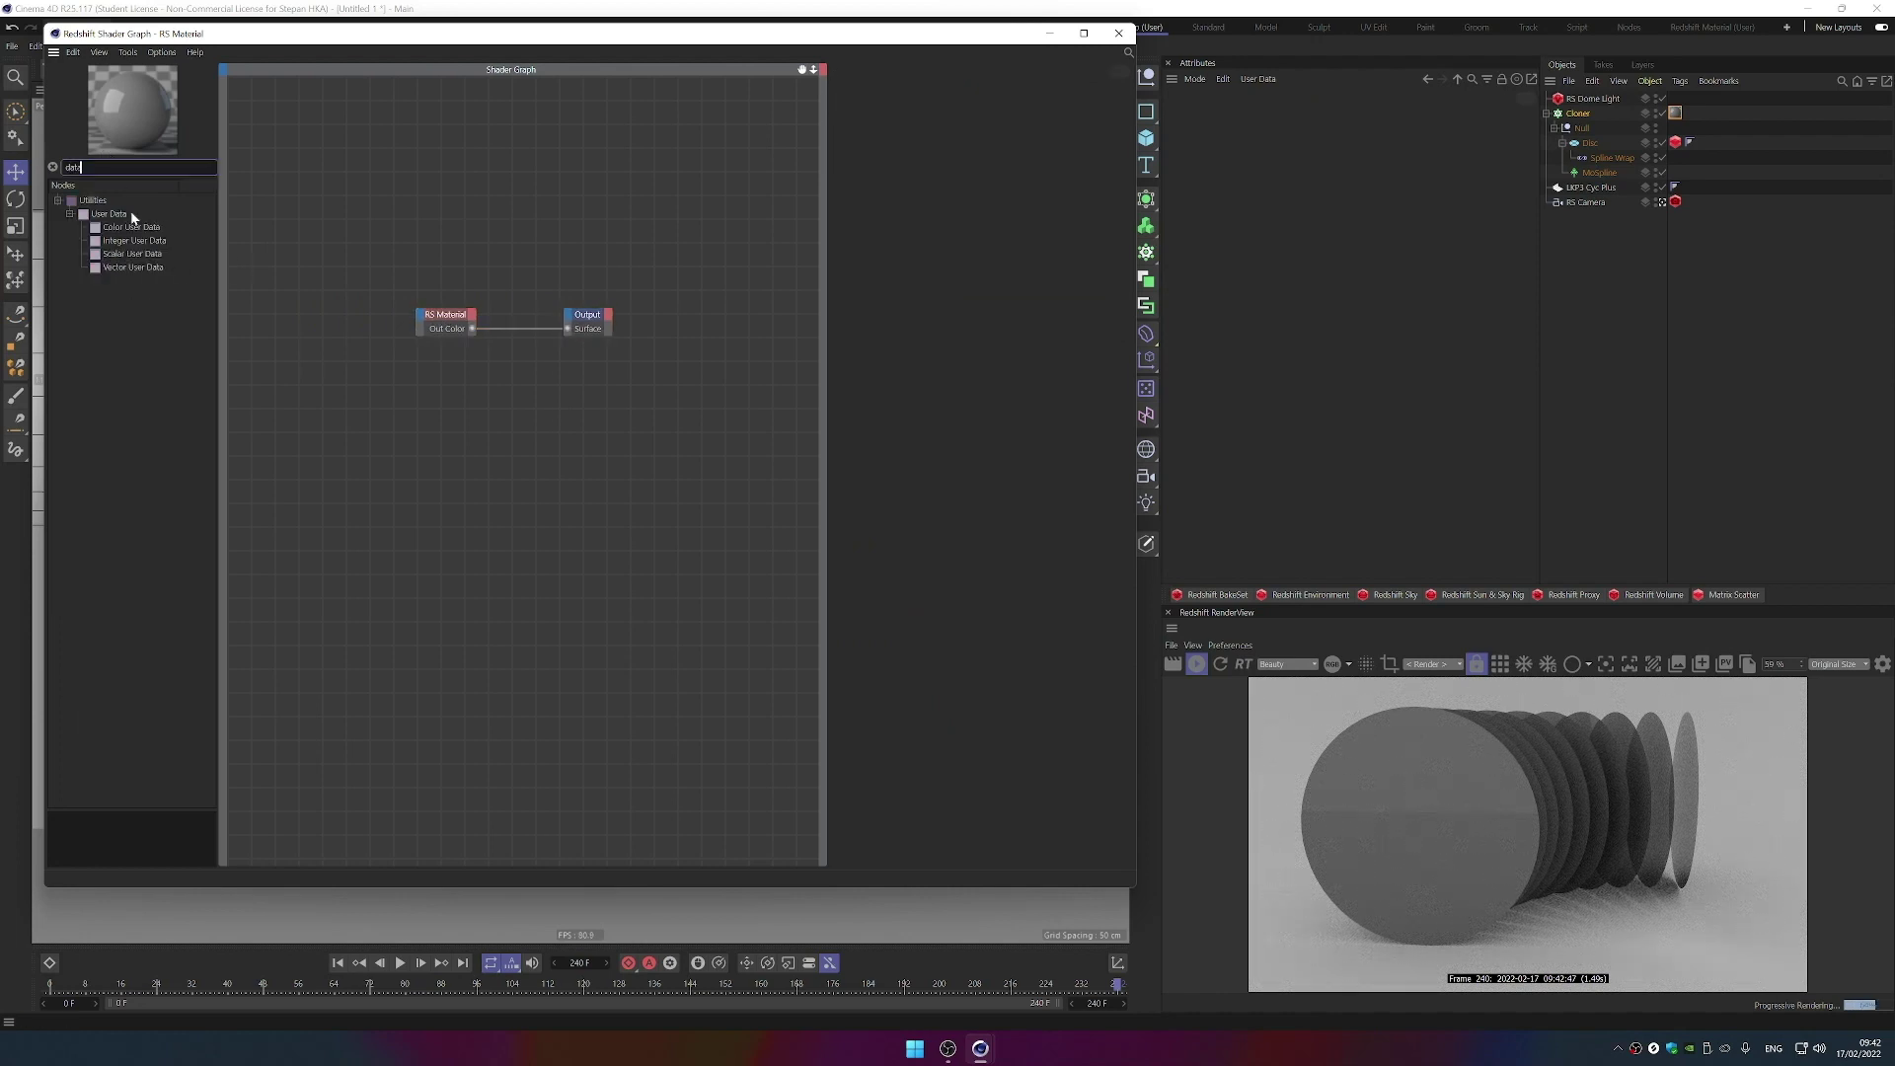
{"action": "left_click_drag", "start_coordinate": [131, 232], "coordinate": [420, 316]}
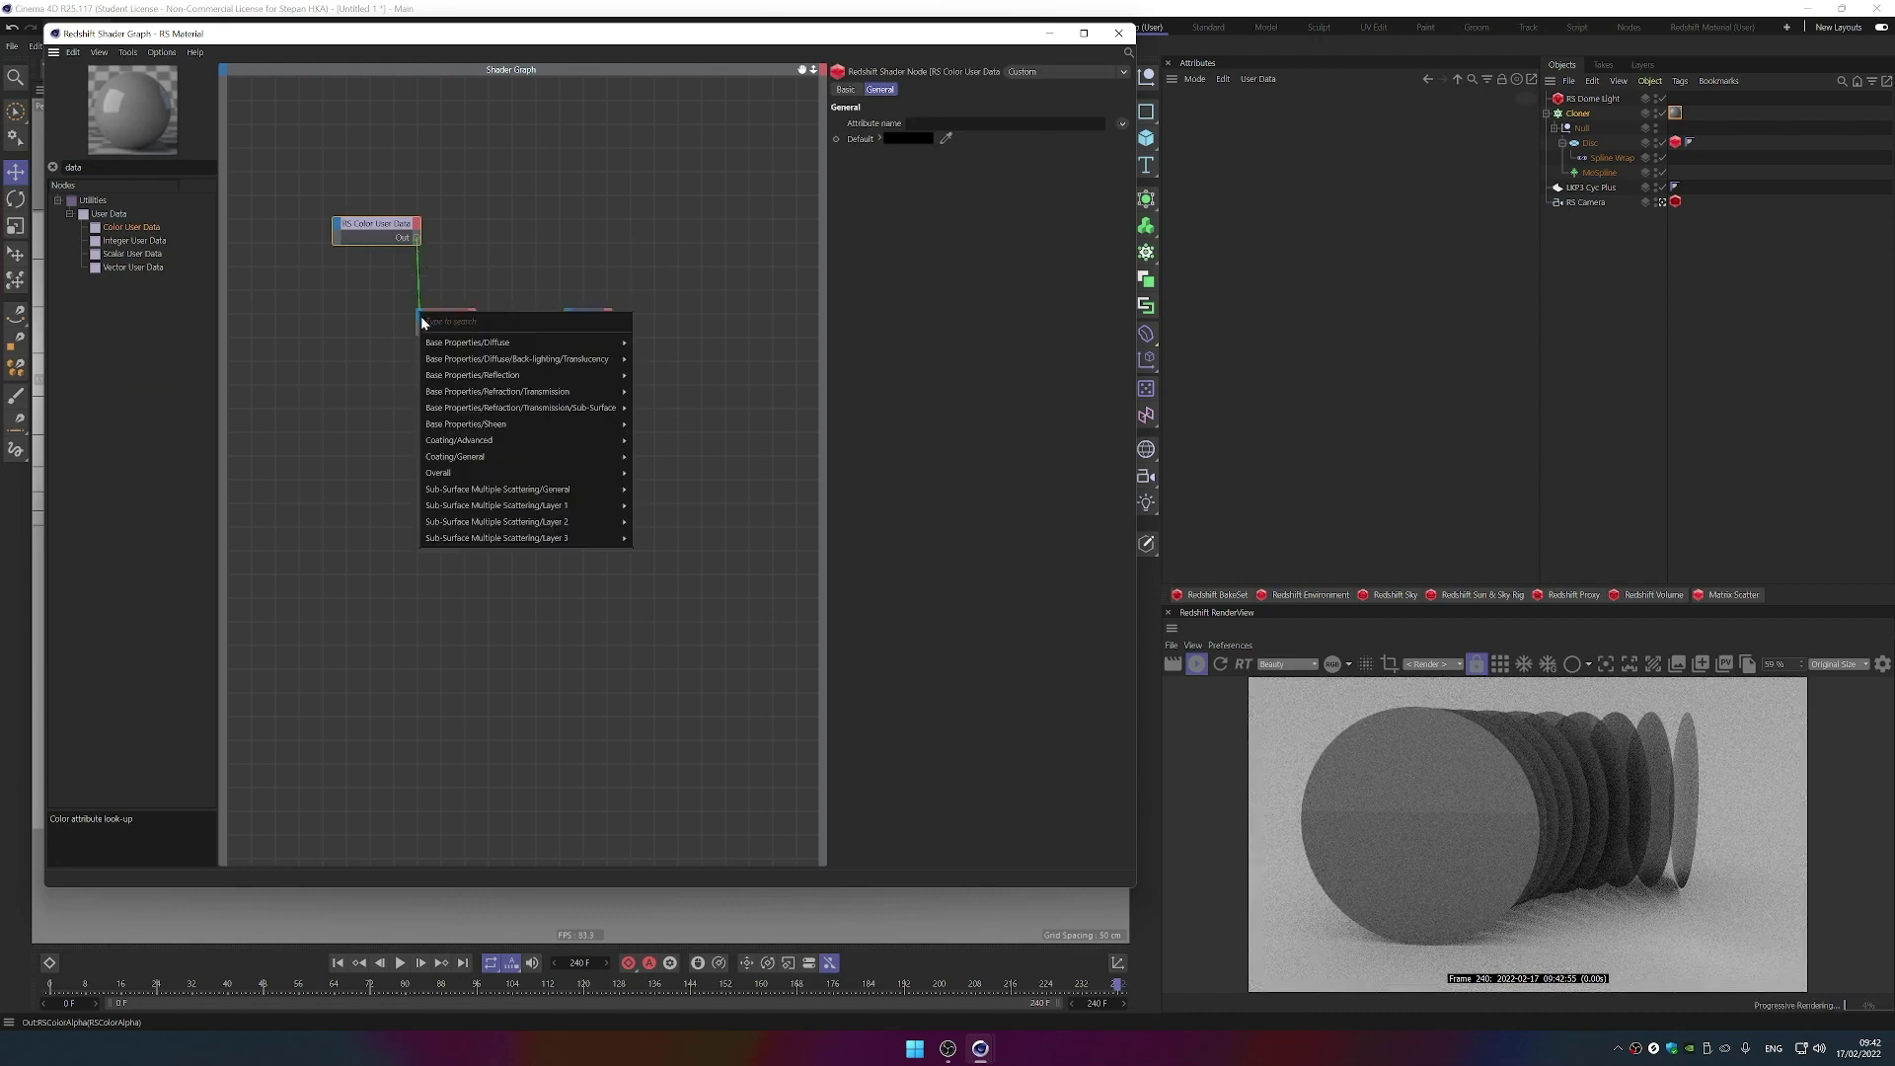
{"action": "mouse_move", "coordinate": [487, 342]}
{"action": "left_click", "coordinate": [657, 342]}
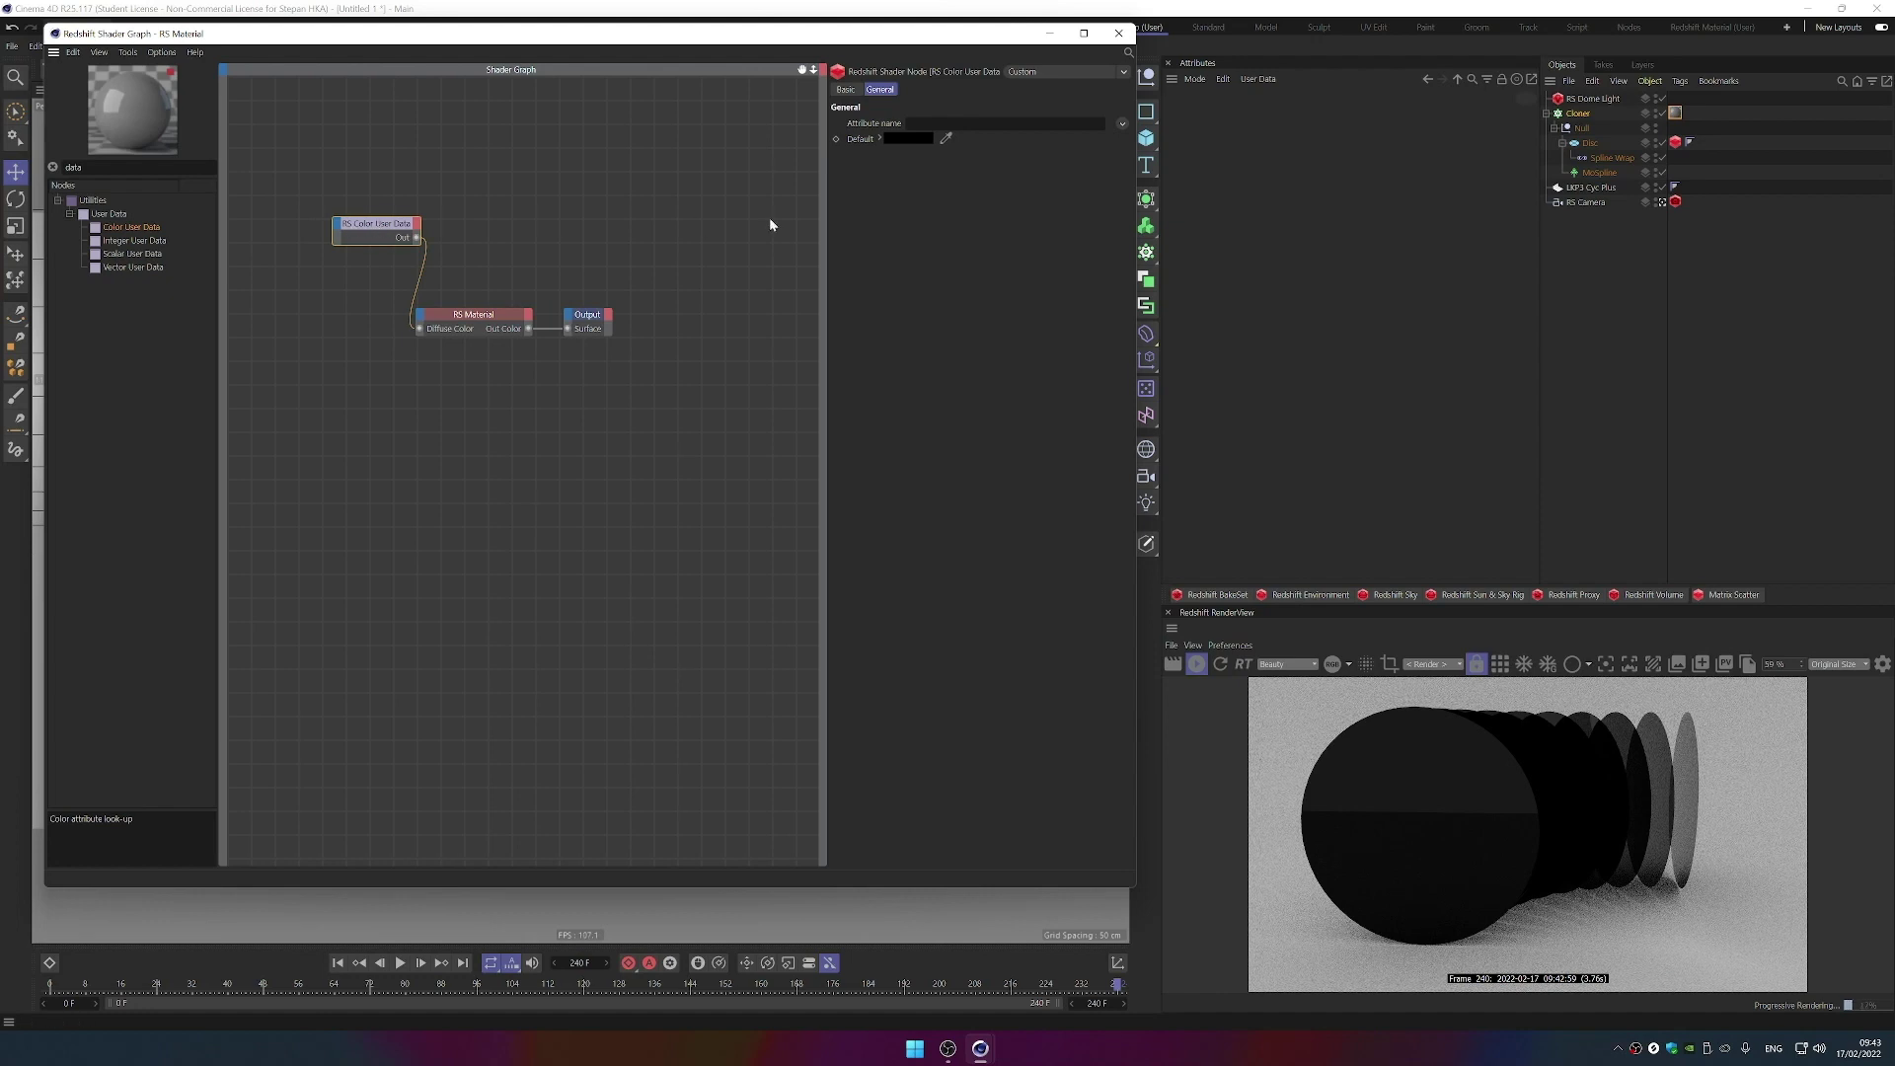
{"action": "left_click", "coordinate": [1122, 124]}
{"action": "mouse_move", "coordinate": [1137, 154]}
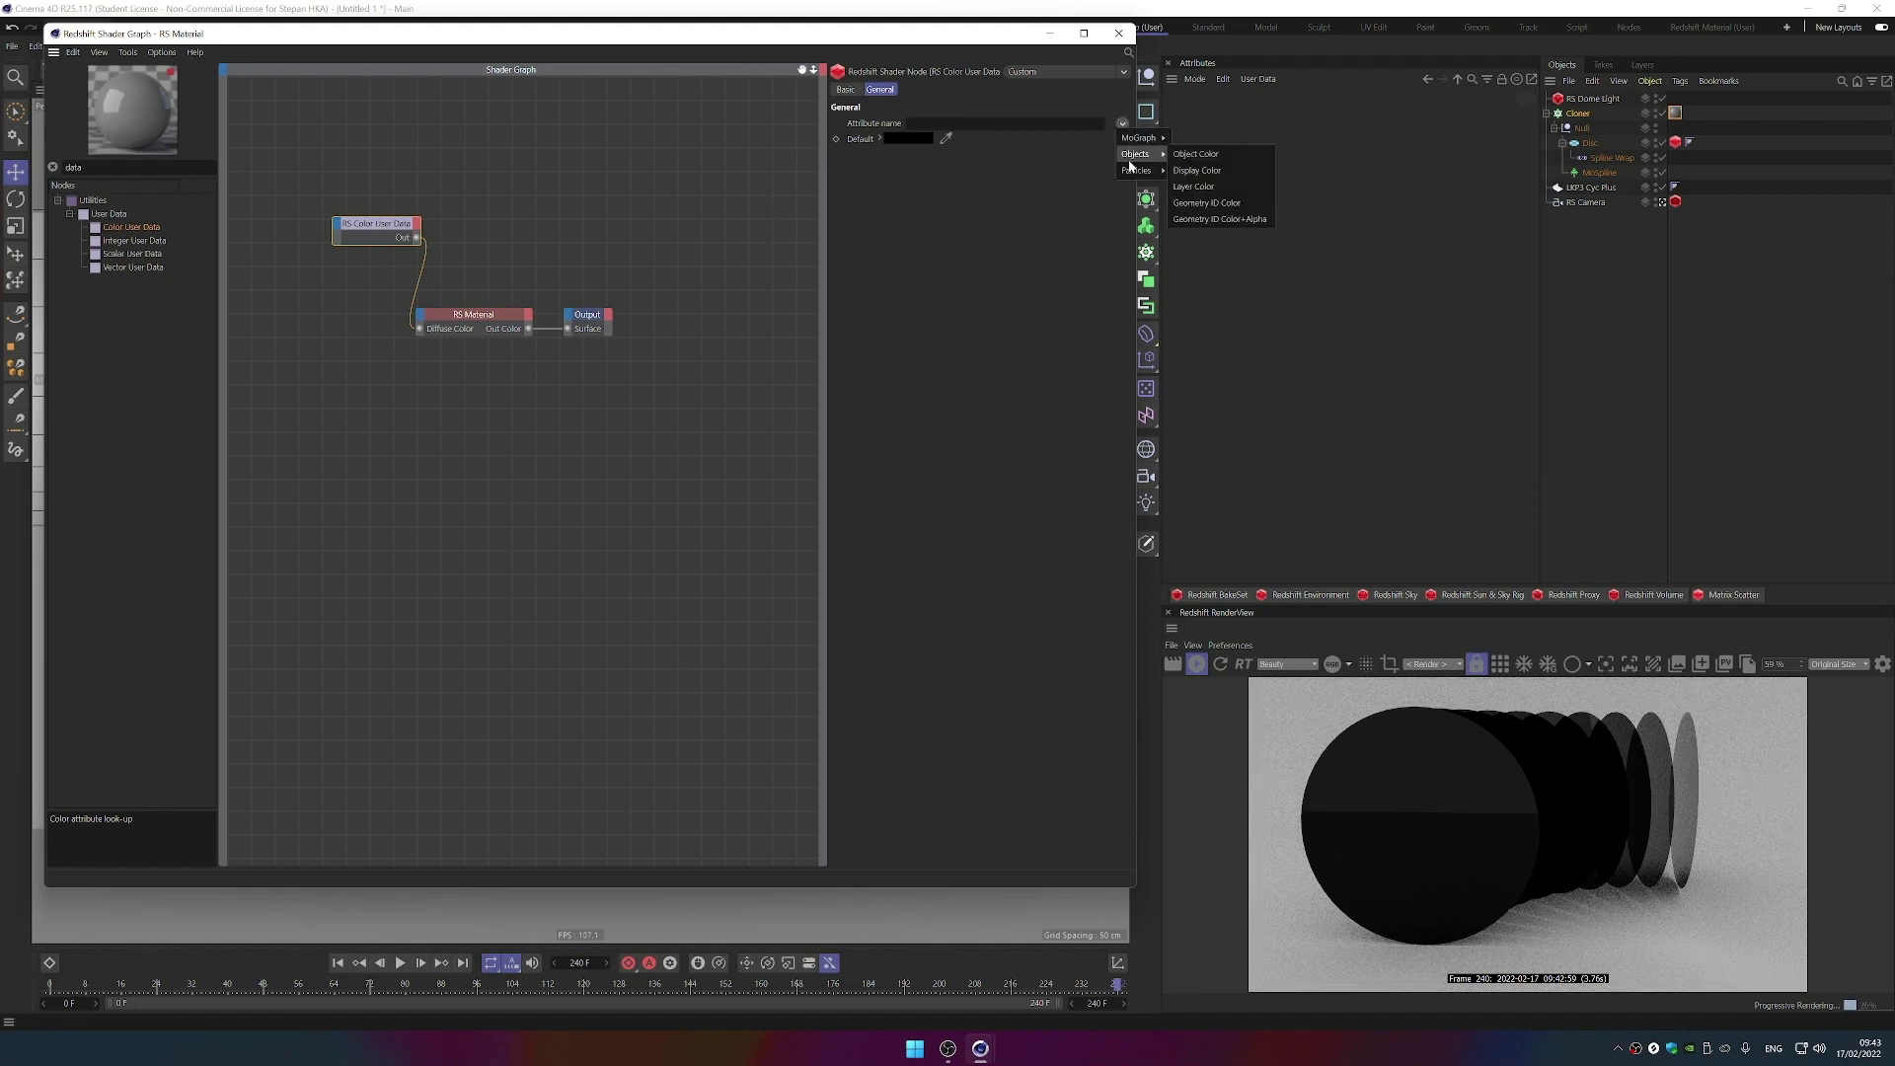
{"action": "left_click", "coordinate": [1217, 203]}
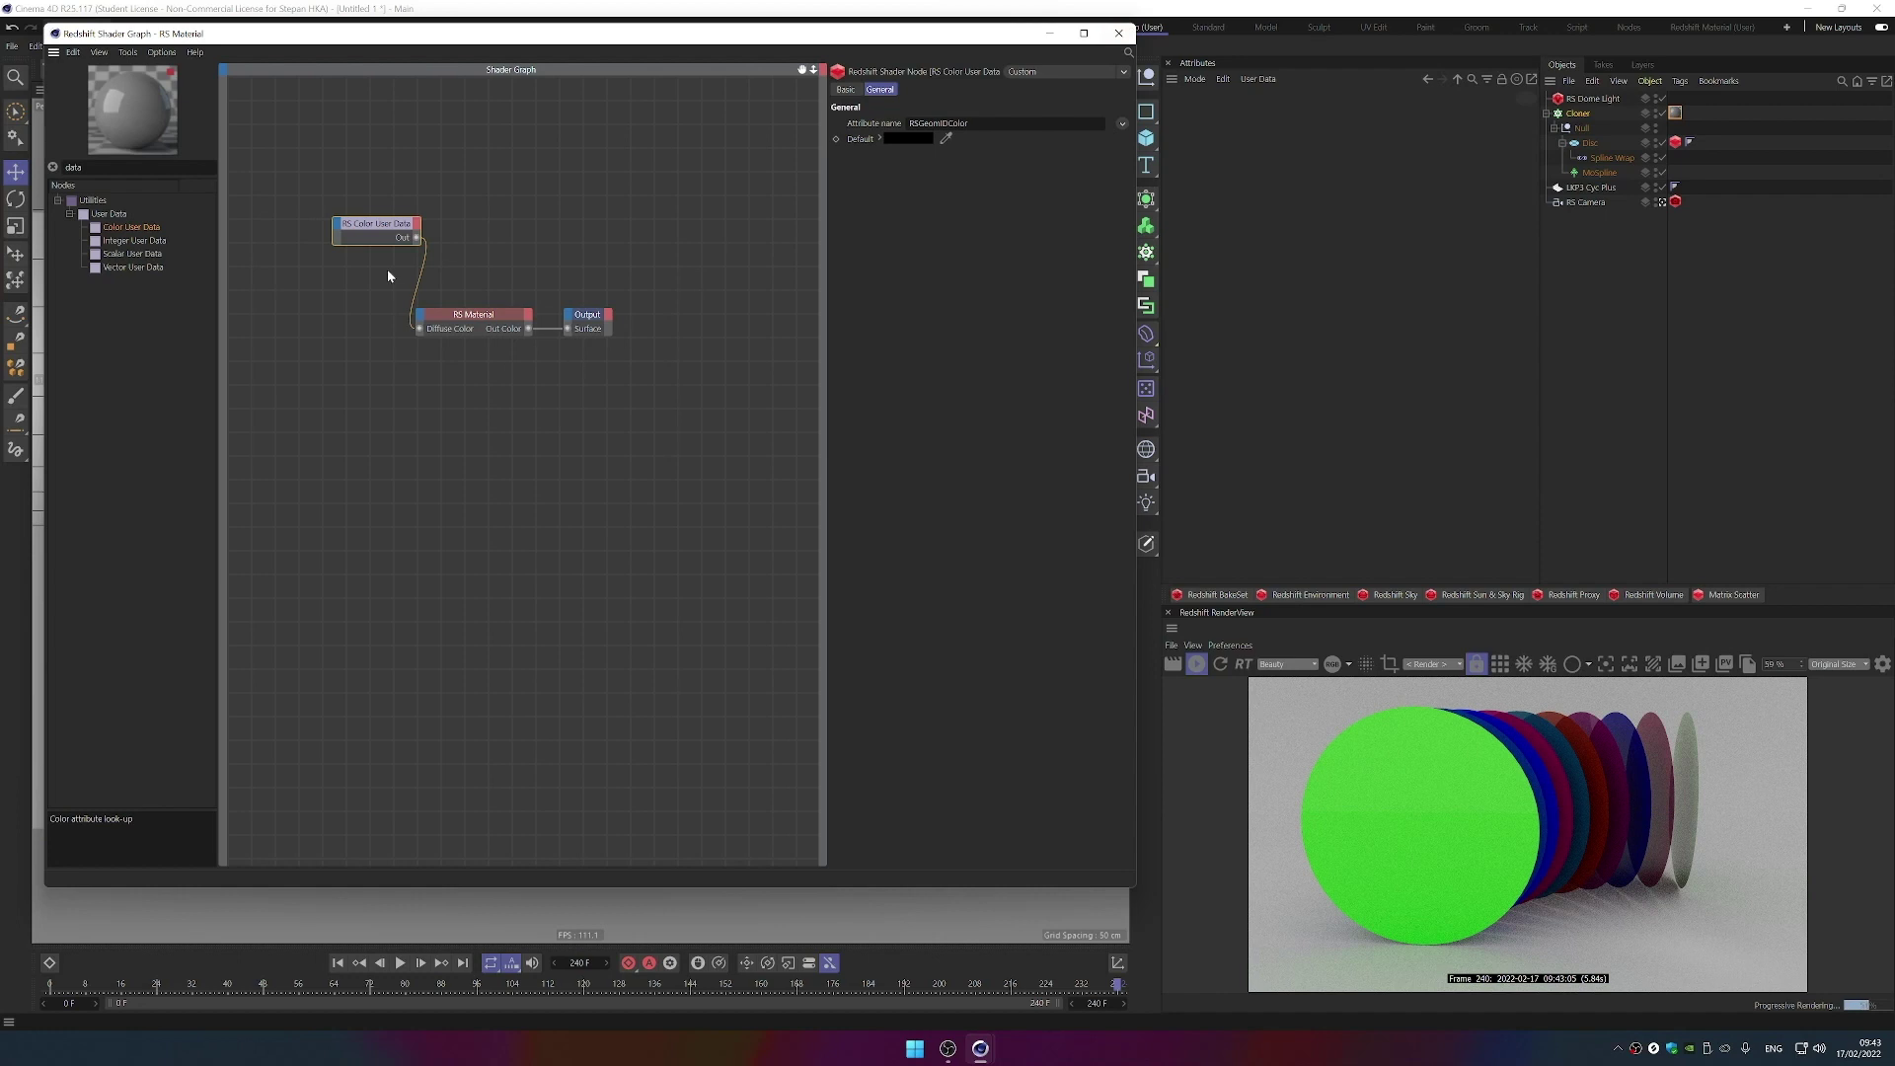
- Move the Color User Data node left and search the node list for 'ramp'
{"action": "left_click_drag", "start_coordinate": [378, 230], "coordinate": [305, 244]}
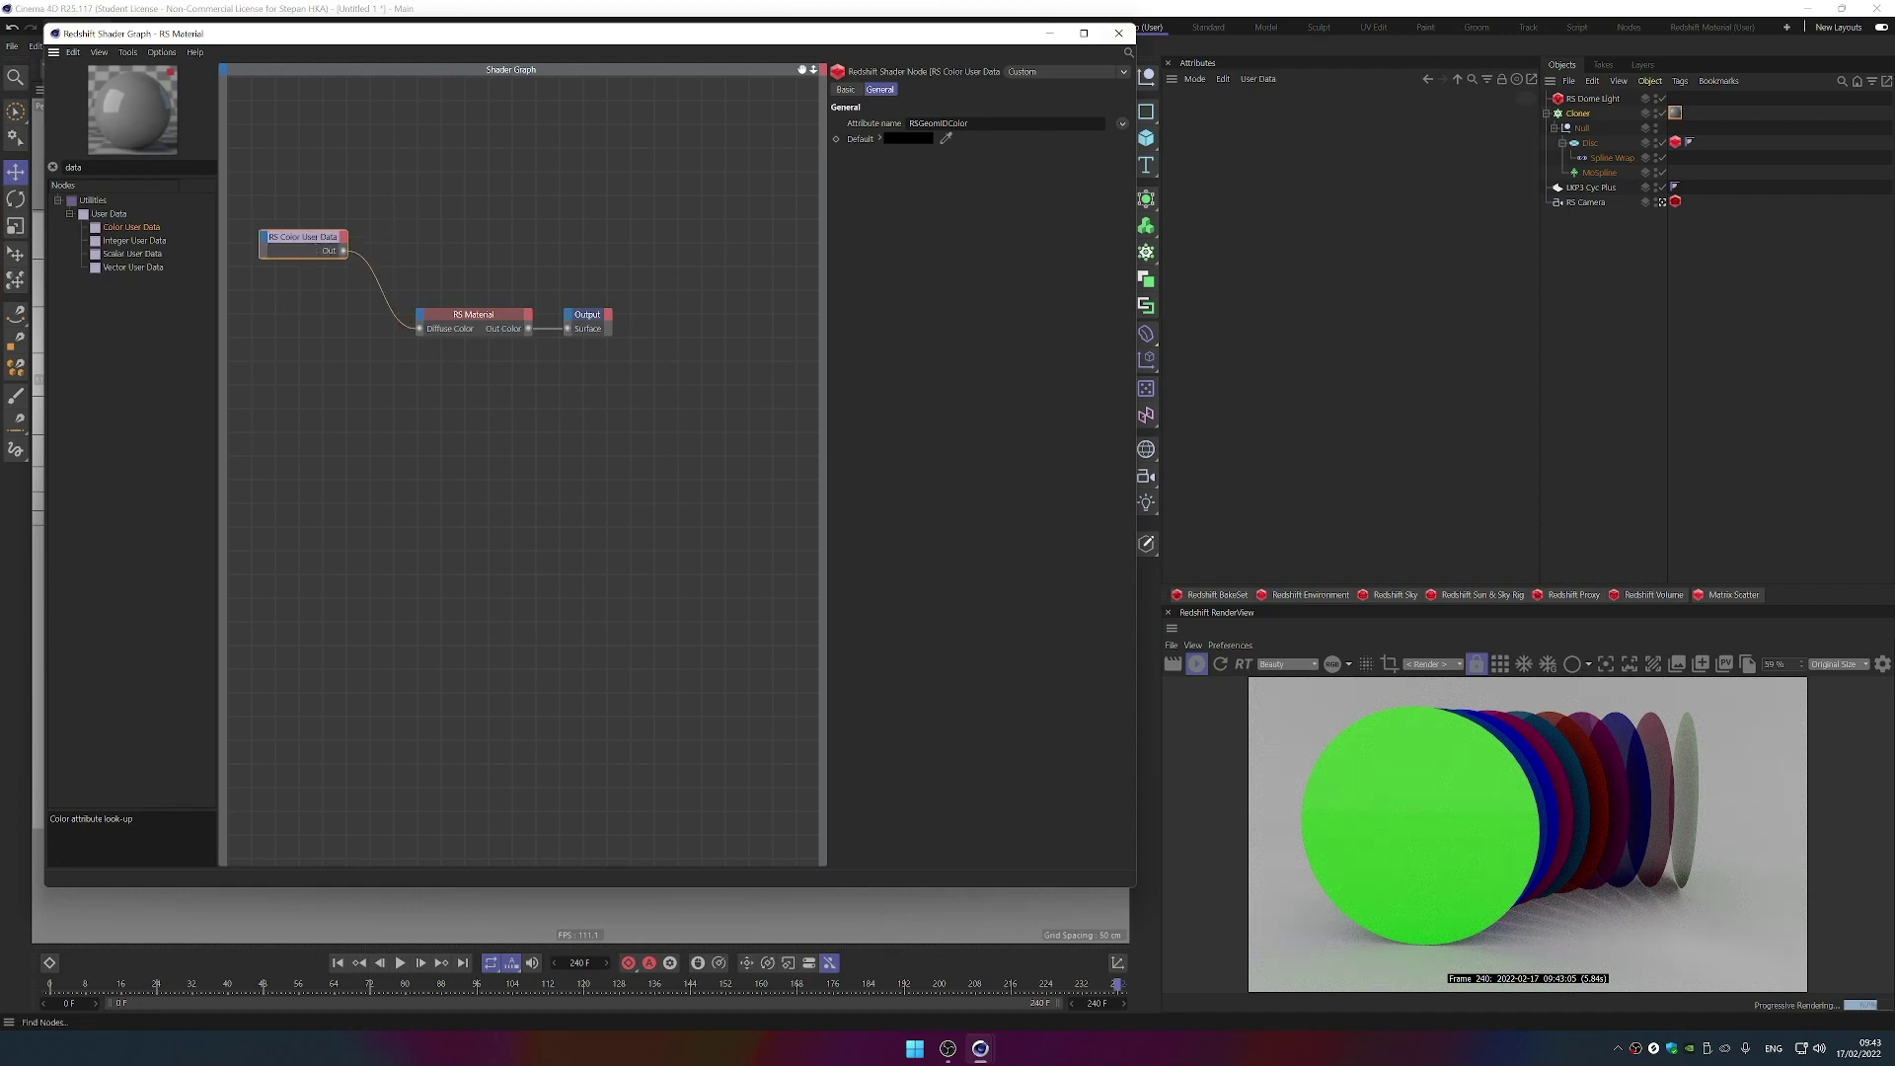
{"action": "left_click", "coordinate": [89, 167]}
{"action": "type", "text": "ramp"}
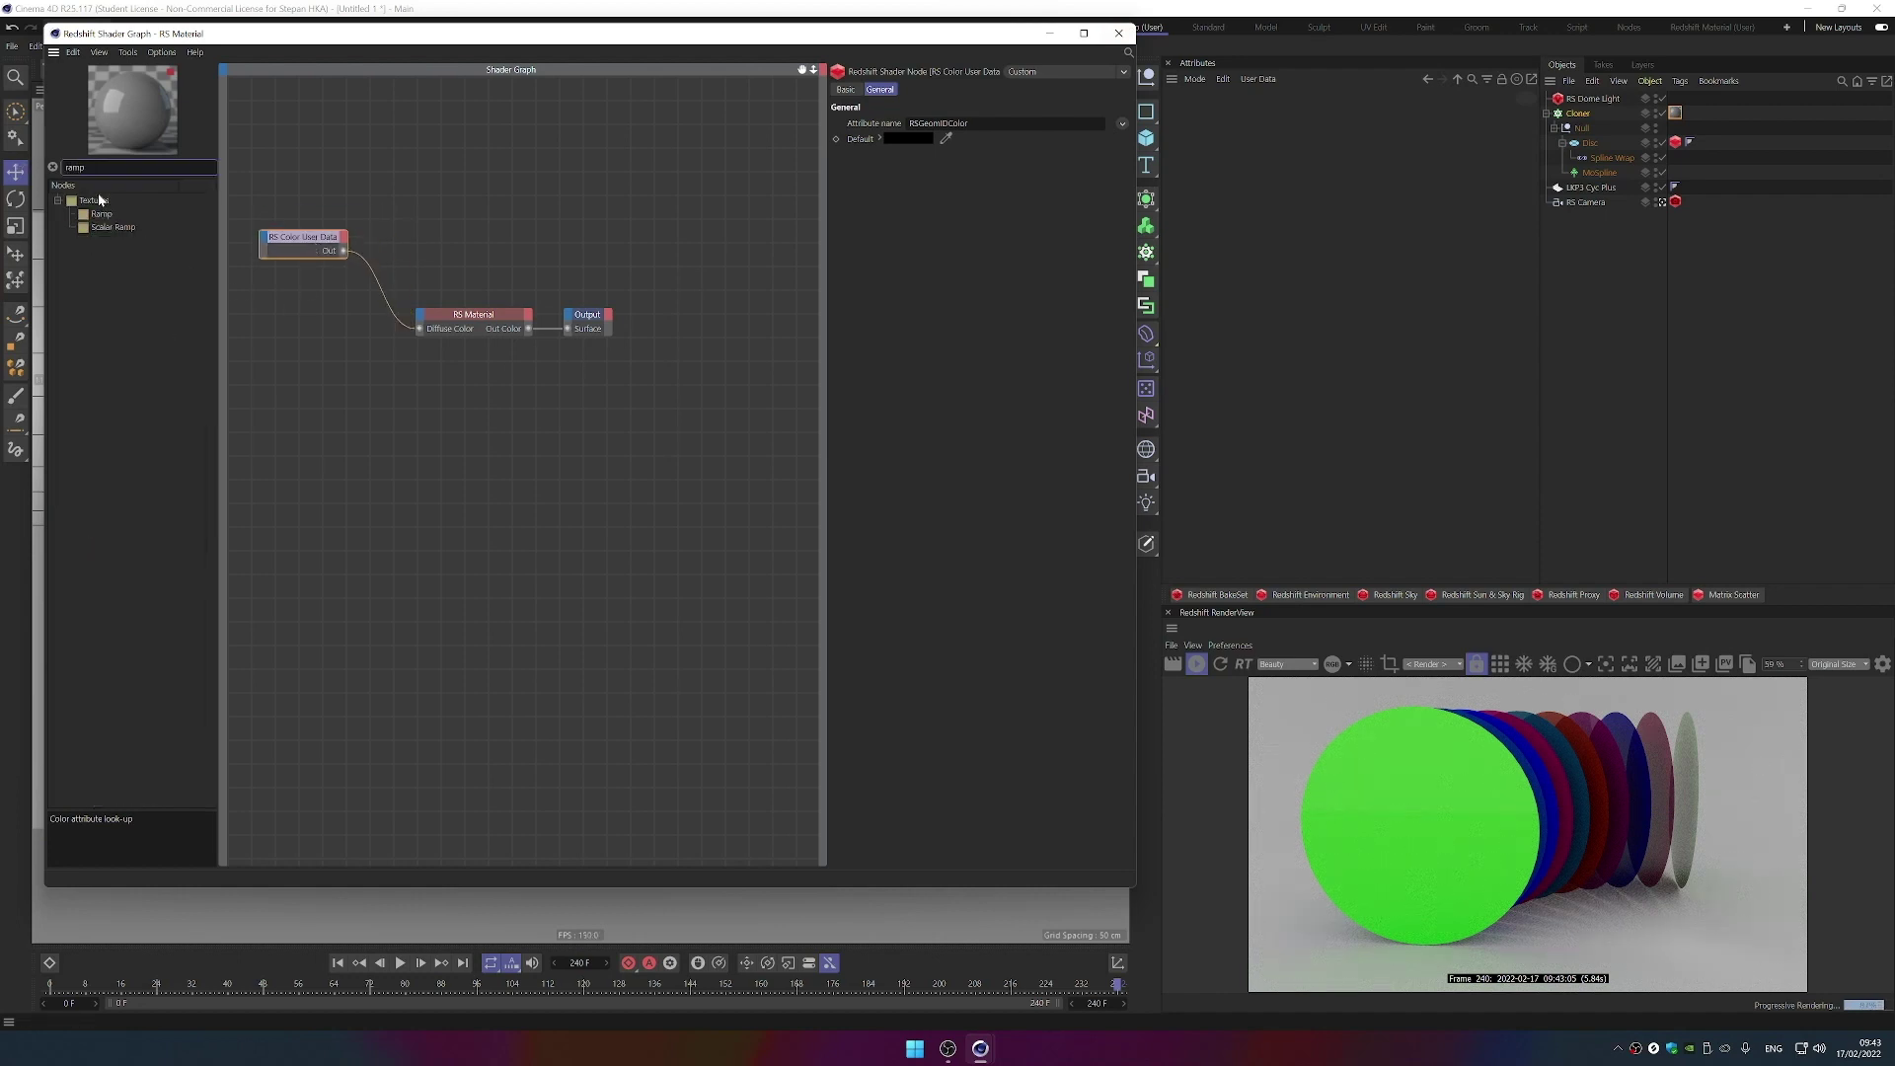
- Insert an RS Ramp between the user data and the material and edit its first knot colour
{"action": "left_click_drag", "start_coordinate": [97, 219], "coordinate": [385, 245]}
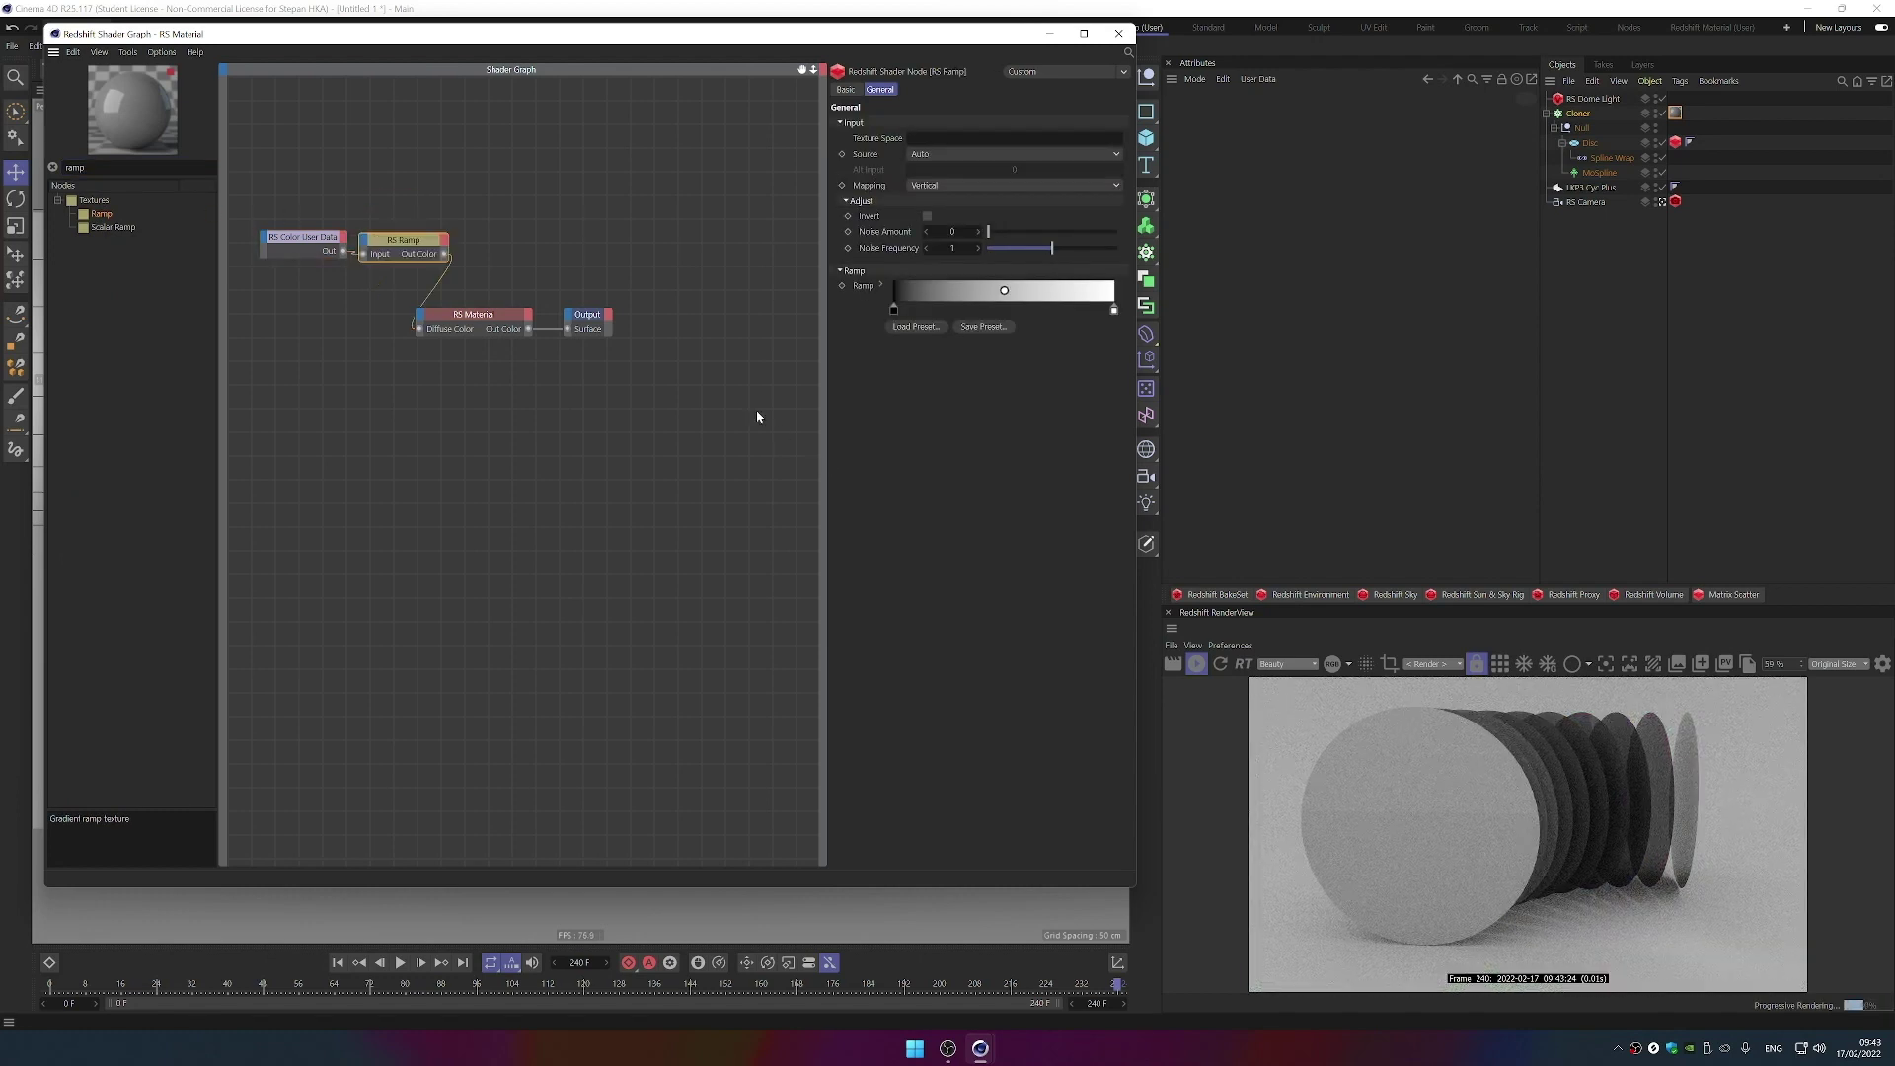
{"action": "double_click", "coordinate": [895, 310]}
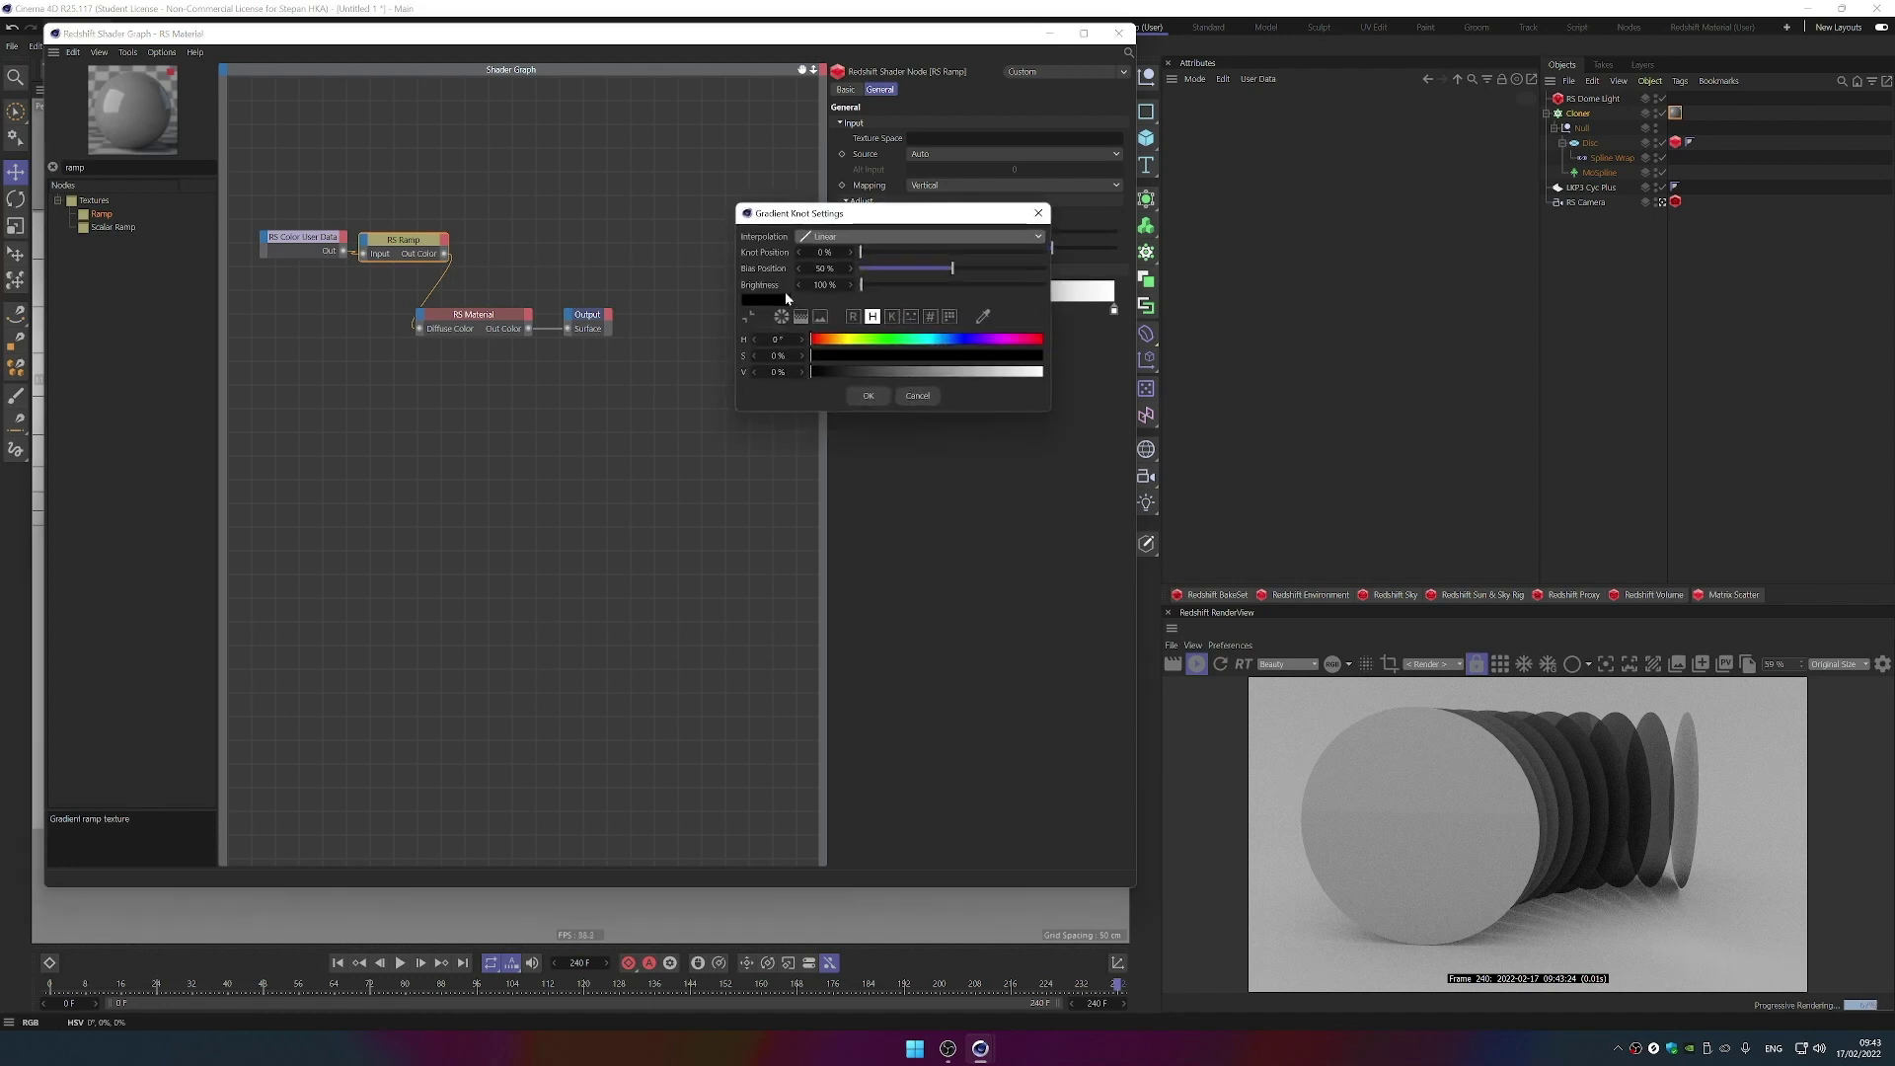
{"action": "left_click", "coordinate": [747, 316]}
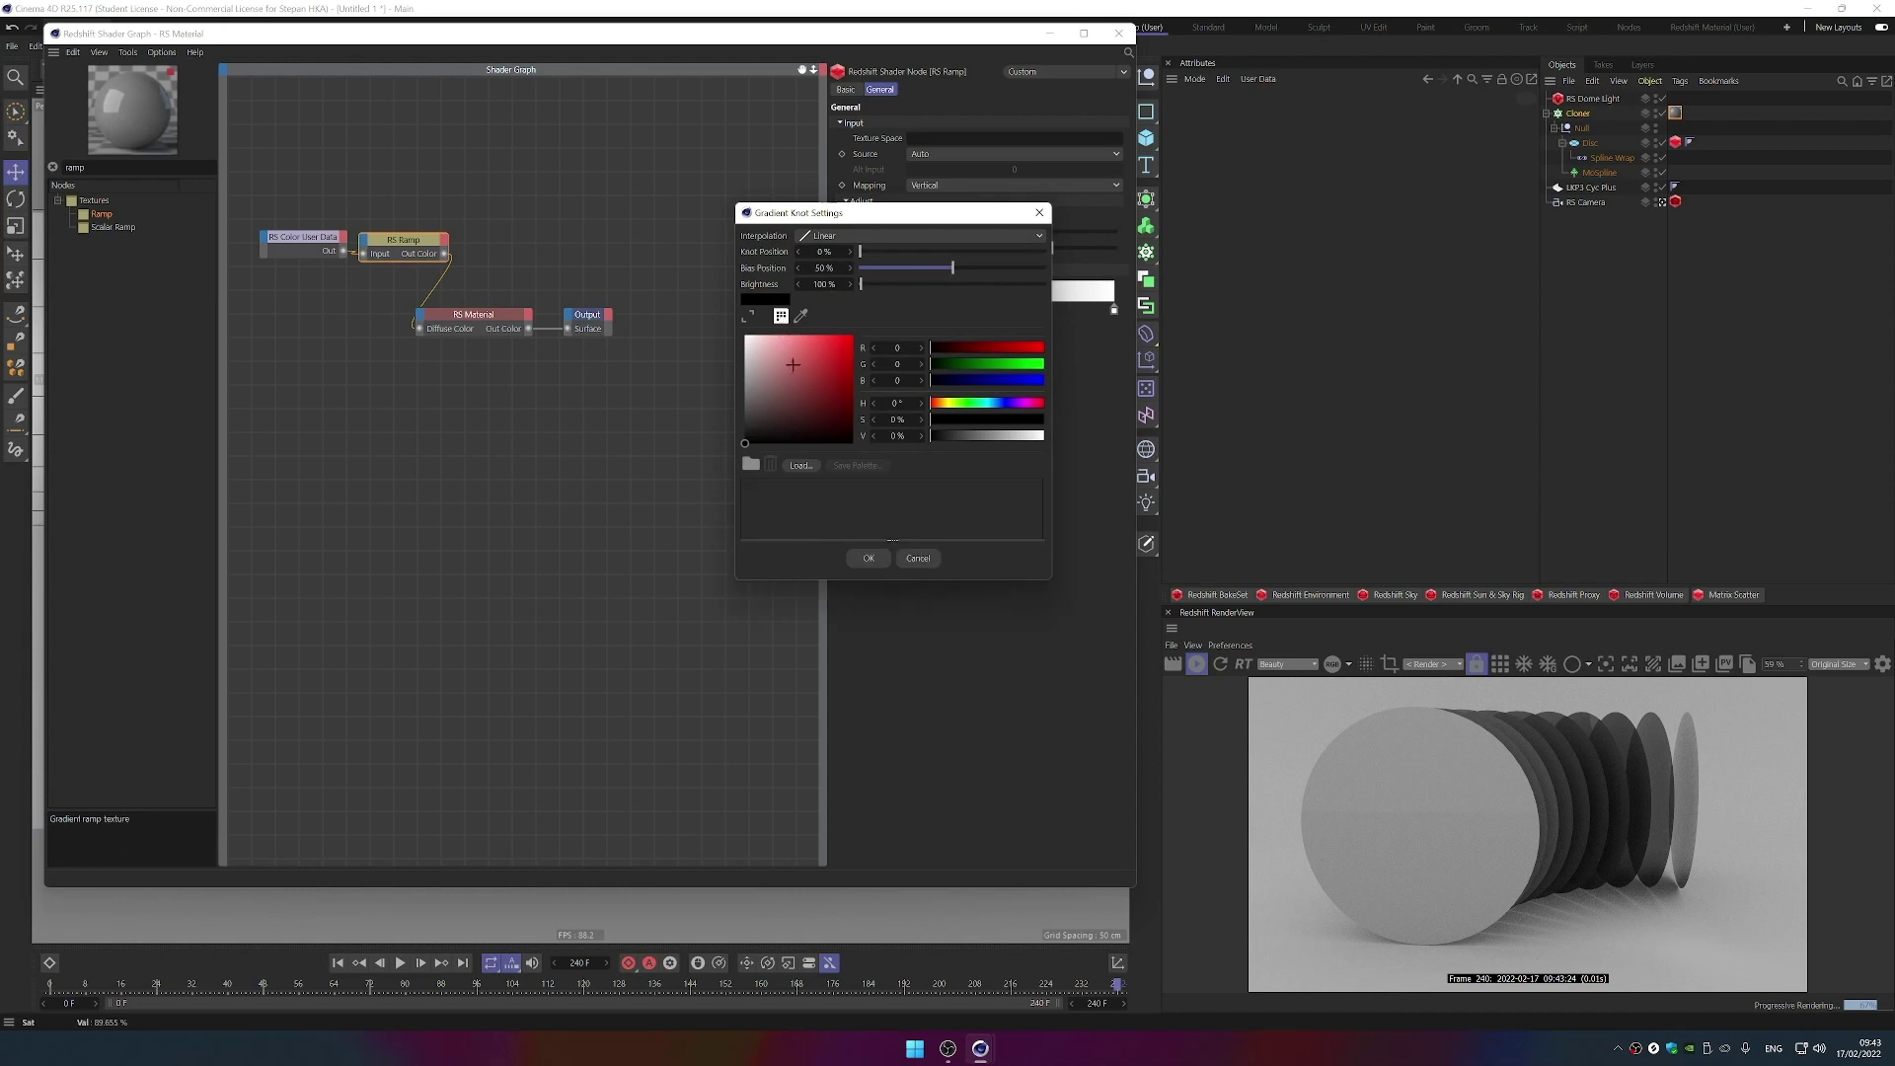
- Load the saved colour palette and apply its purple-to-blue row to the ramp gradient
{"action": "left_click", "coordinate": [800, 465]}
{"action": "left_click", "coordinate": [774, 499]}
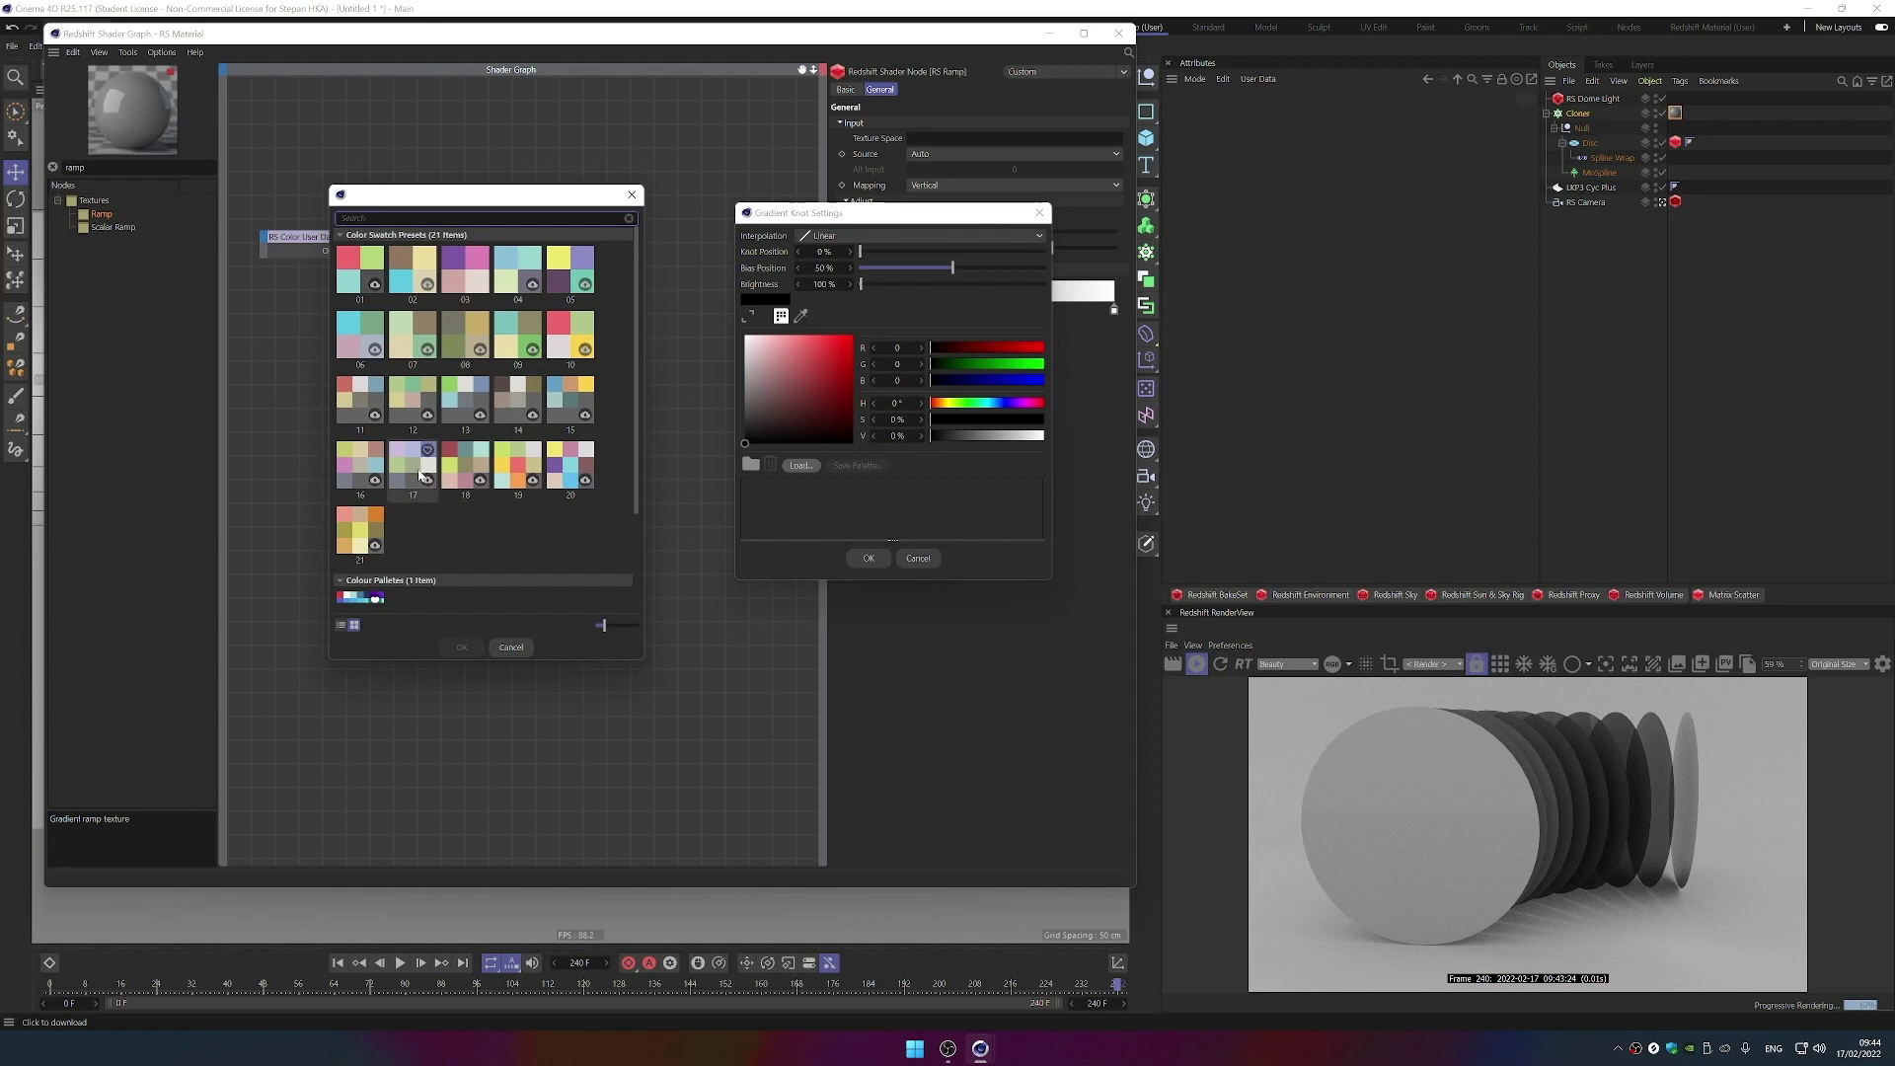
{"action": "scroll", "coordinate": [418, 475], "scroll_direction": "down", "scroll_amount": 2}
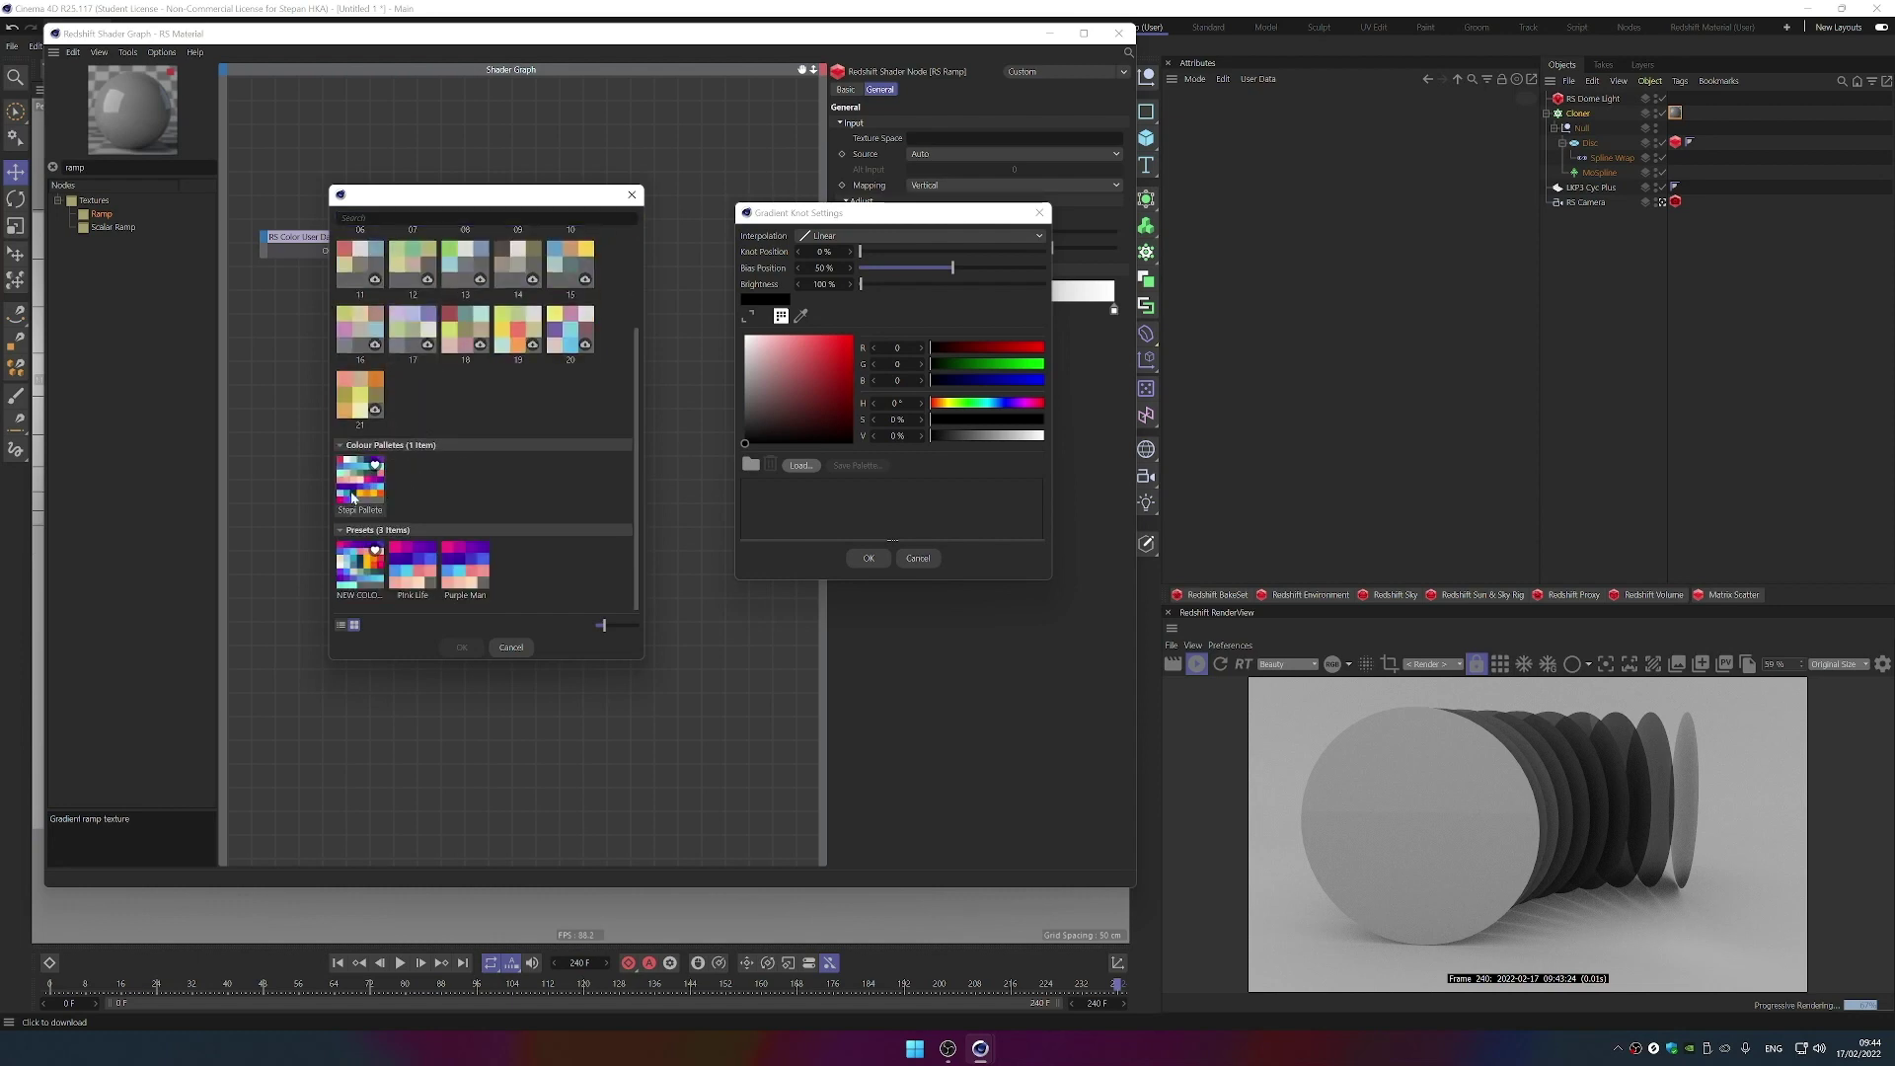
{"action": "left_click_drag", "start_coordinate": [361, 483], "coordinate": [799, 497]}
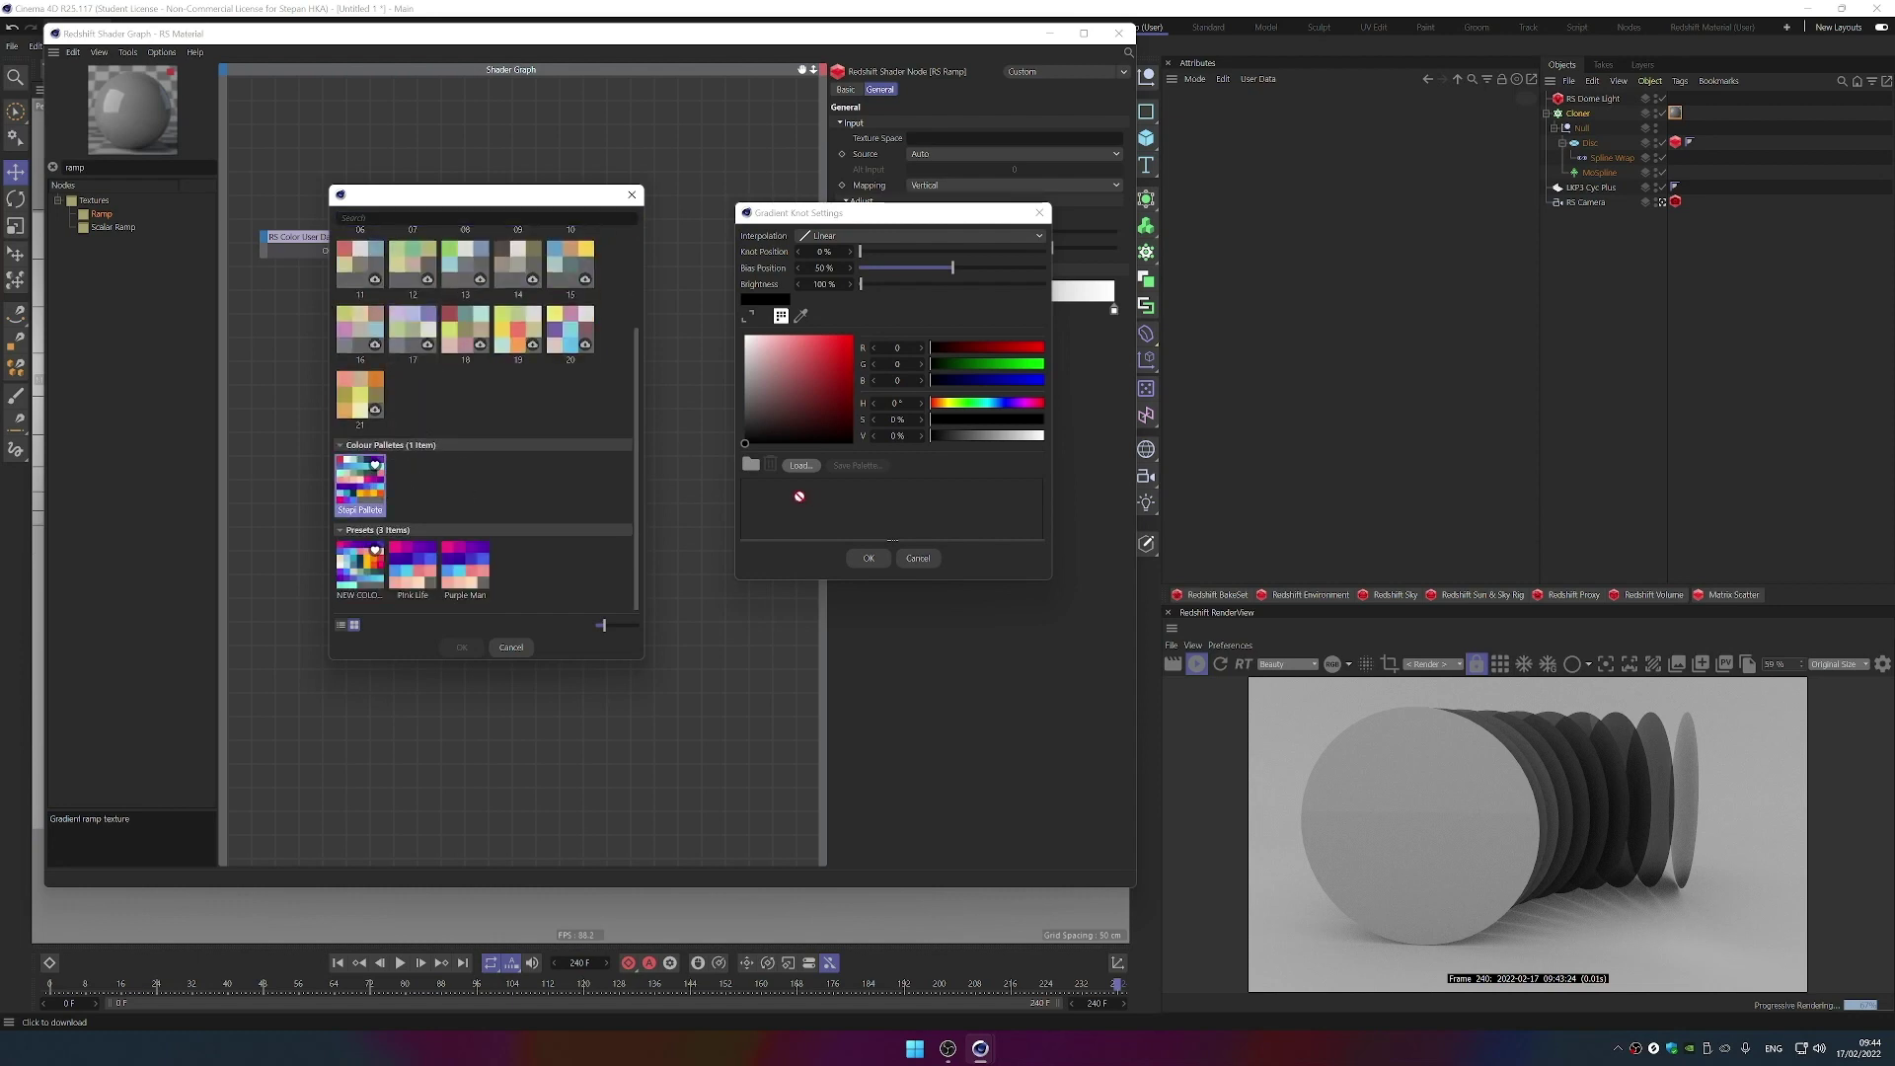
{"action": "double_click", "coordinate": [371, 493]}
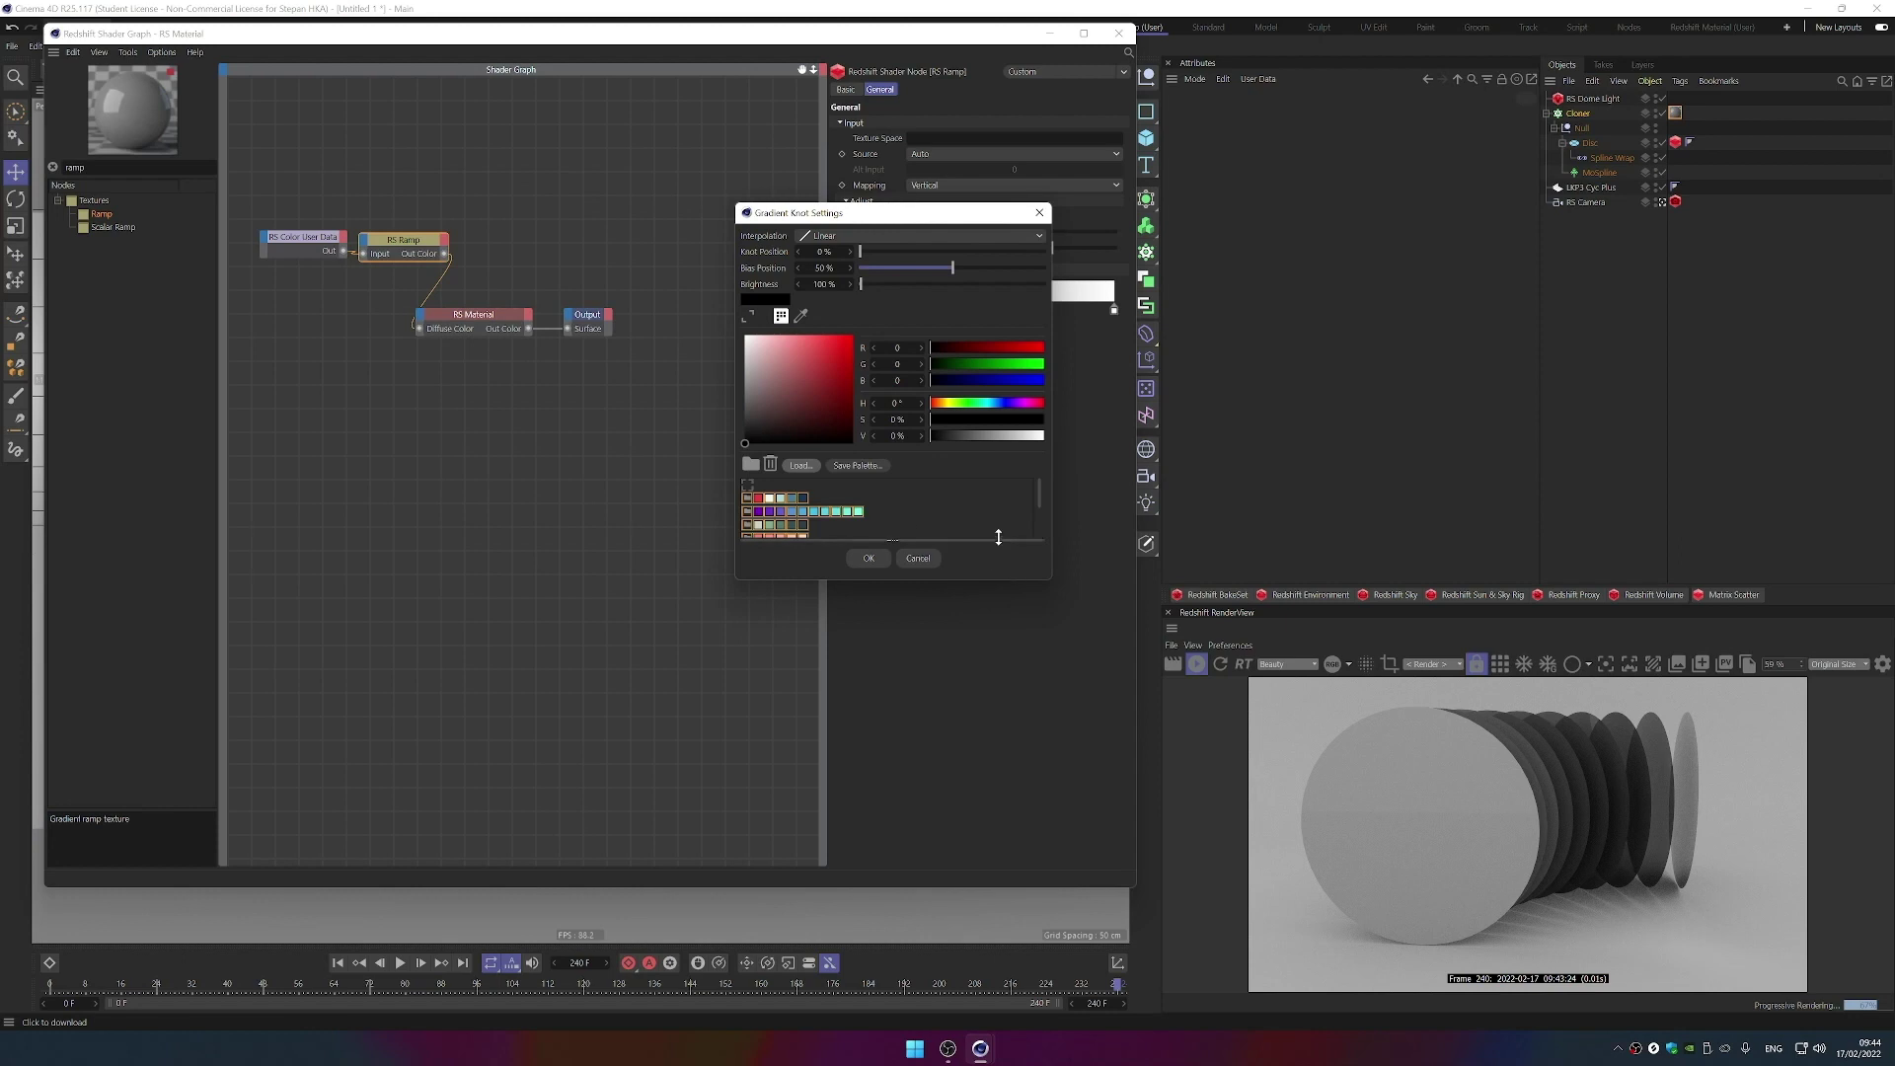
{"action": "left_click", "coordinate": [884, 540]}
{"action": "left_click_drag", "start_coordinate": [805, 551], "coordinate": [795, 559]}
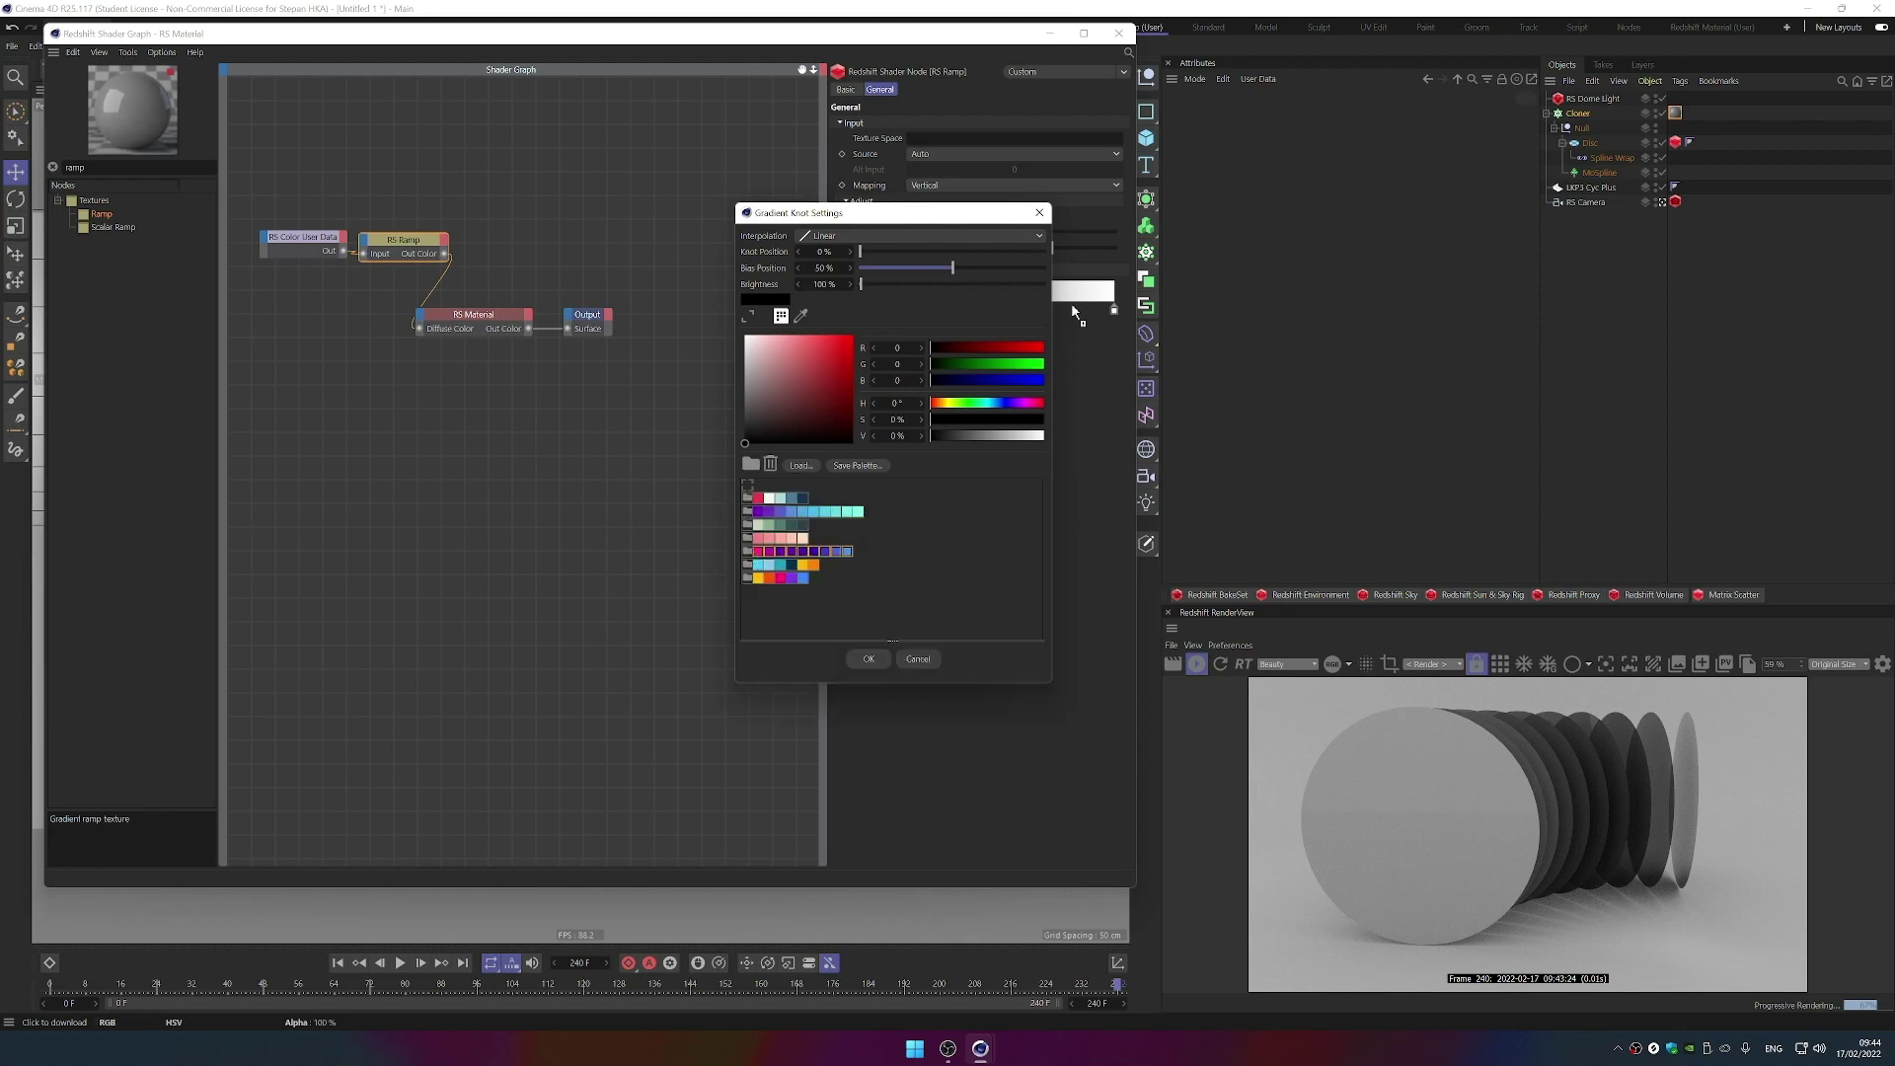
{"action": "left_click_drag", "start_coordinate": [1070, 302], "coordinate": [1070, 302]}
{"action": "left_click", "coordinate": [869, 659]}
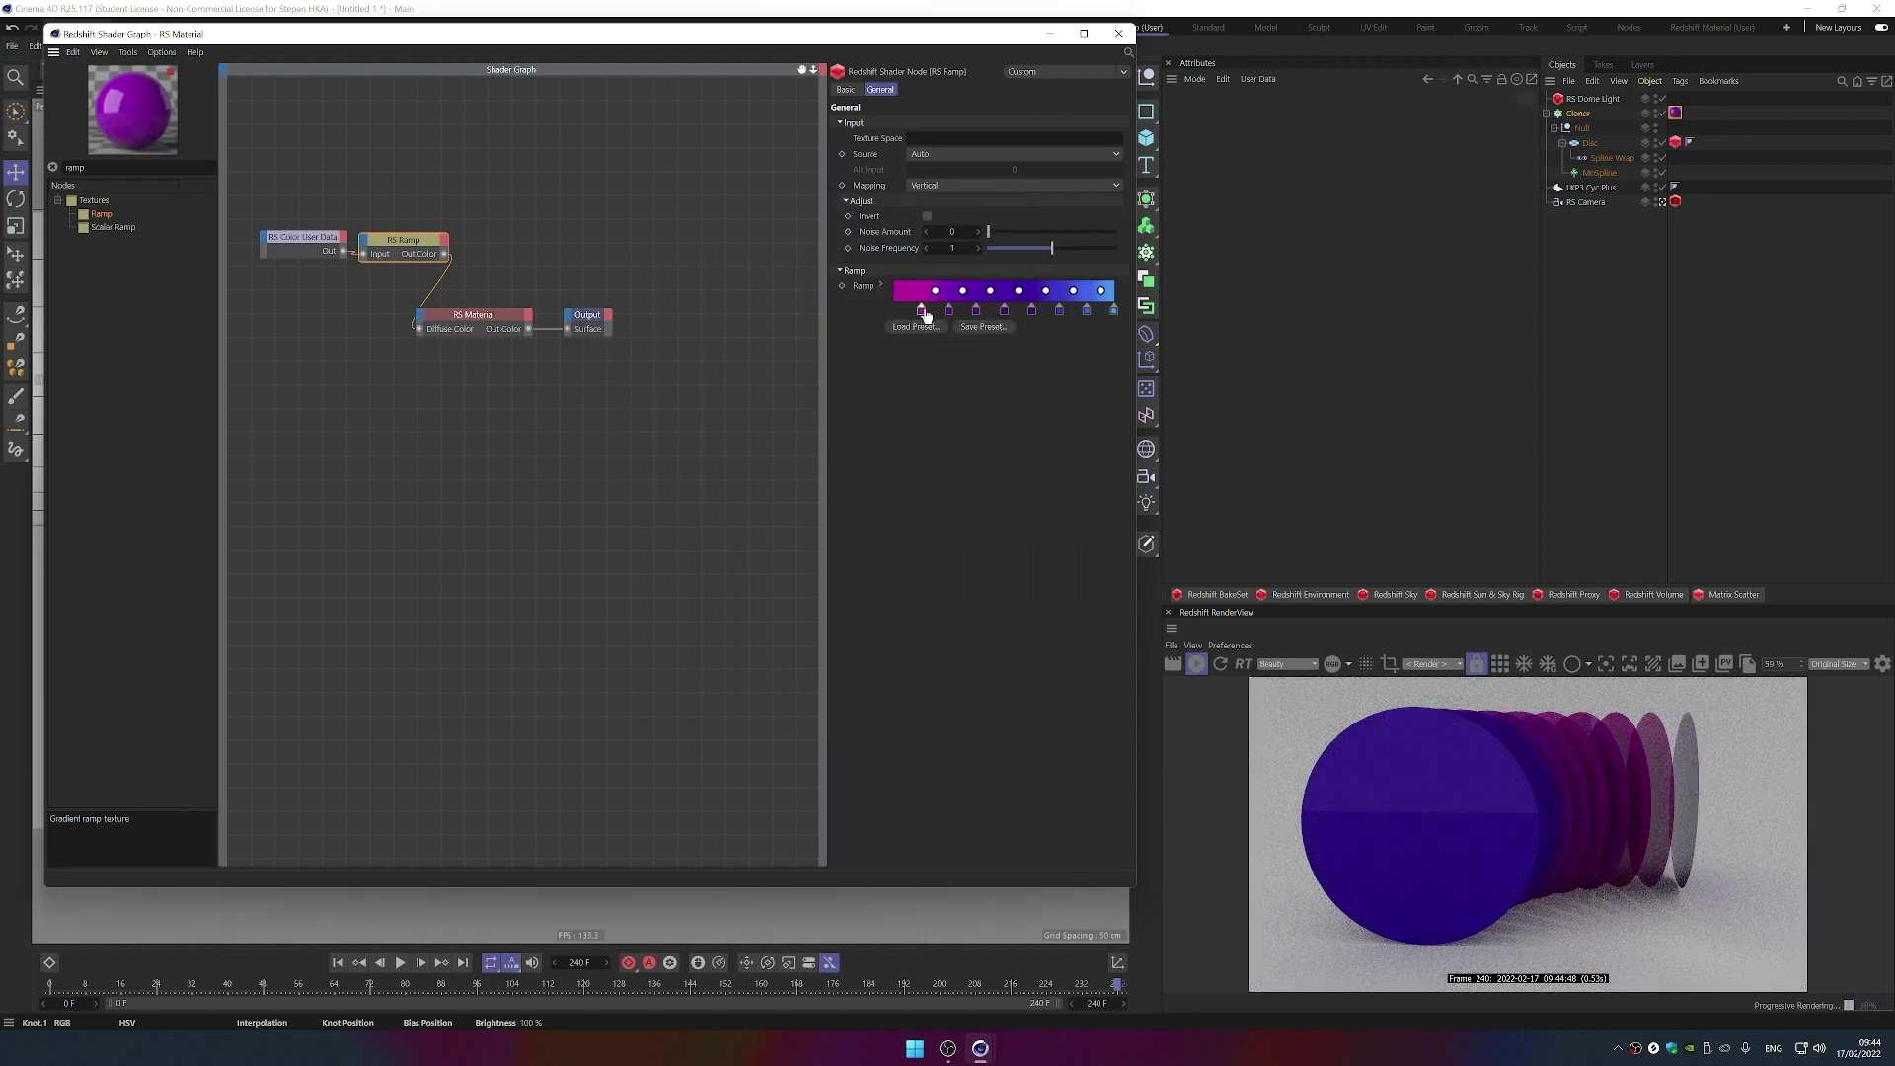
- Move the ramp's first two knots closer together and realign the later bias points
{"action": "left_click_drag", "start_coordinate": [921, 310], "coordinate": [894, 312]}
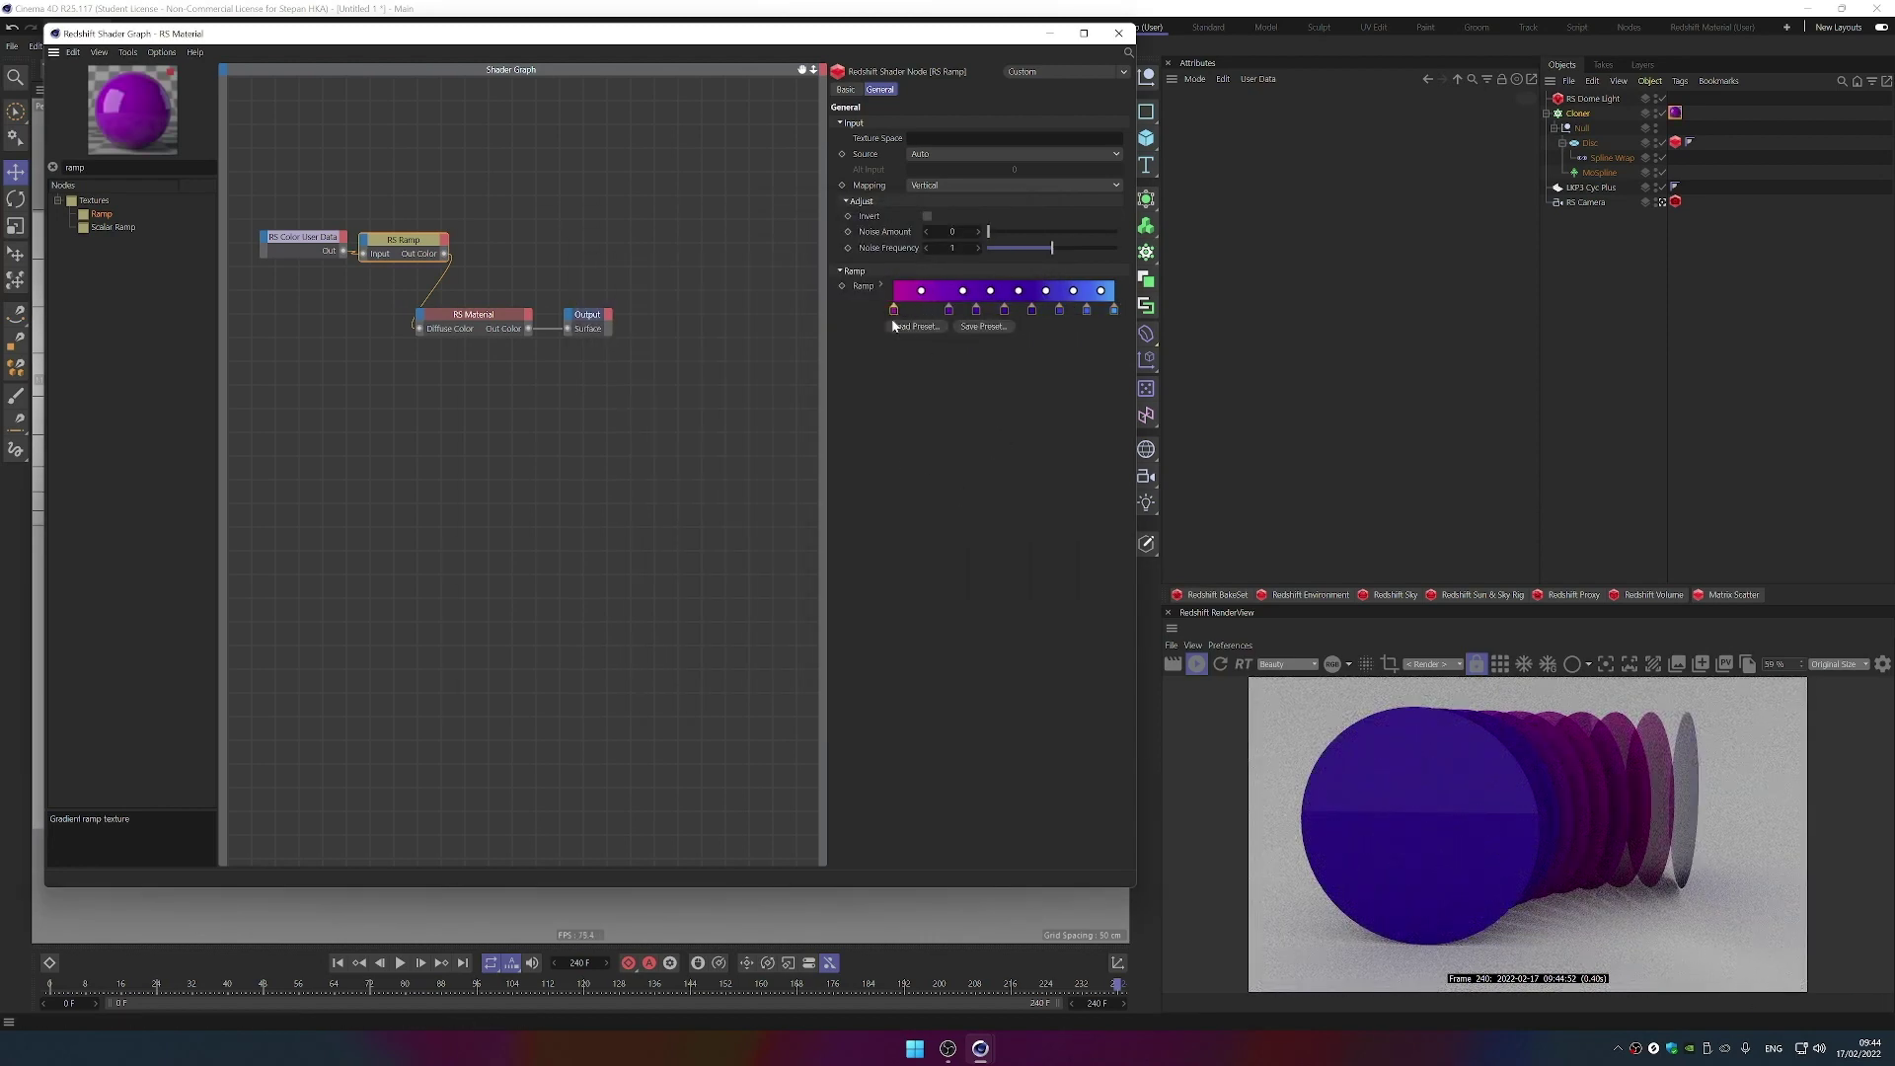
{"action": "left_click", "coordinate": [946, 311]}
{"action": "mouse_move", "coordinate": [949, 312]}
{"action": "left_mouse_down"}
{"action": "mouse_move", "coordinate": [932, 291]}
{"action": "mouse_move", "coordinate": [975, 292]}
{"action": "left_mouse_up"}
{"action": "left_click", "coordinate": [1005, 309]}
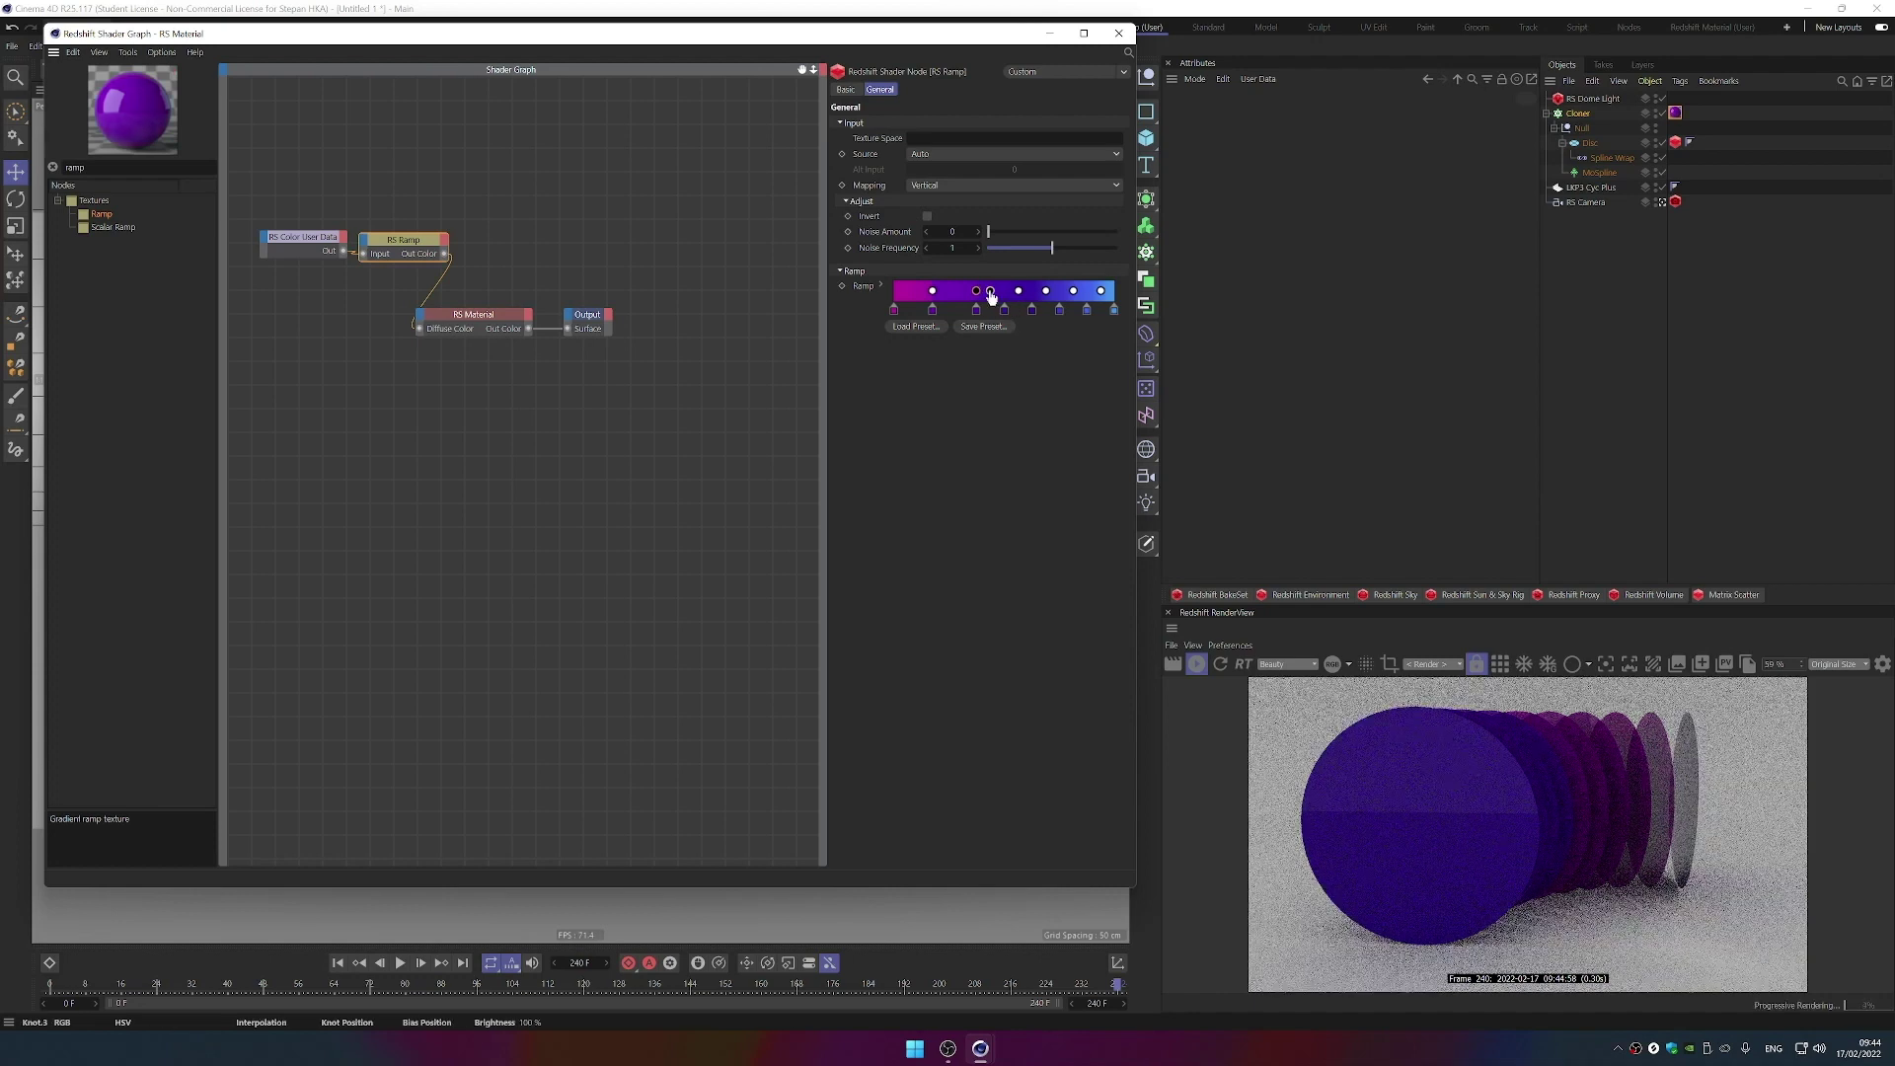
- Add about 0.98 noise to the ramp and group the user data and ramp nodes together
{"action": "left_click_drag", "start_coordinate": [1014, 234], "coordinate": [1098, 249]}
{"action": "left_click_drag", "start_coordinate": [240, 178], "coordinate": [347, 221]}
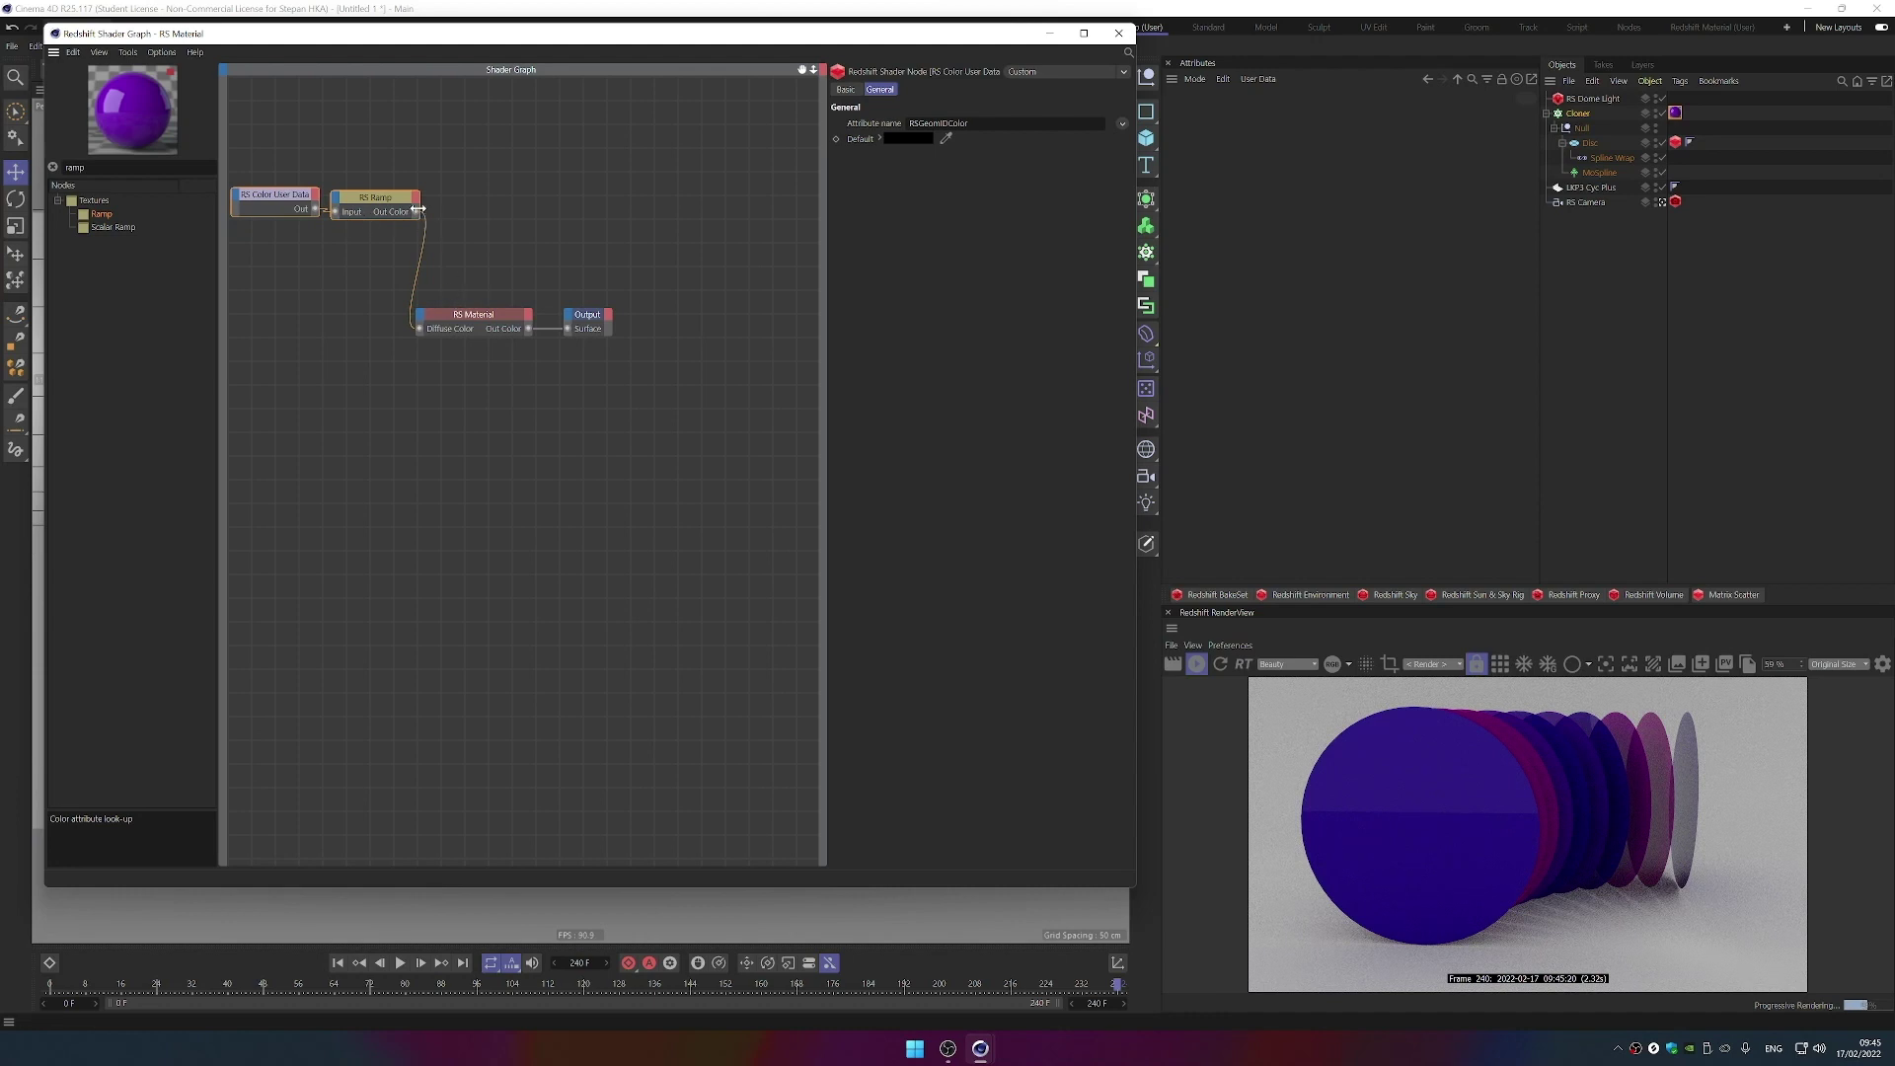
- Wire the ramp into RS Material's Emission Color and remove the unused Diffuse Color input
{"action": "left_click_drag", "start_coordinate": [416, 213], "coordinate": [421, 323]}
{"action": "mouse_move", "coordinate": [496, 481]}
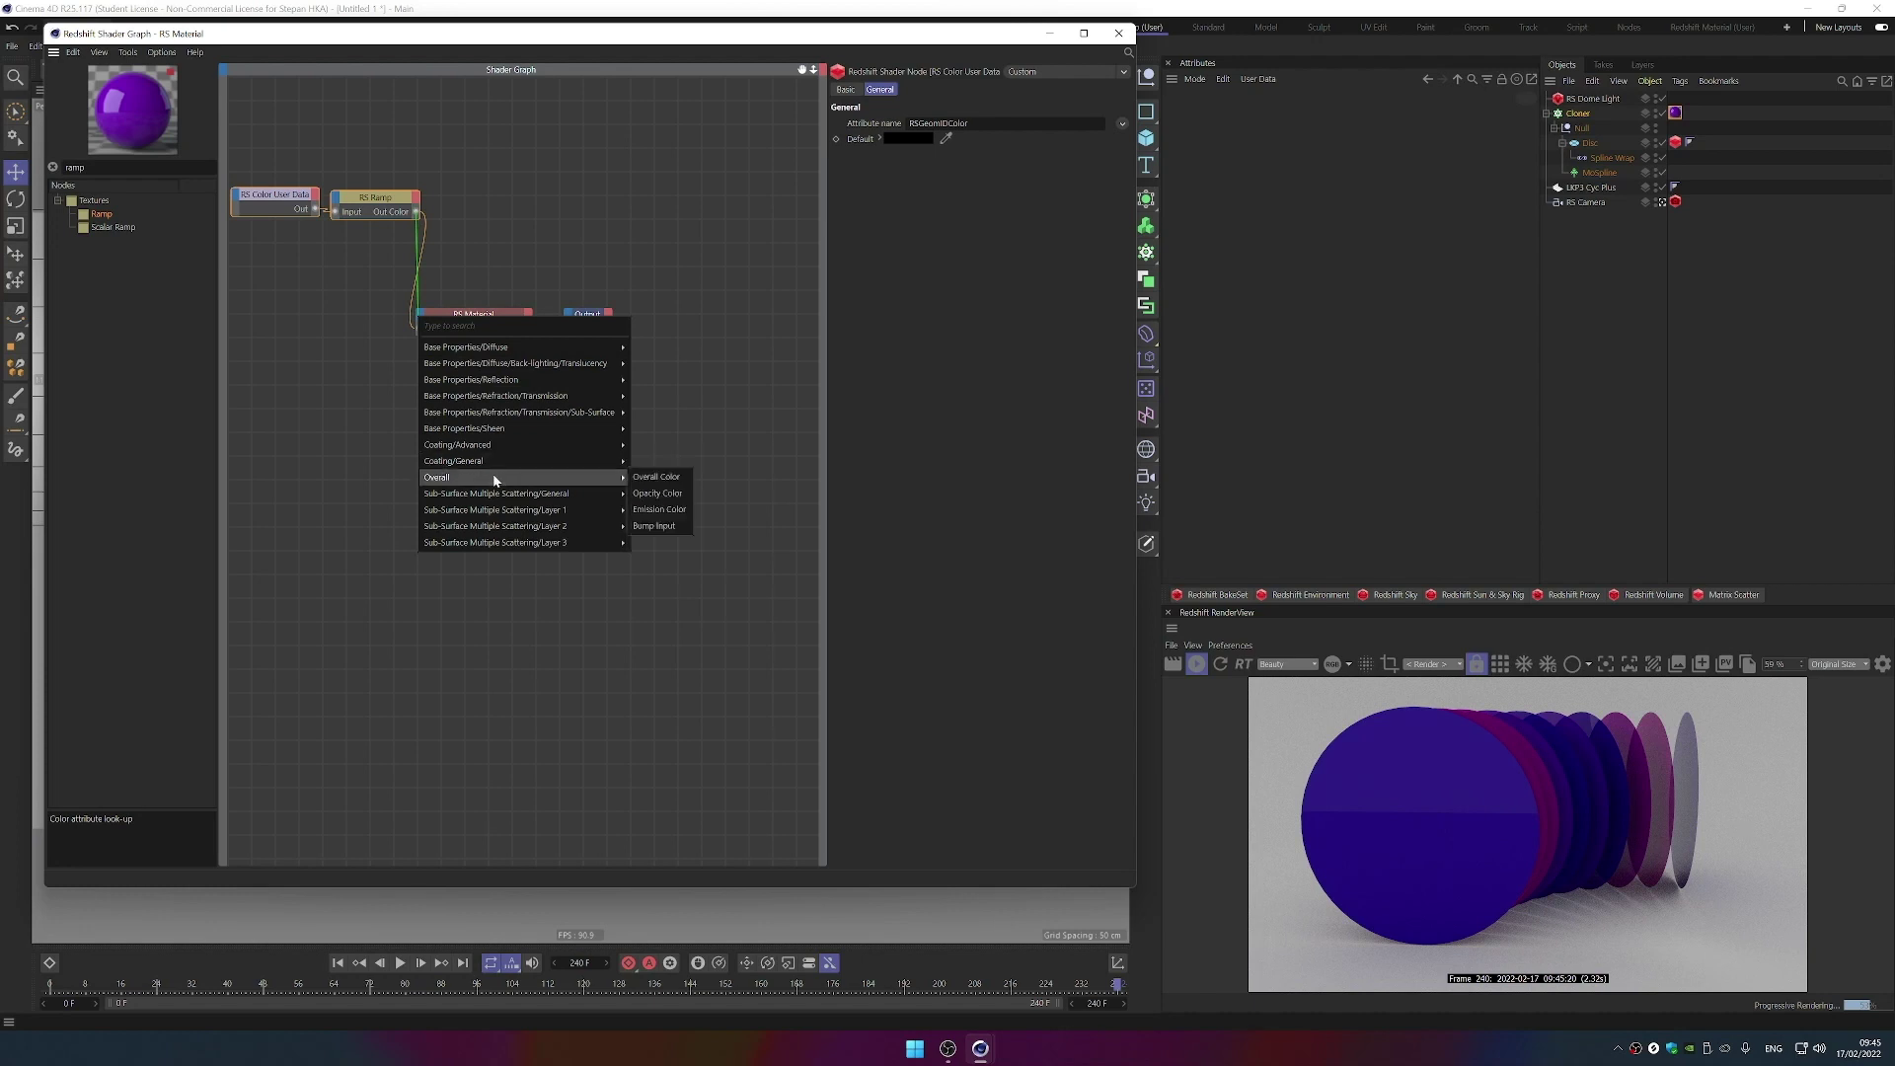
{"action": "left_click", "coordinate": [683, 508]}
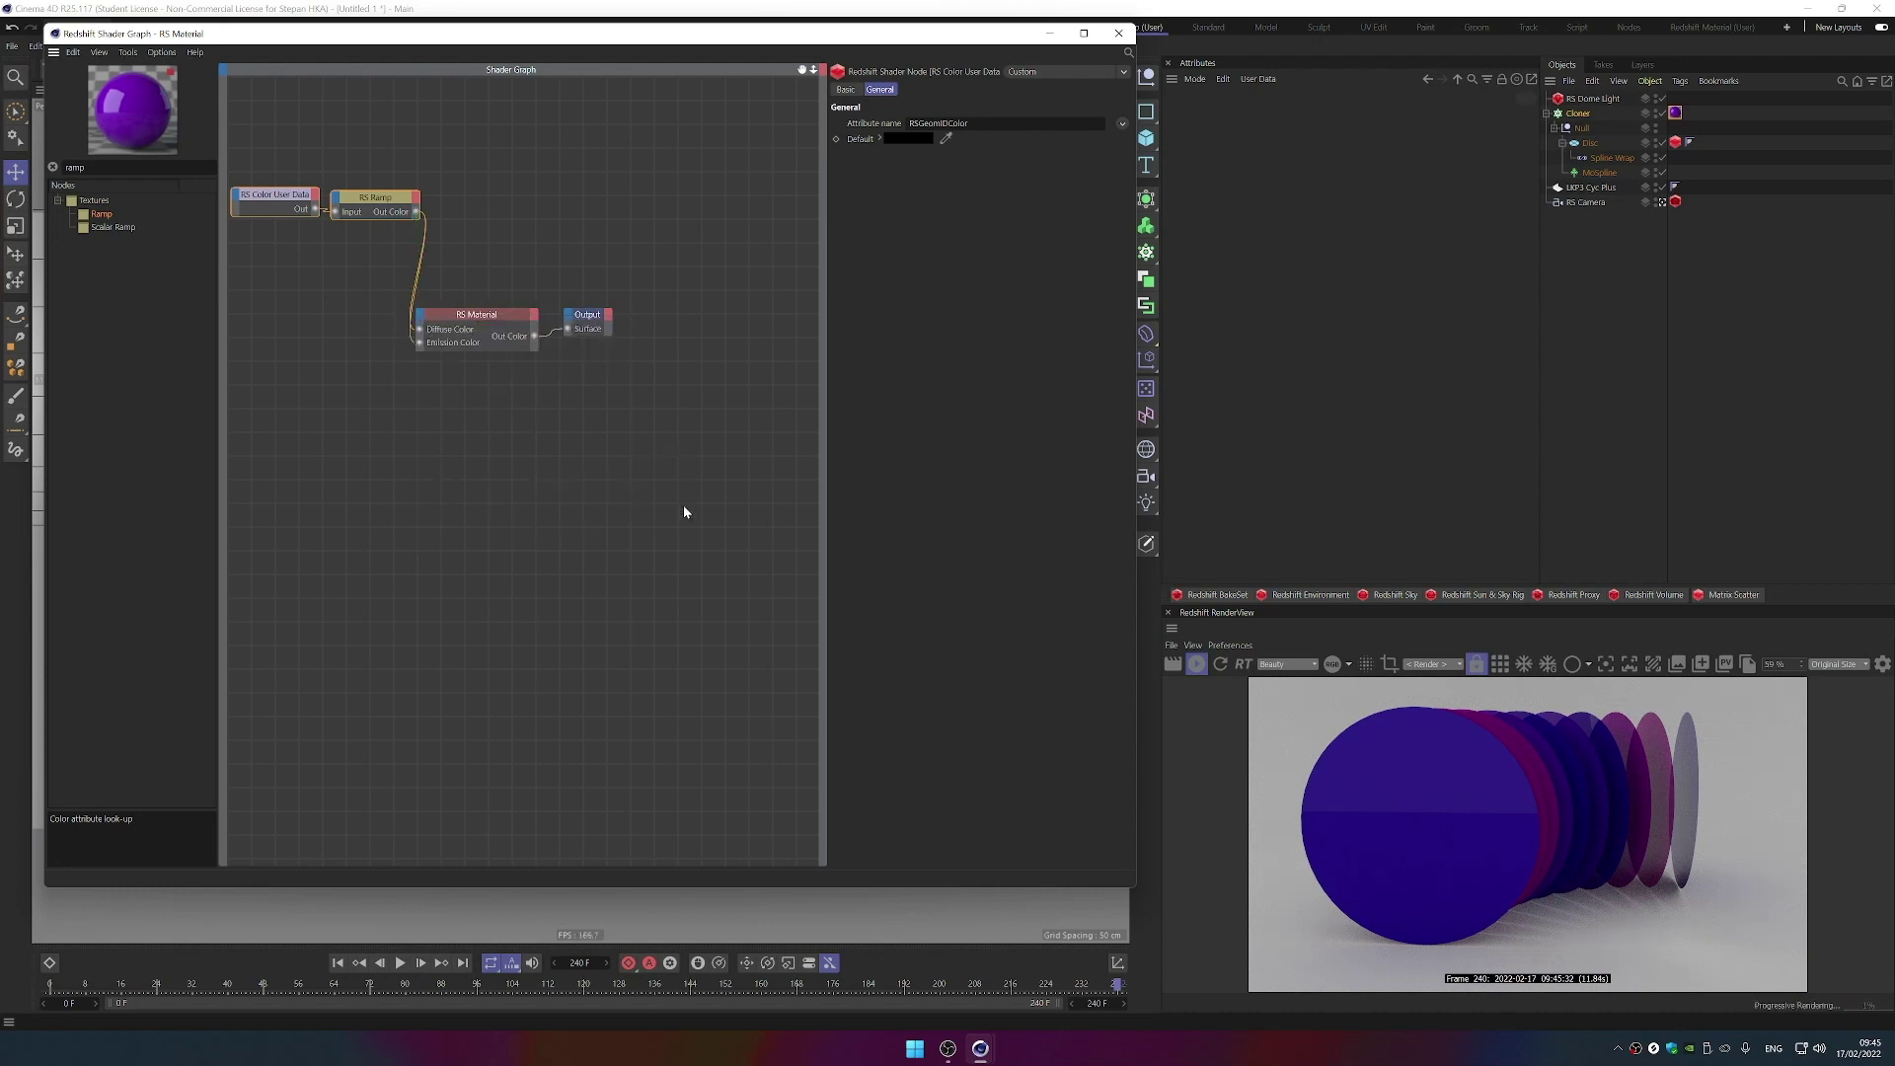
{"action": "right_click", "coordinate": [464, 330]}
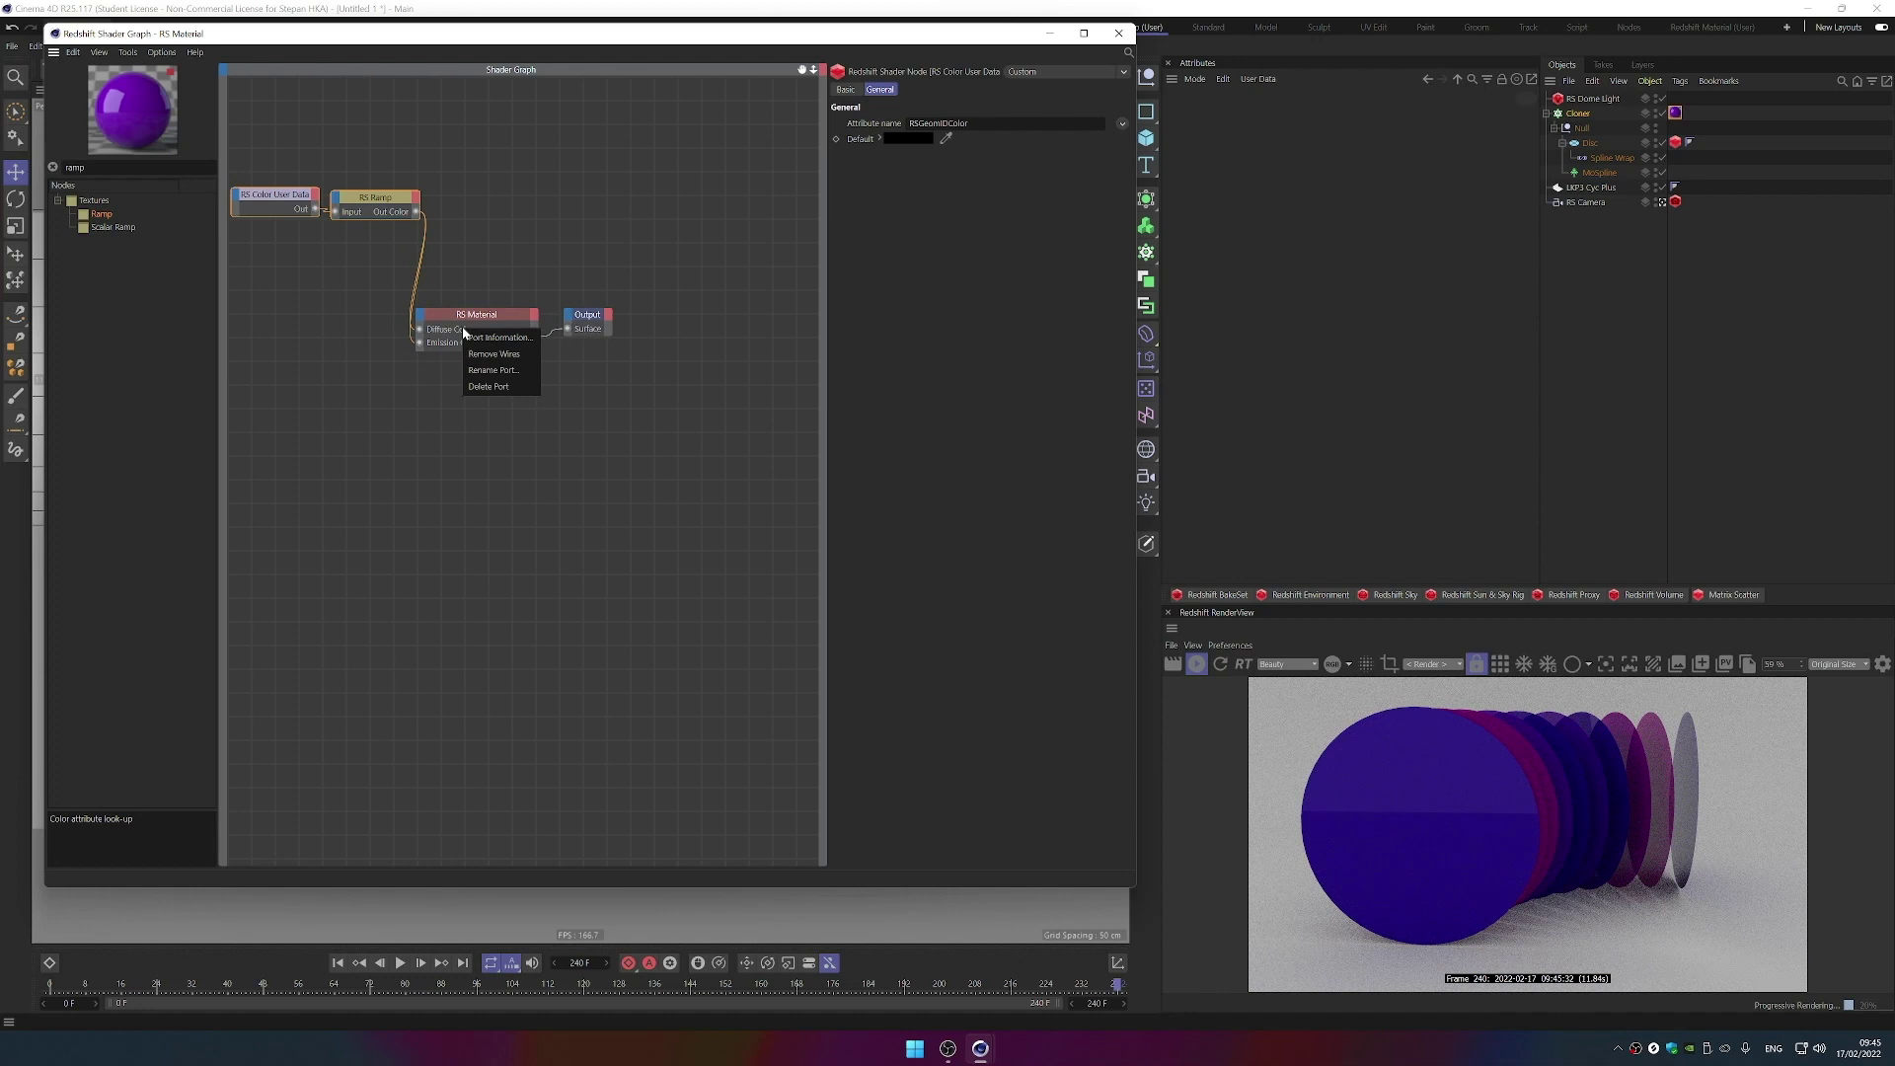
{"action": "left_click", "coordinate": [486, 386]}
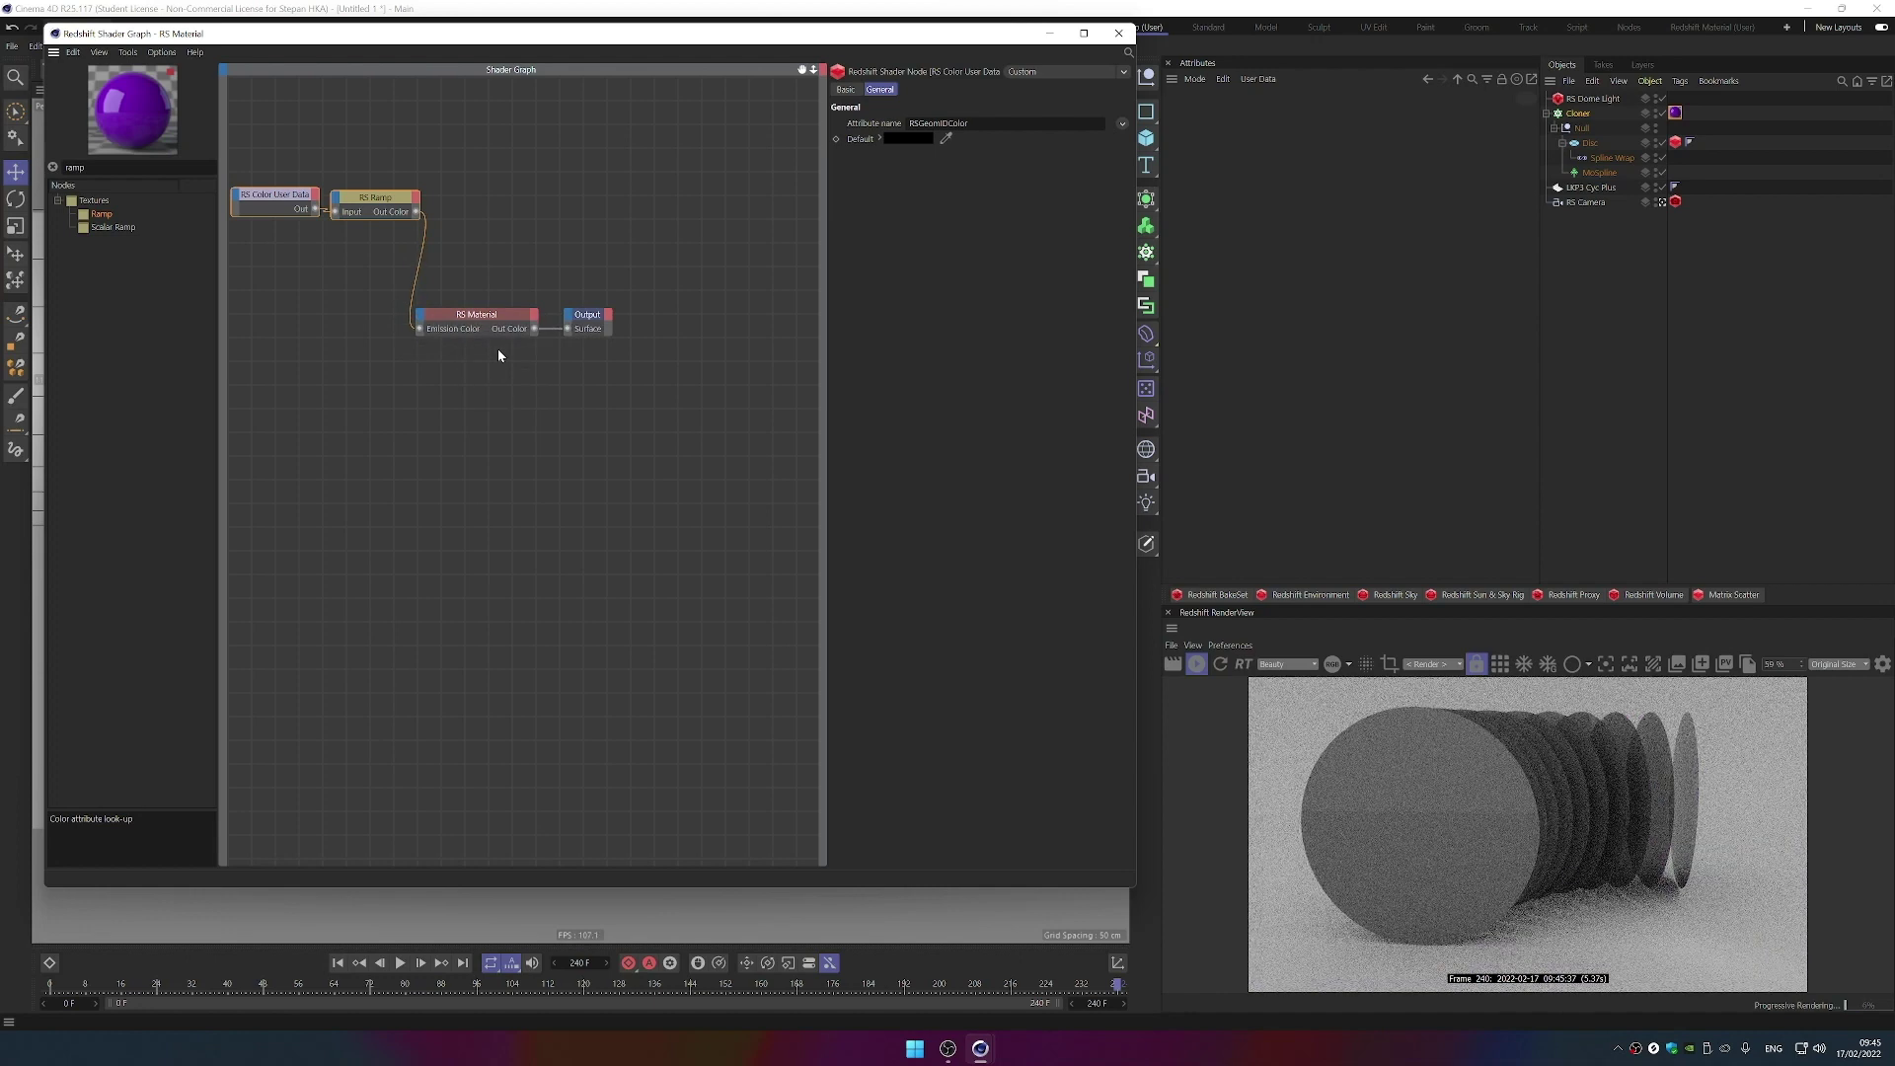
- Set the material's Emission Weight to 1.496 and lower the dome light intensity to 0.326
{"action": "left_click", "coordinate": [503, 321]}
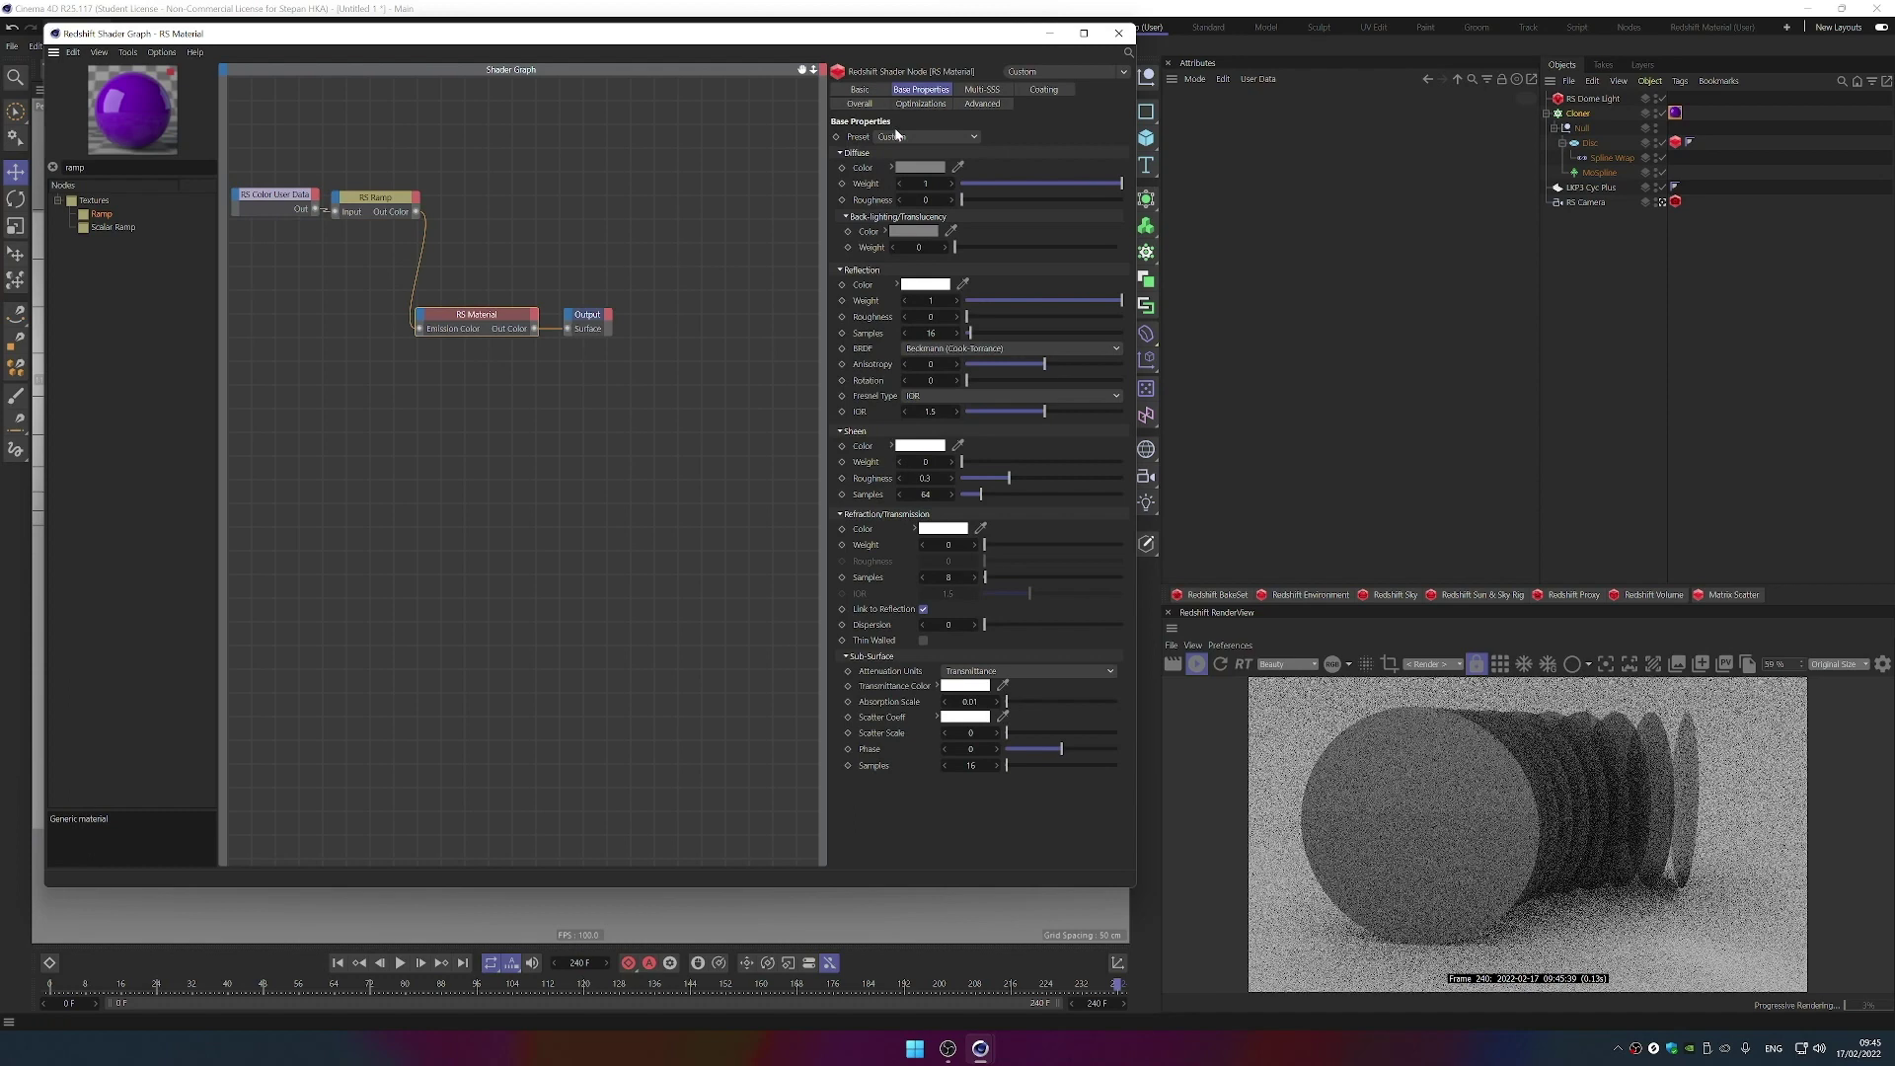
{"action": "left_click", "coordinate": [861, 103]}
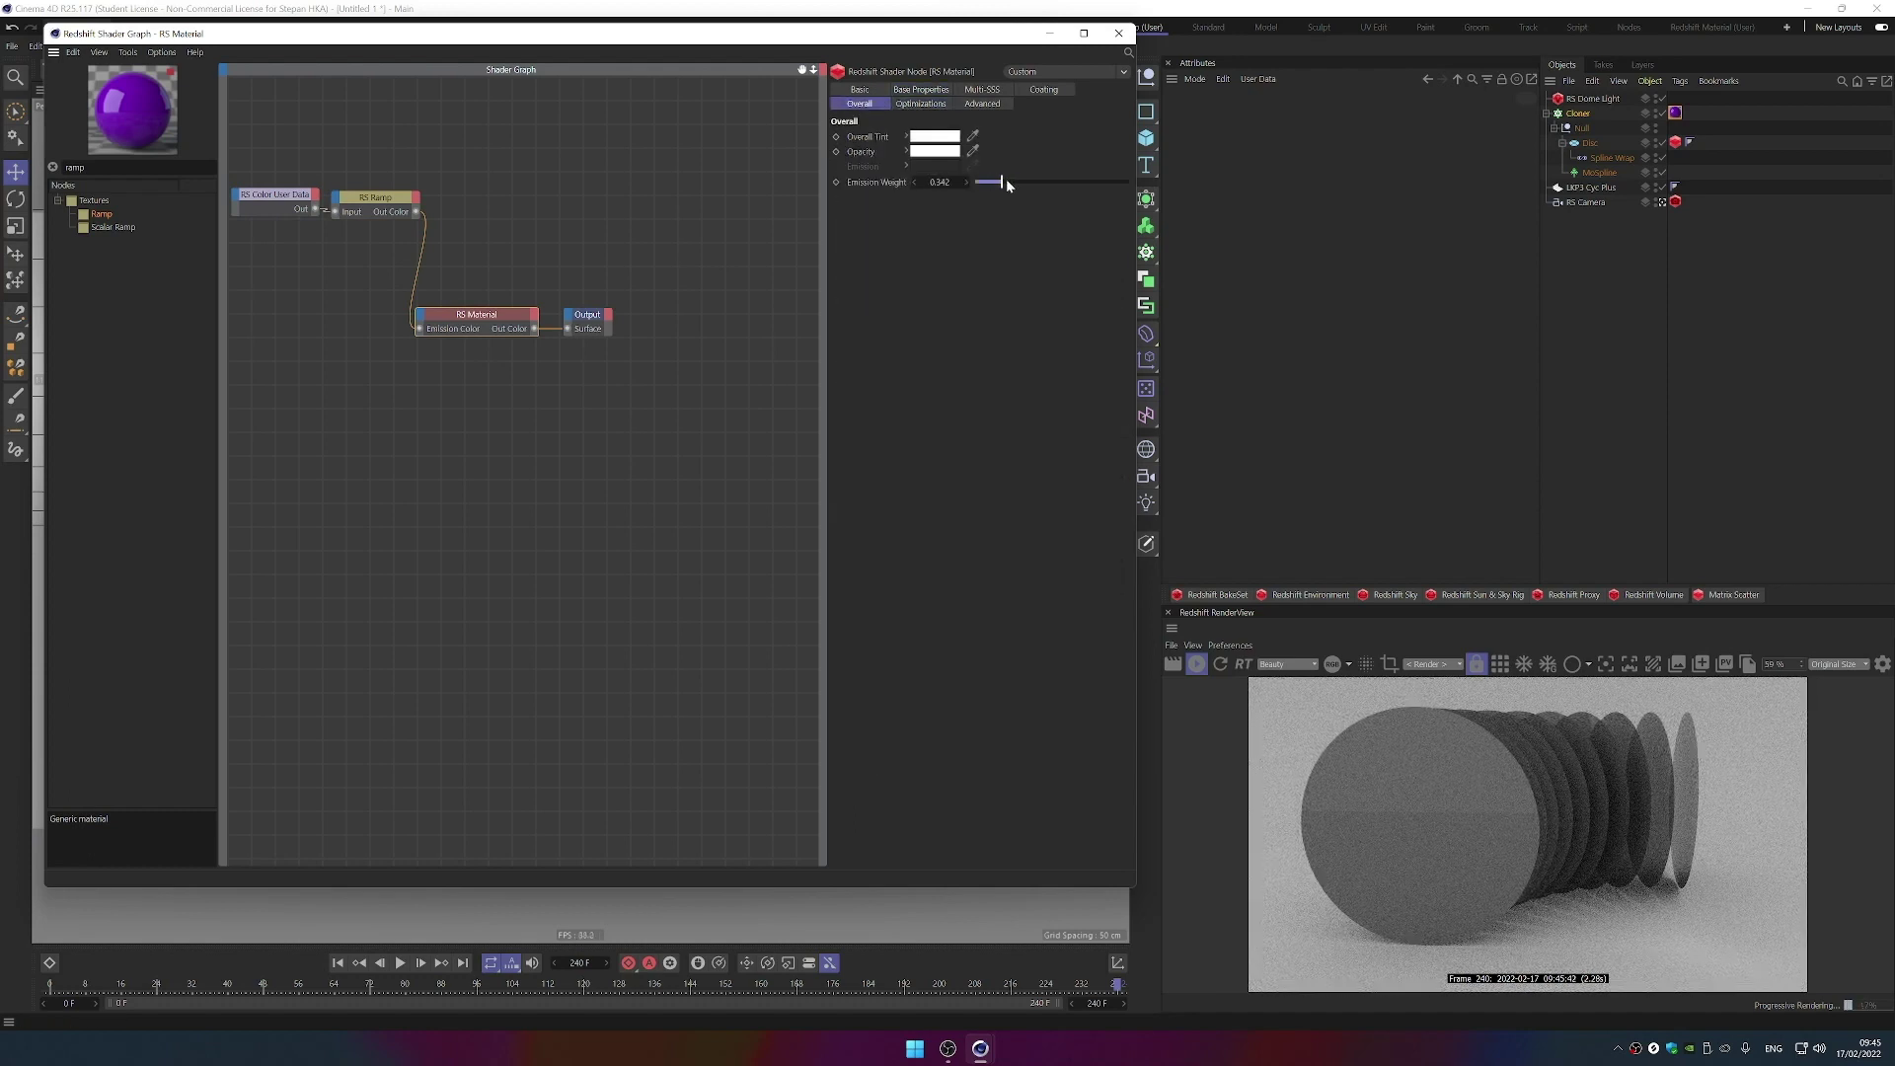
{"action": "left_click_drag", "start_coordinate": [1005, 180], "coordinate": [1092, 198]}
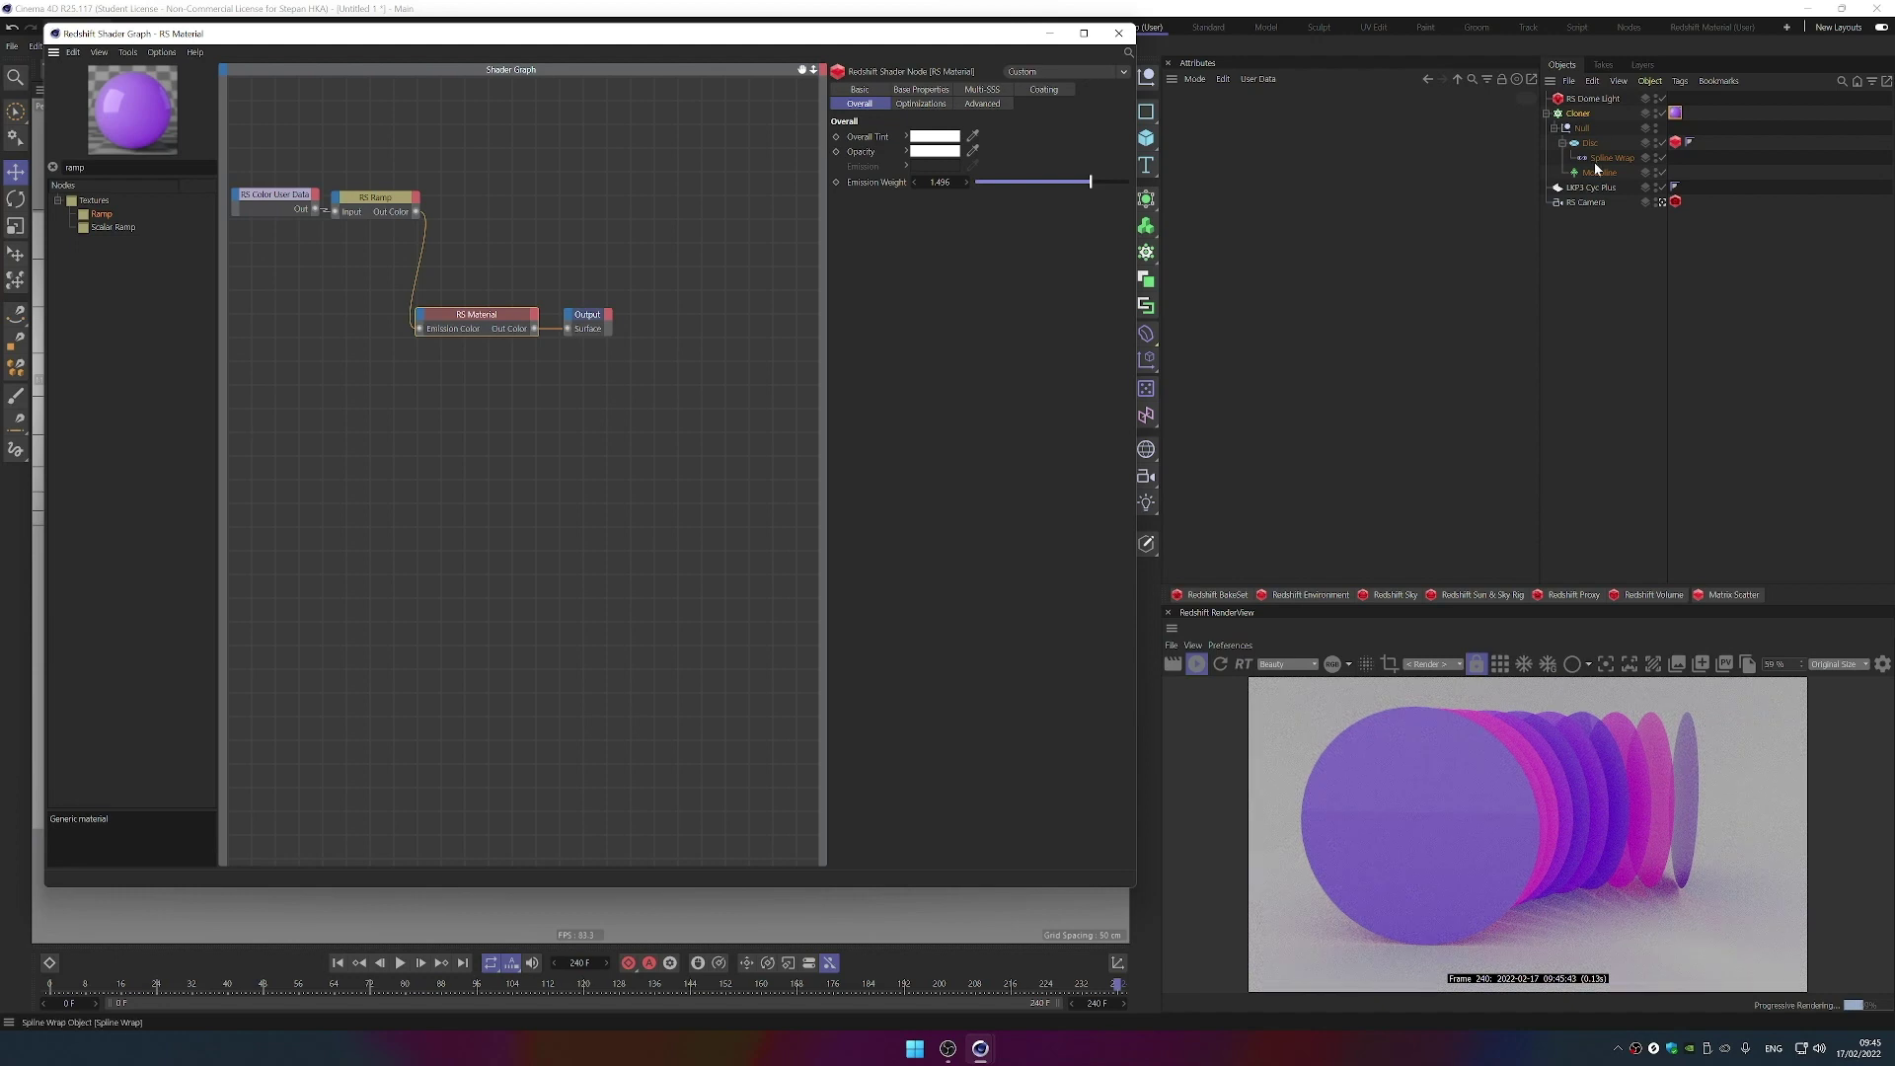
{"action": "left_click", "coordinate": [1601, 100]}
{"action": "mouse_move", "coordinate": [1342, 196]}
{"action": "left_mouse_down"}
{"action": "mouse_move", "coordinate": [1307, 195]}
{"action": "mouse_move", "coordinate": [1324, 203]}
{"action": "left_mouse_up"}
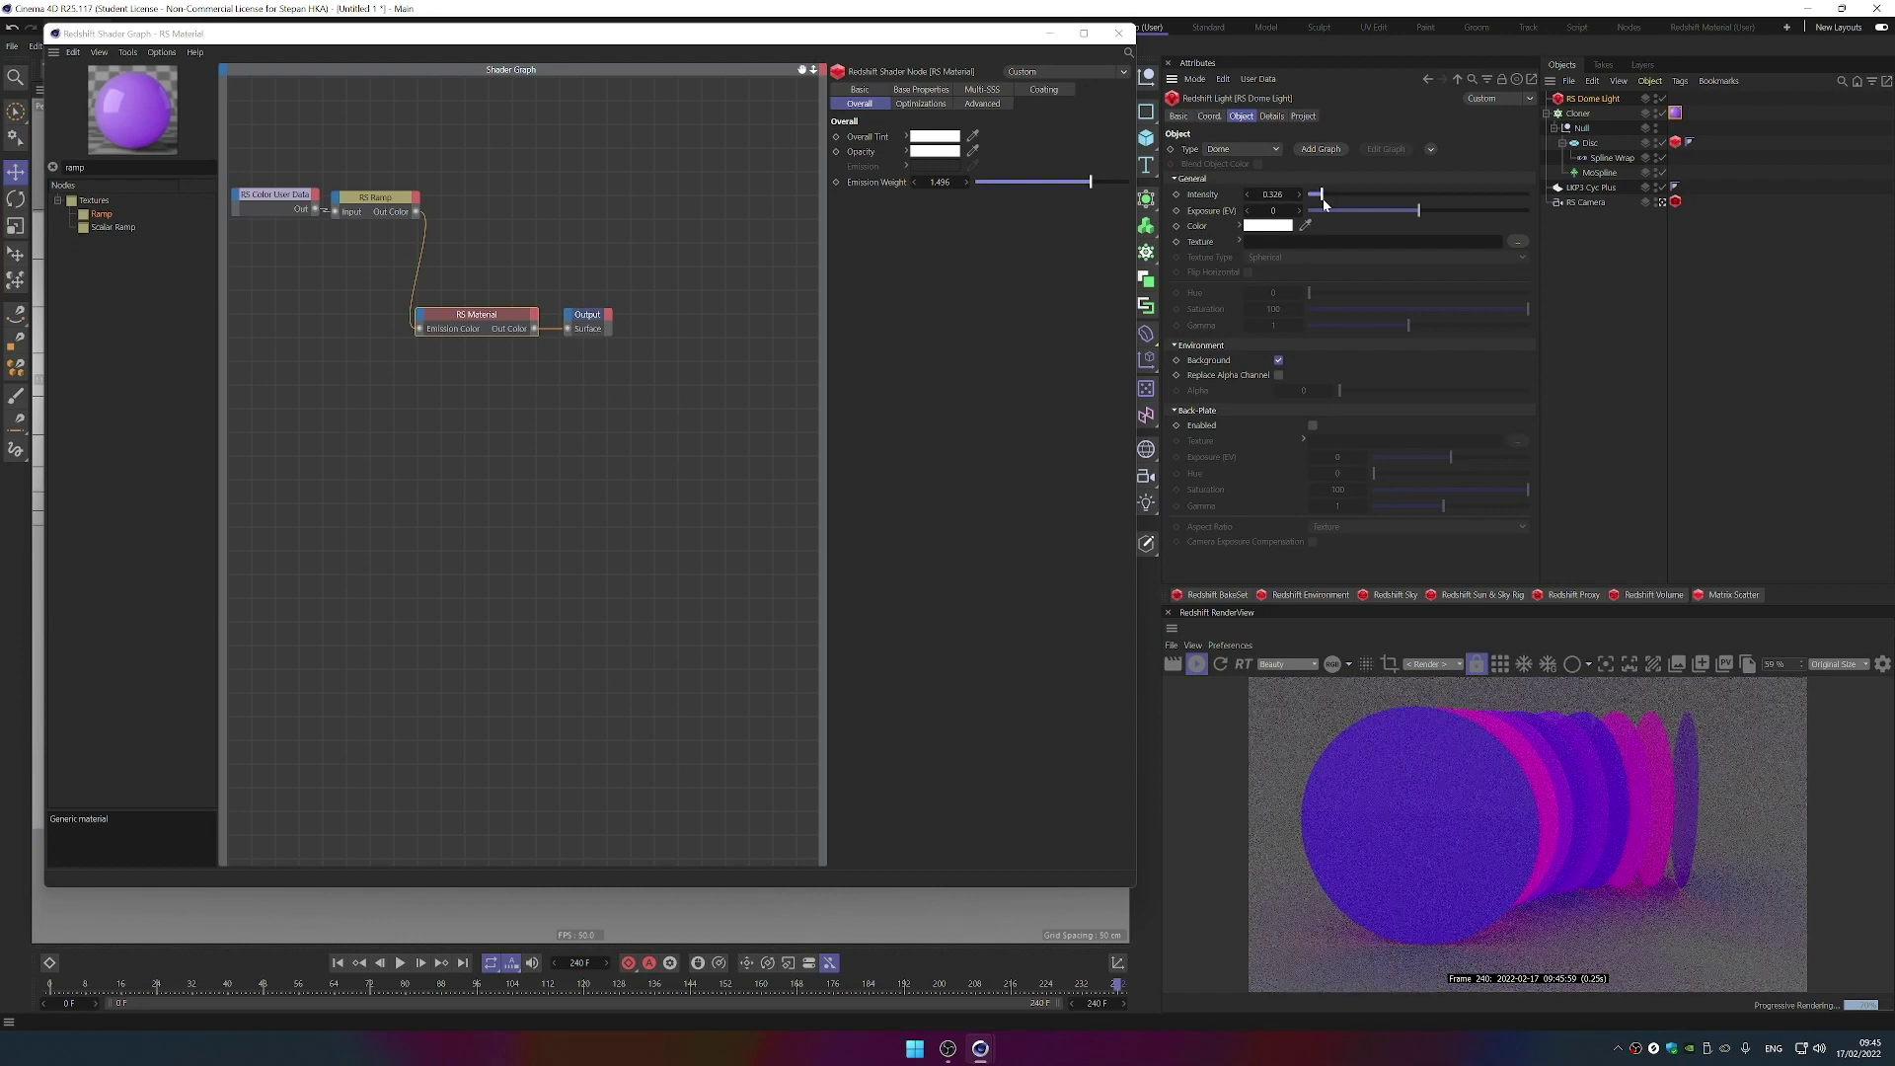
{"action": "left_click", "coordinate": [1118, 32]}
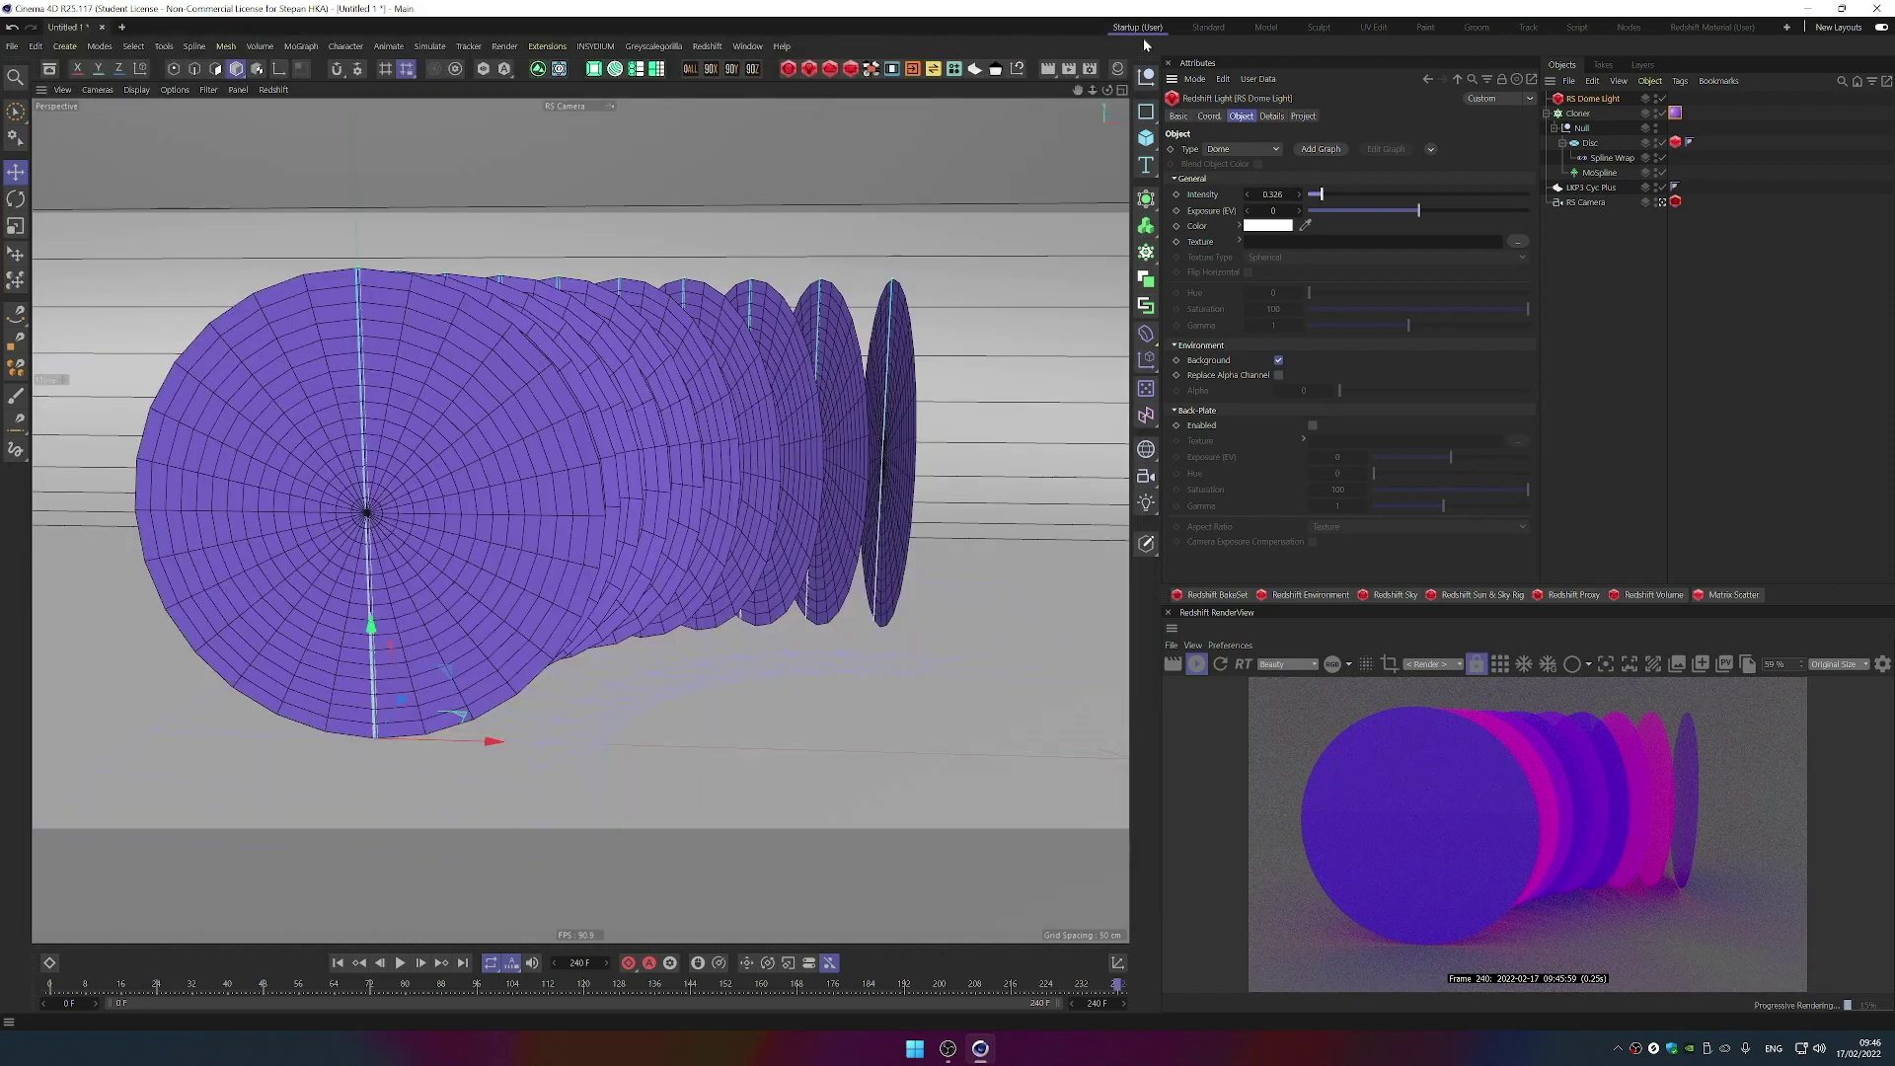
- Tilt each successive clone with Cloner step rotations of -4°, 0.7° and 2.6°
{"action": "left_click", "coordinate": [1577, 112]}
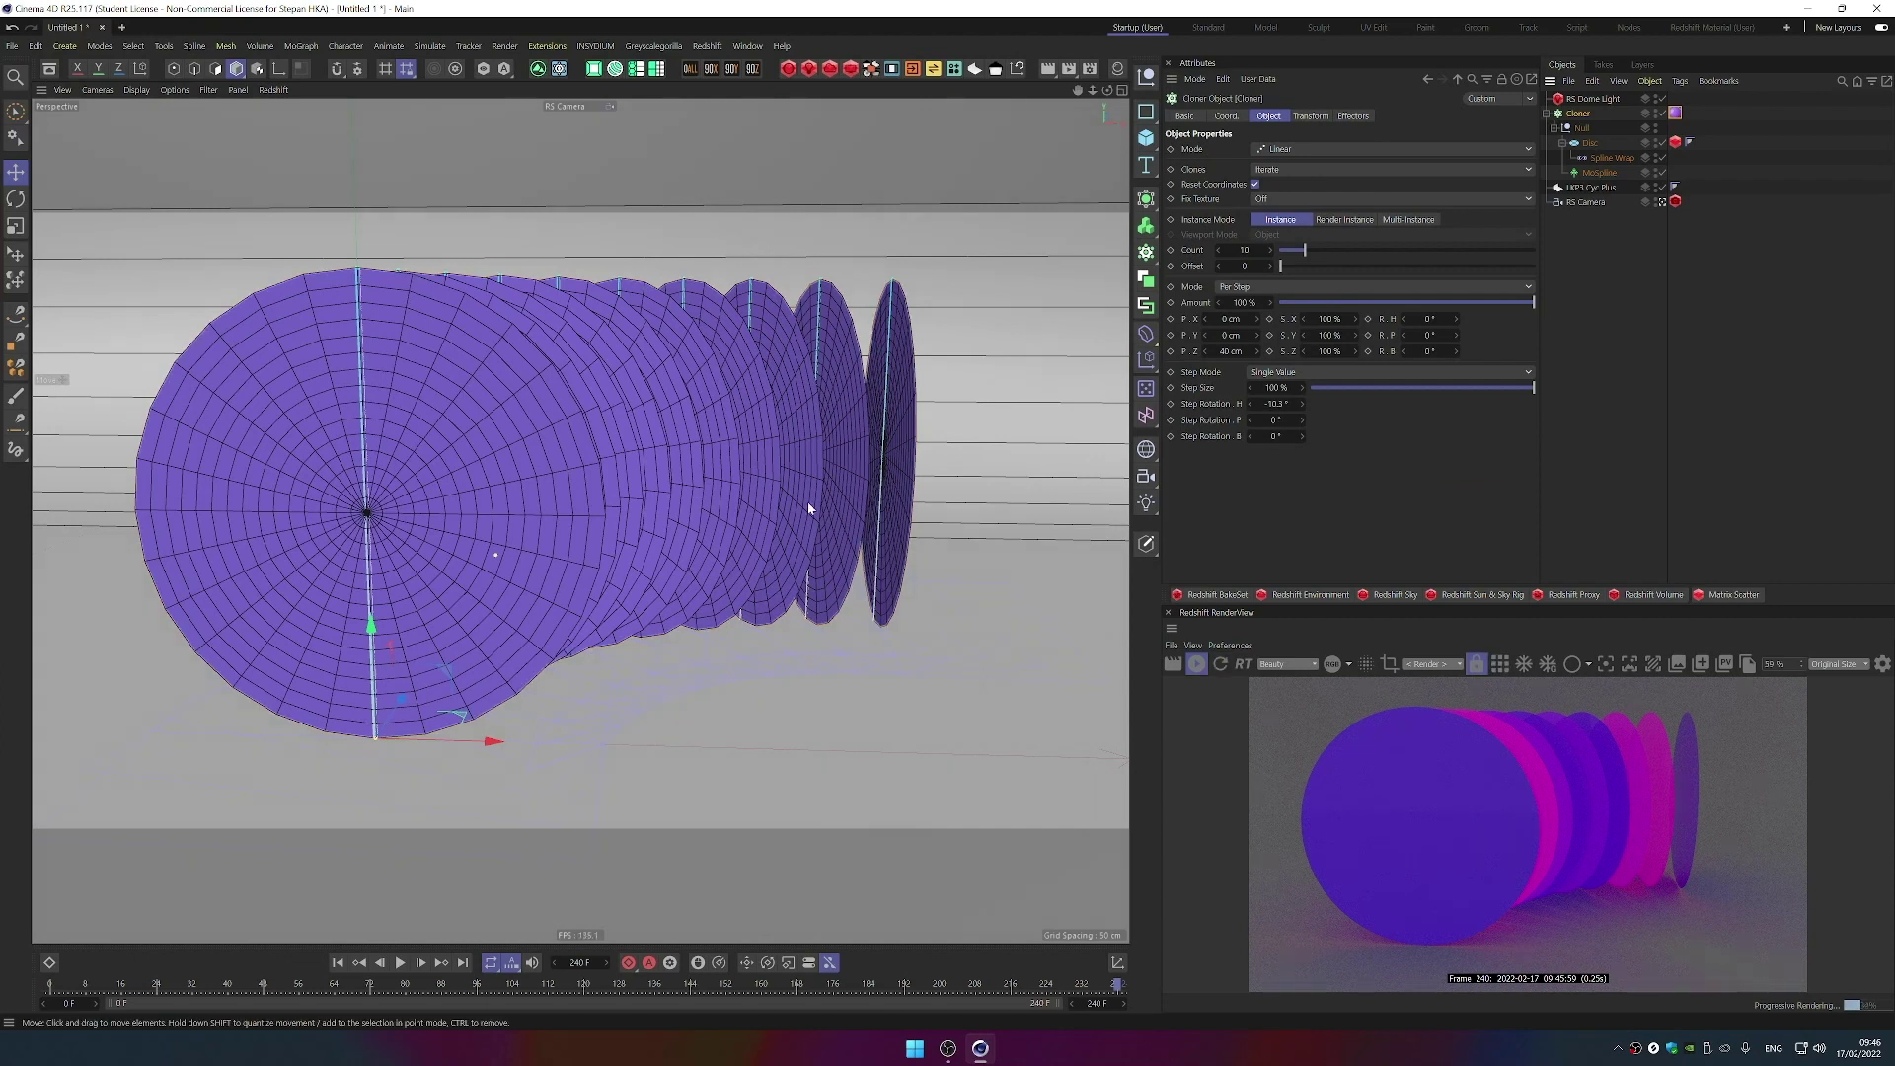
{"action": "mouse_move", "coordinate": [1271, 420]}
{"action": "left_mouse_down"}
{"action": "mouse_move", "coordinate": [1293, 420]}
{"action": "mouse_move", "coordinate": [1260, 403]}
{"action": "left_mouse_up"}
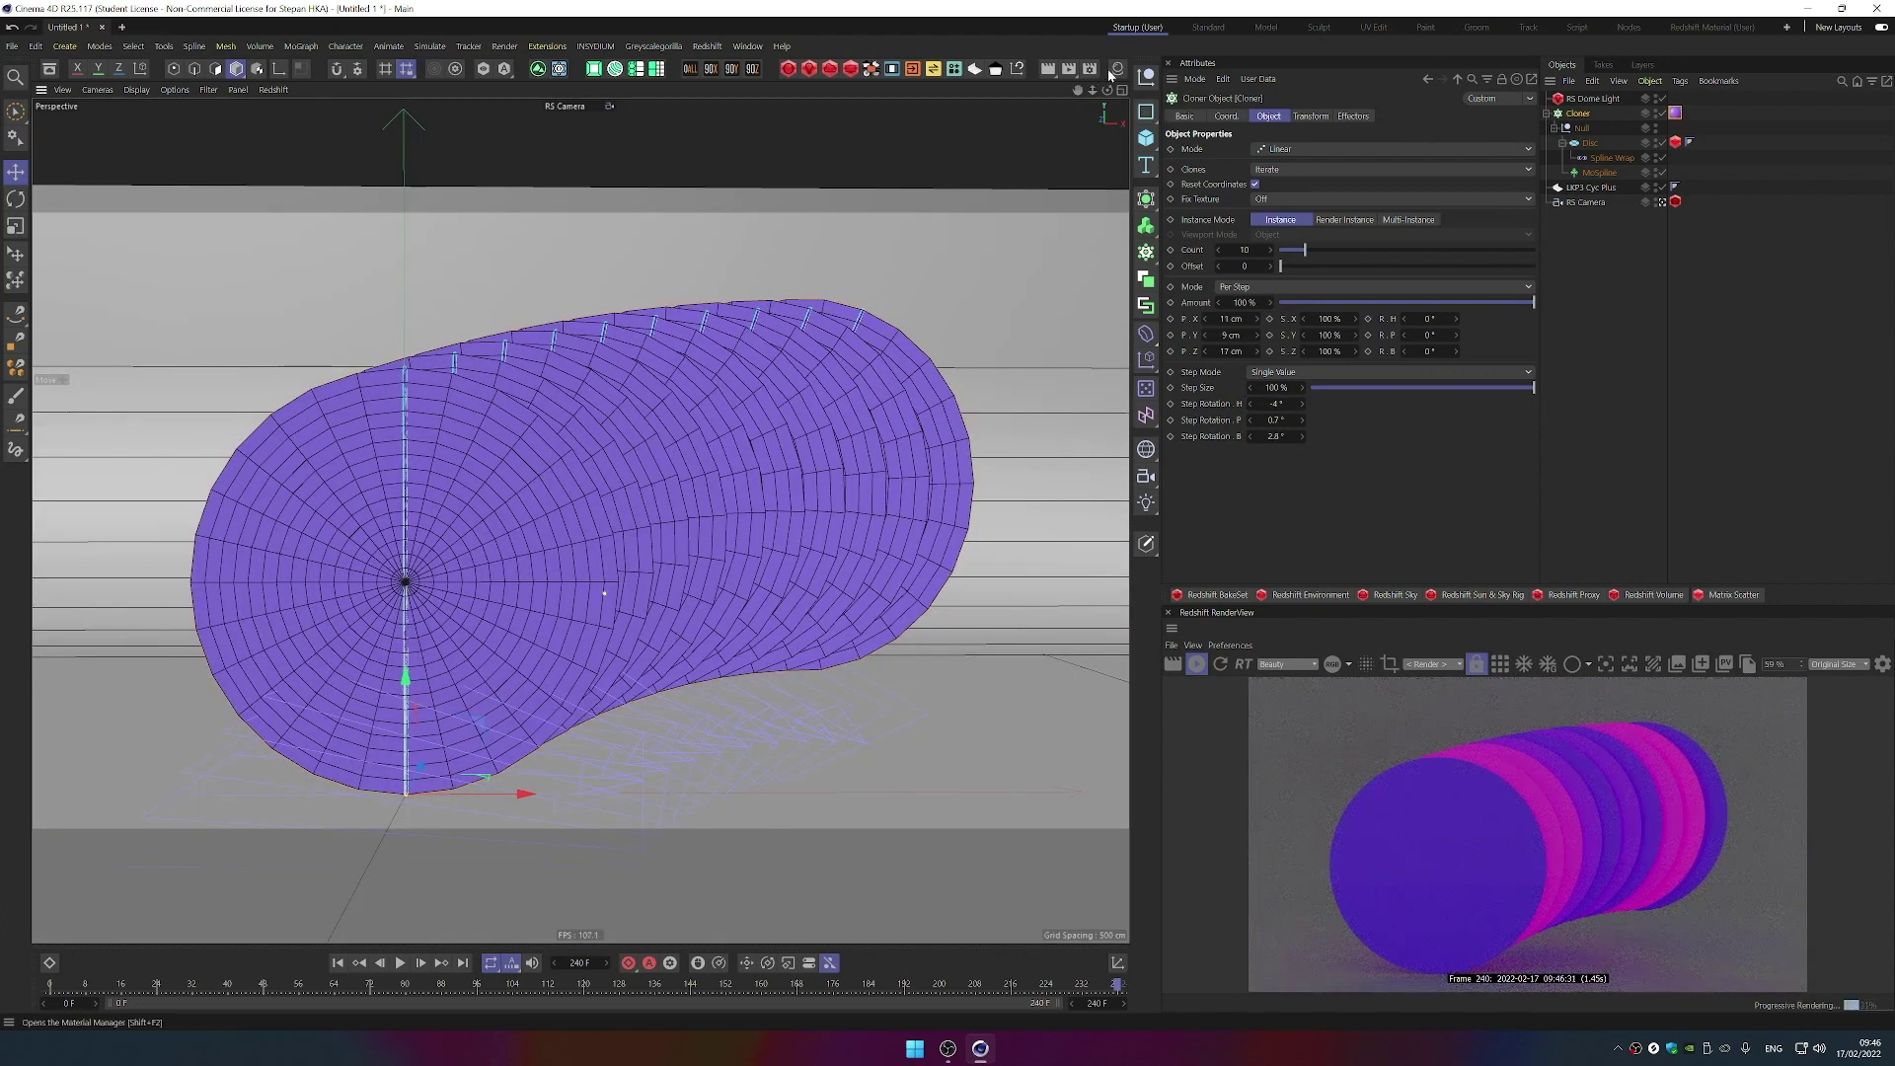
{"action": "left_click", "coordinate": [789, 68]}
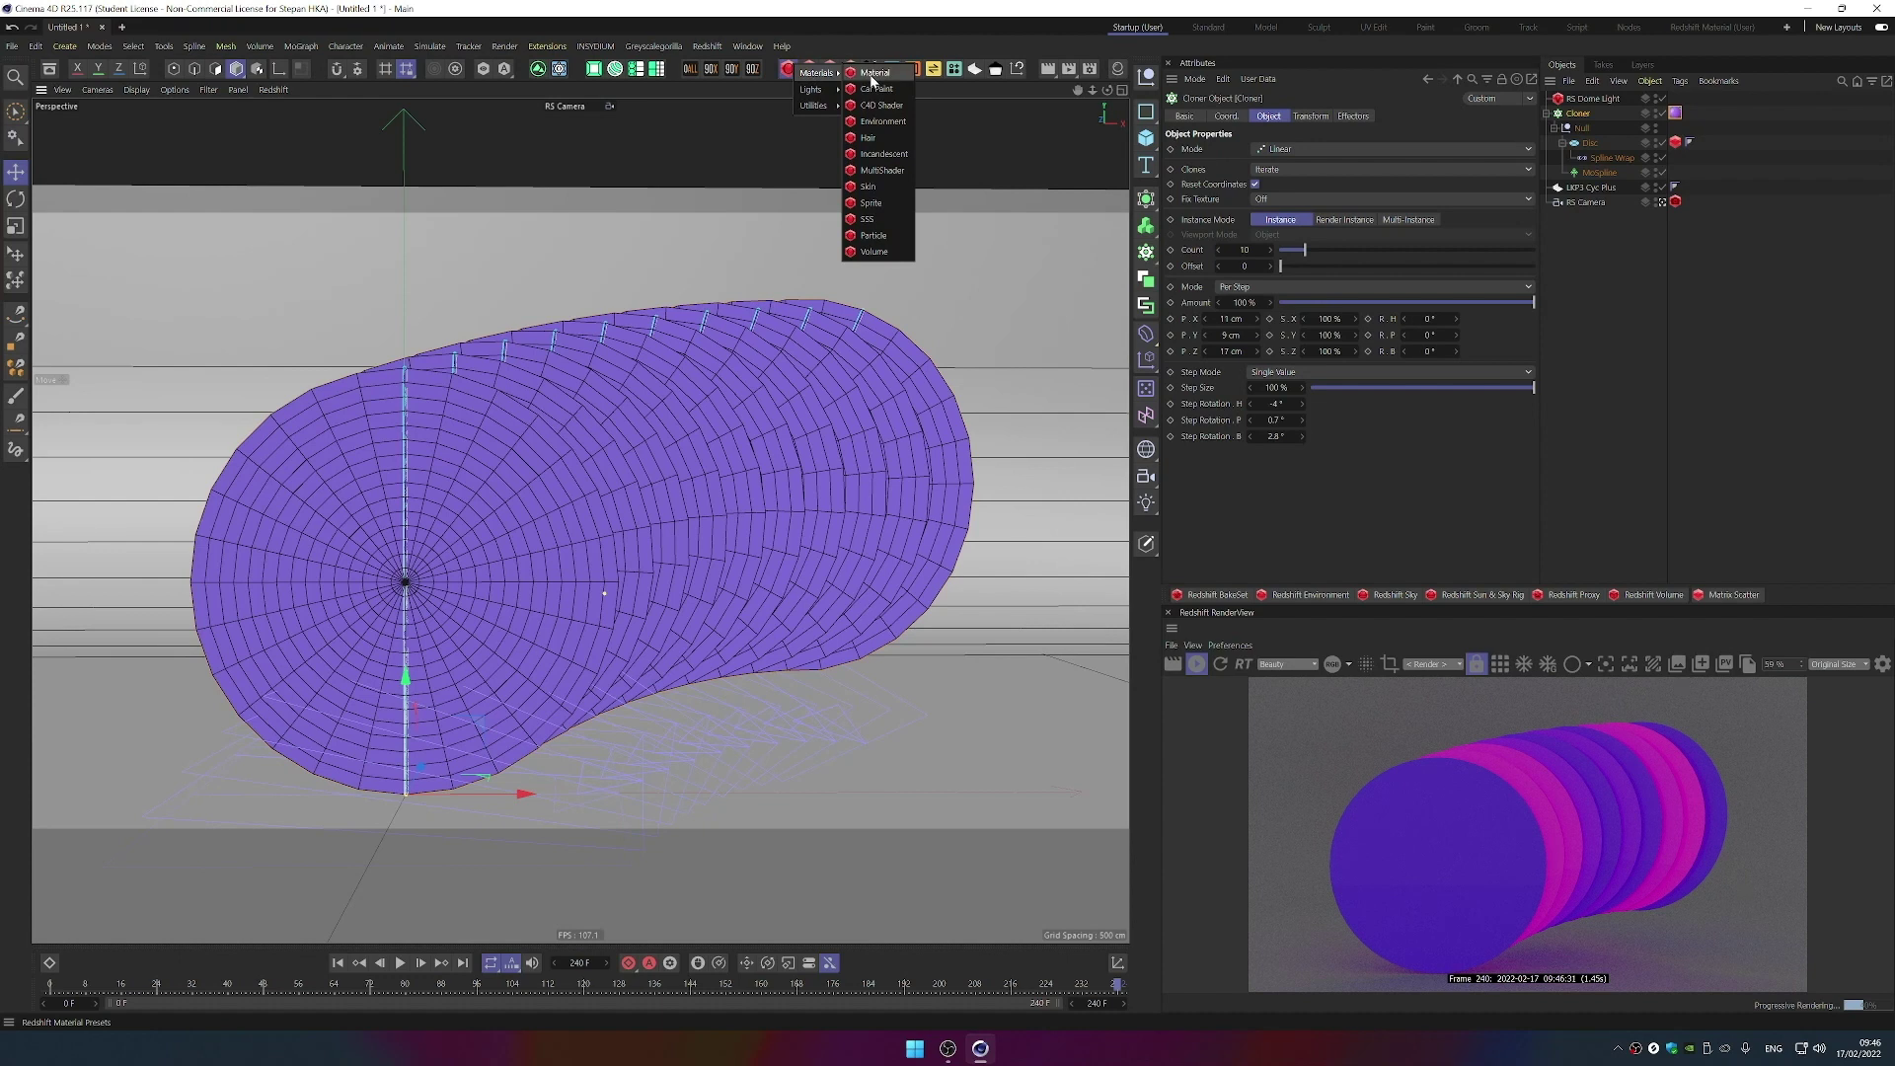
- Create a new Redshift material and apply it to the RSFS Cyc Plus backdrop
{"action": "left_click", "coordinate": [873, 75]}
{"action": "left_click_drag", "start_coordinate": [1234, 162], "coordinate": [1598, 194]}
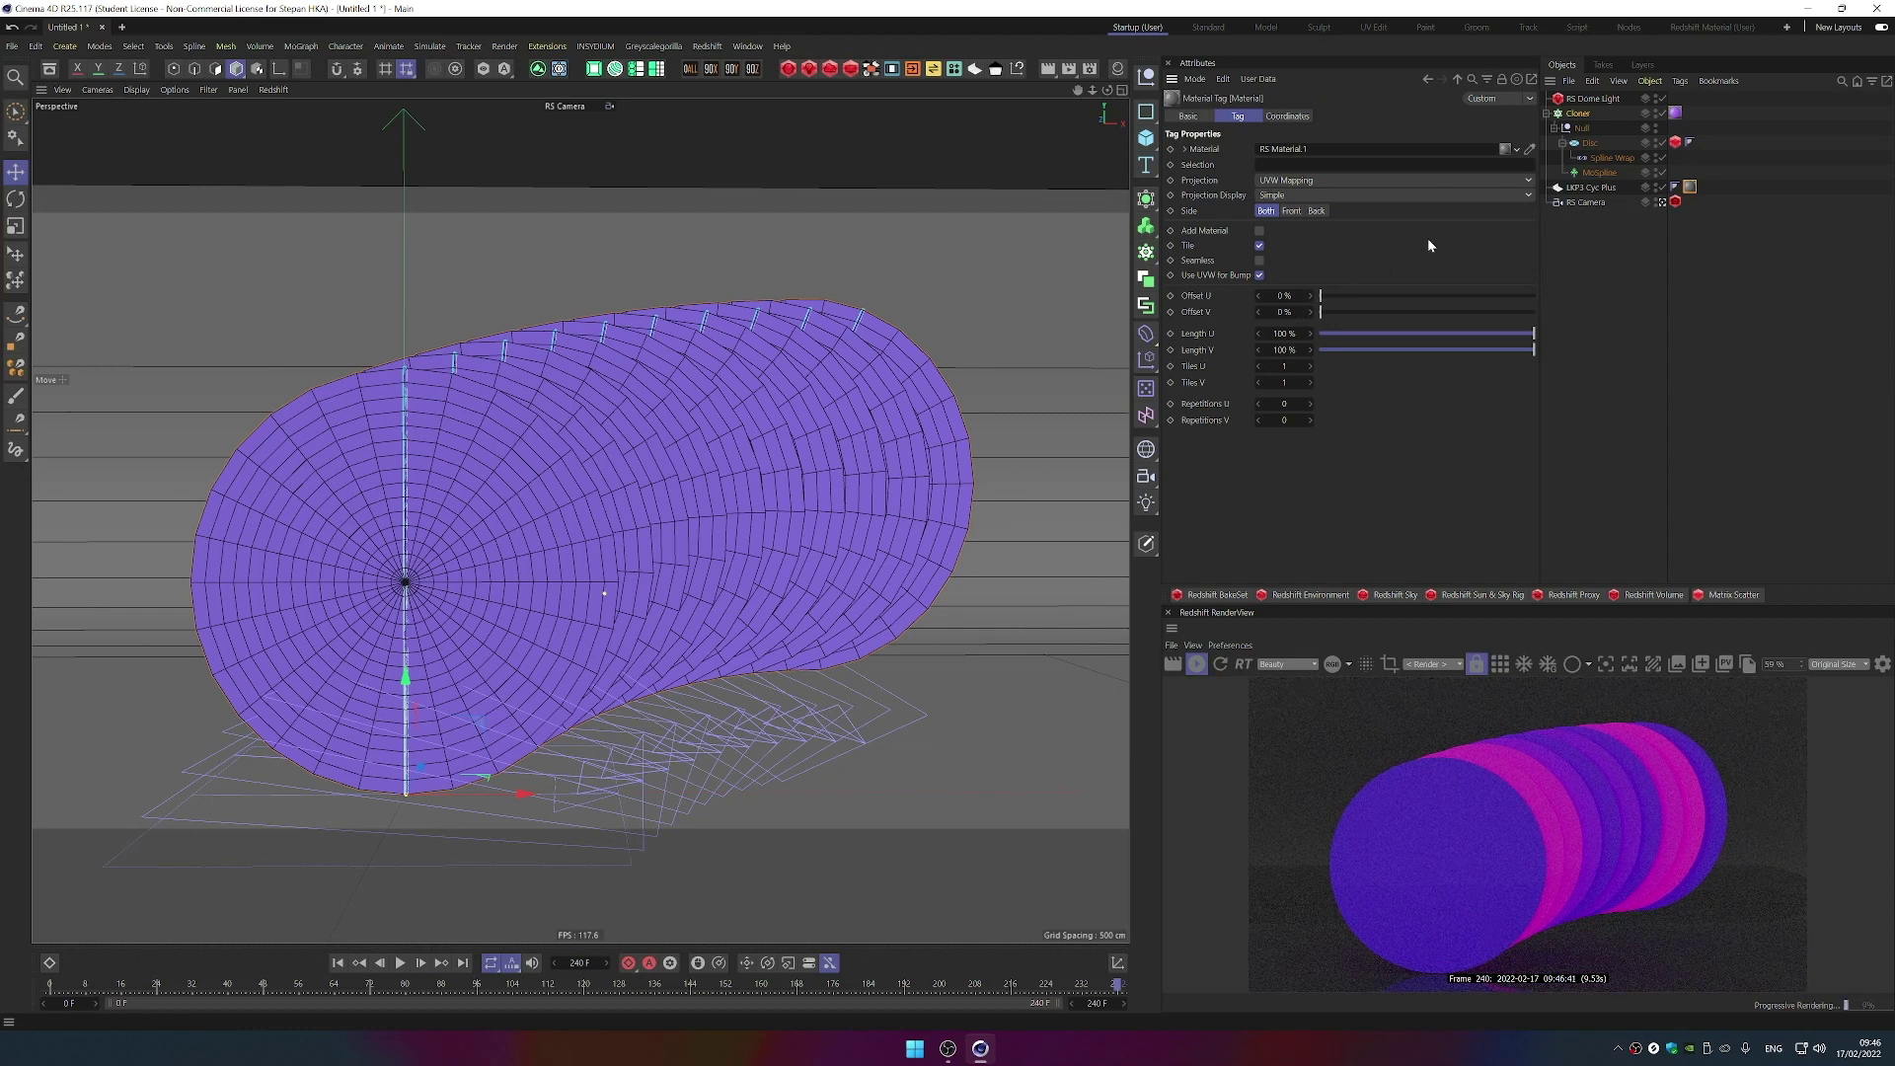
{"action": "double_click", "coordinate": [1690, 186]}
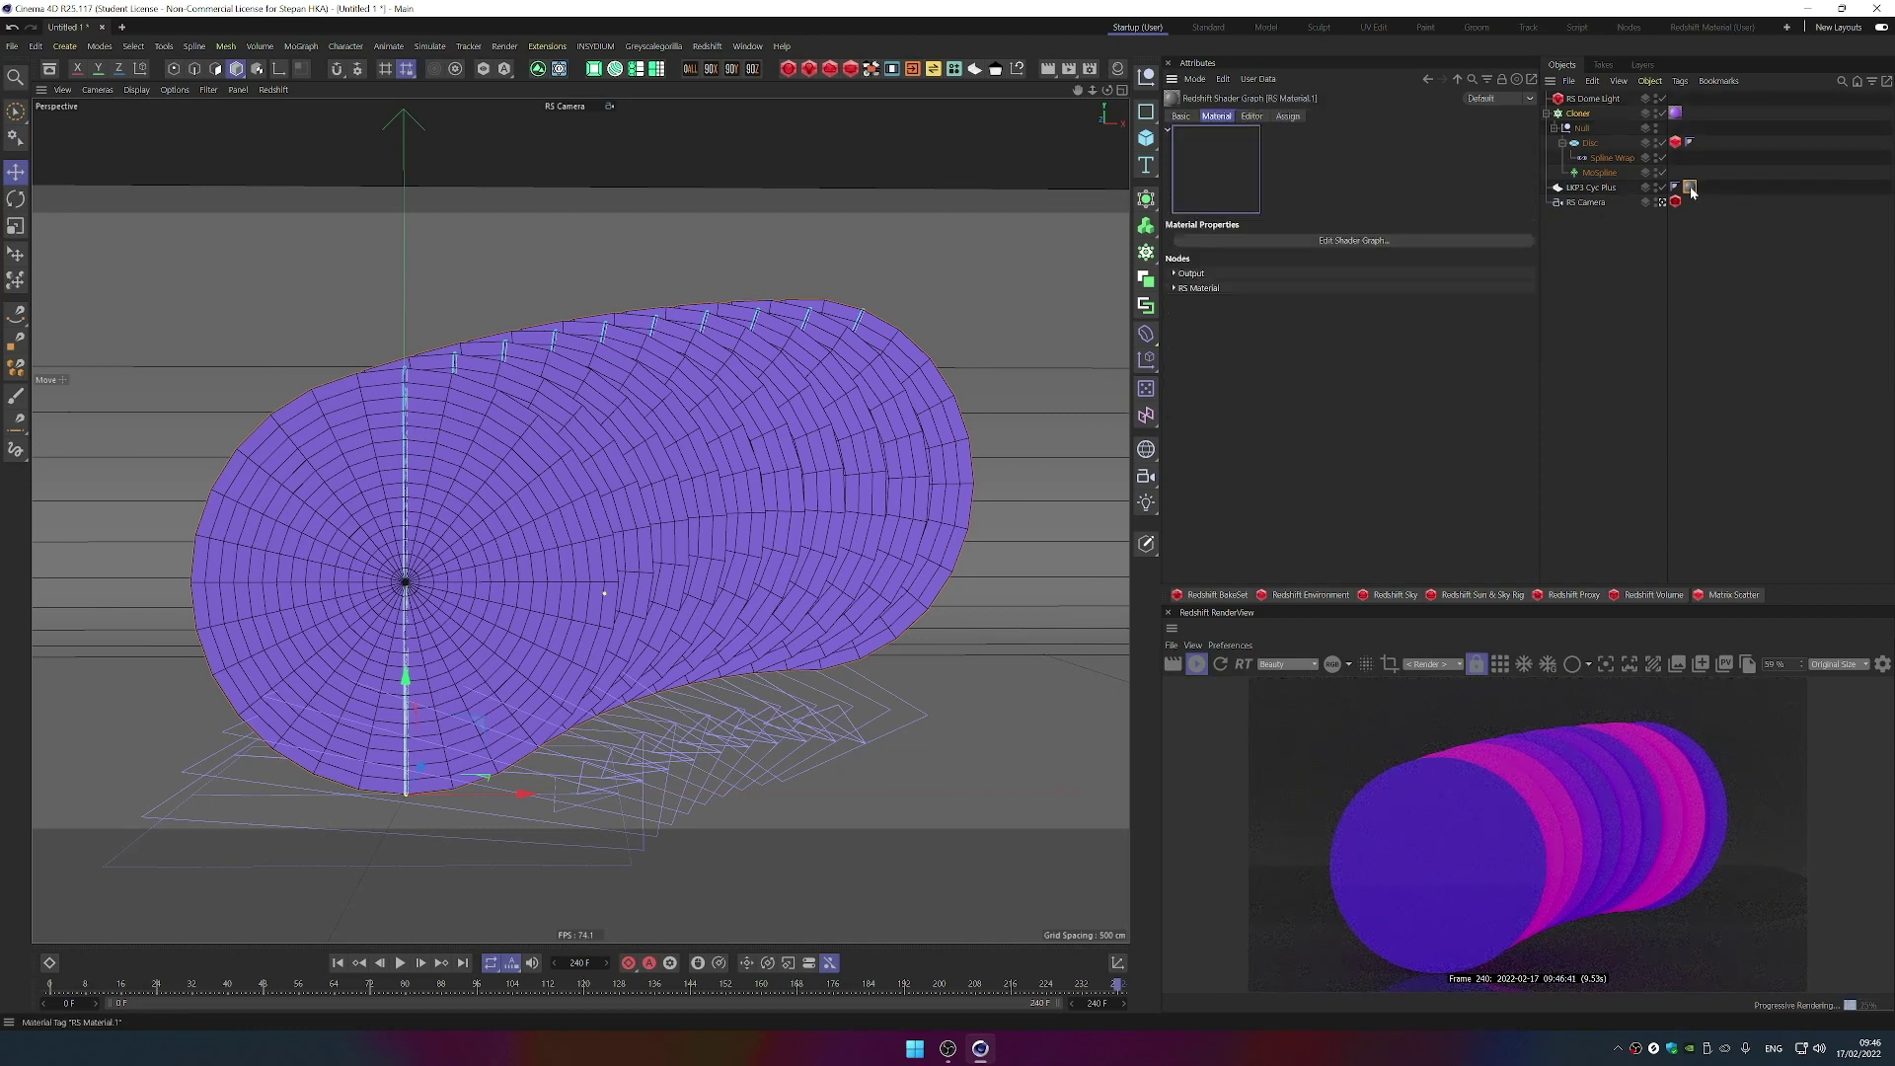
{"action": "left_click", "coordinate": [1368, 243]}
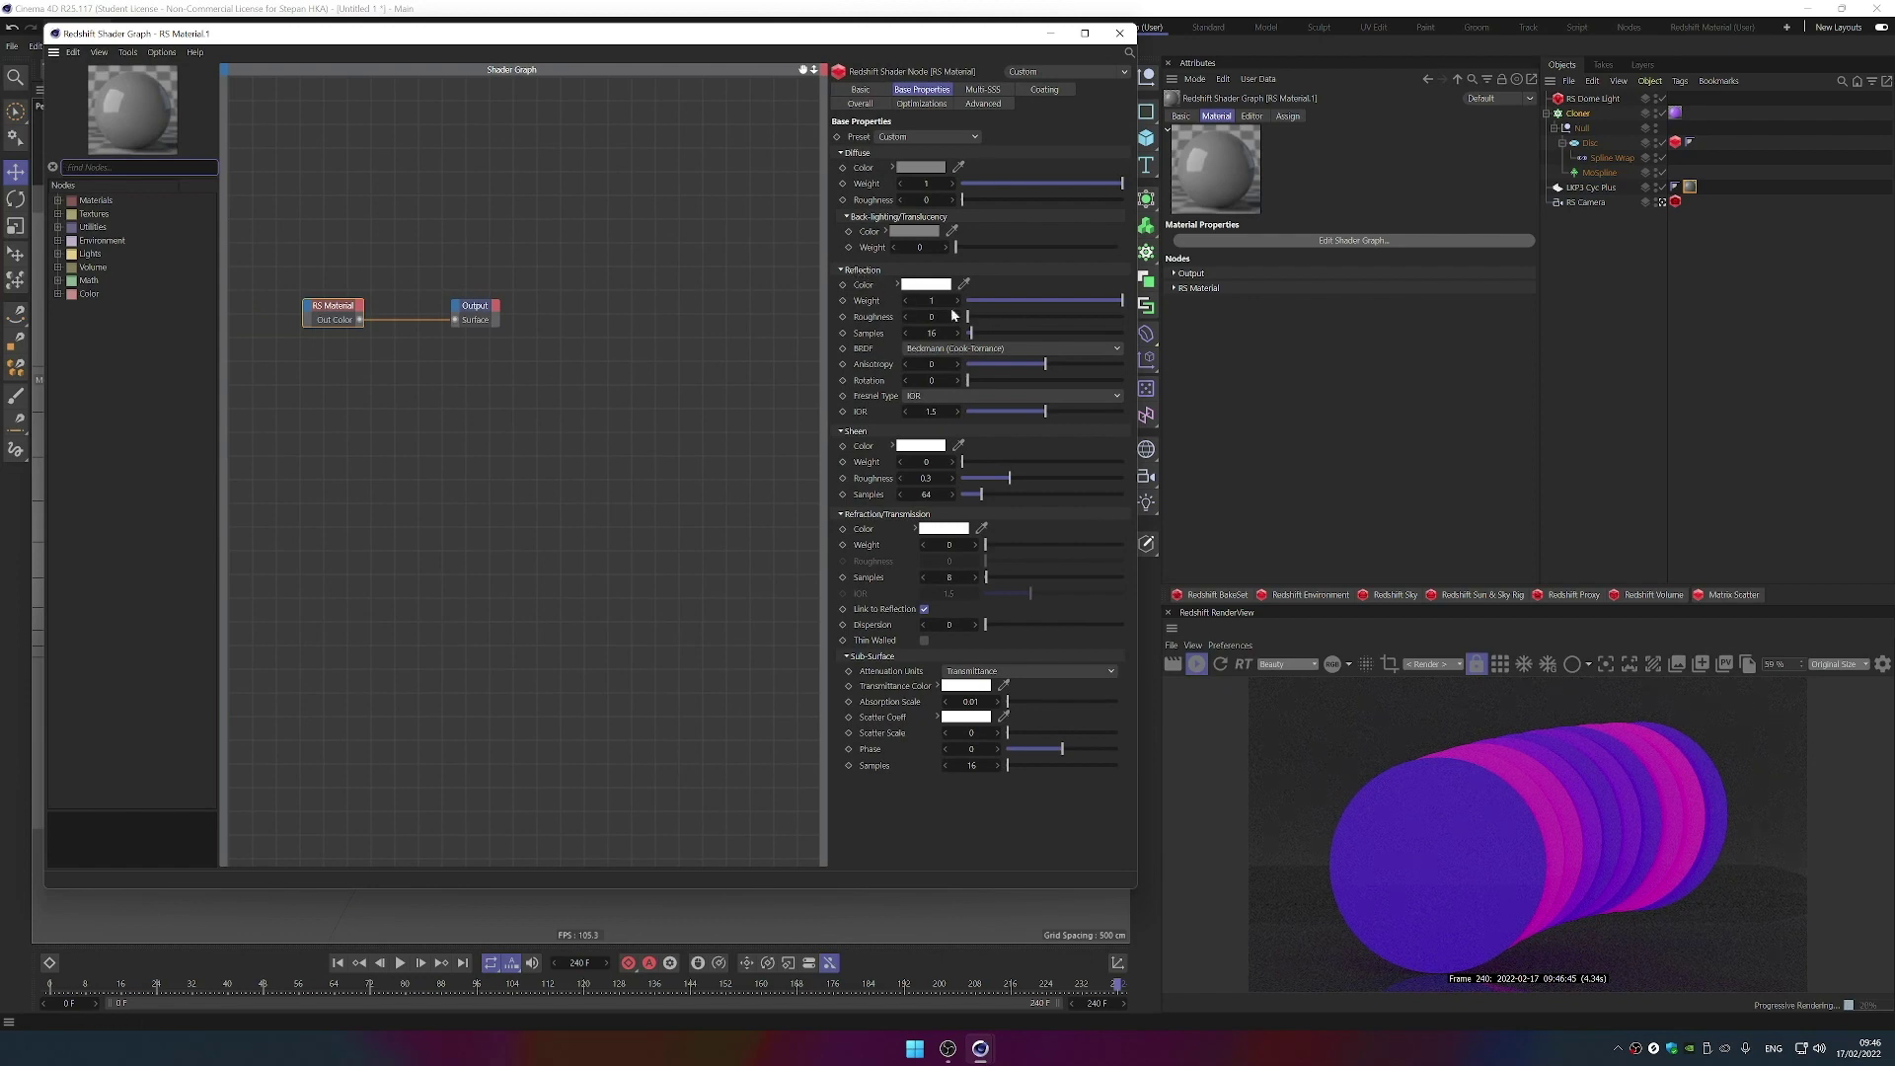
- Set the backdrop's reflection roughness to 1 and sample a muted mauve diffuse colour from the render
{"action": "left_click_drag", "start_coordinate": [1009, 316], "coordinate": [1123, 294]}
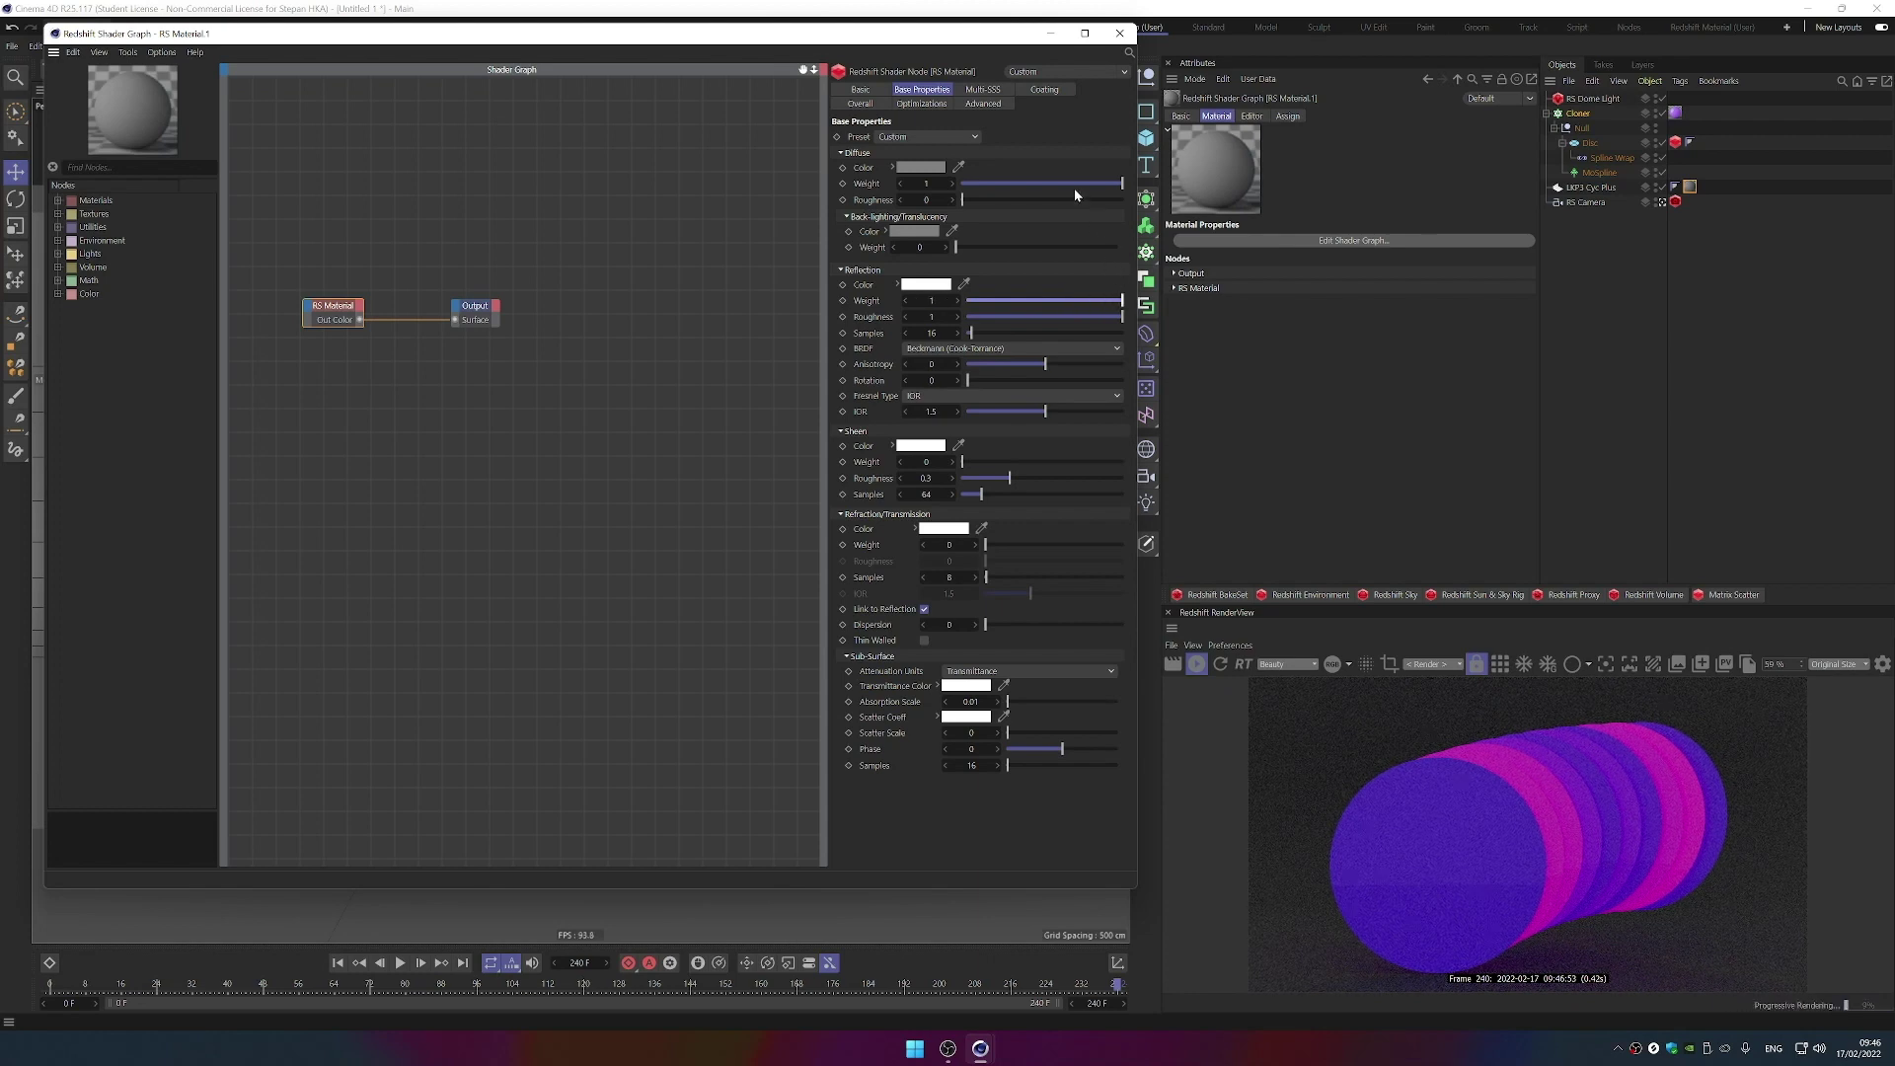
{"action": "left_click", "coordinate": [927, 166]}
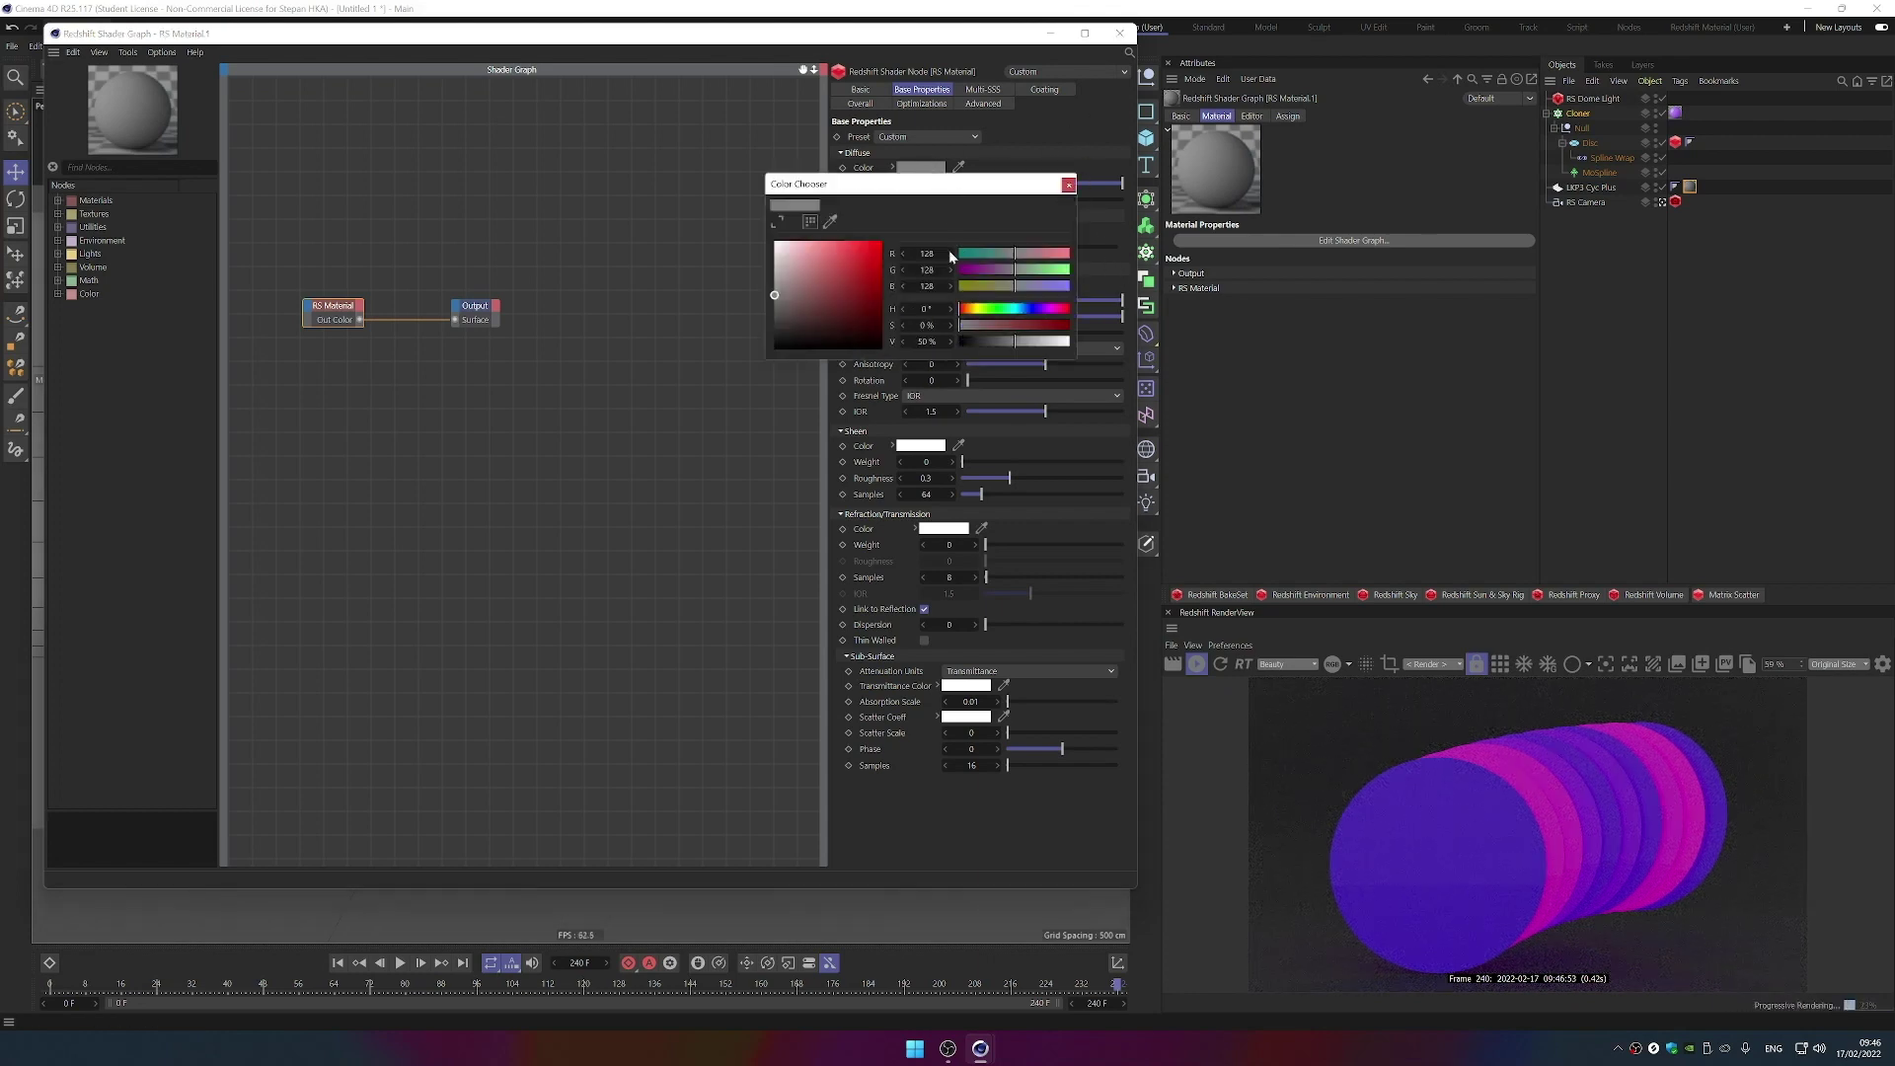
{"action": "left_click", "coordinate": [830, 221]}
{"action": "left_click", "coordinate": [1574, 778]}
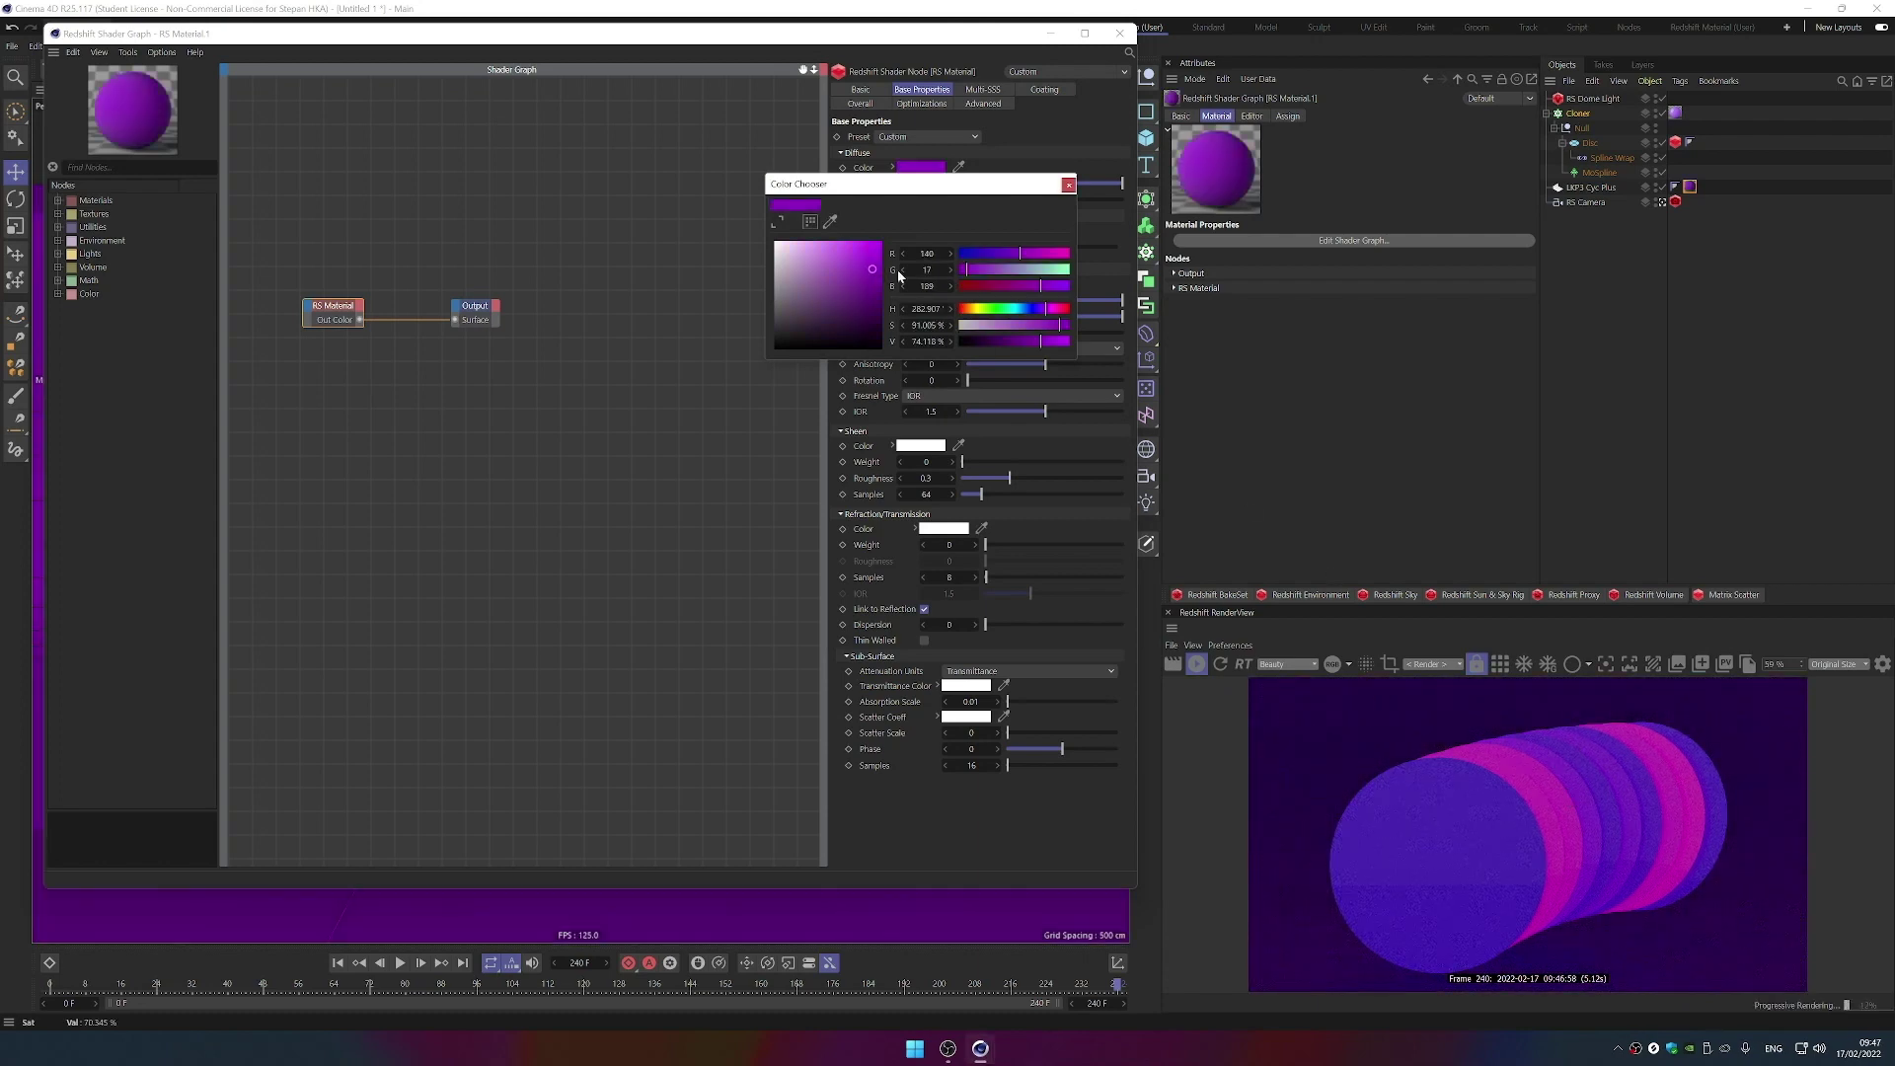
{"action": "left_click", "coordinate": [831, 222]}
{"action": "left_click", "coordinate": [1540, 780]}
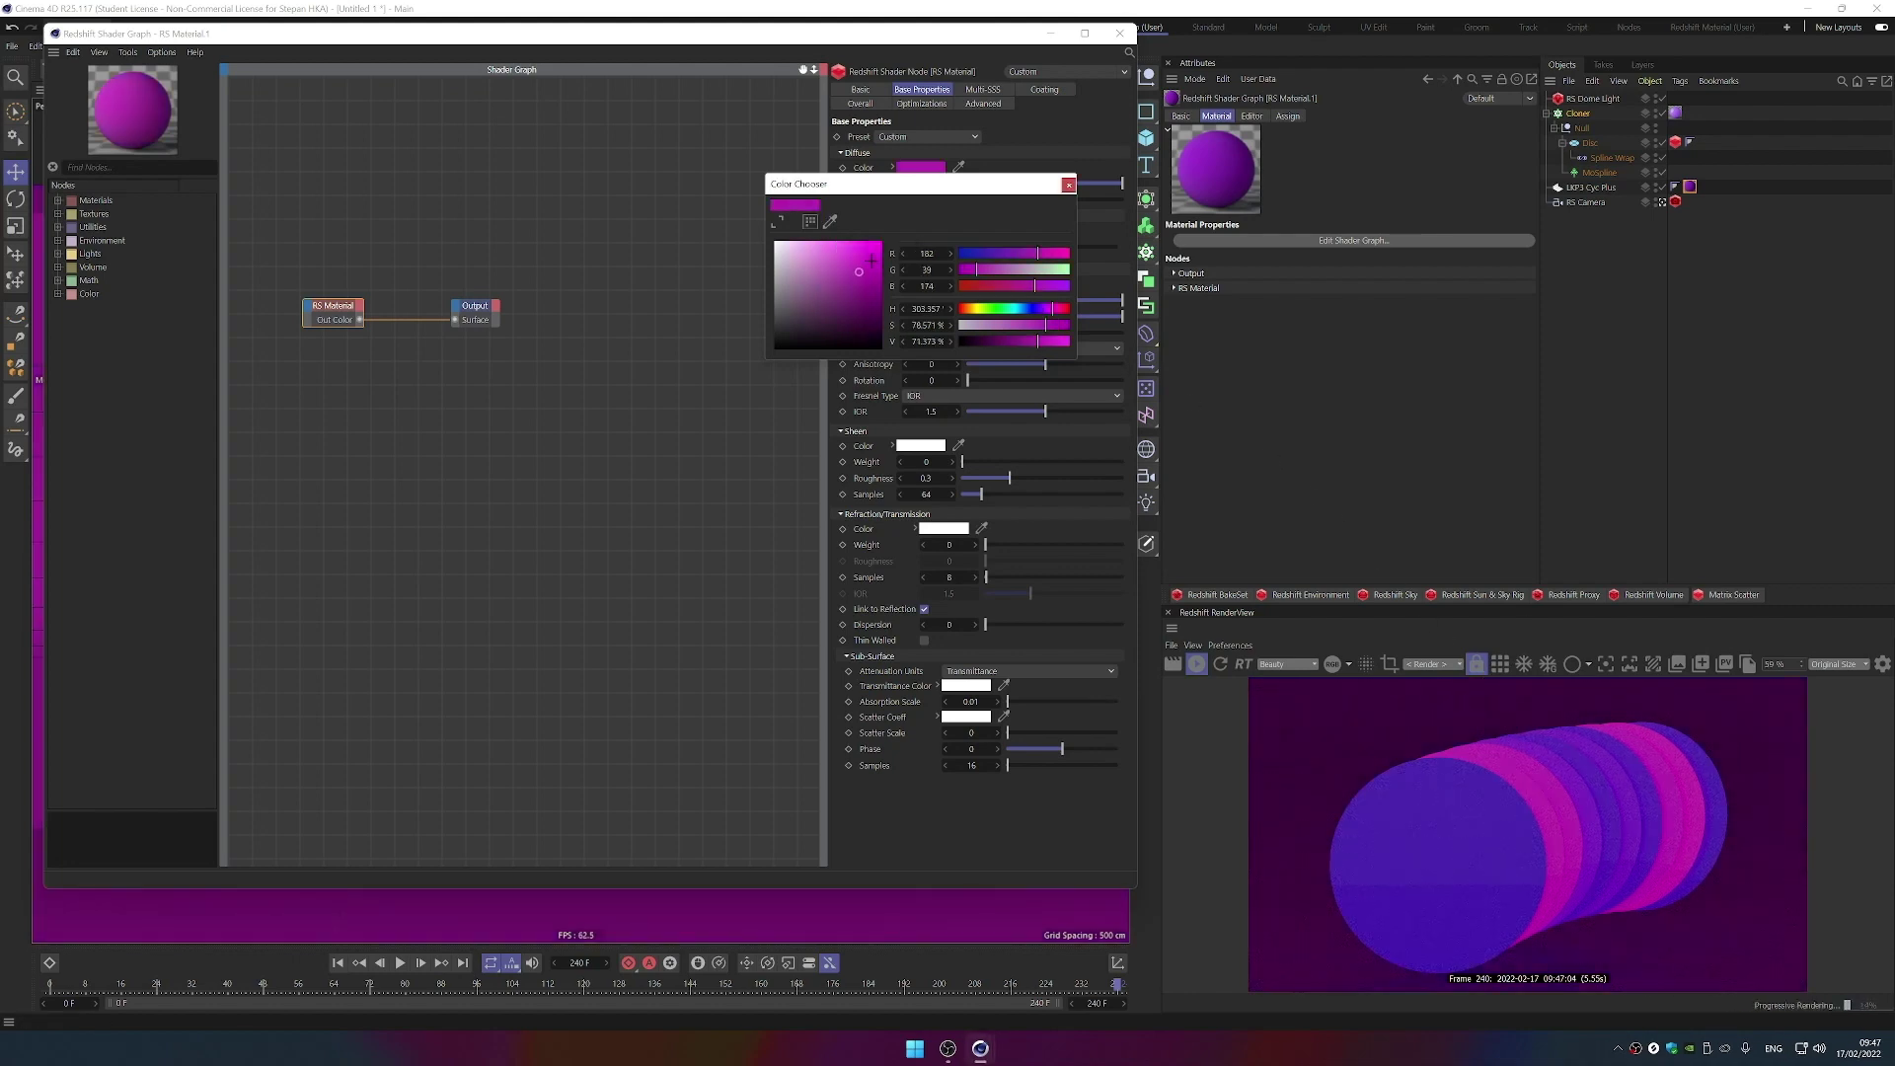
{"action": "left_click_drag", "start_coordinate": [870, 259], "coordinate": [789, 286]}
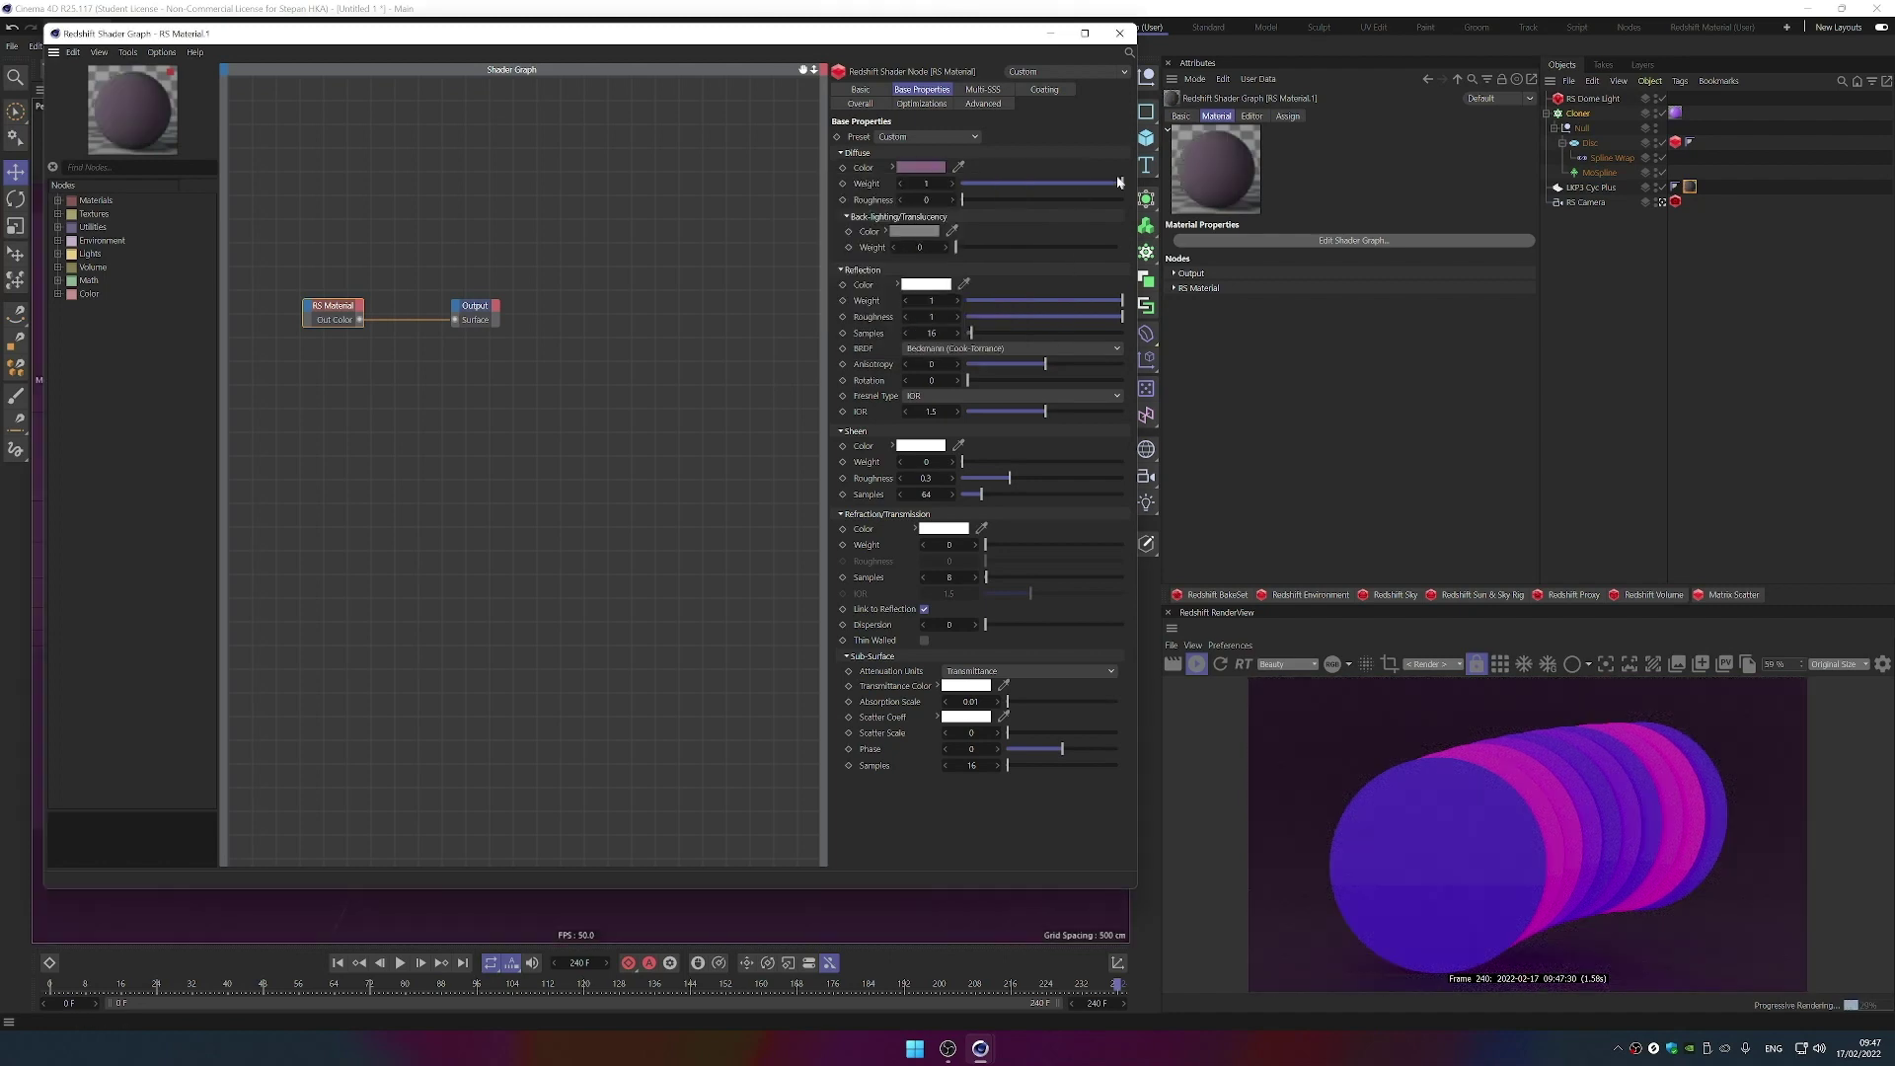
{"action": "left_click", "coordinate": [1119, 32]}
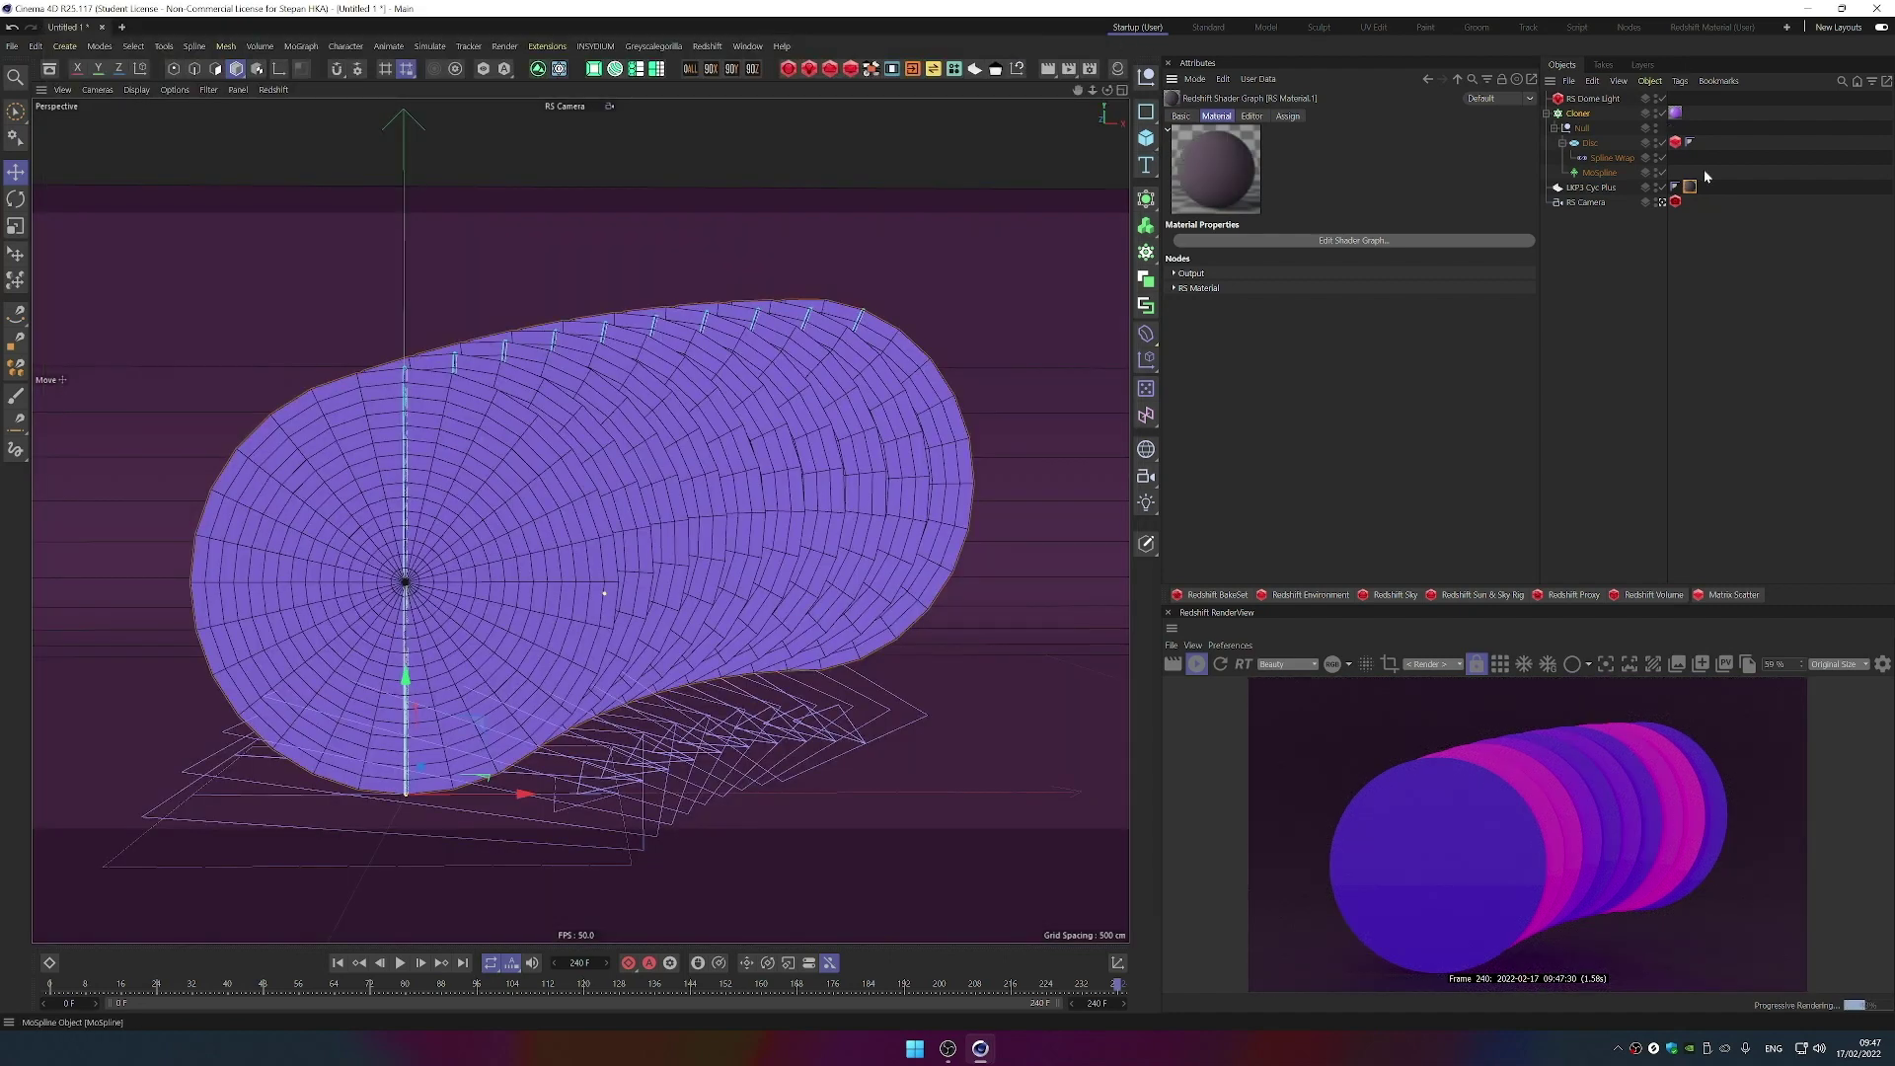
- Raise the disc material's Emission Weight to about 5.55 and bring up the RenderView post effects
{"action": "left_click", "coordinate": [1675, 115]}
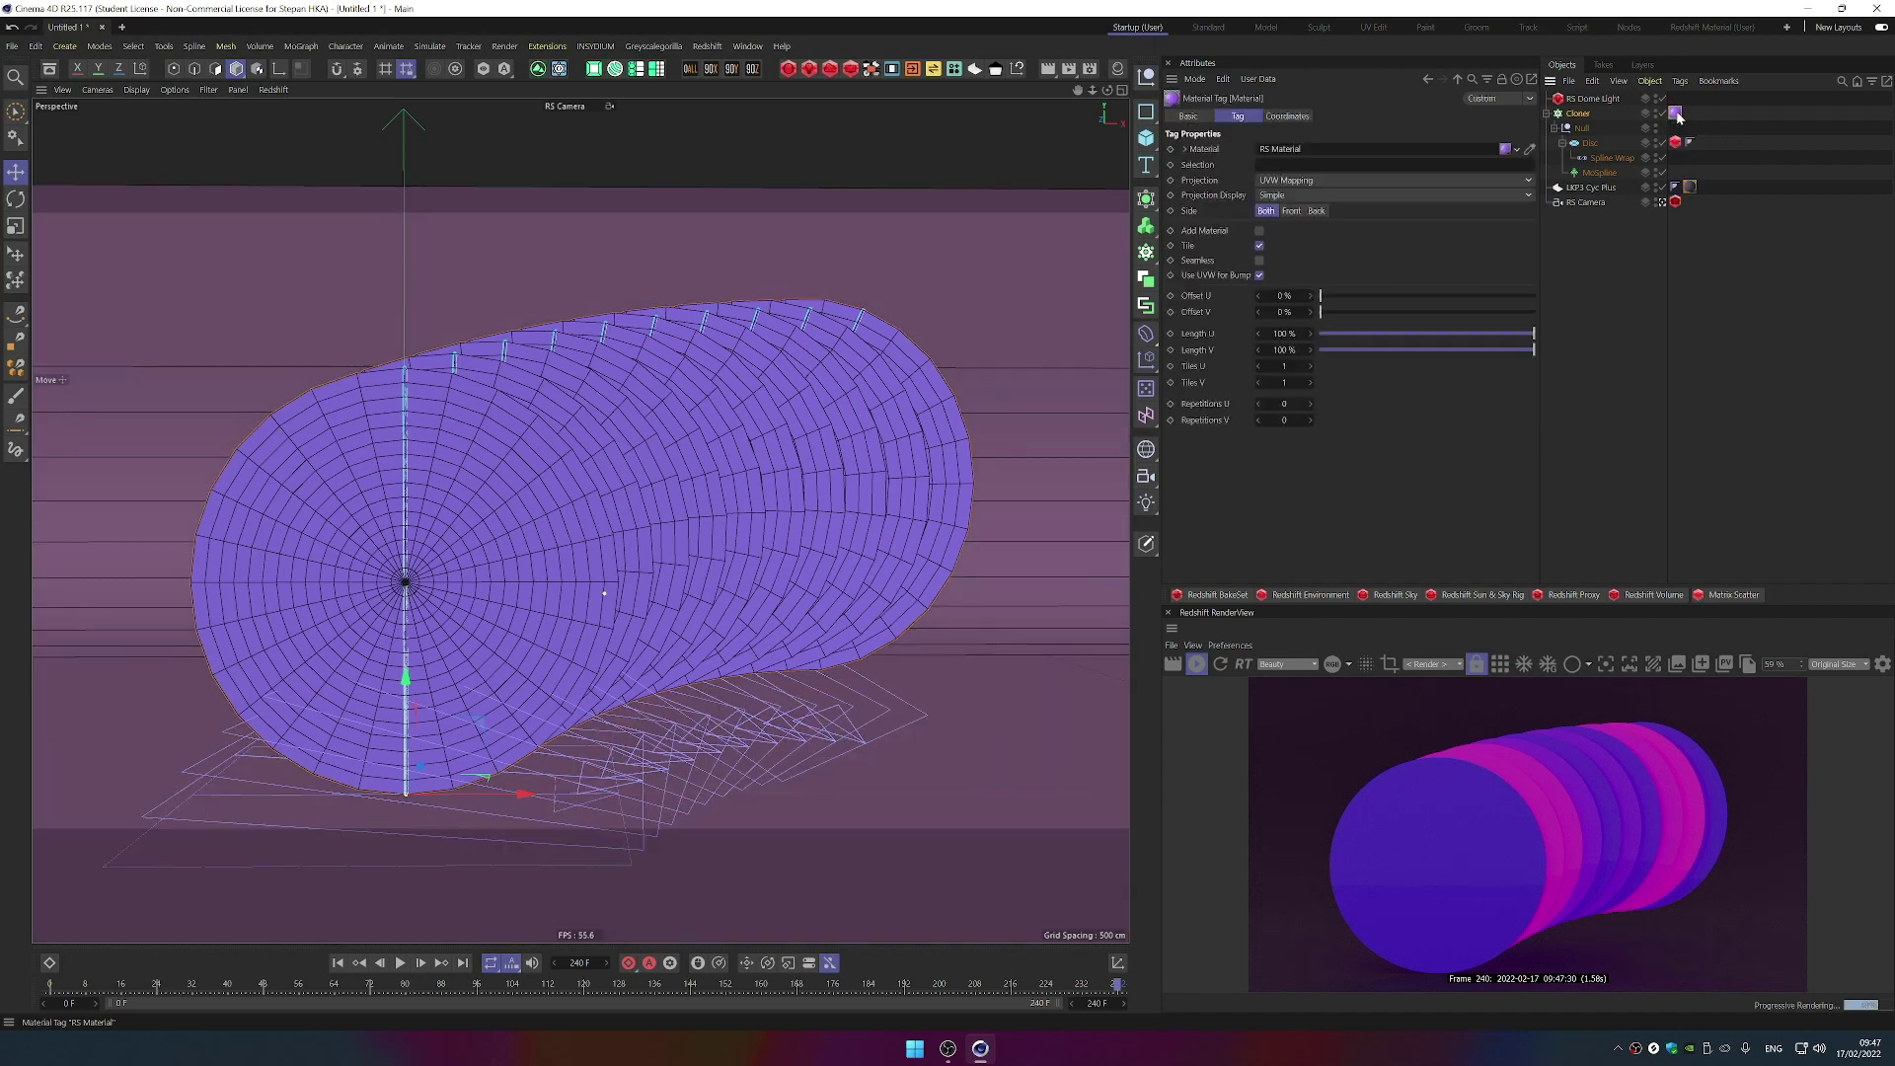
{"action": "double_click", "coordinate": [1675, 115]}
{"action": "left_click", "coordinate": [1356, 241]}
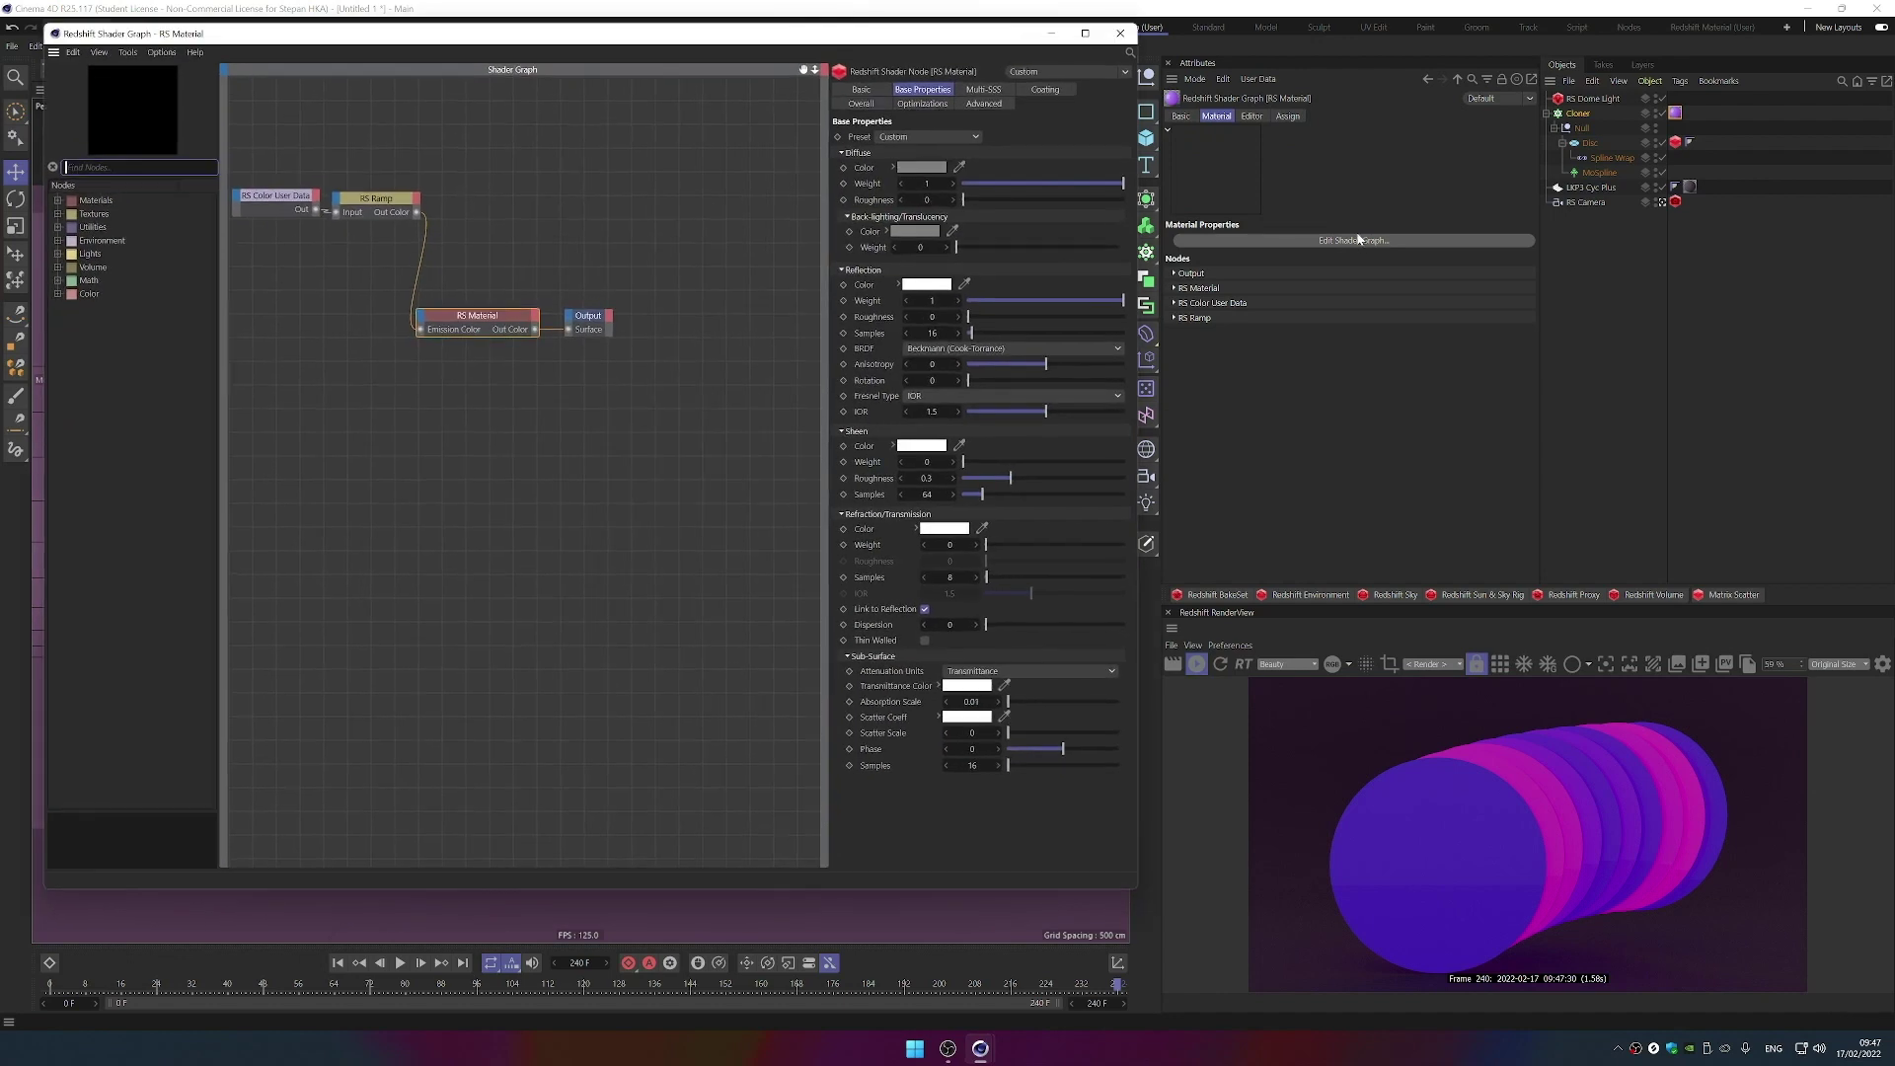
{"action": "left_click", "coordinate": [866, 104]}
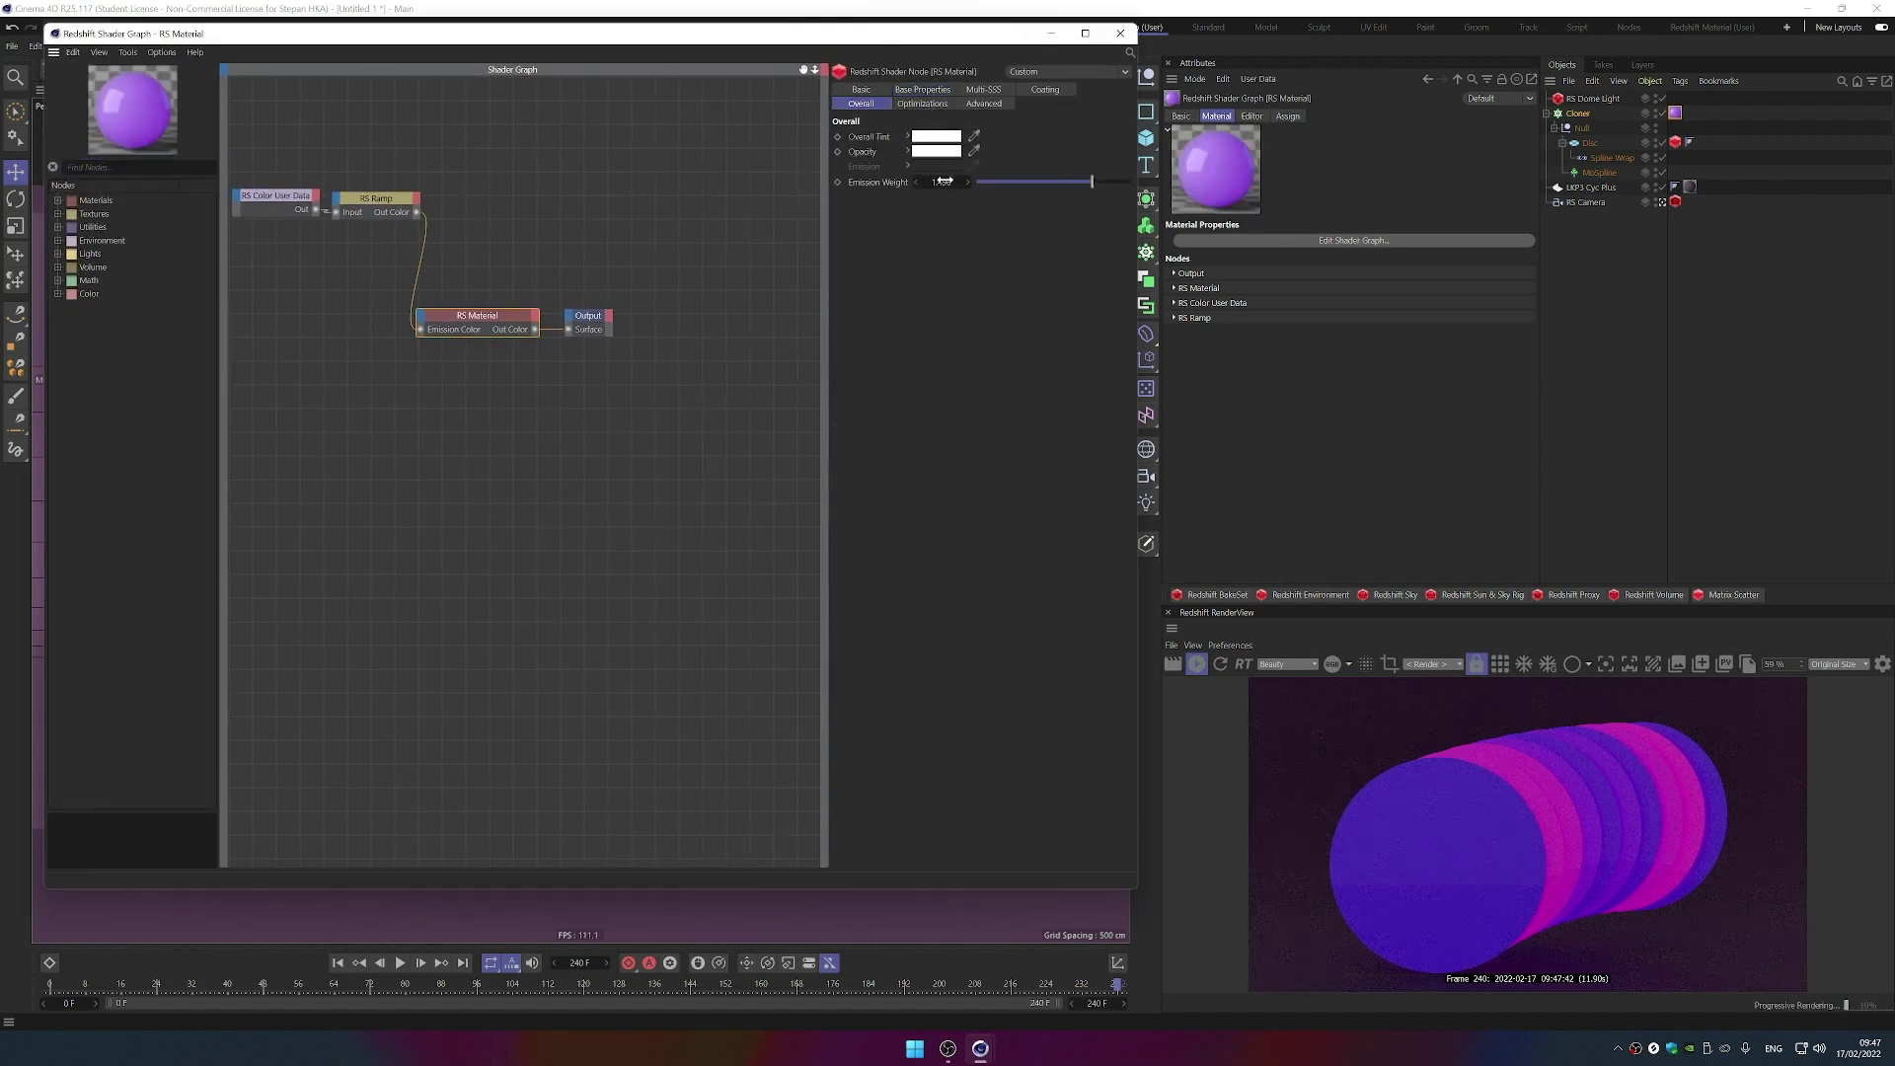
{"action": "left_click_drag", "start_coordinate": [969, 182], "coordinate": [1026, 182]}
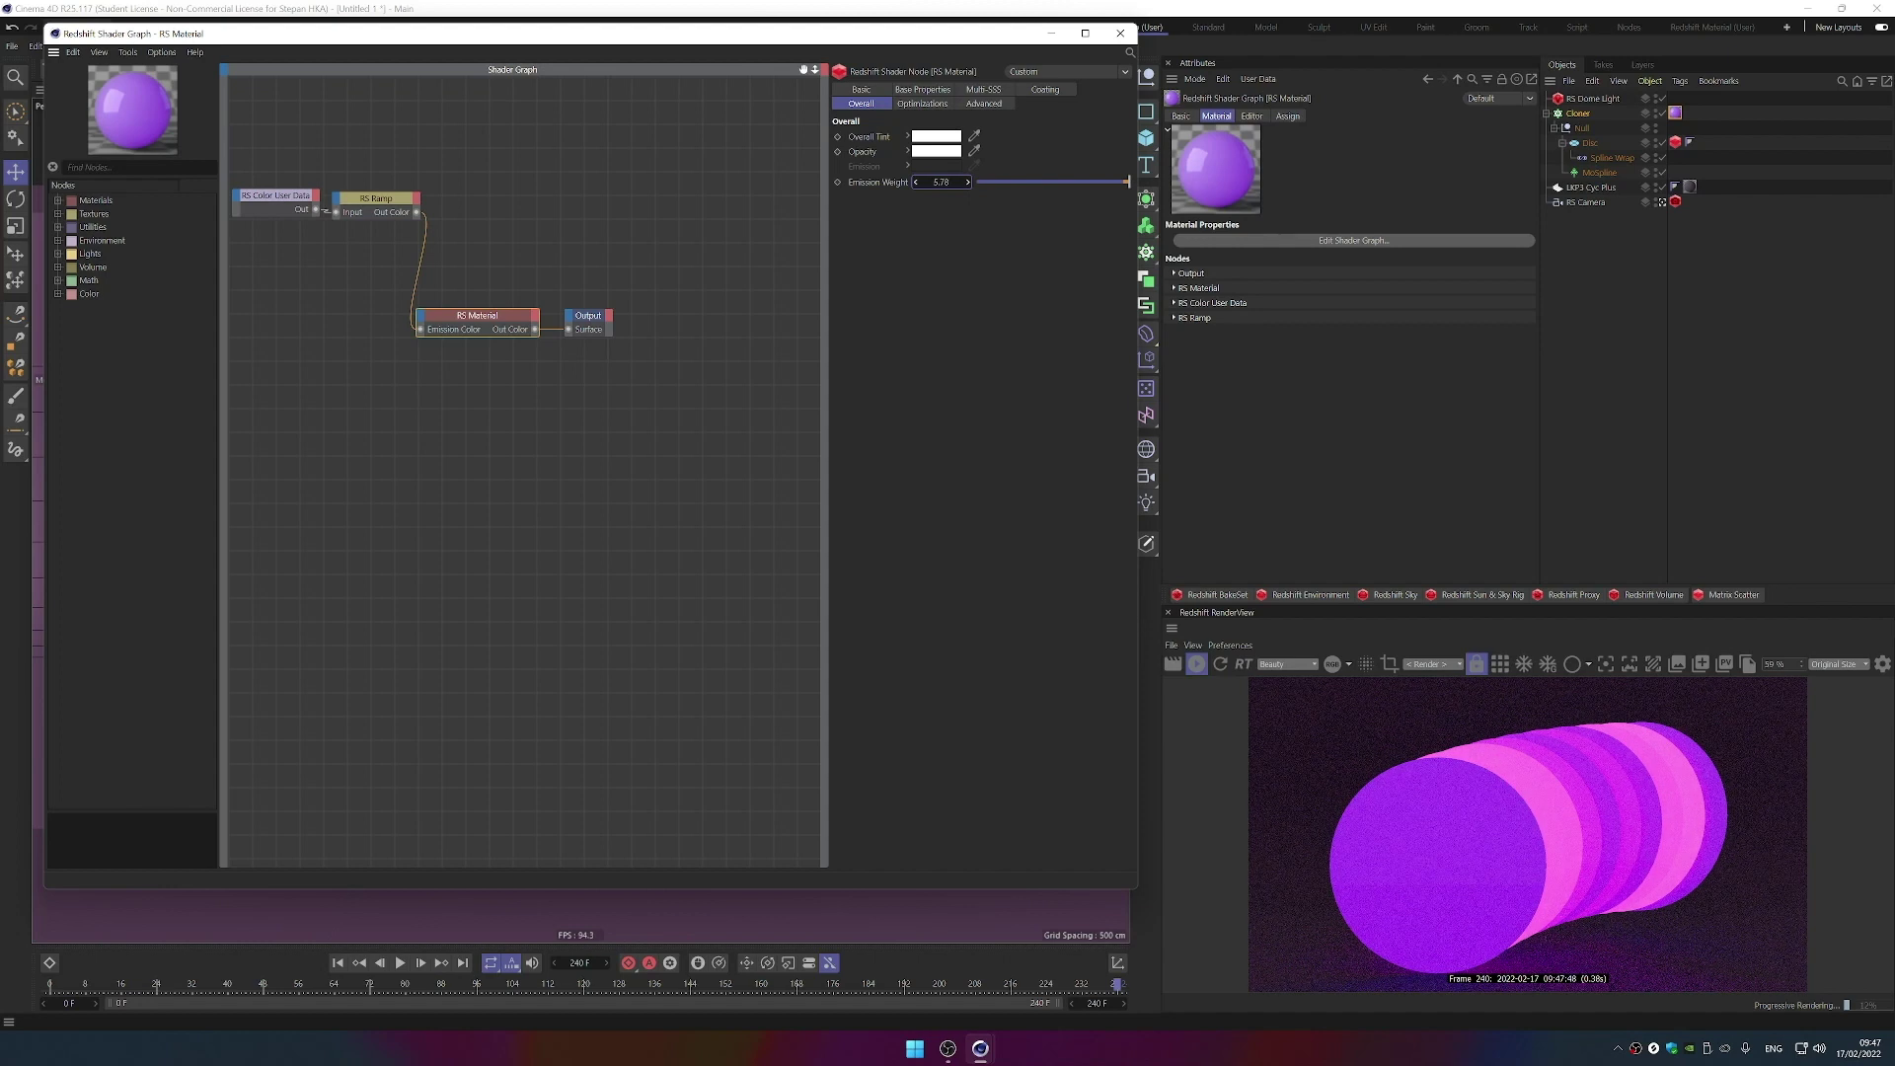
{"action": "left_click_drag", "start_coordinate": [968, 182], "coordinate": [963, 182]}
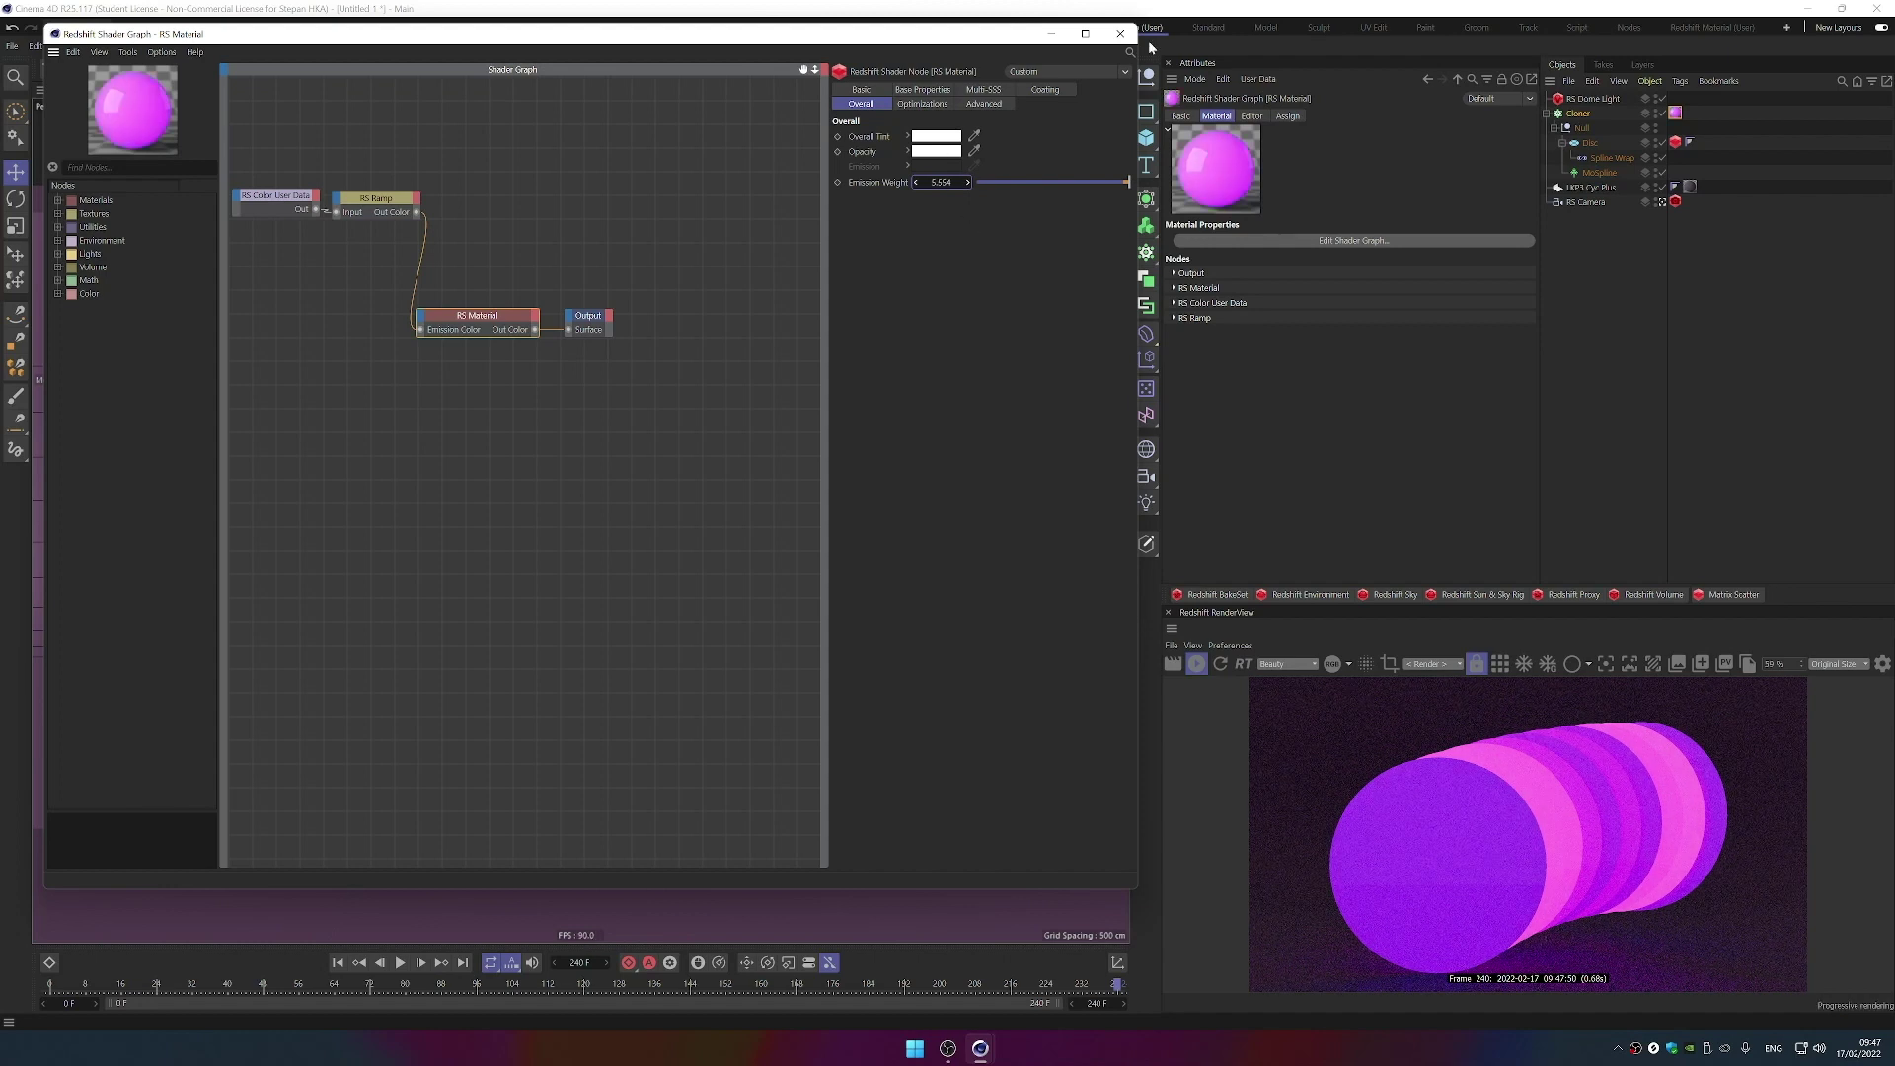
{"action": "left_click", "coordinate": [1120, 32]}
{"action": "left_click", "coordinate": [1882, 664]}
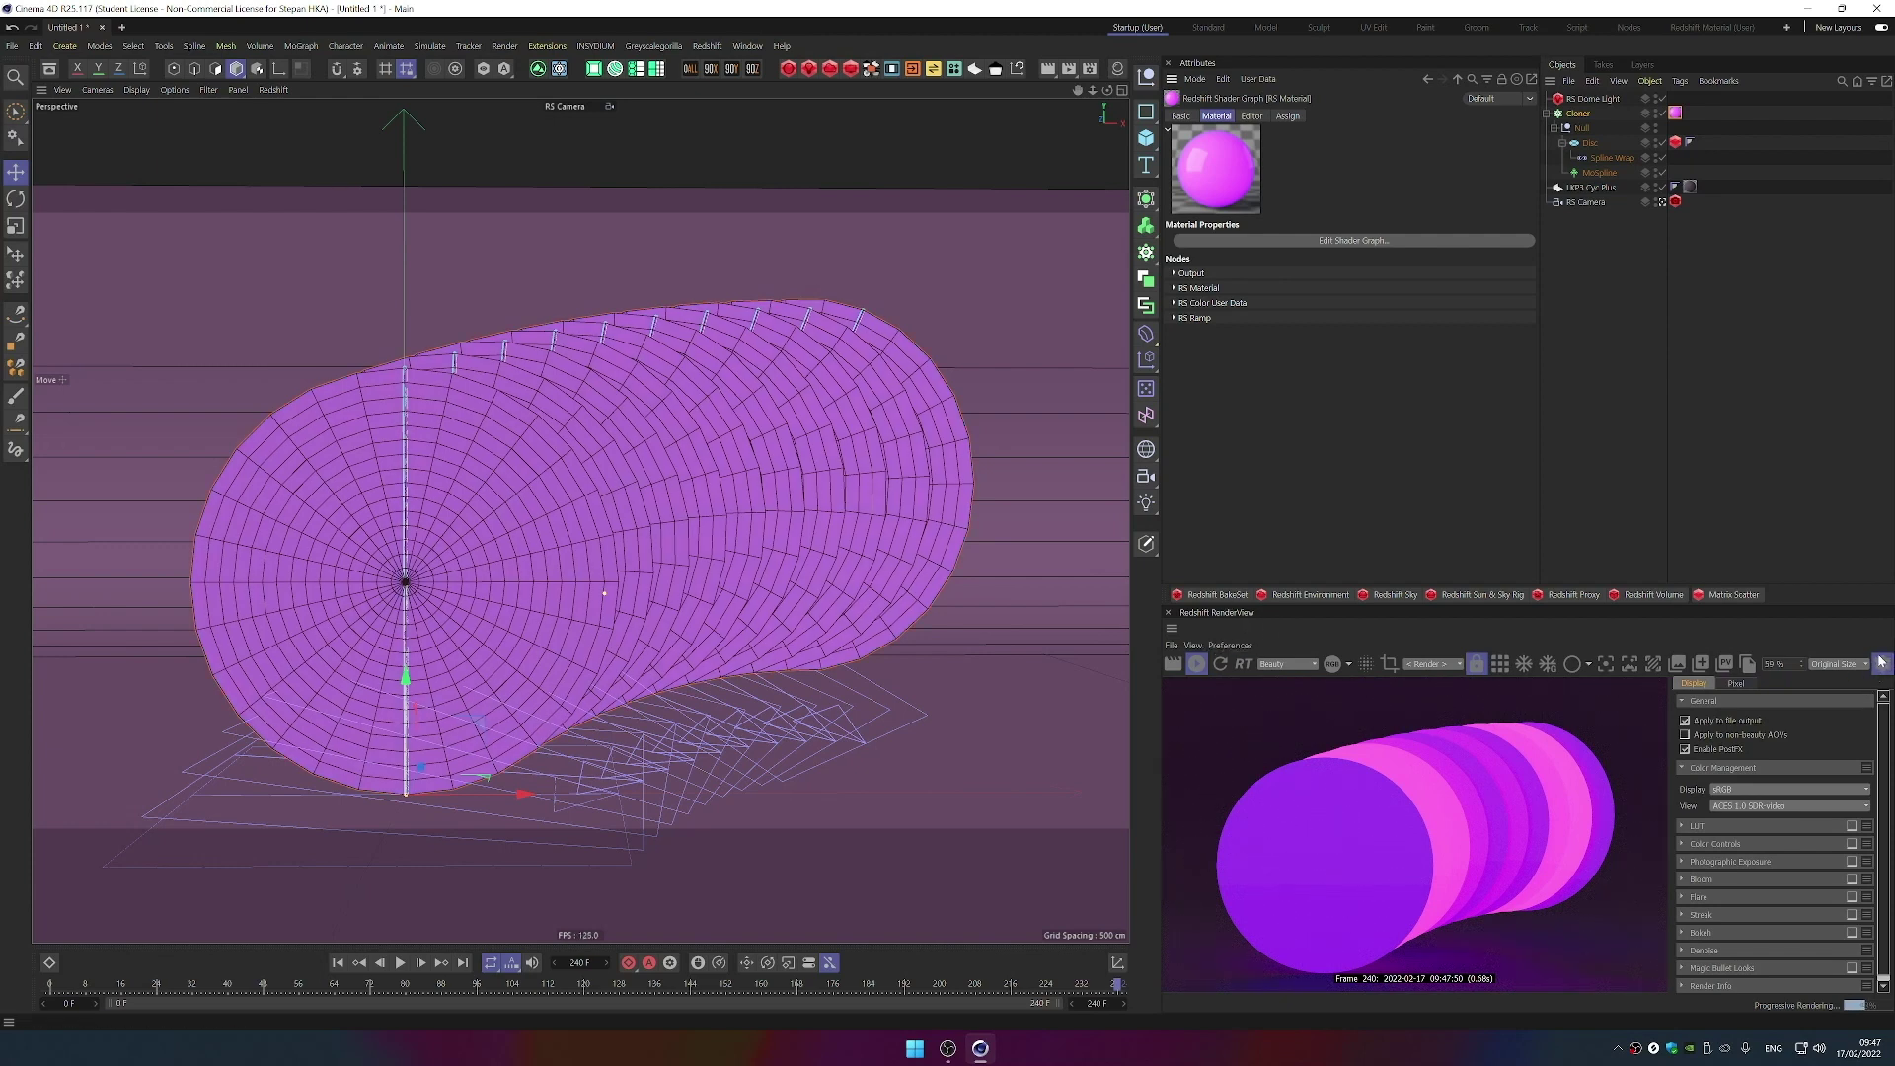
- Enable bloom with a threshold of about 0.545 and an intensity of about 0.562
{"action": "scroll", "coordinate": [1852, 748], "scroll_direction": "down", "scroll_amount": 1}
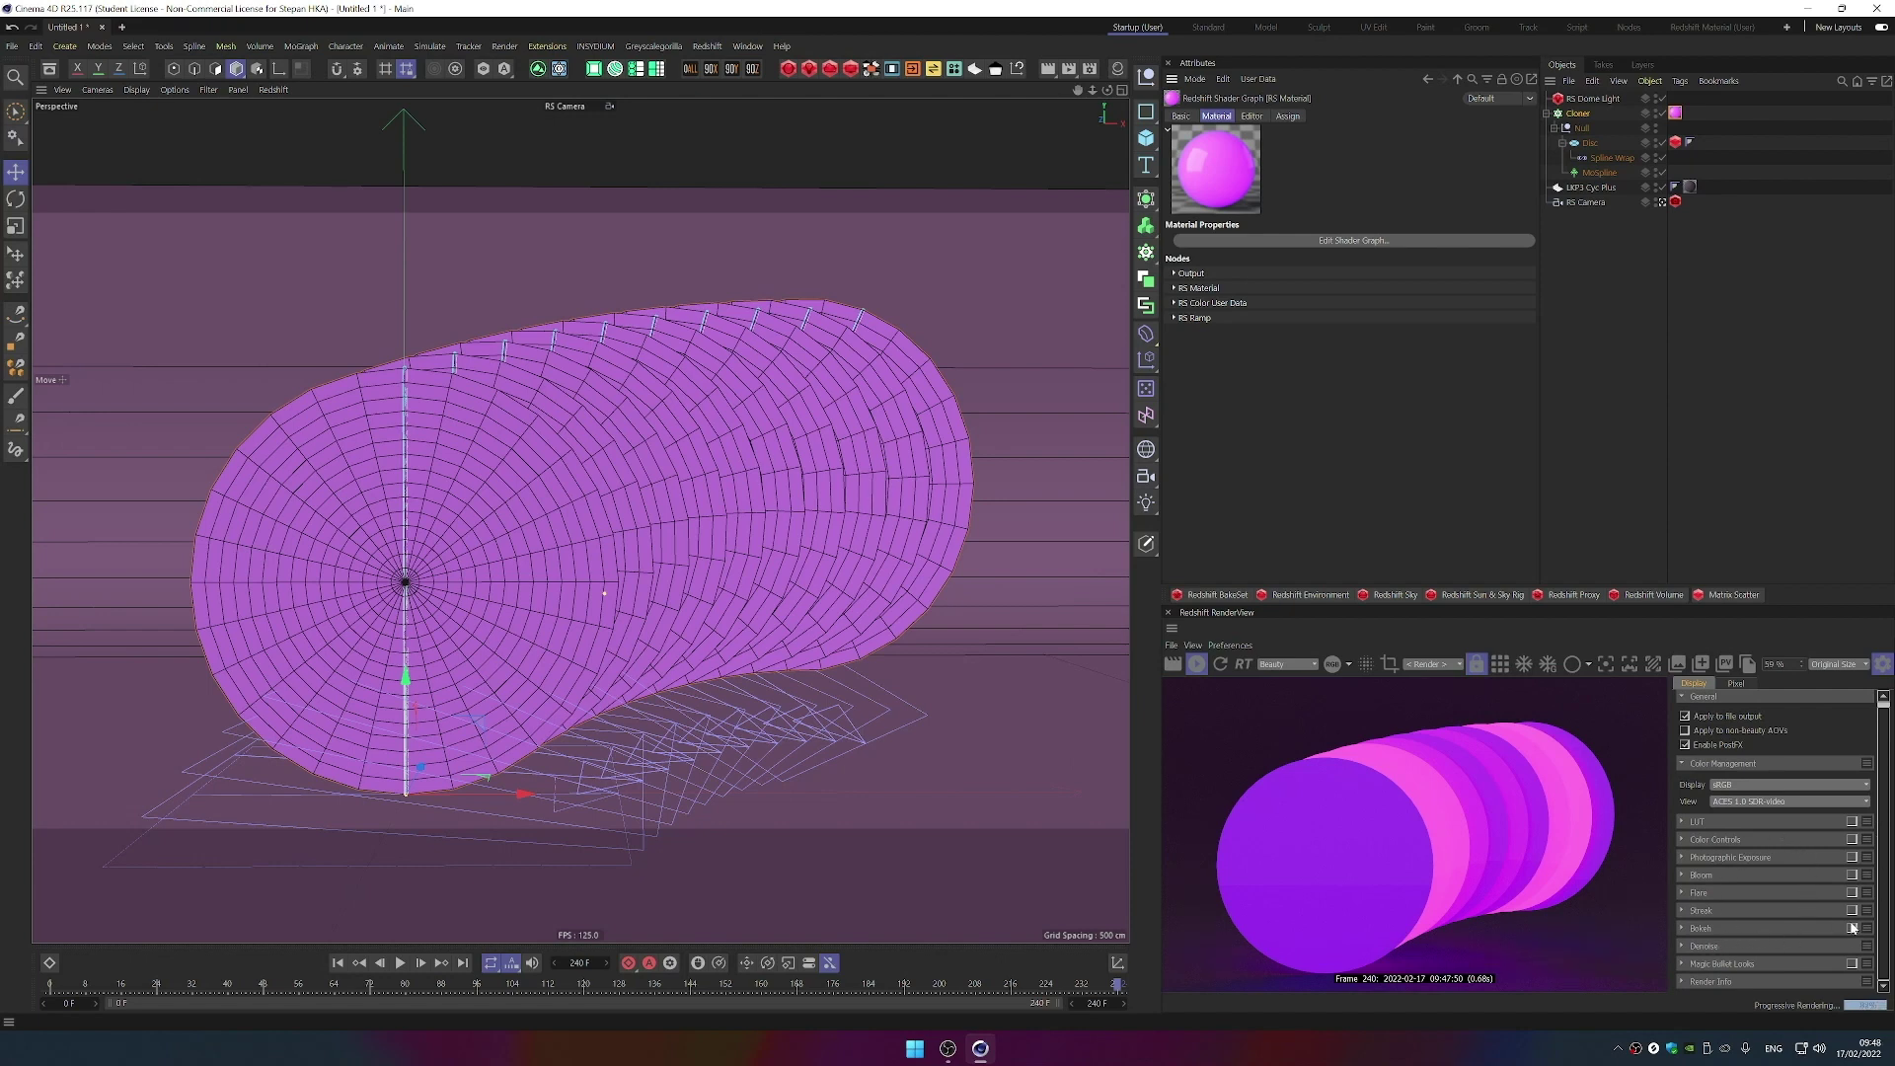
{"action": "left_click", "coordinate": [1852, 876]}
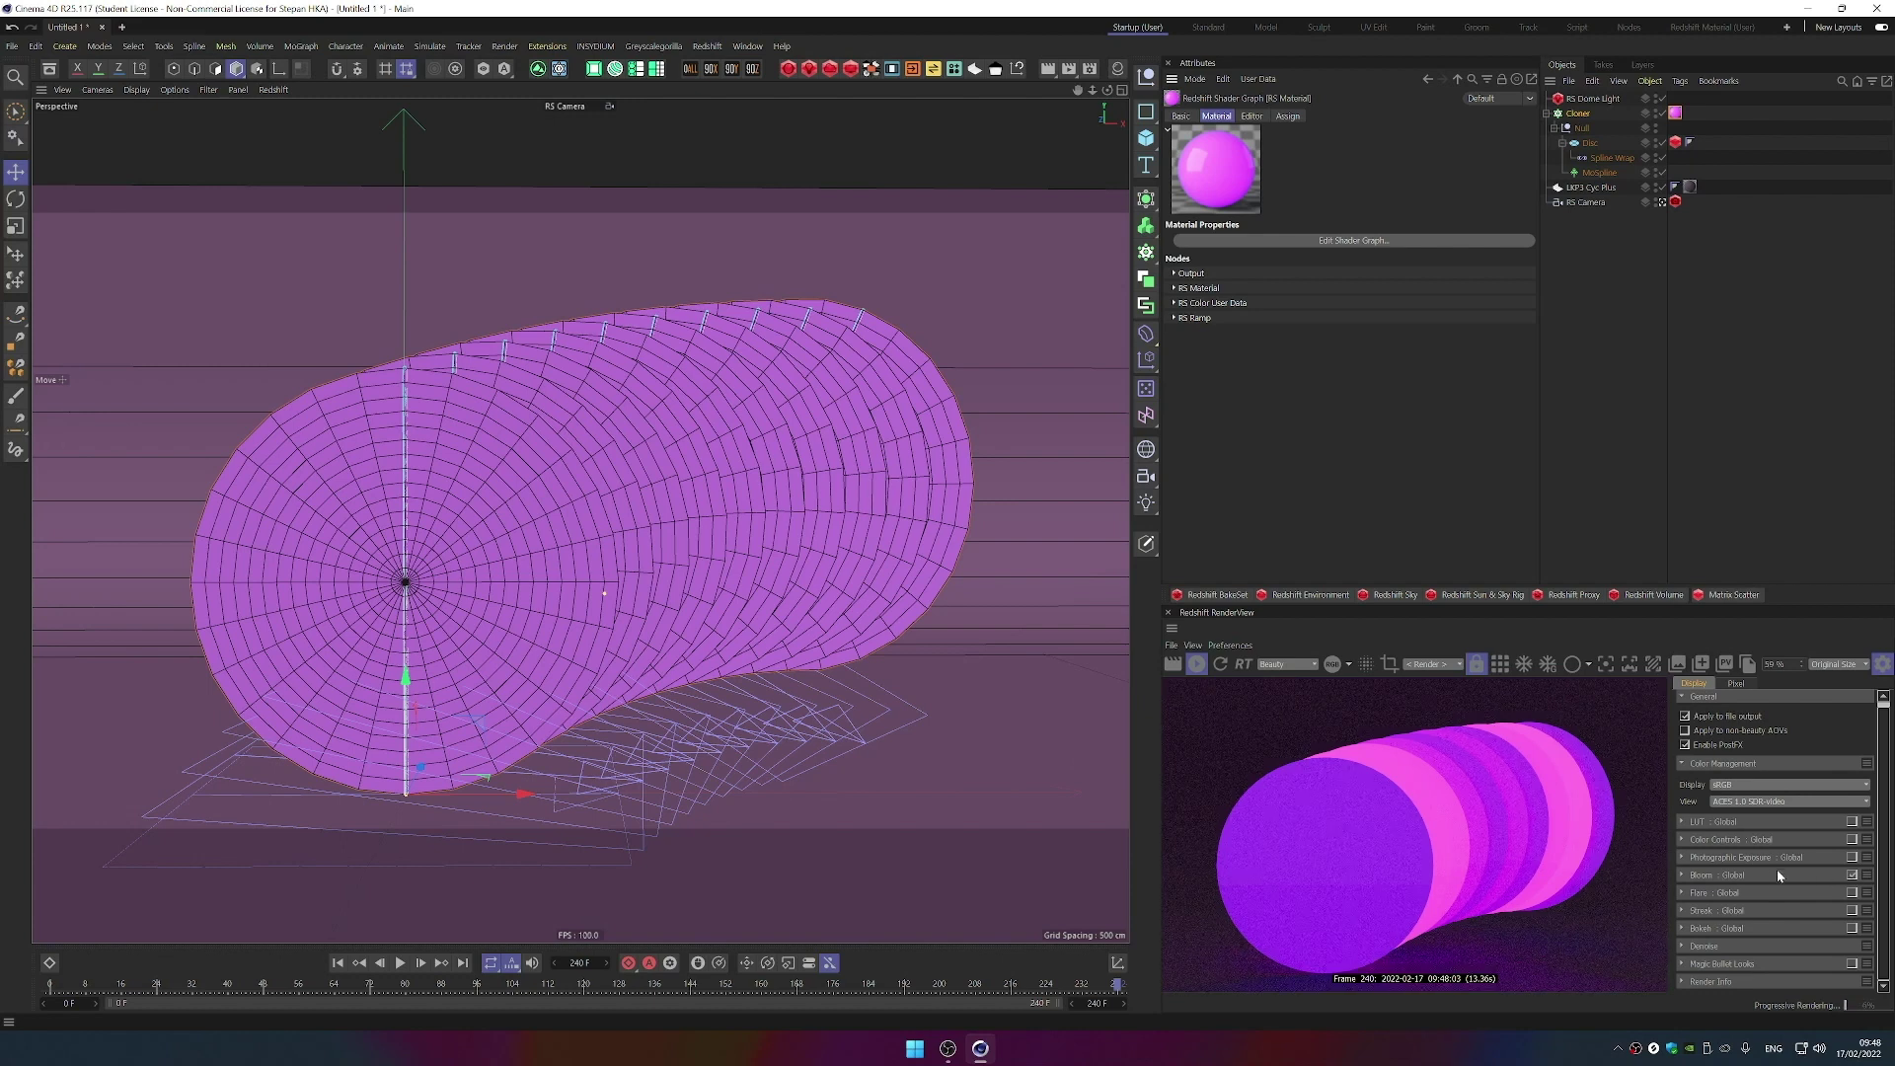
{"action": "left_click", "coordinate": [1735, 875]}
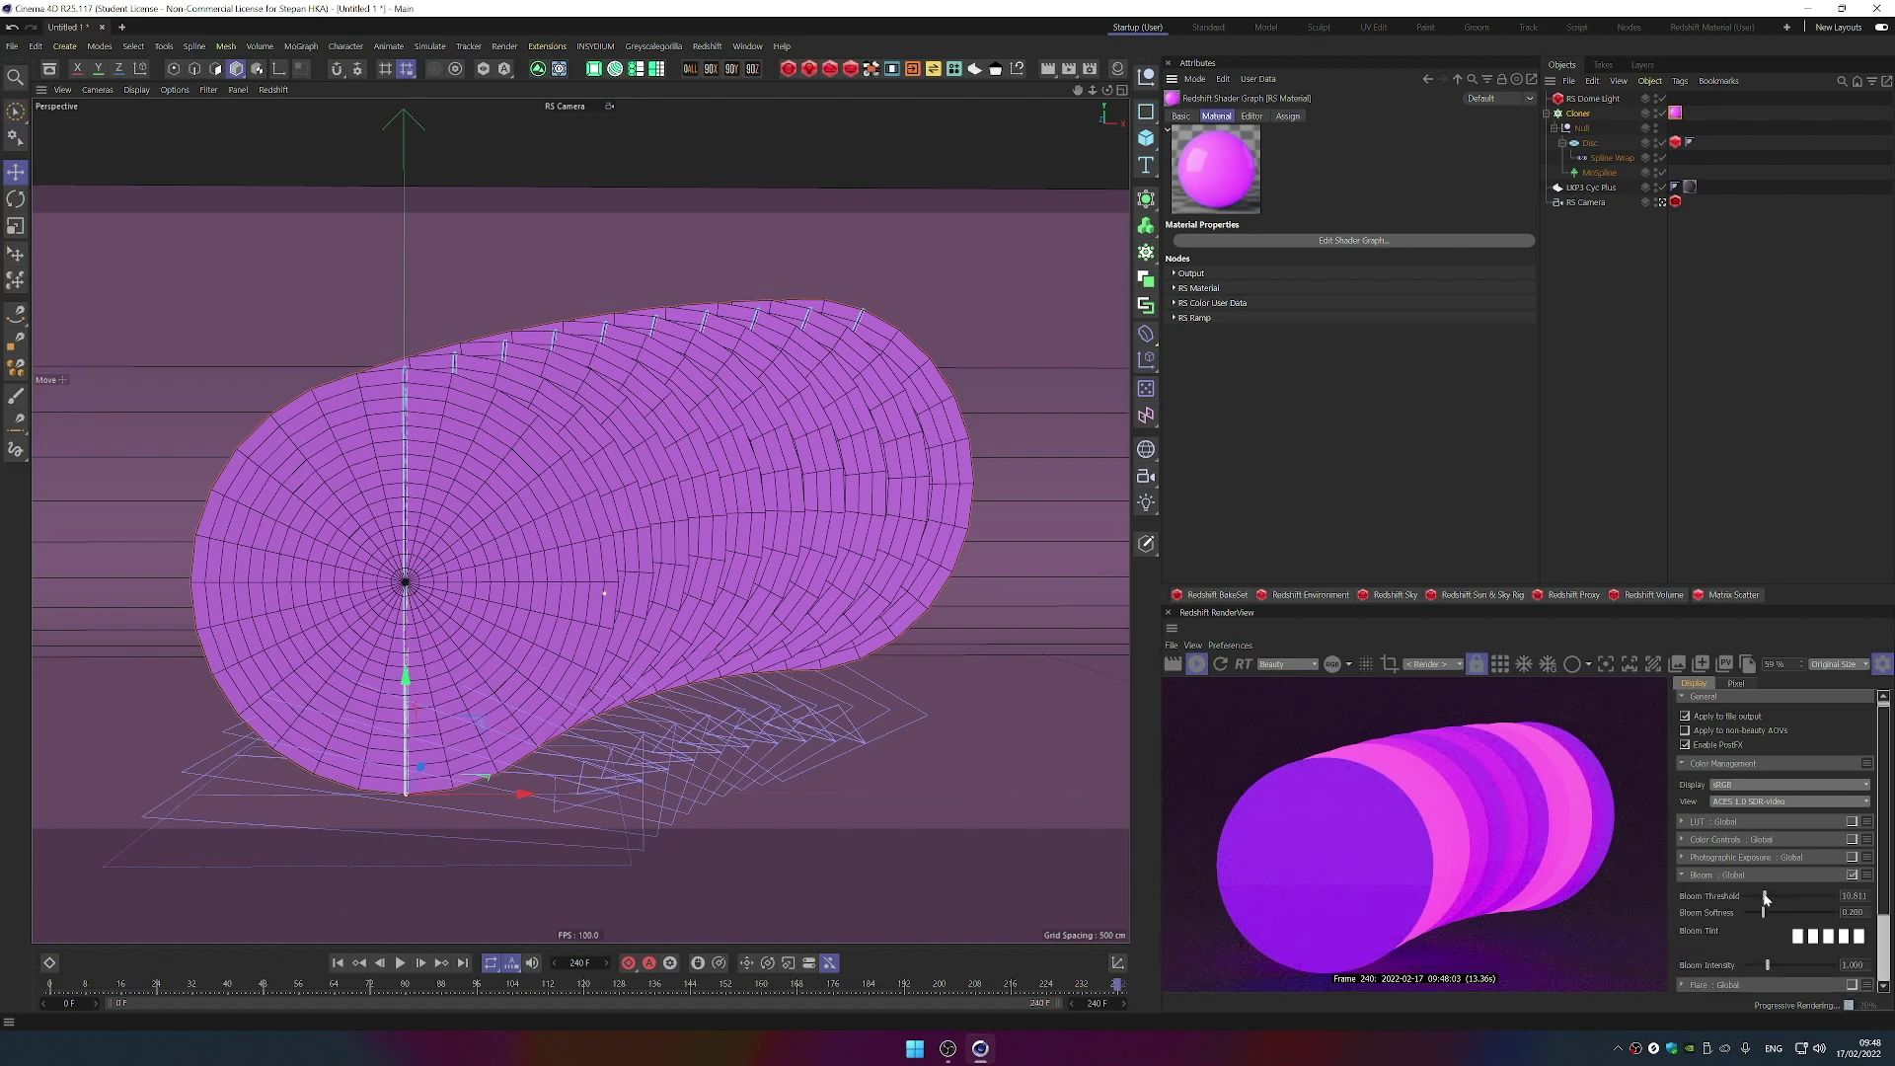
{"action": "mouse_move", "coordinate": [1765, 896]}
{"action": "left_mouse_down"}
{"action": "mouse_move", "coordinate": [1748, 889]}
{"action": "mouse_move", "coordinate": [1744, 913]}
{"action": "mouse_move", "coordinate": [1781, 914]}
{"action": "left_mouse_up"}
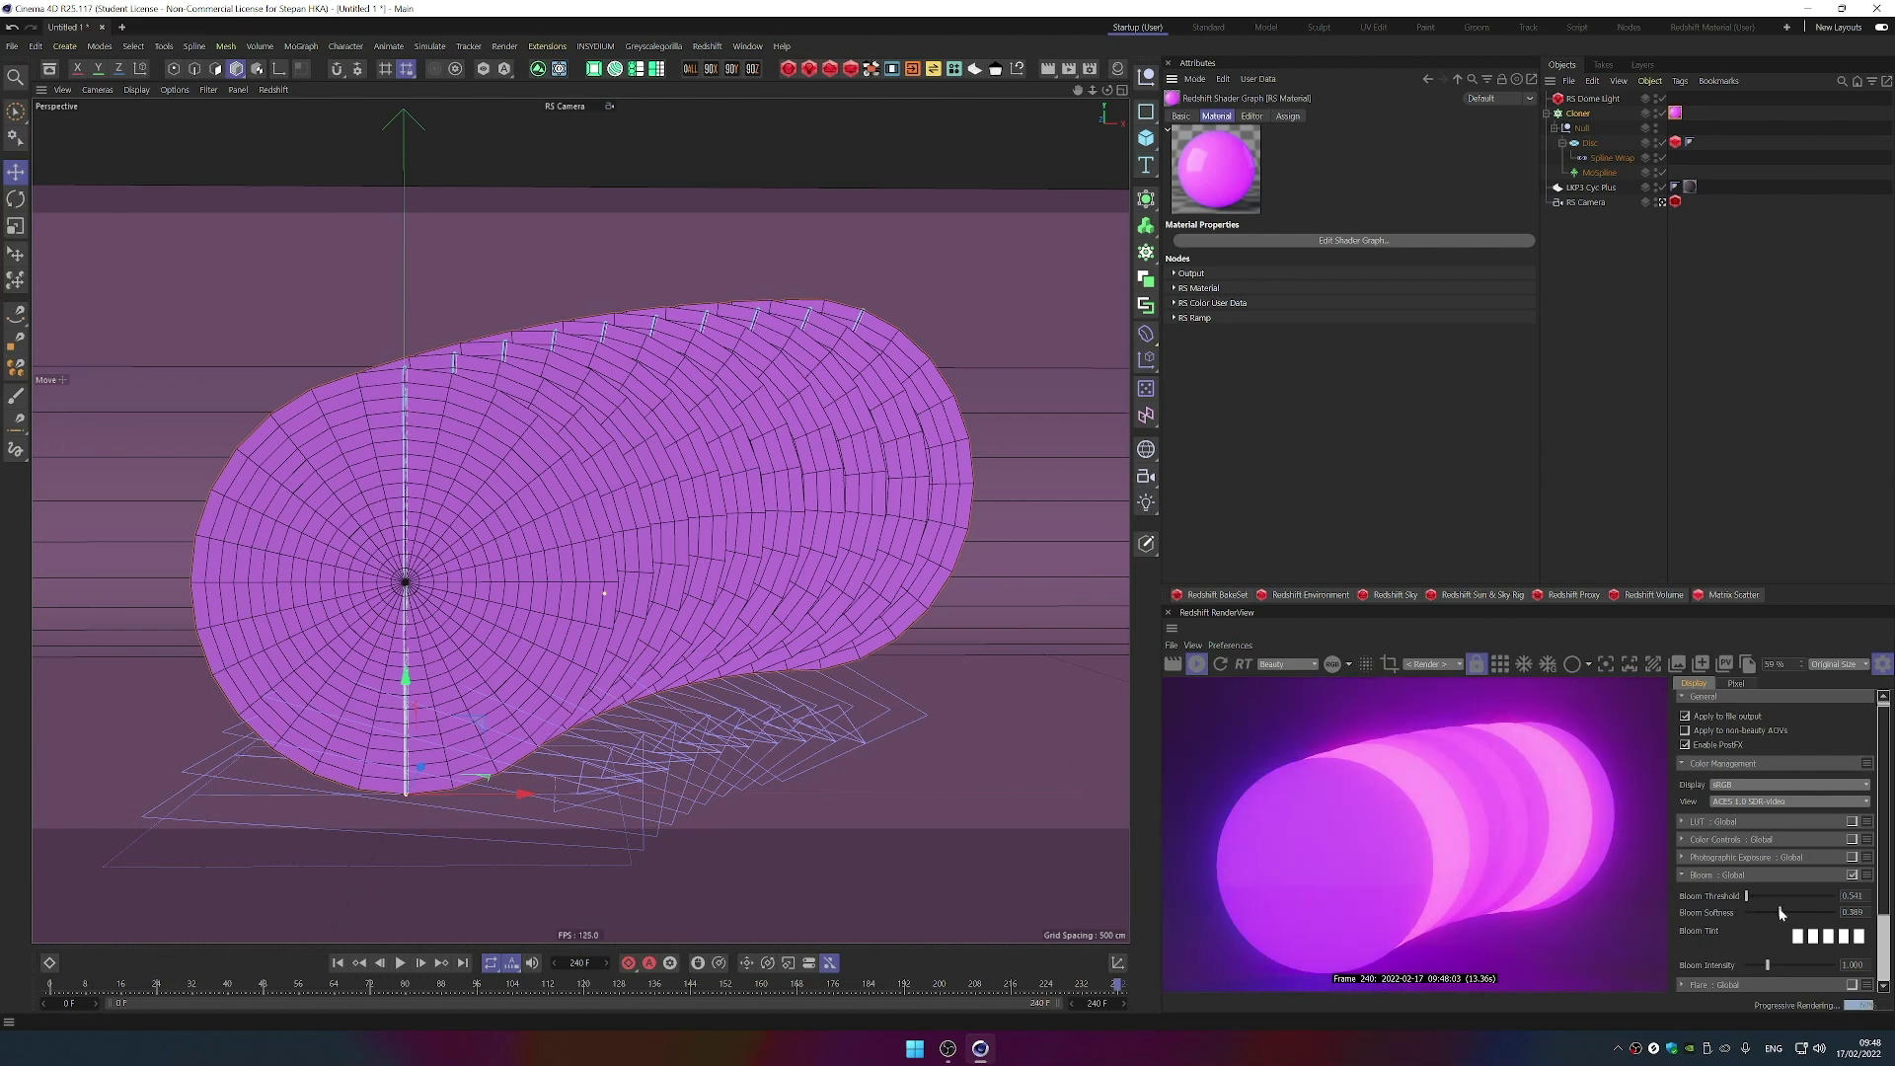
{"action": "mouse_move", "coordinate": [1769, 966]}
{"action": "left_mouse_down"}
{"action": "mouse_move", "coordinate": [1735, 965]}
{"action": "mouse_move", "coordinate": [1833, 954]}
{"action": "mouse_move", "coordinate": [1758, 961]}
{"action": "left_mouse_up"}
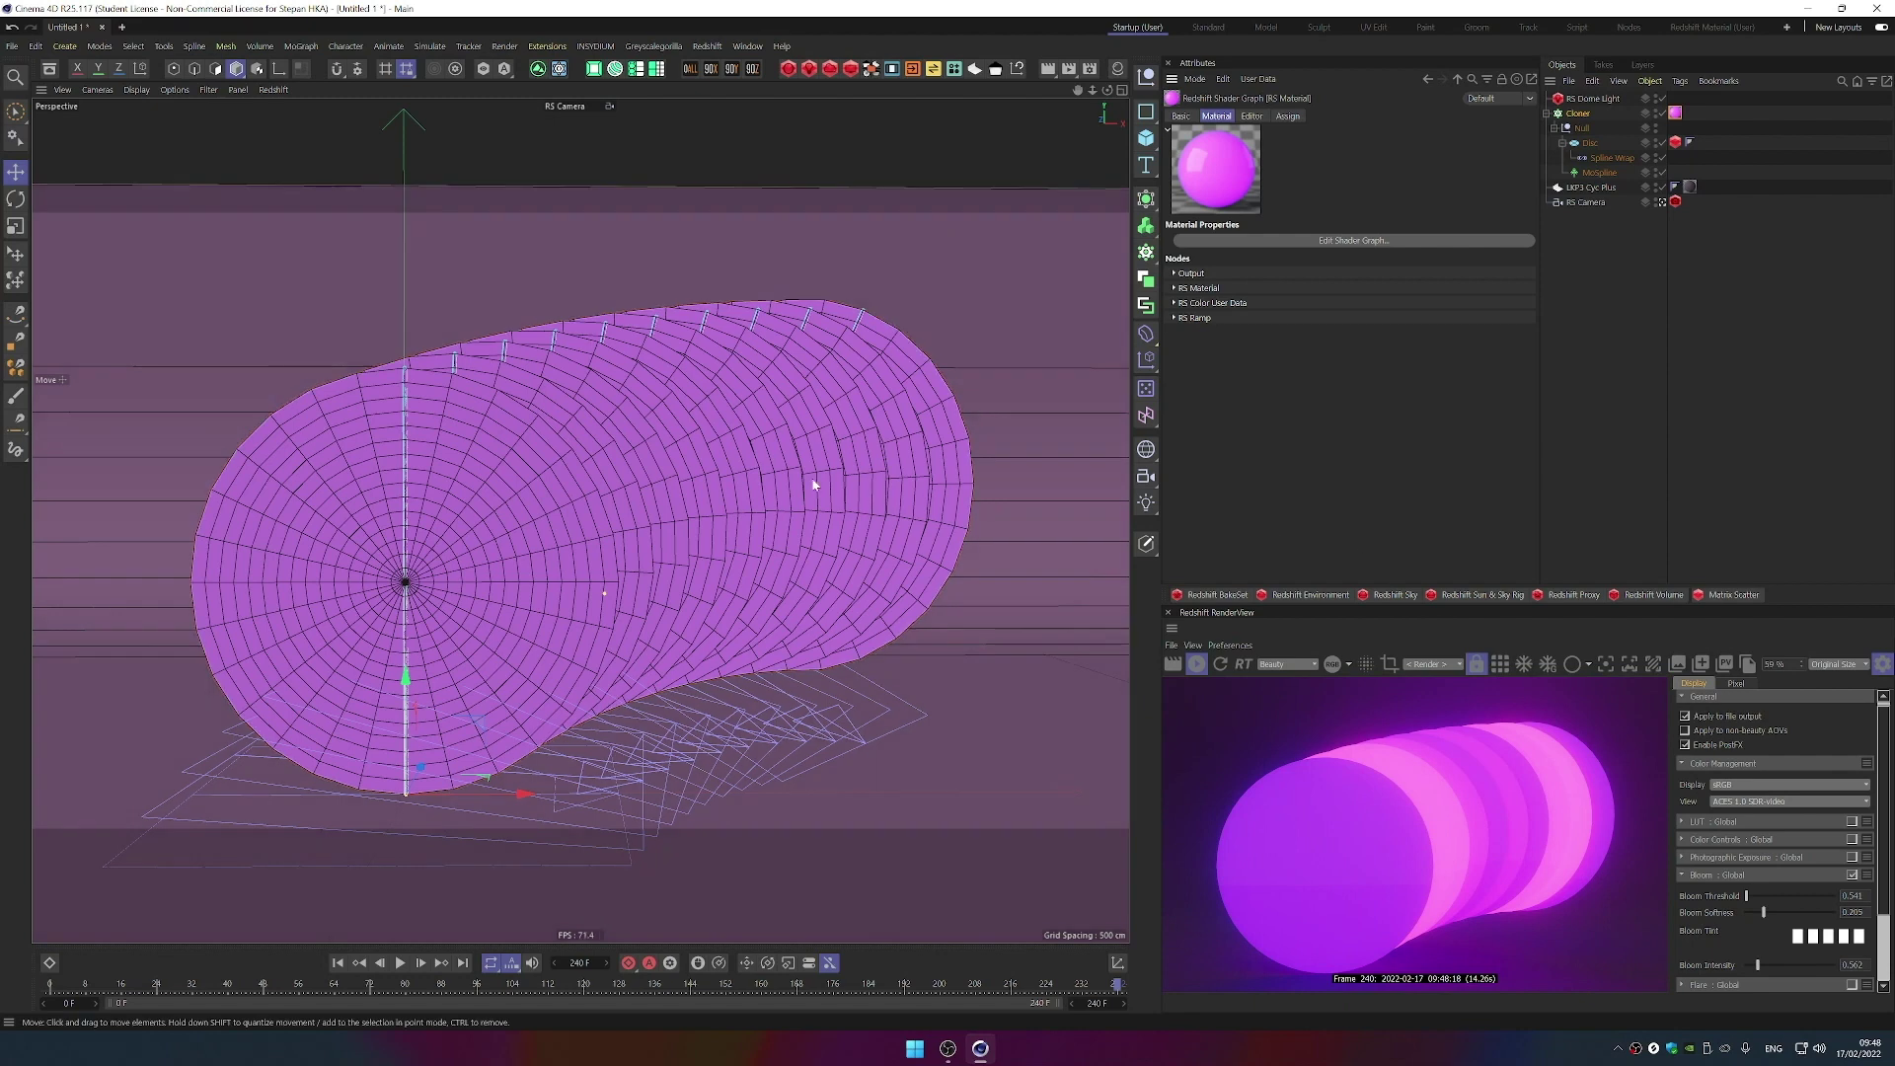
- Set the MoSpline's Curve to -41°, Bend to 116° and Twist to 24°
{"action": "left_click", "coordinate": [1431, 79]}
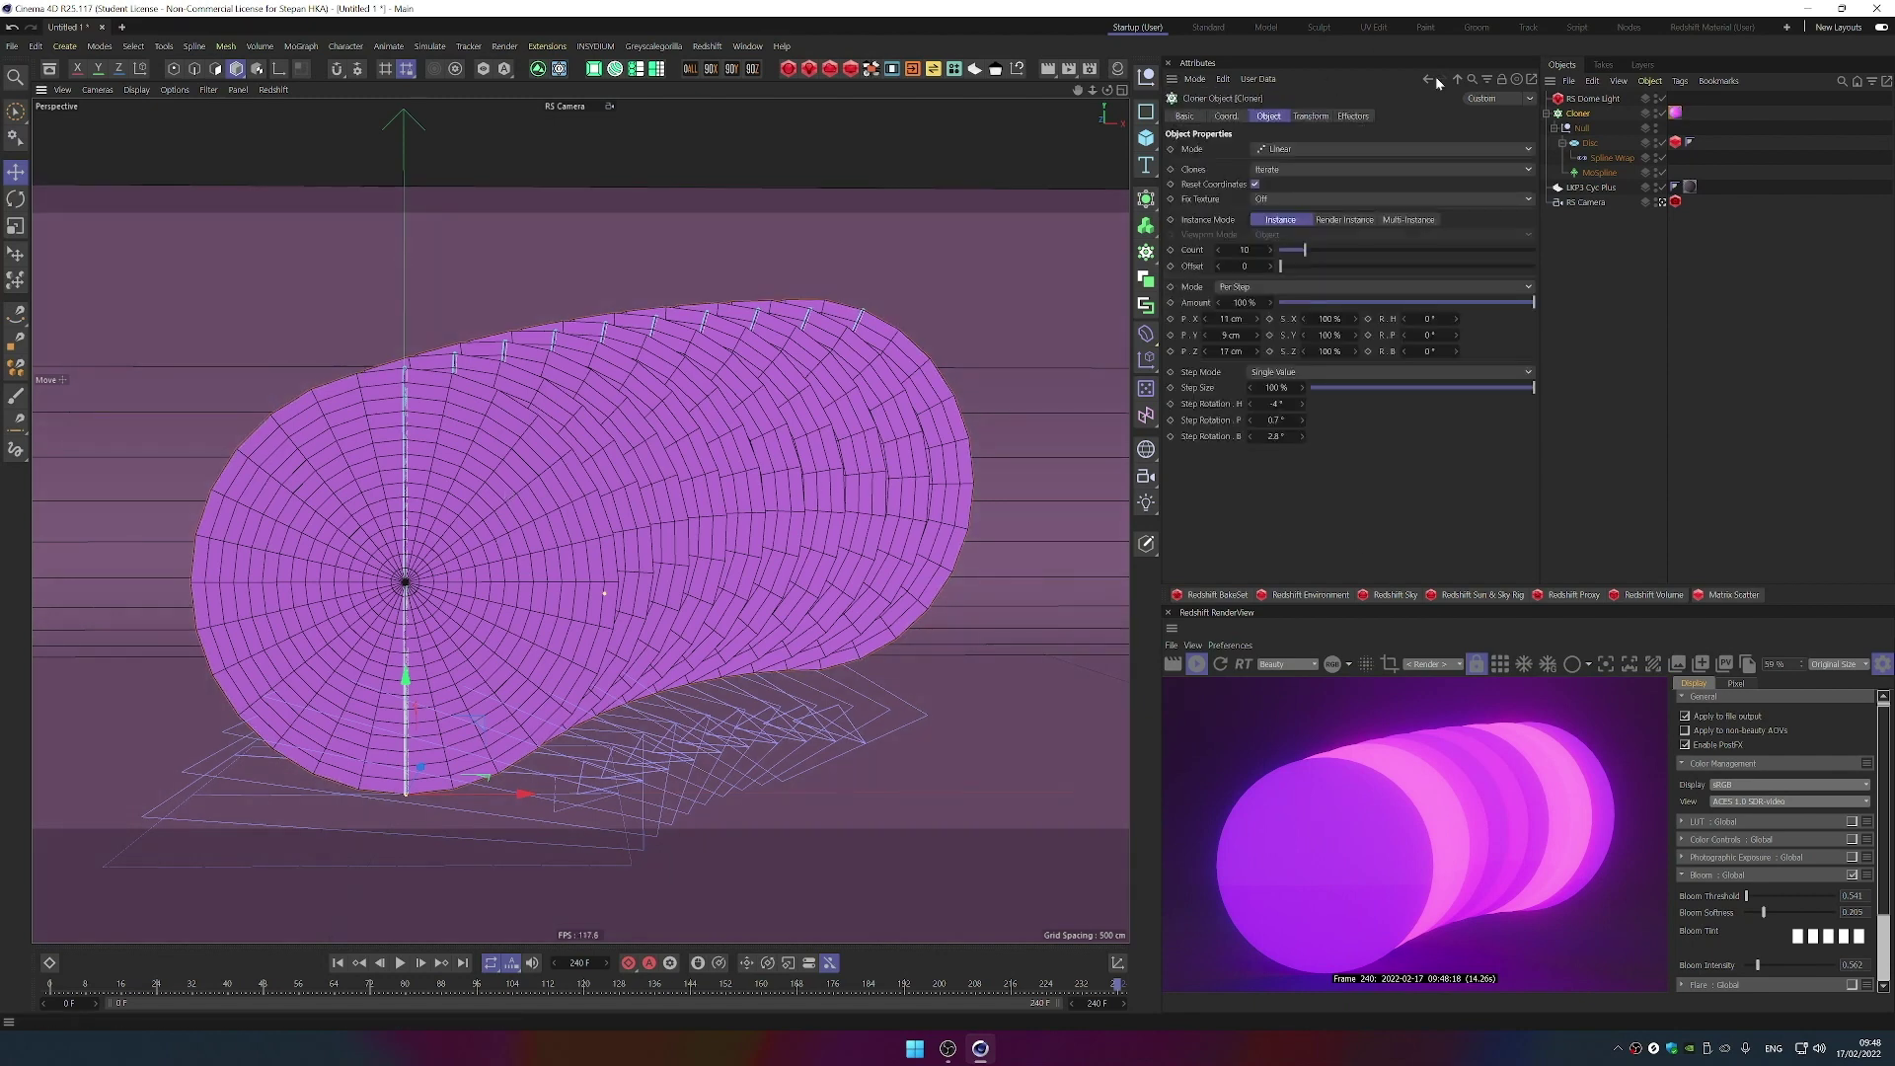
{"action": "left_click", "coordinate": [1599, 171]}
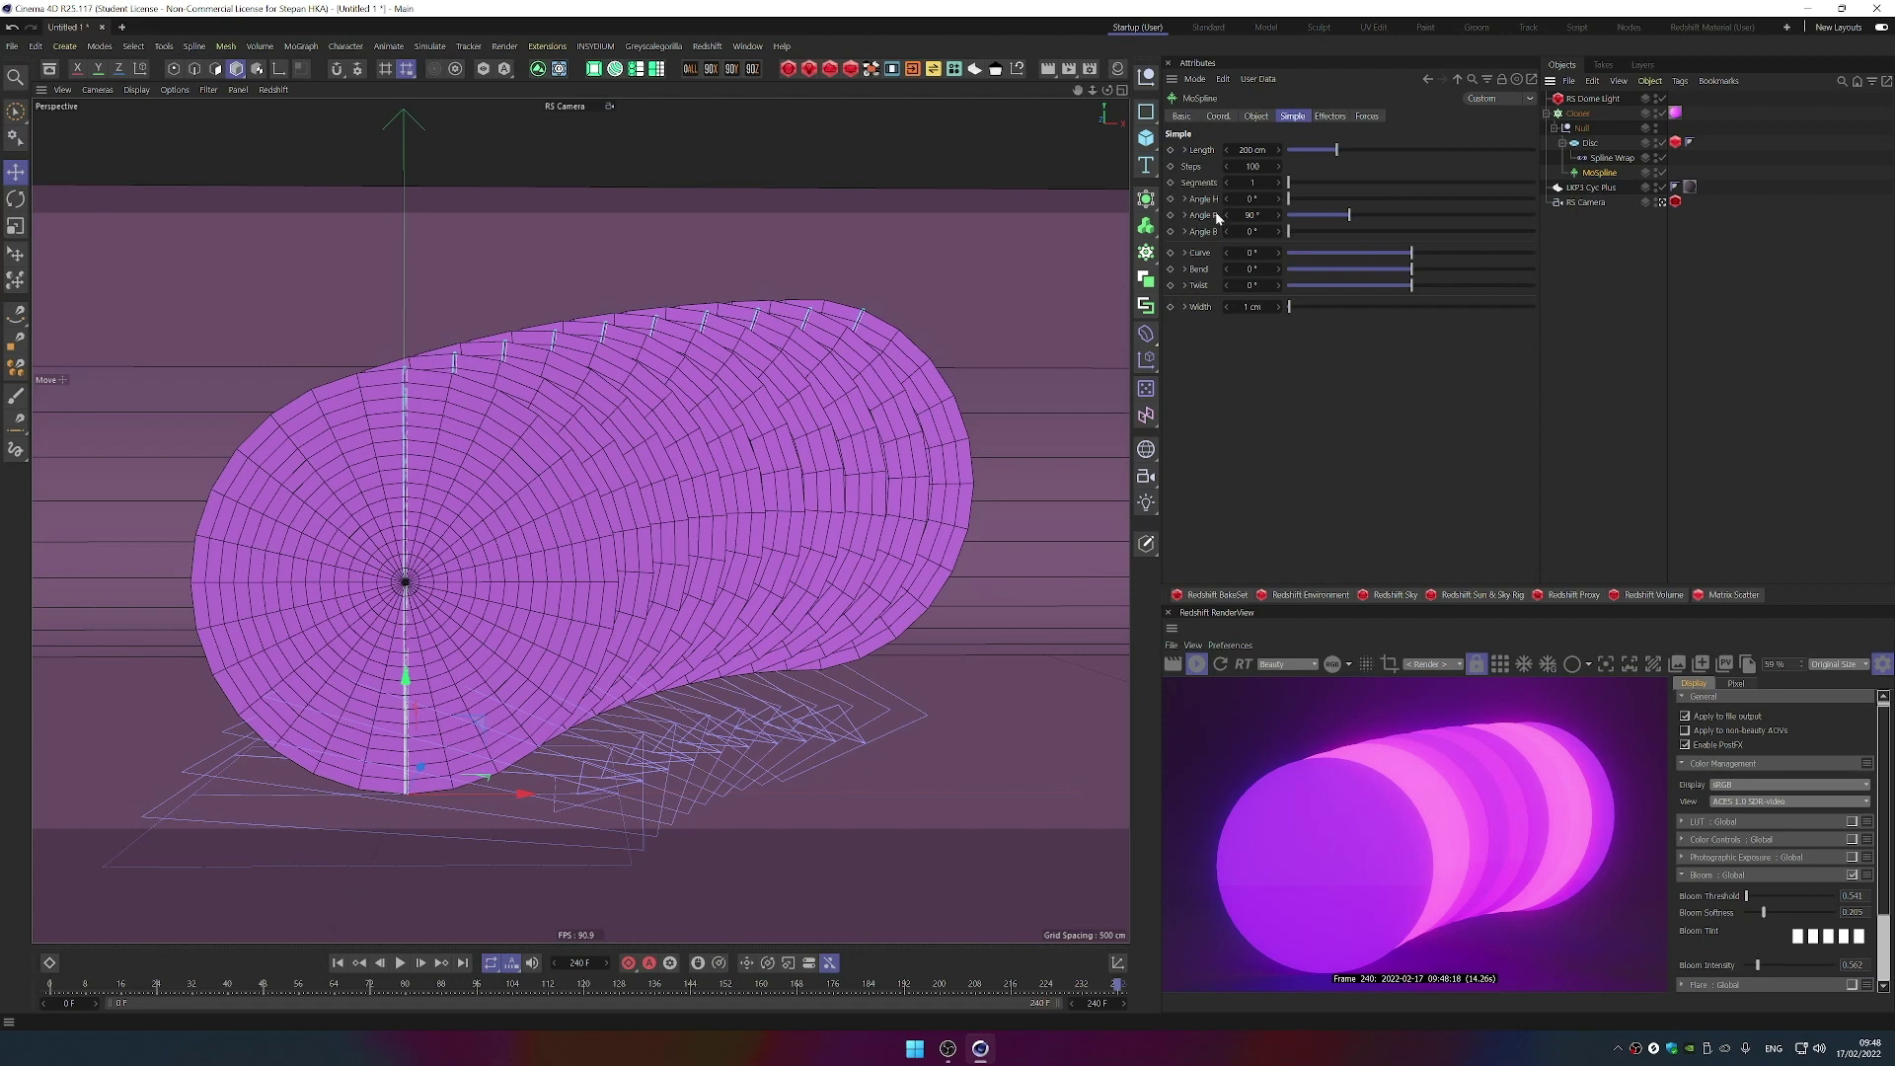
{"action": "mouse_move", "coordinate": [1413, 255]}
{"action": "left_mouse_down"}
{"action": "mouse_move", "coordinate": [1465, 253]}
{"action": "mouse_move", "coordinate": [1392, 264]}
{"action": "mouse_move", "coordinate": [1446, 273]}
{"action": "left_mouse_up"}
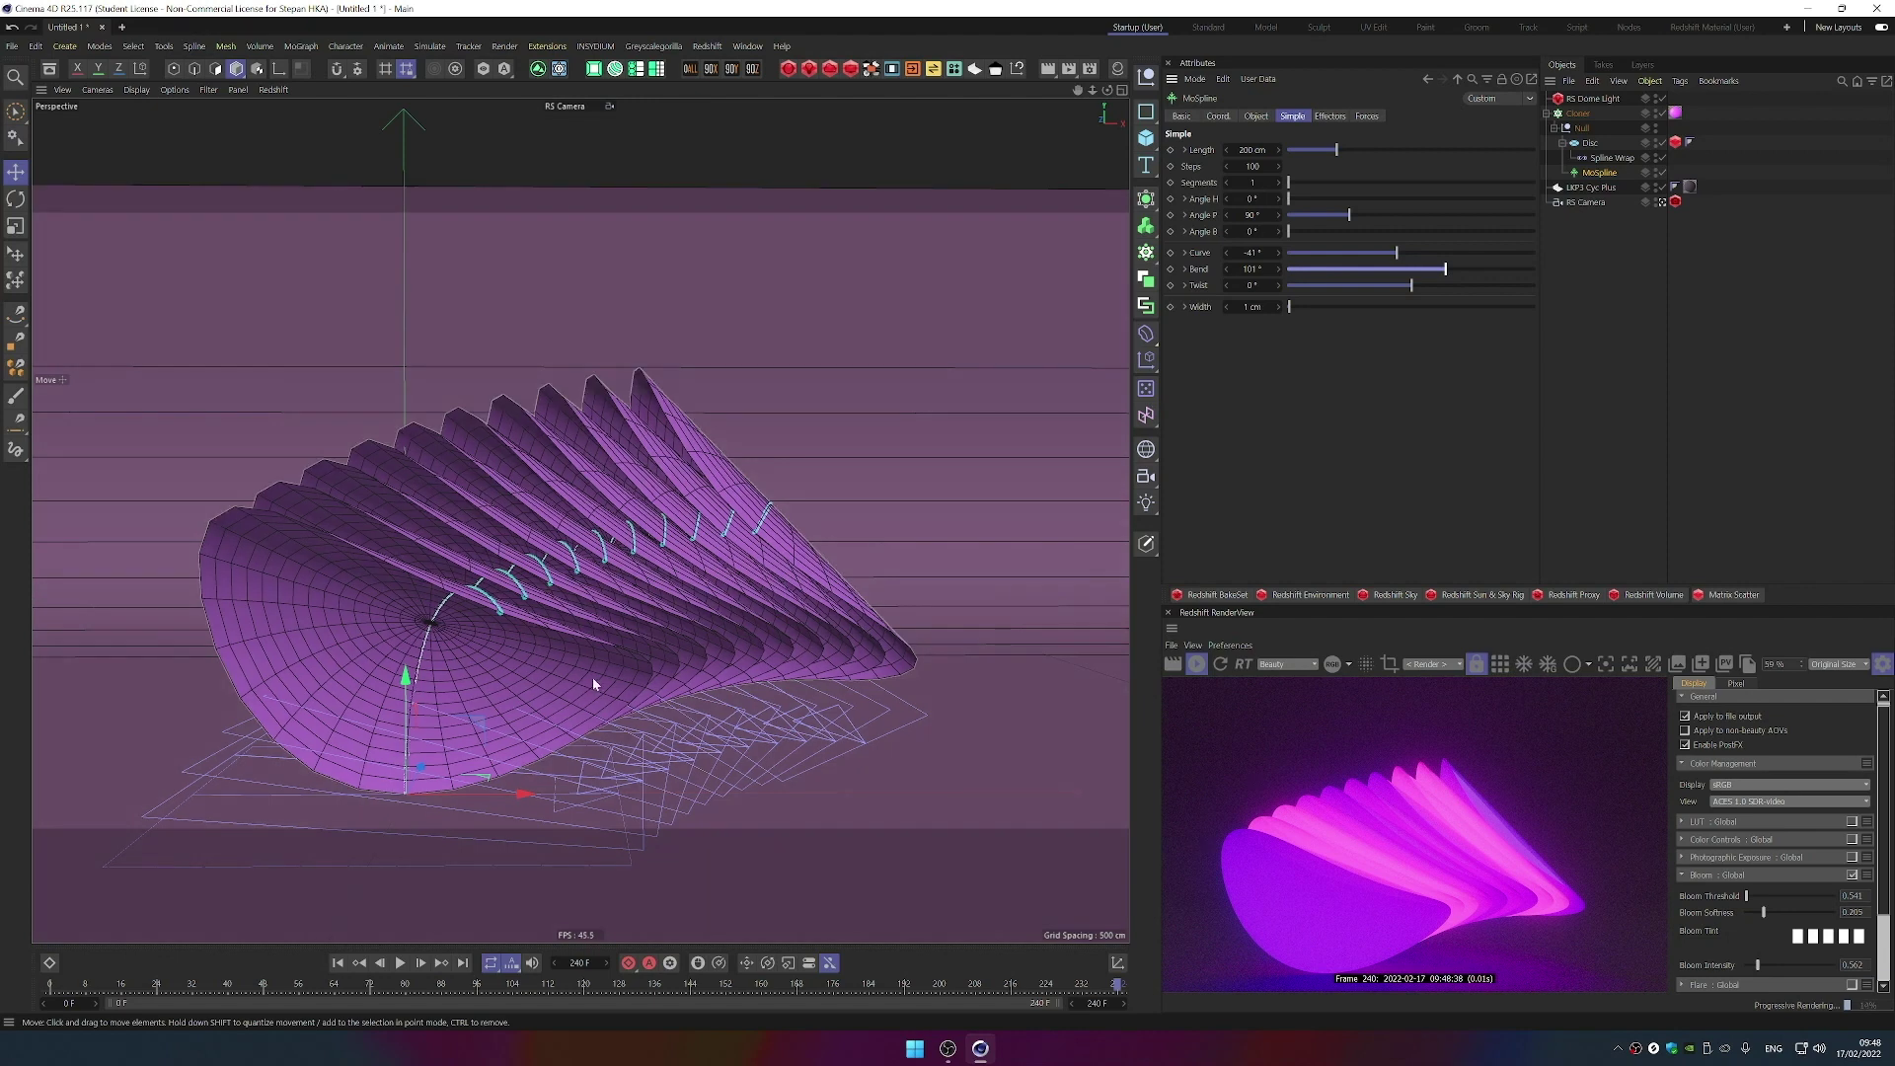
{"action": "mouse_move", "coordinate": [634, 668]}
{"action": "left_mouse_down", "text": "alt"}
{"action": "mouse_move", "coordinate": [660, 572]}
{"action": "mouse_move", "coordinate": [626, 664]}
{"action": "left_mouse_up", "text": "alt"}
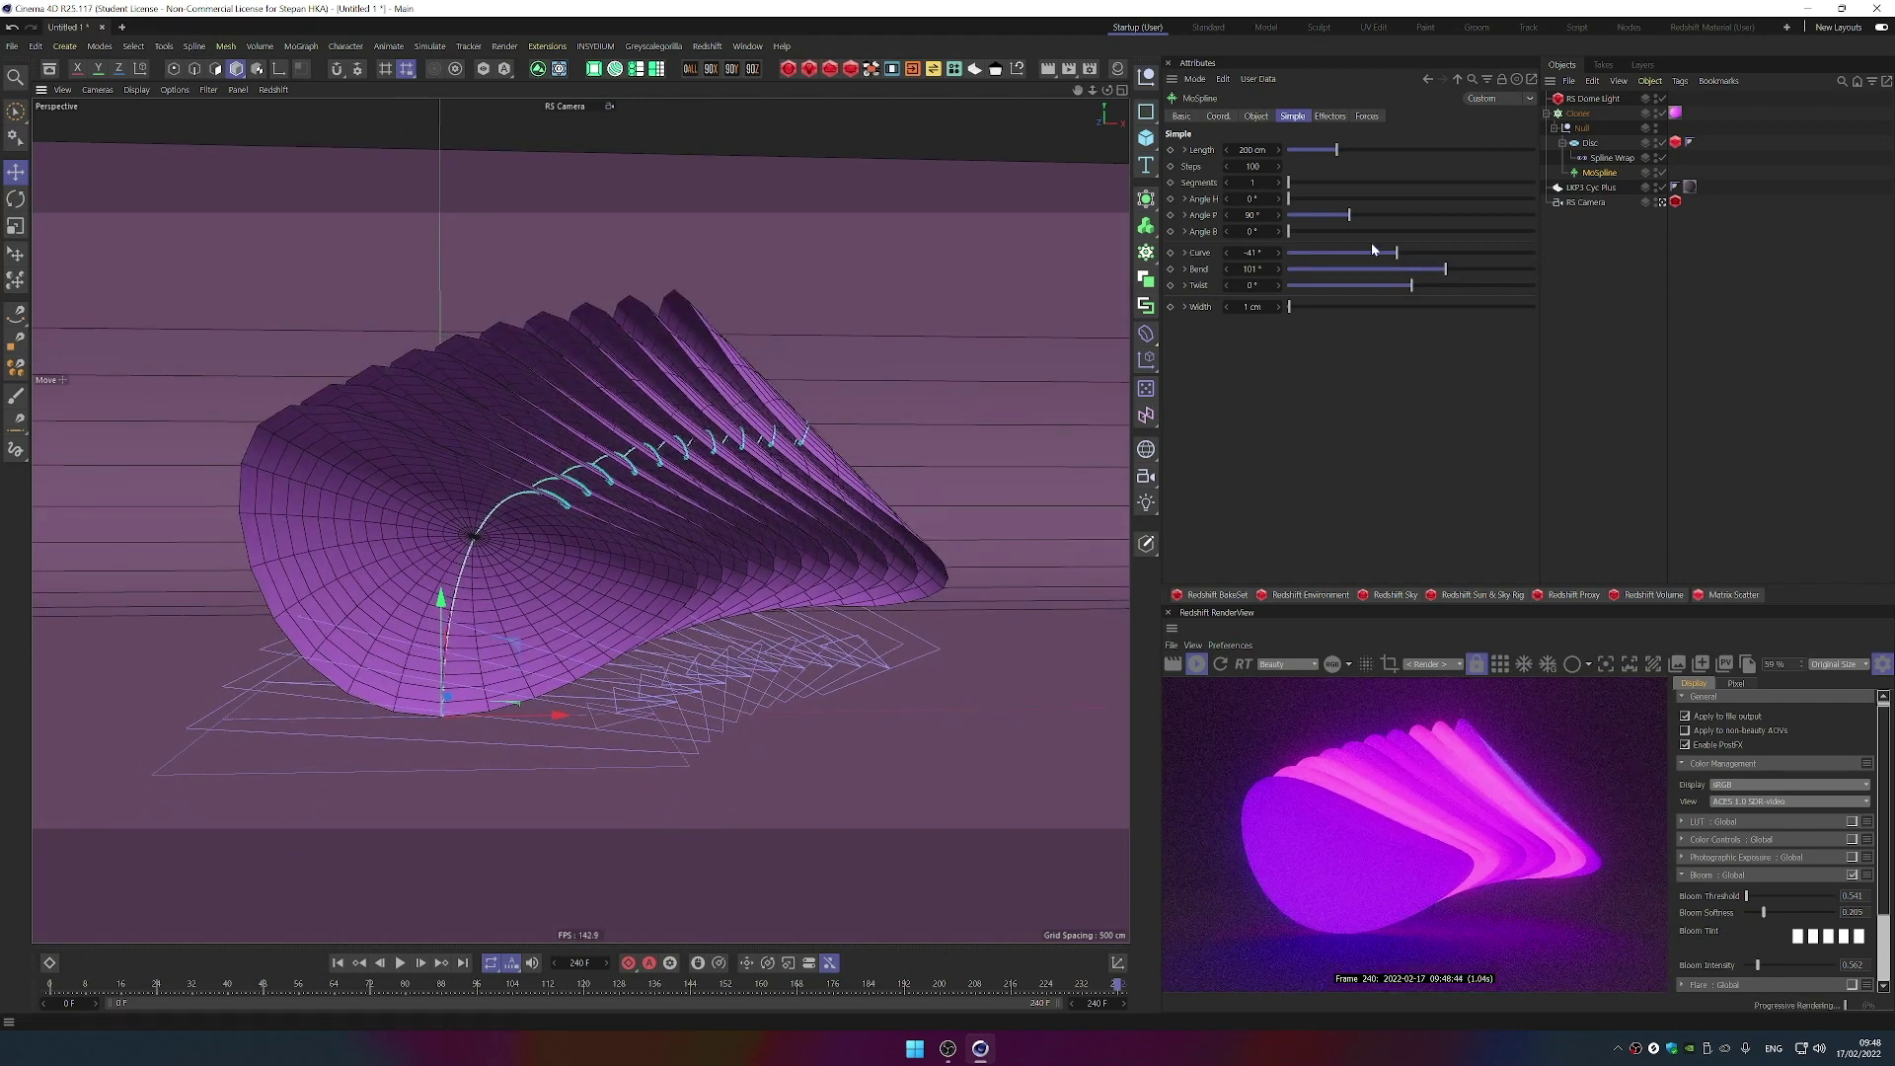
{"action": "left_click_drag", "start_coordinate": [1428, 274], "coordinate": [1460, 270]}
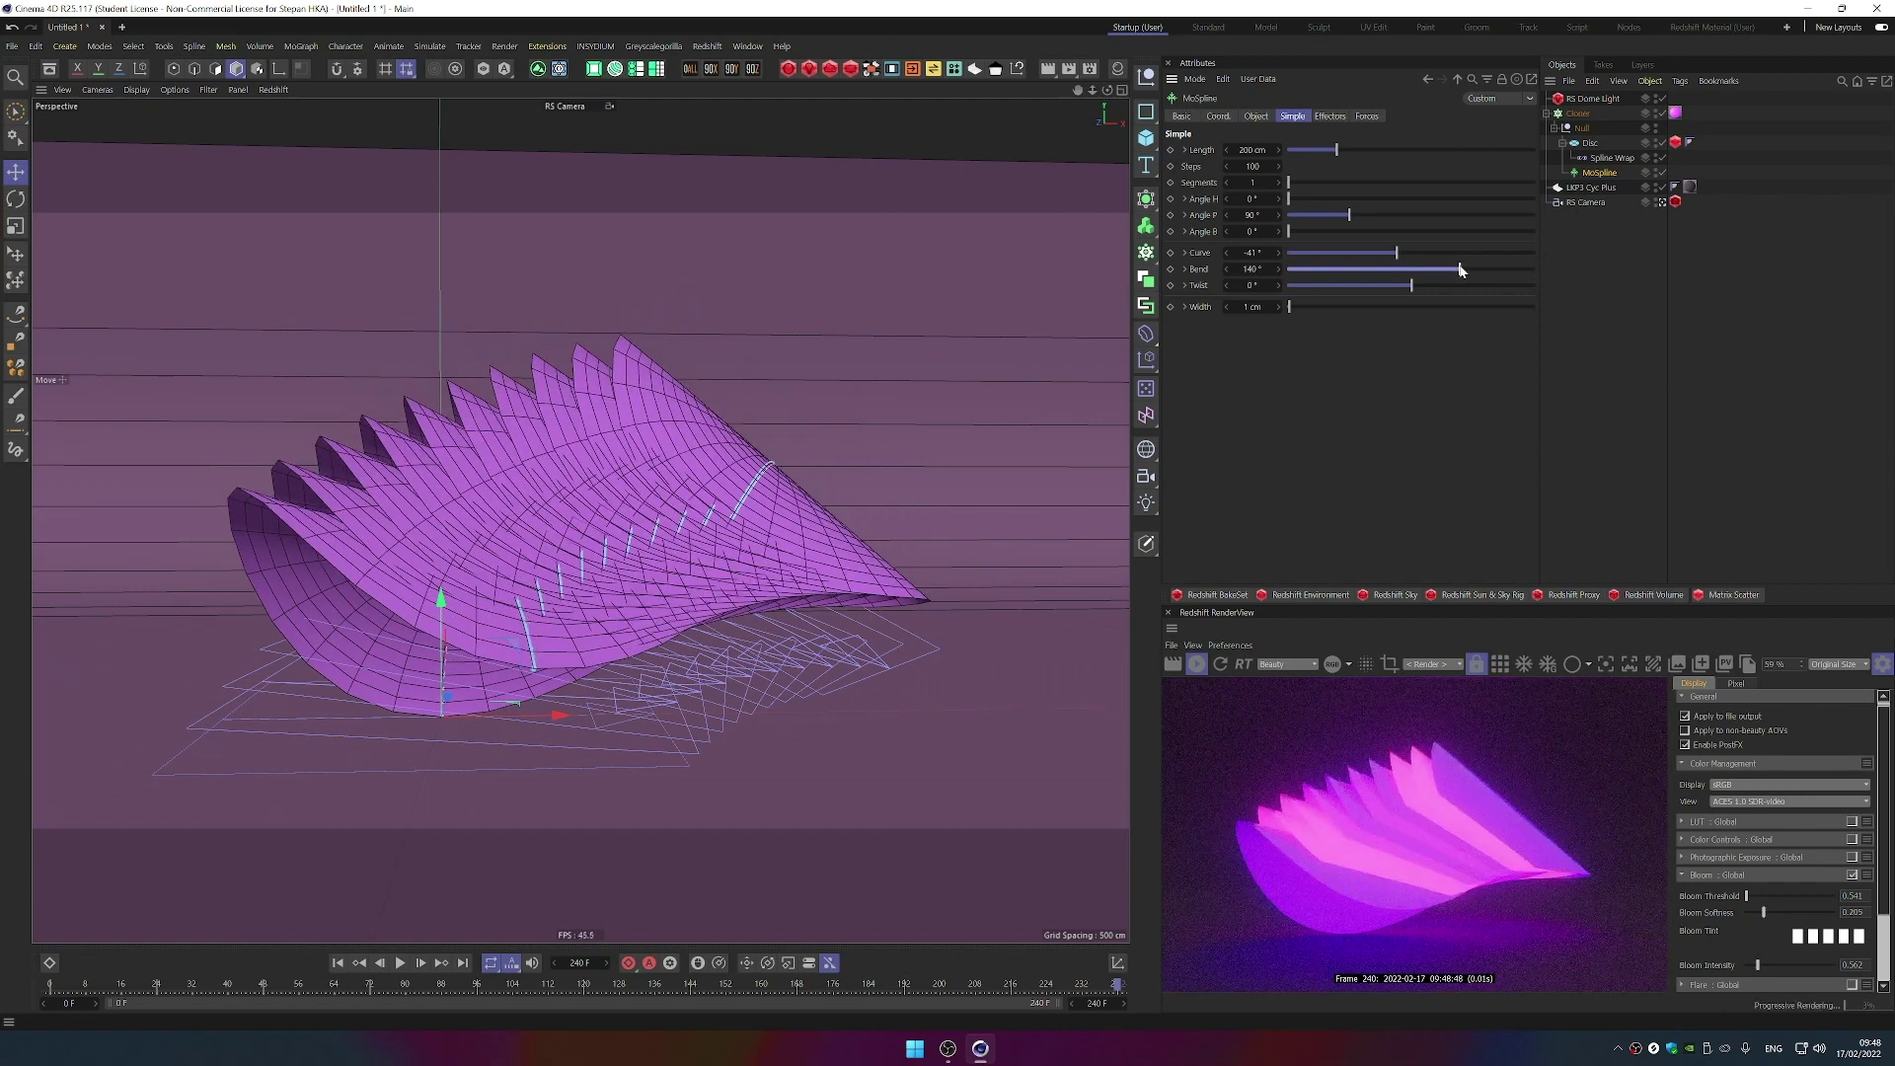
{"action": "left_click_drag", "start_coordinate": [1460, 269], "coordinate": [1446, 269]}
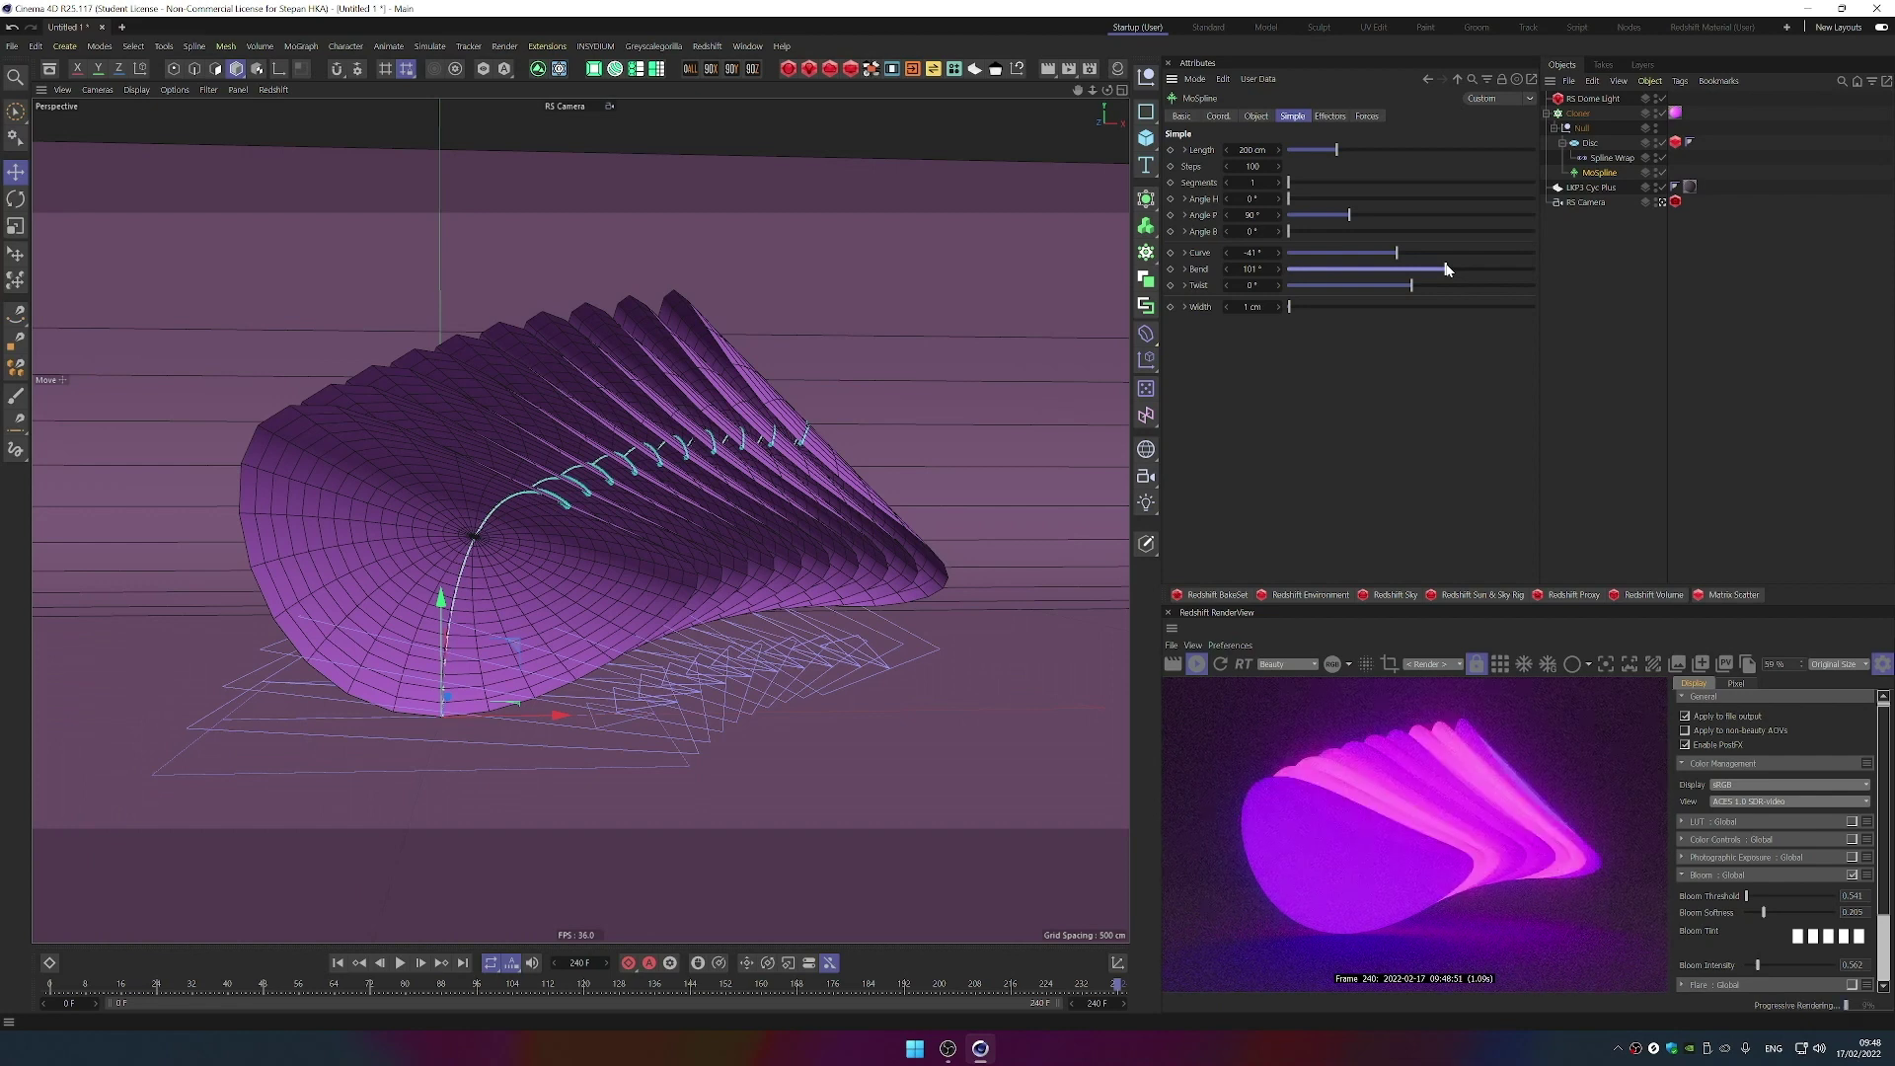
{"action": "left_click_drag", "start_coordinate": [1447, 270], "coordinate": [1420, 291]}
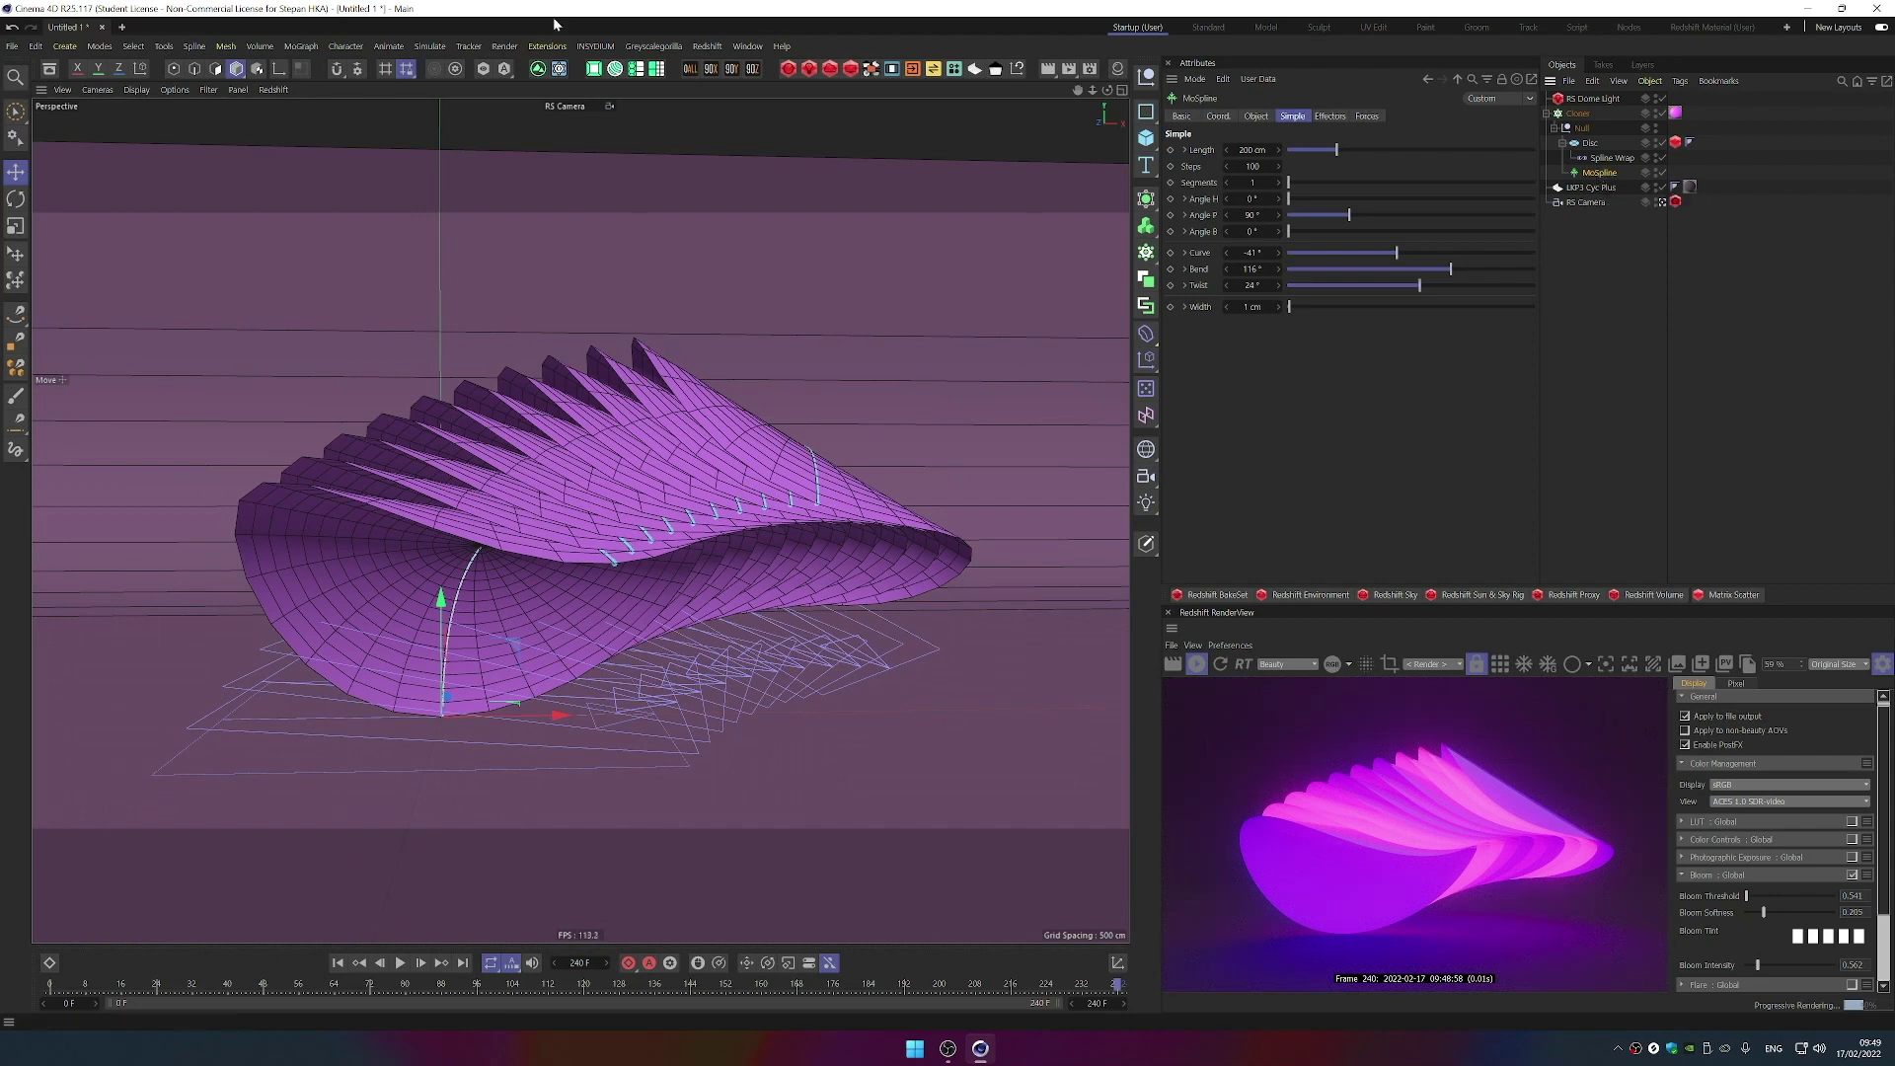
- Add a Turbulence force from Simulate > Forces, undoing an accidental Field Force
{"action": "left_click", "coordinate": [387, 46]}
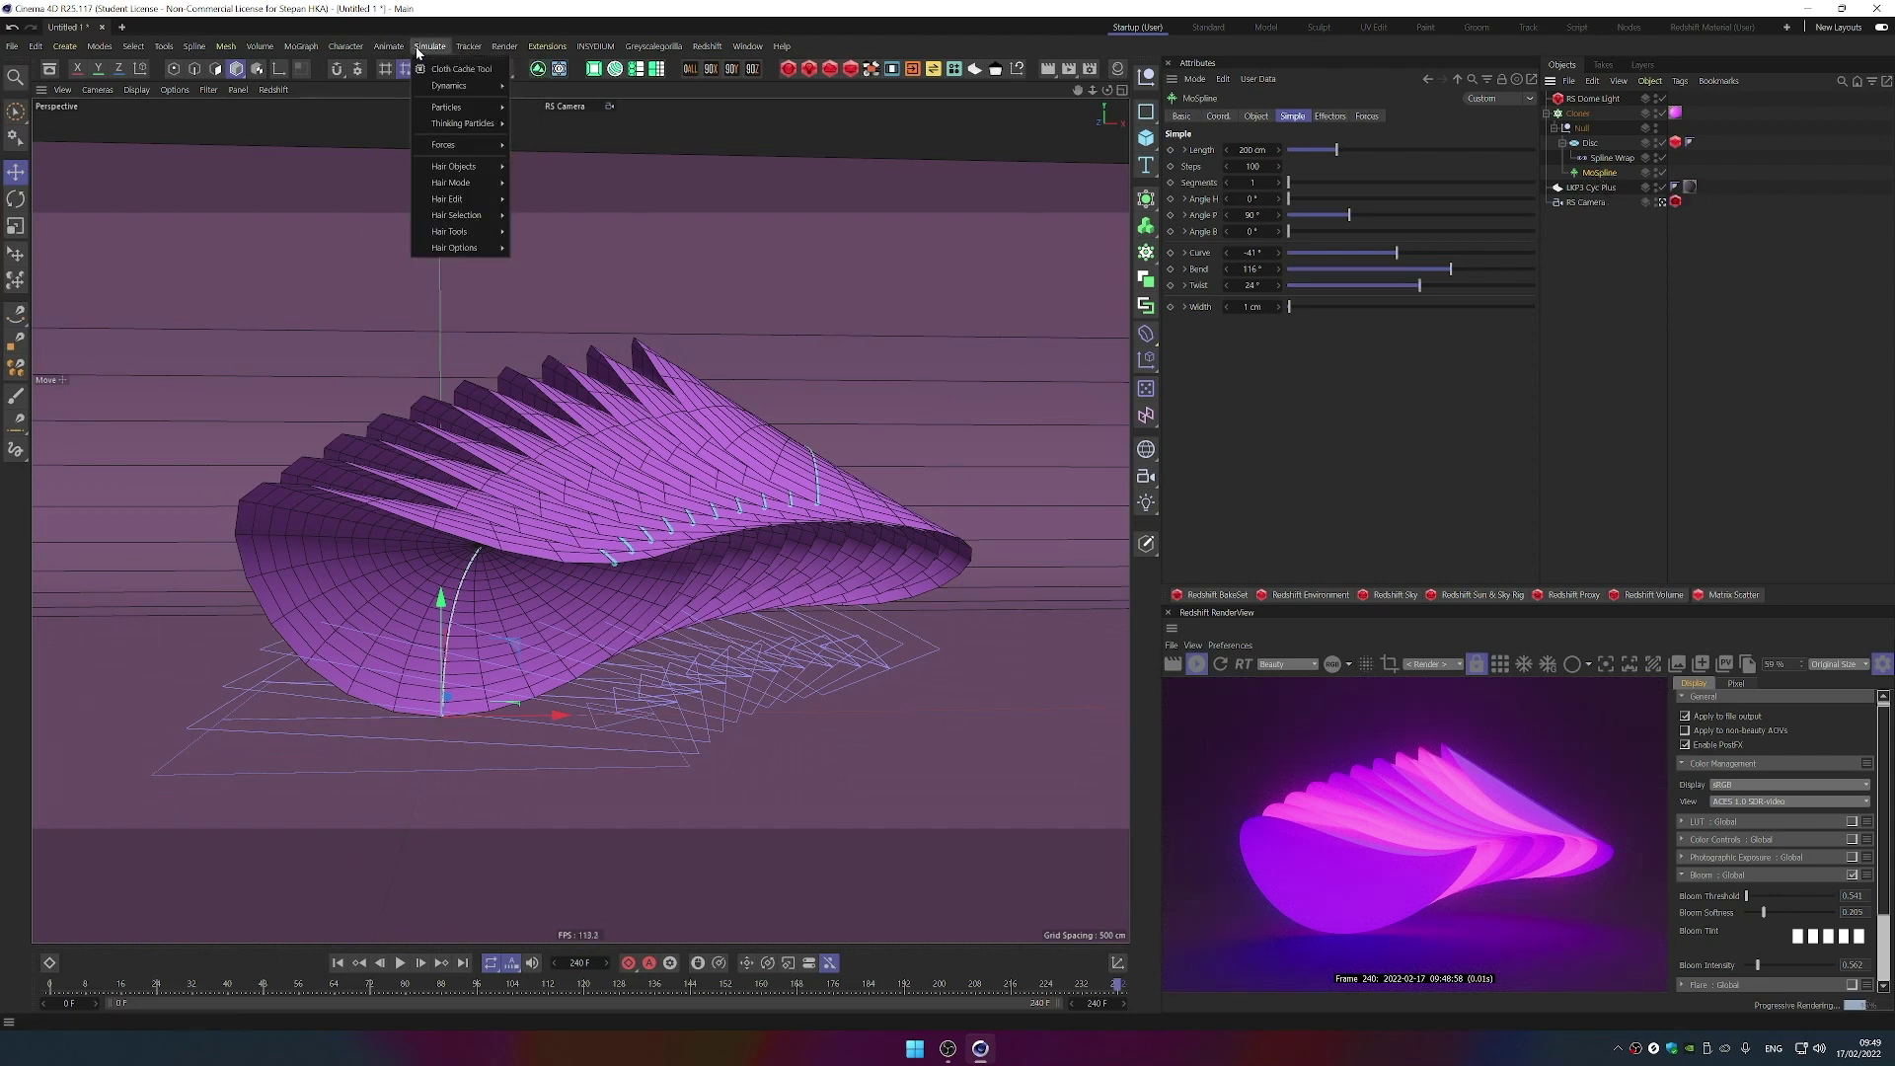
{"action": "mouse_move", "coordinate": [312, 47]}
{"action": "mouse_move", "coordinate": [429, 47]}
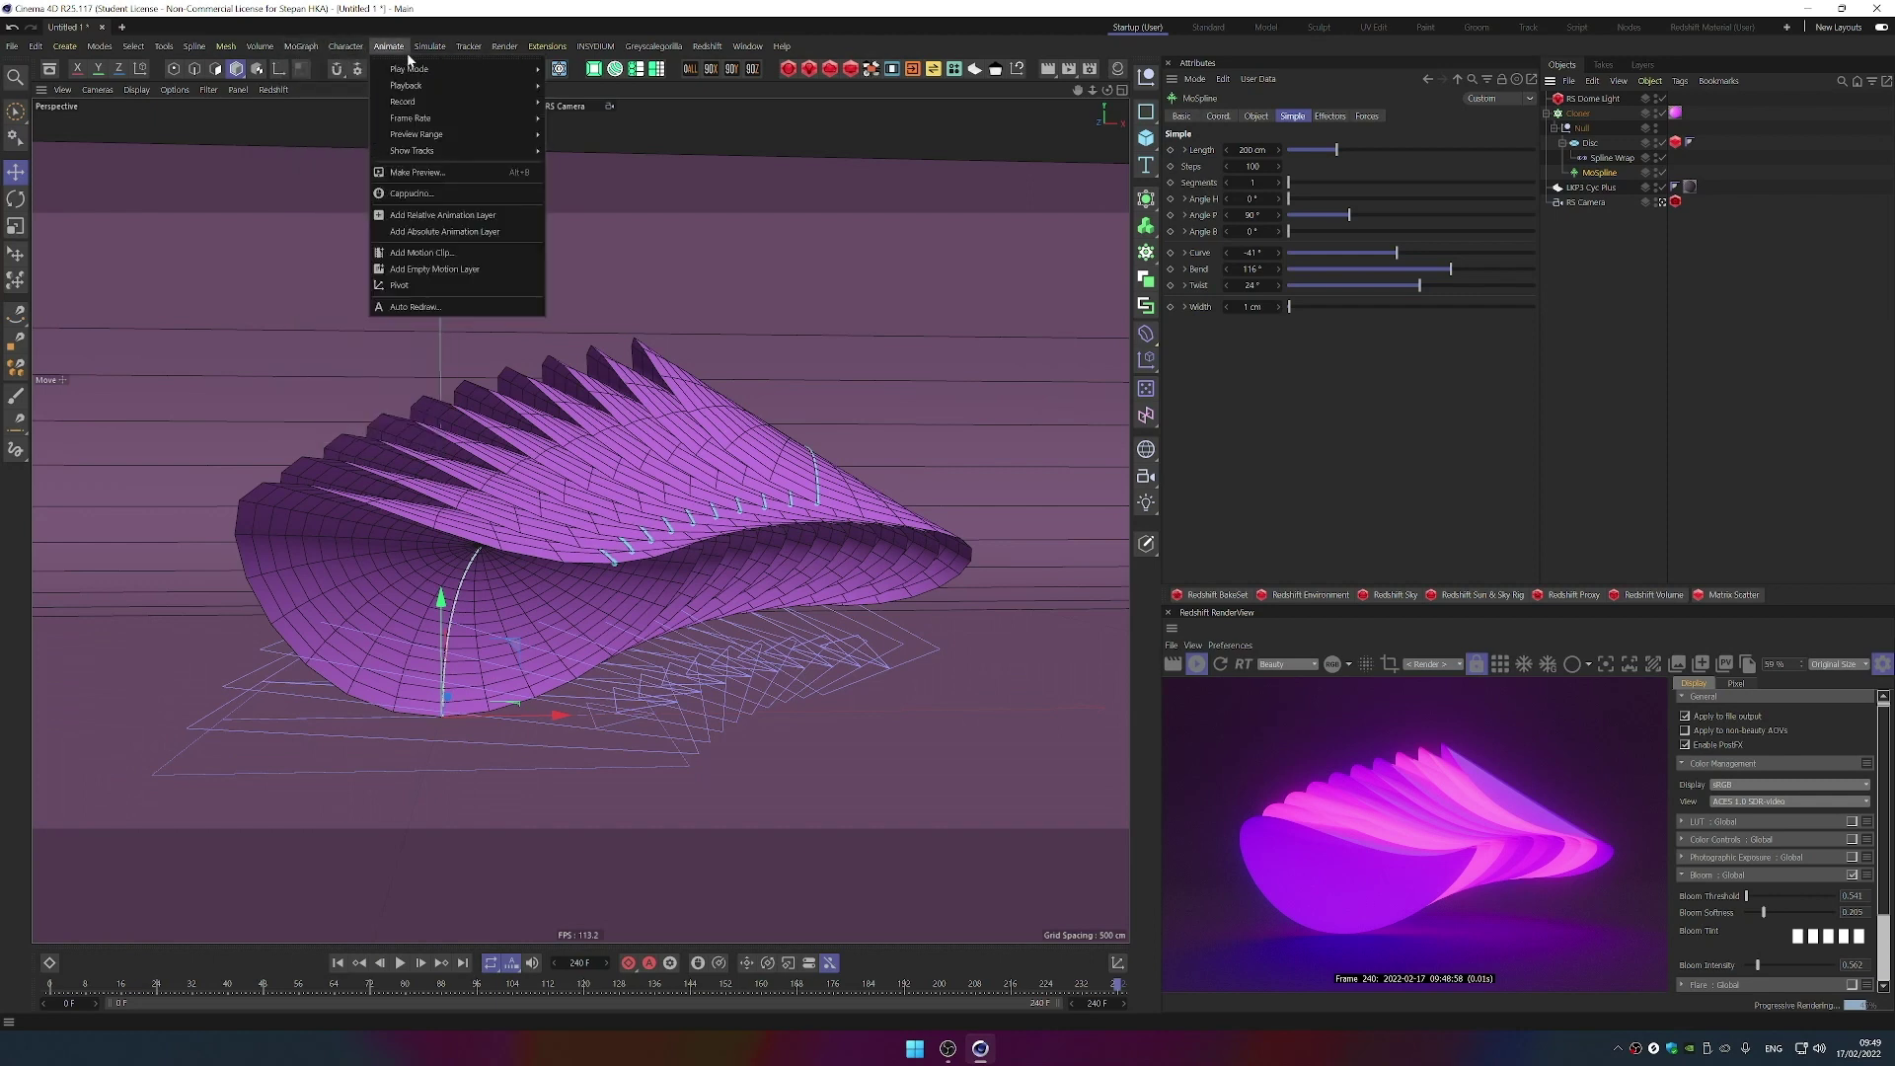
{"action": "mouse_move", "coordinate": [493, 146]}
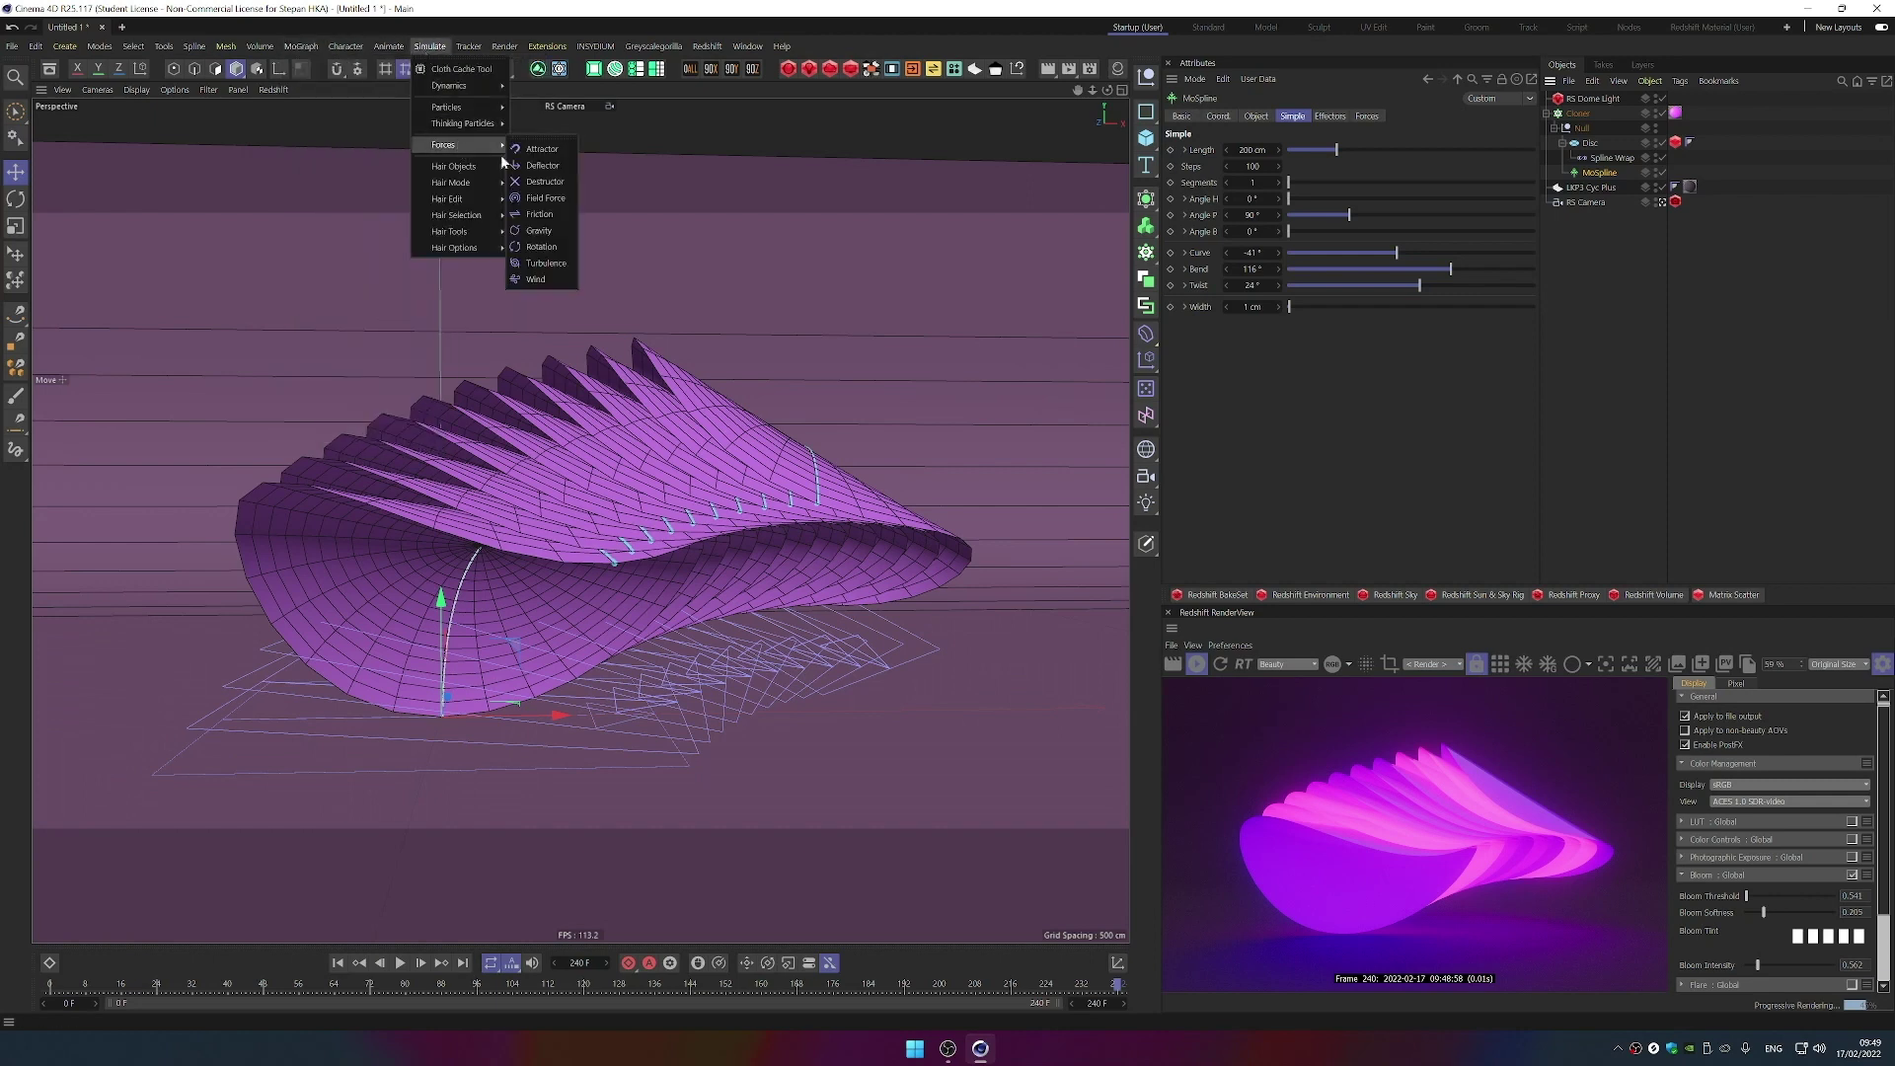
{"action": "left_click", "coordinate": [559, 201]}
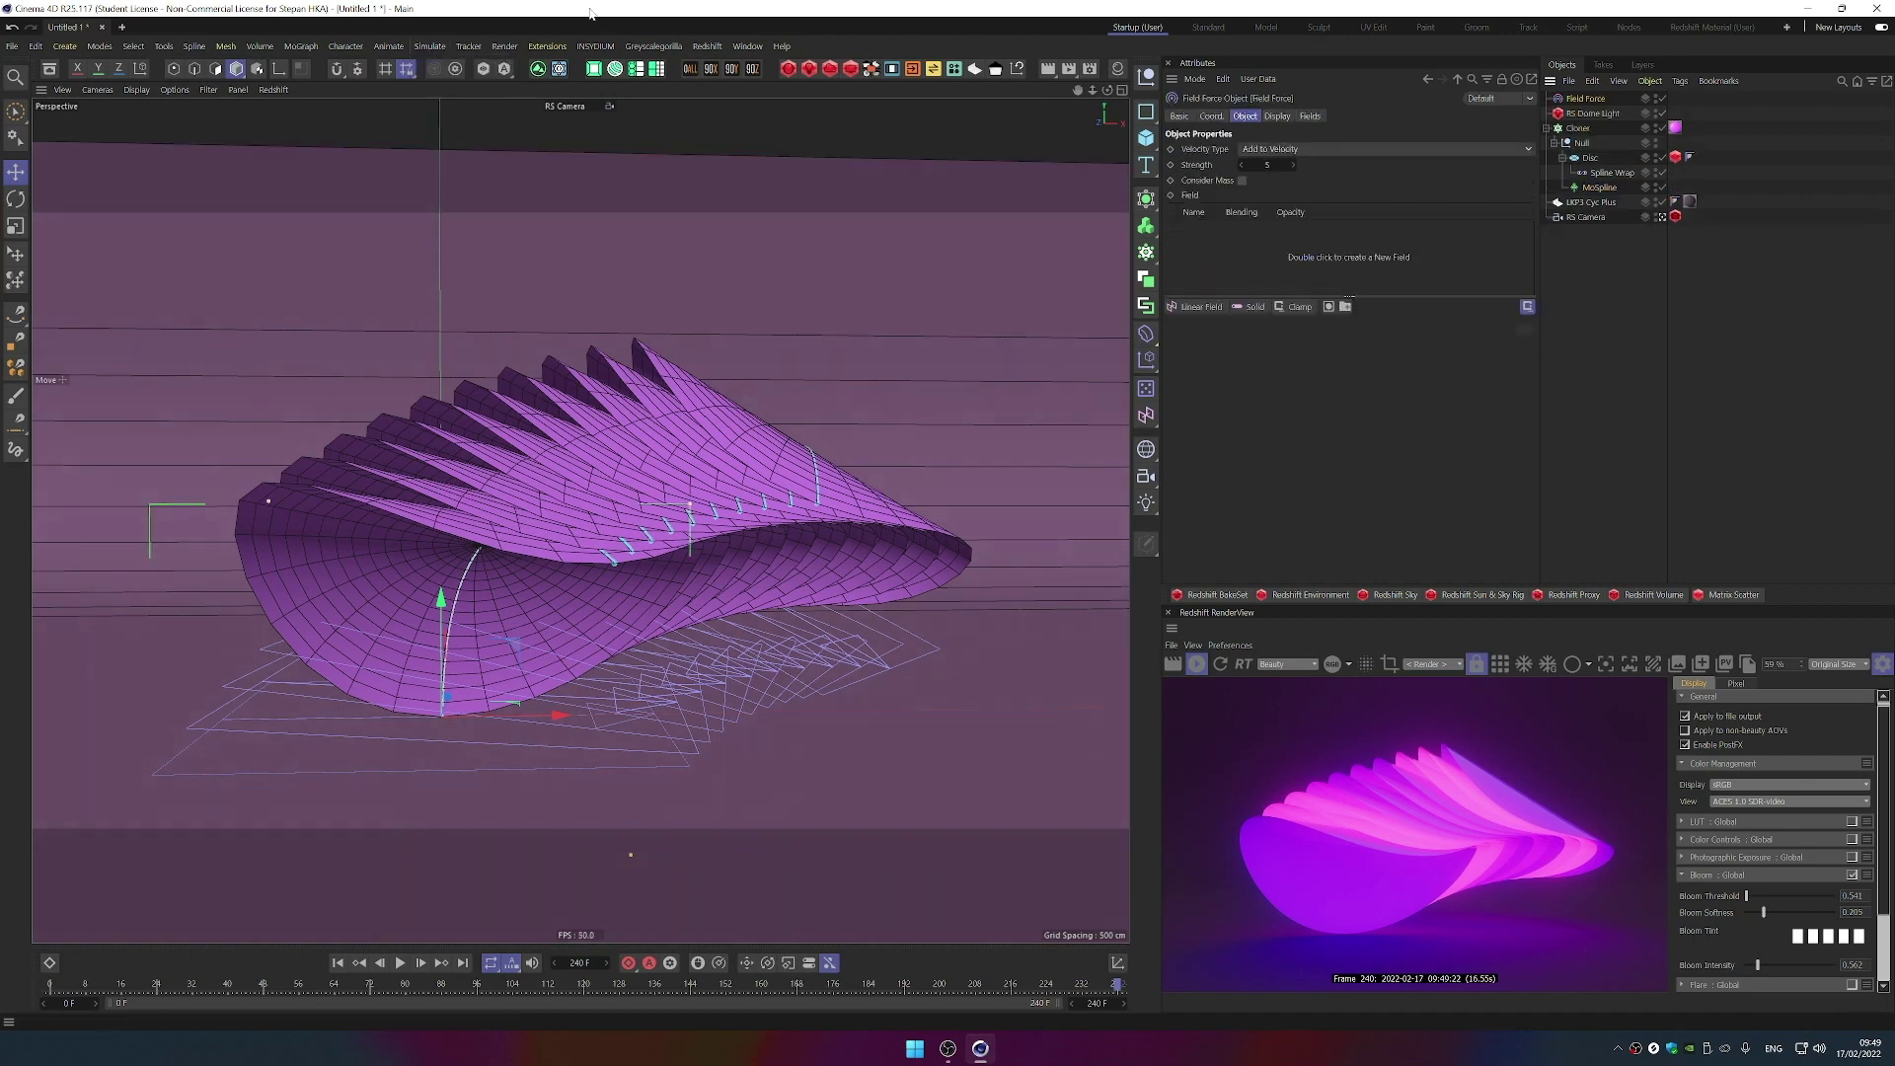
{"action": "key", "text": "ctrl+z"}
{"action": "left_click", "coordinate": [431, 46]}
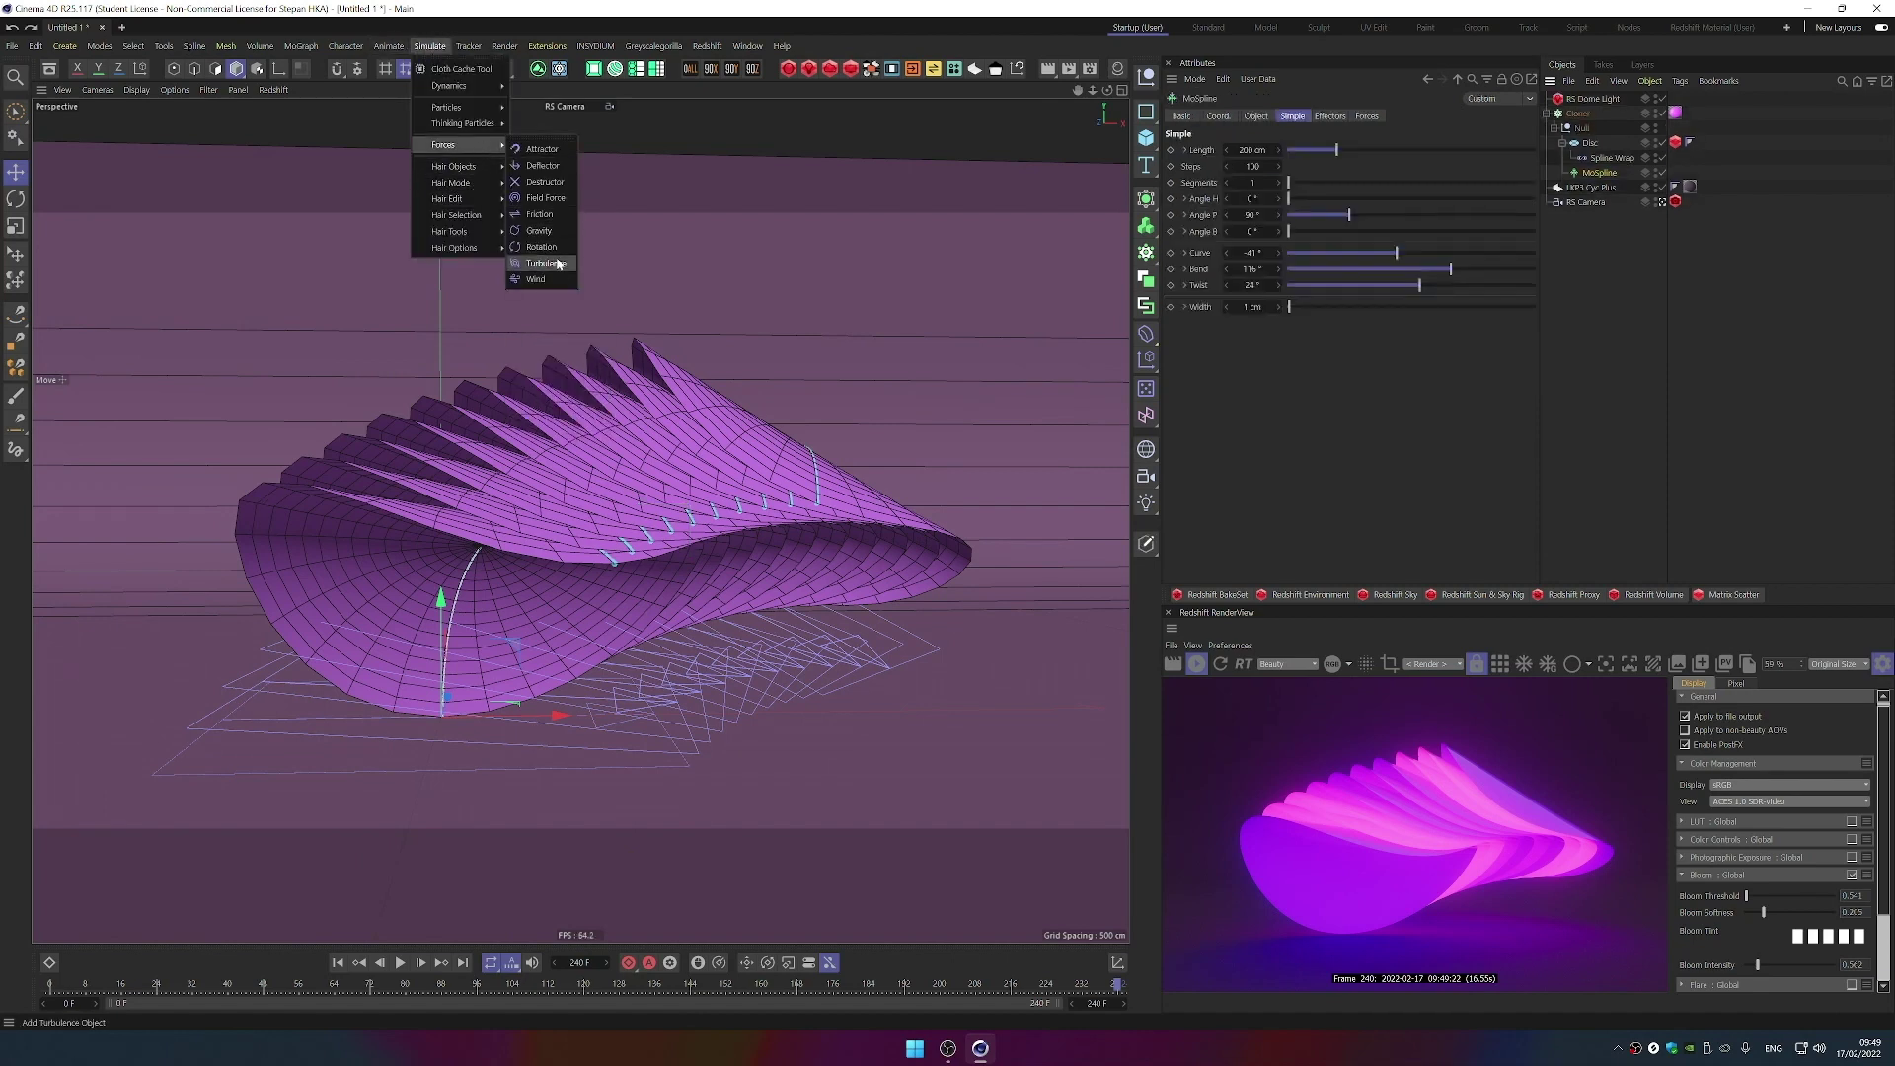
{"action": "left_click", "coordinate": [542, 260]}
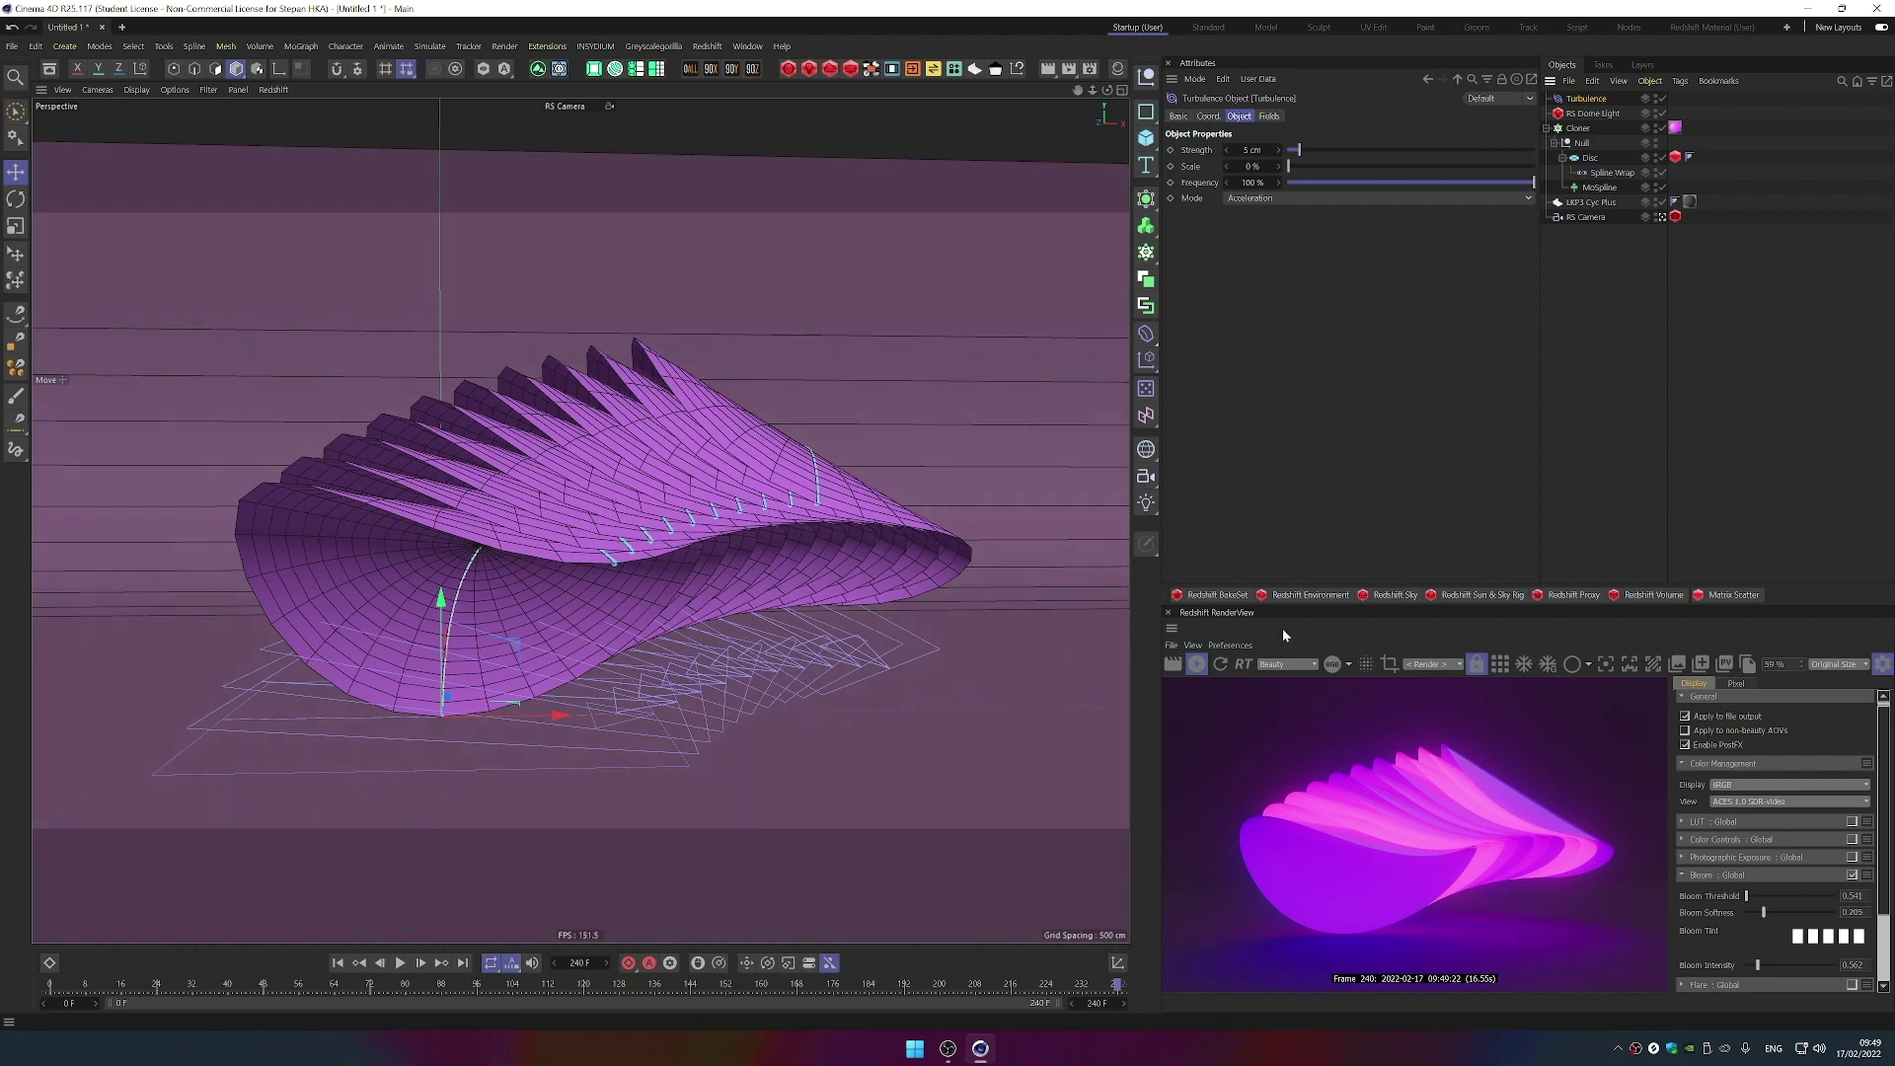
- Restart the RenderView render, hide its settings panel and play the animation
{"action": "left_click", "coordinate": [1211, 666]}
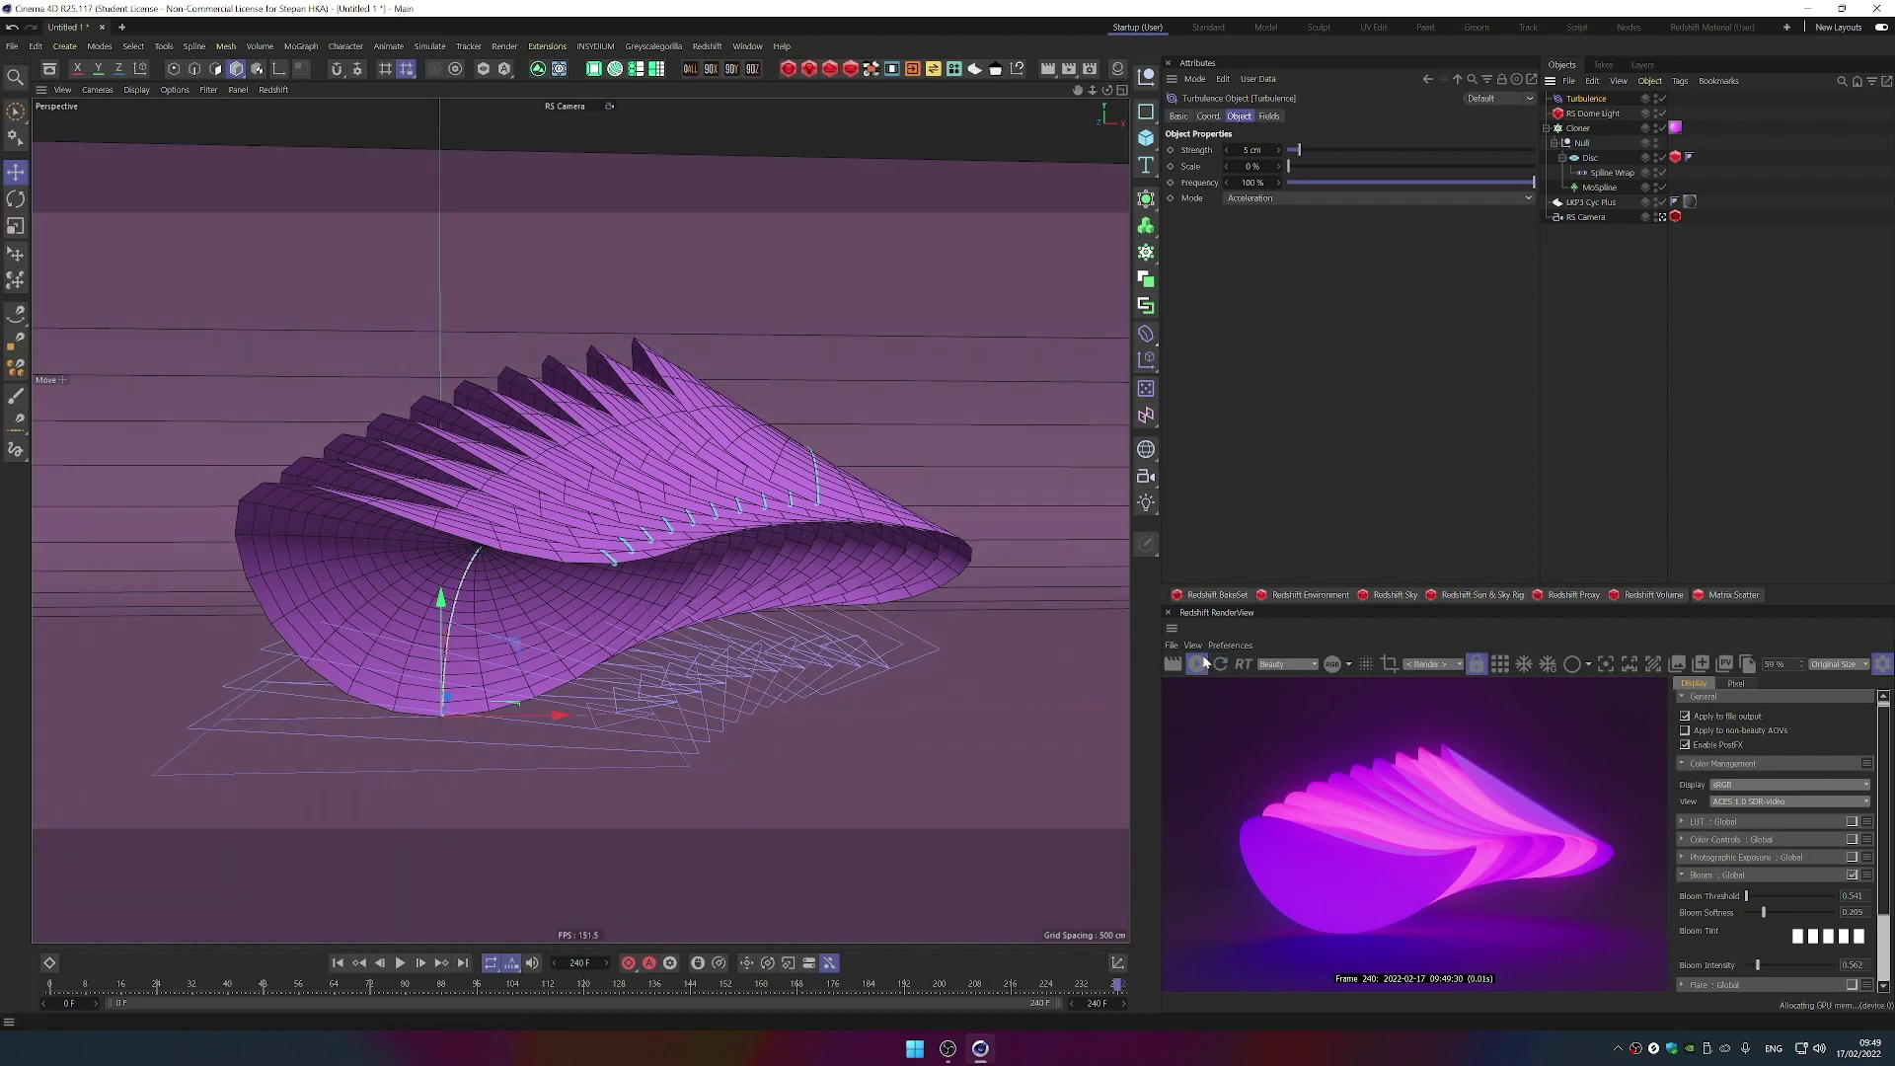
{"action": "left_click", "coordinate": [1882, 663]}
{"action": "left_click", "coordinate": [400, 963]}
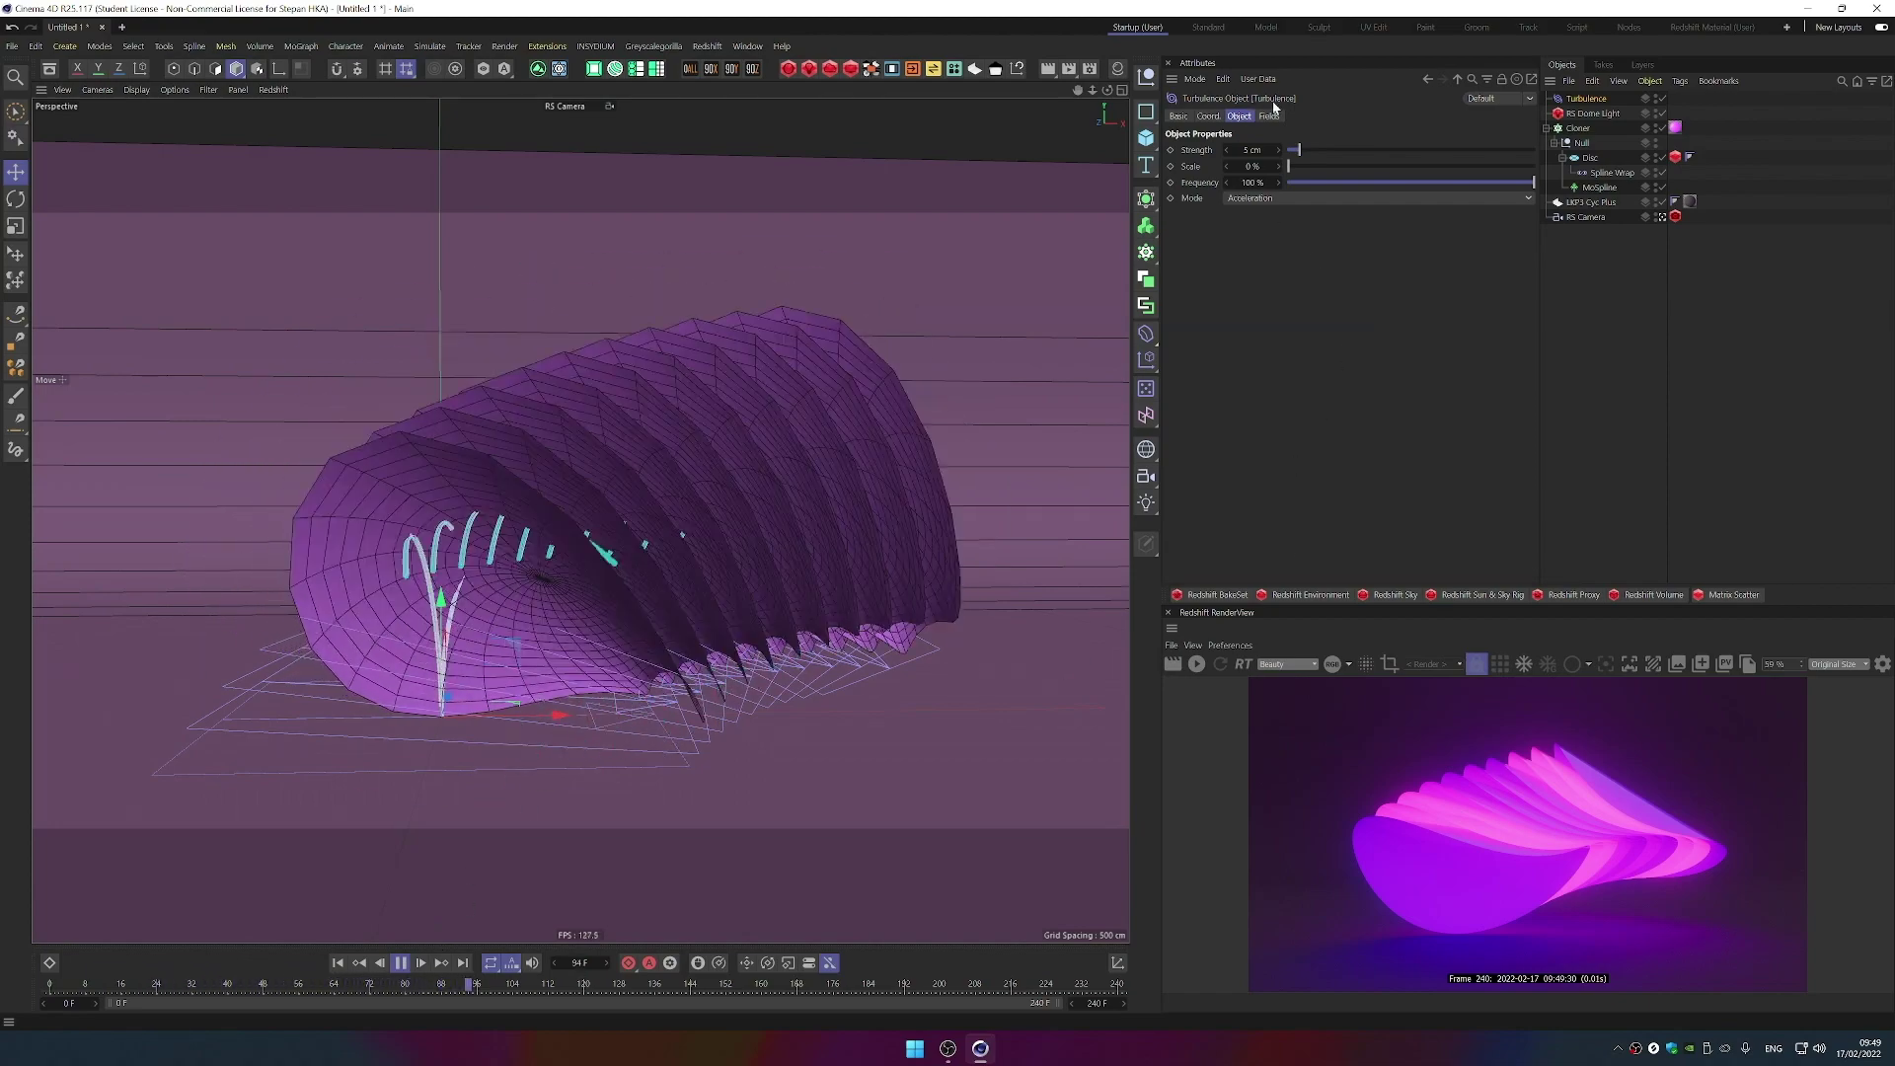
- Tune the Turbulence to Strength 1 cm and Frequency about 10.9%, with a smaller scale
{"action": "left_click_drag", "start_coordinate": [1299, 150], "coordinate": [1543, 182]}
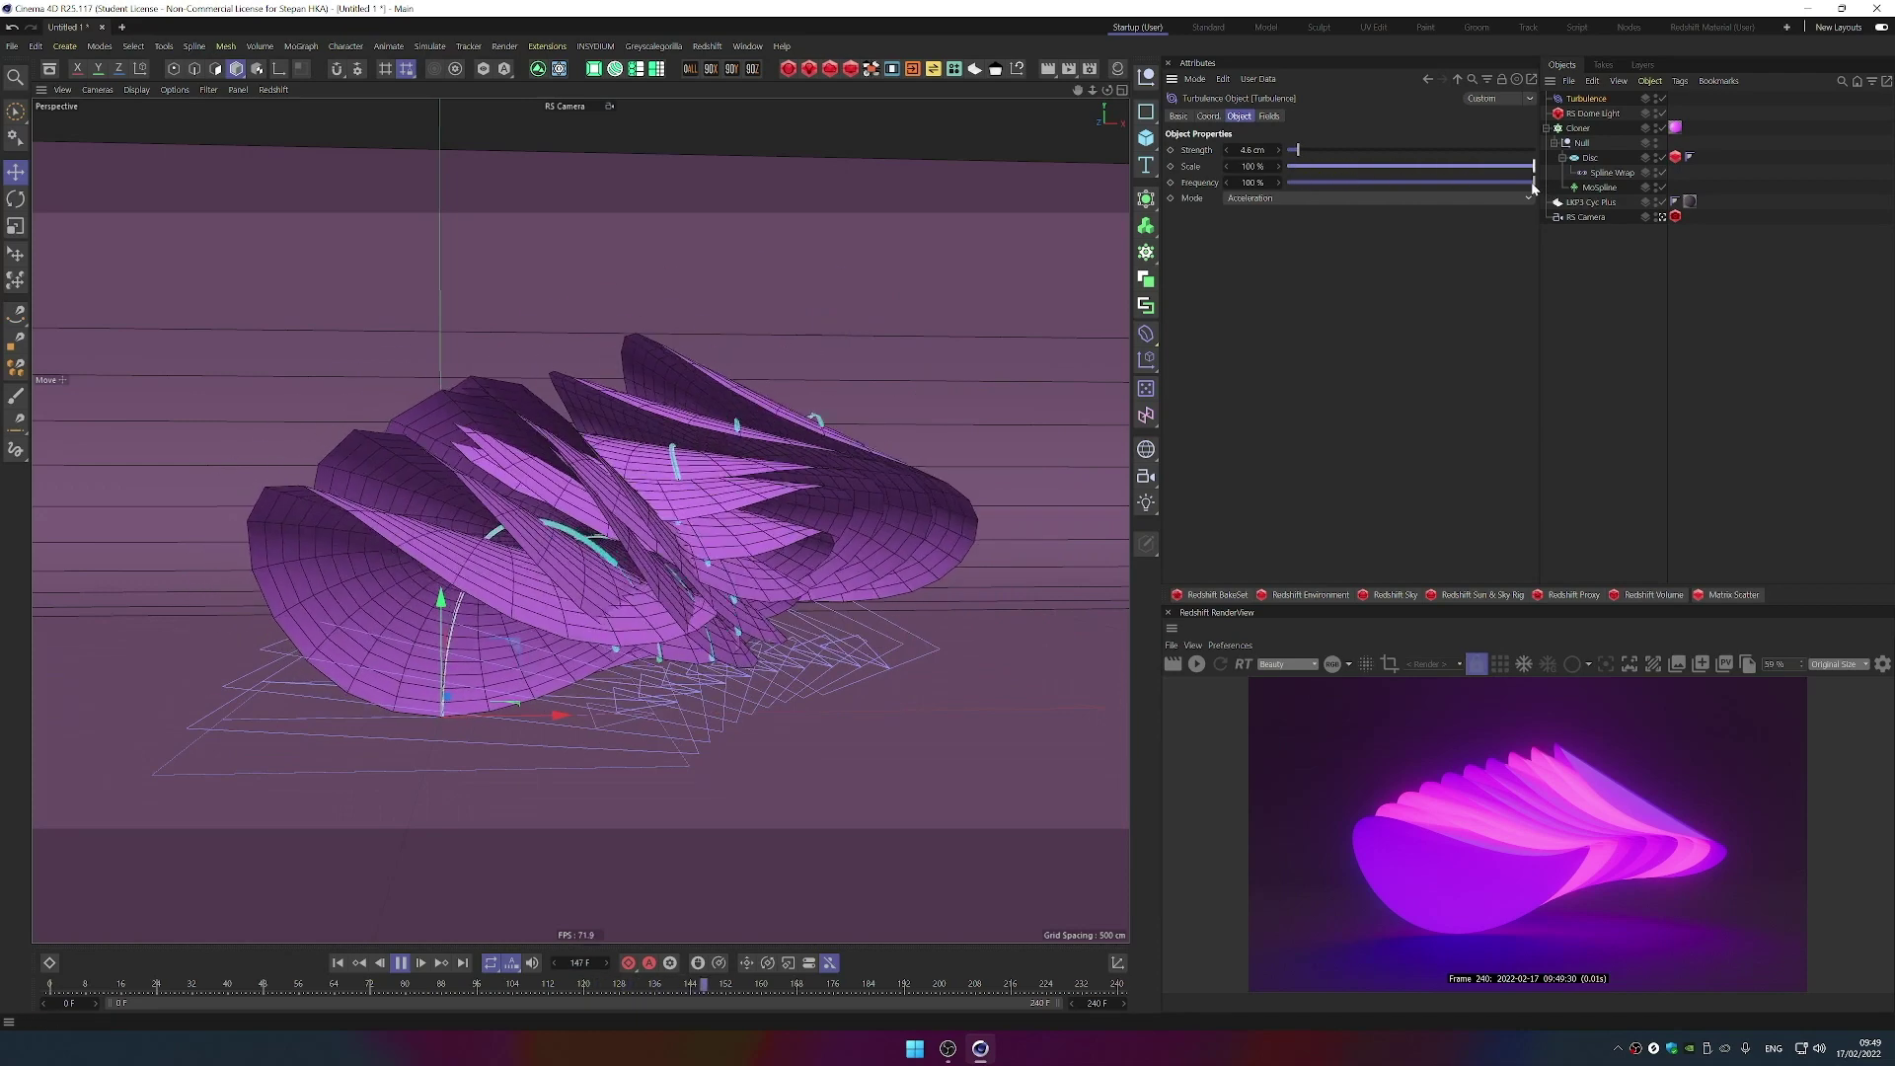
{"action": "left_click_drag", "start_coordinate": [1299, 155], "coordinate": [1292, 153]}
{"action": "left_click_drag", "start_coordinate": [1533, 183], "coordinate": [1376, 194]}
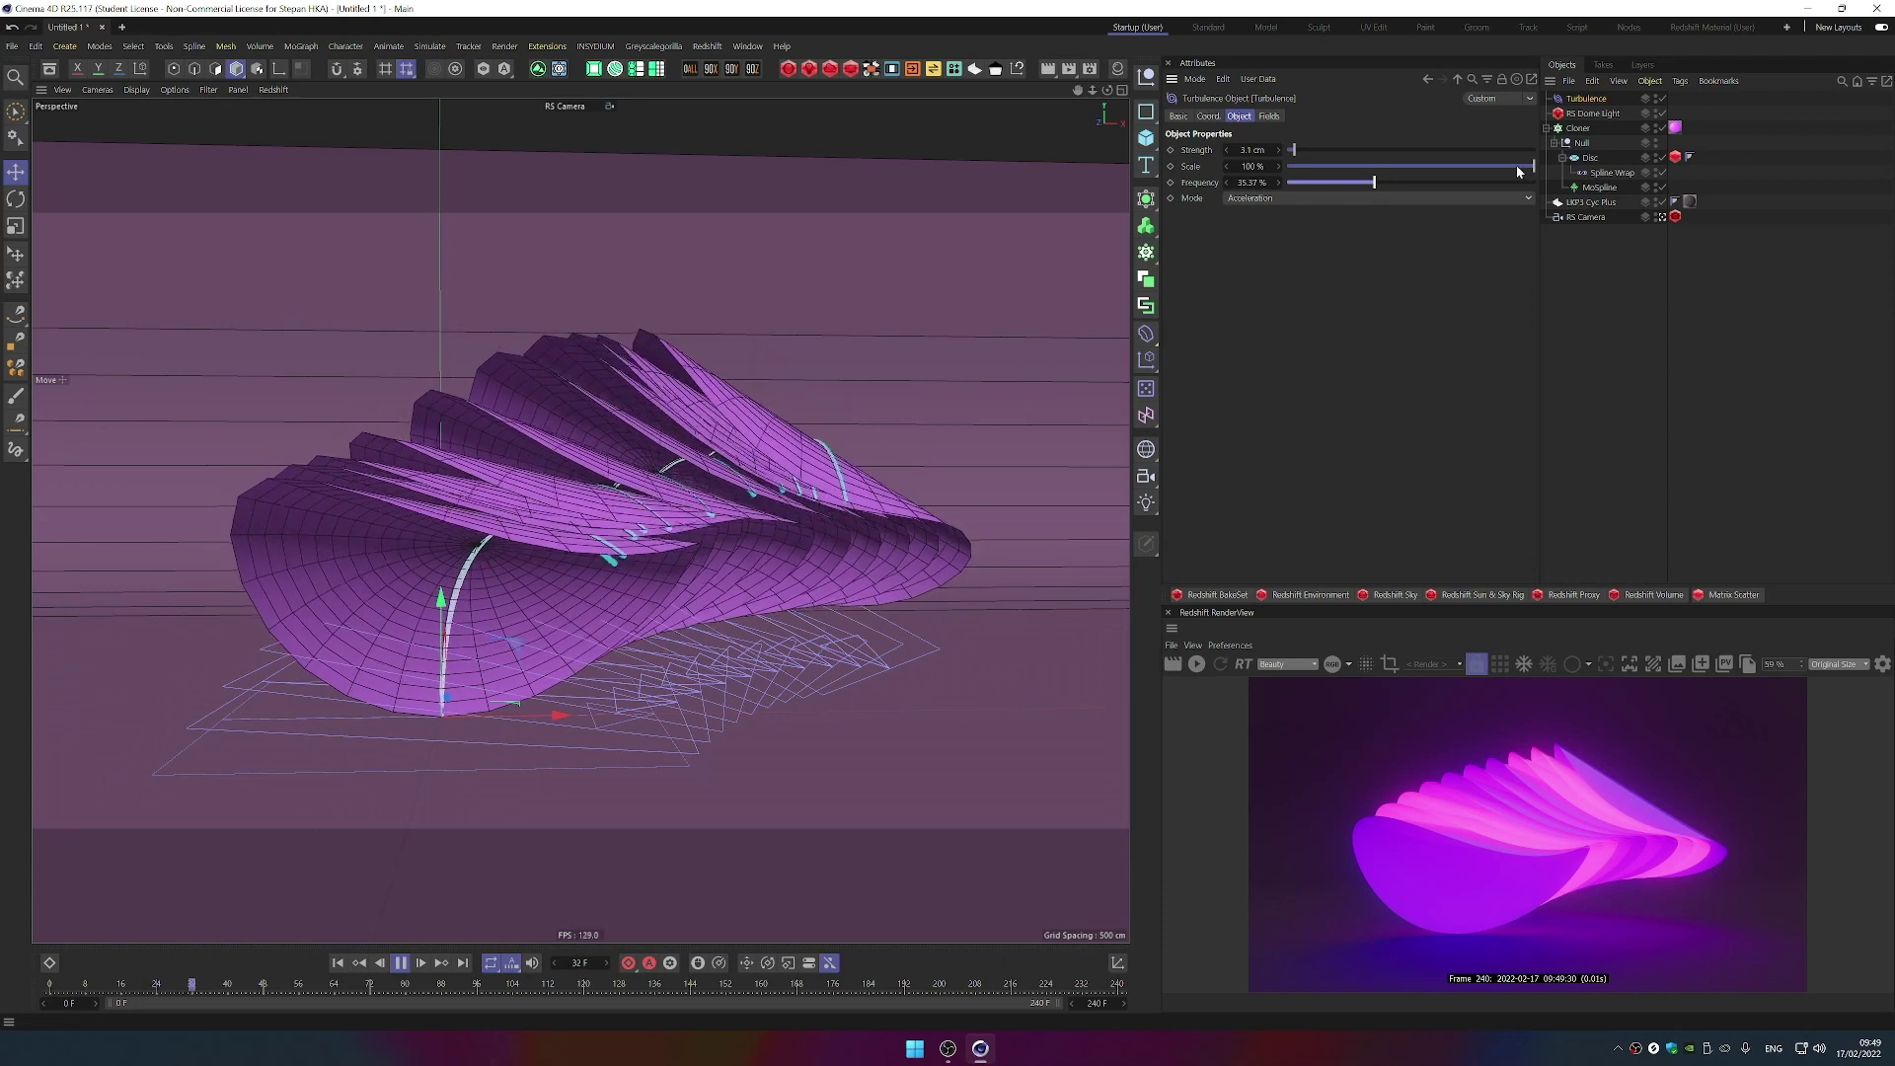
{"action": "left_click_drag", "start_coordinate": [1530, 168], "coordinate": [1481, 168]}
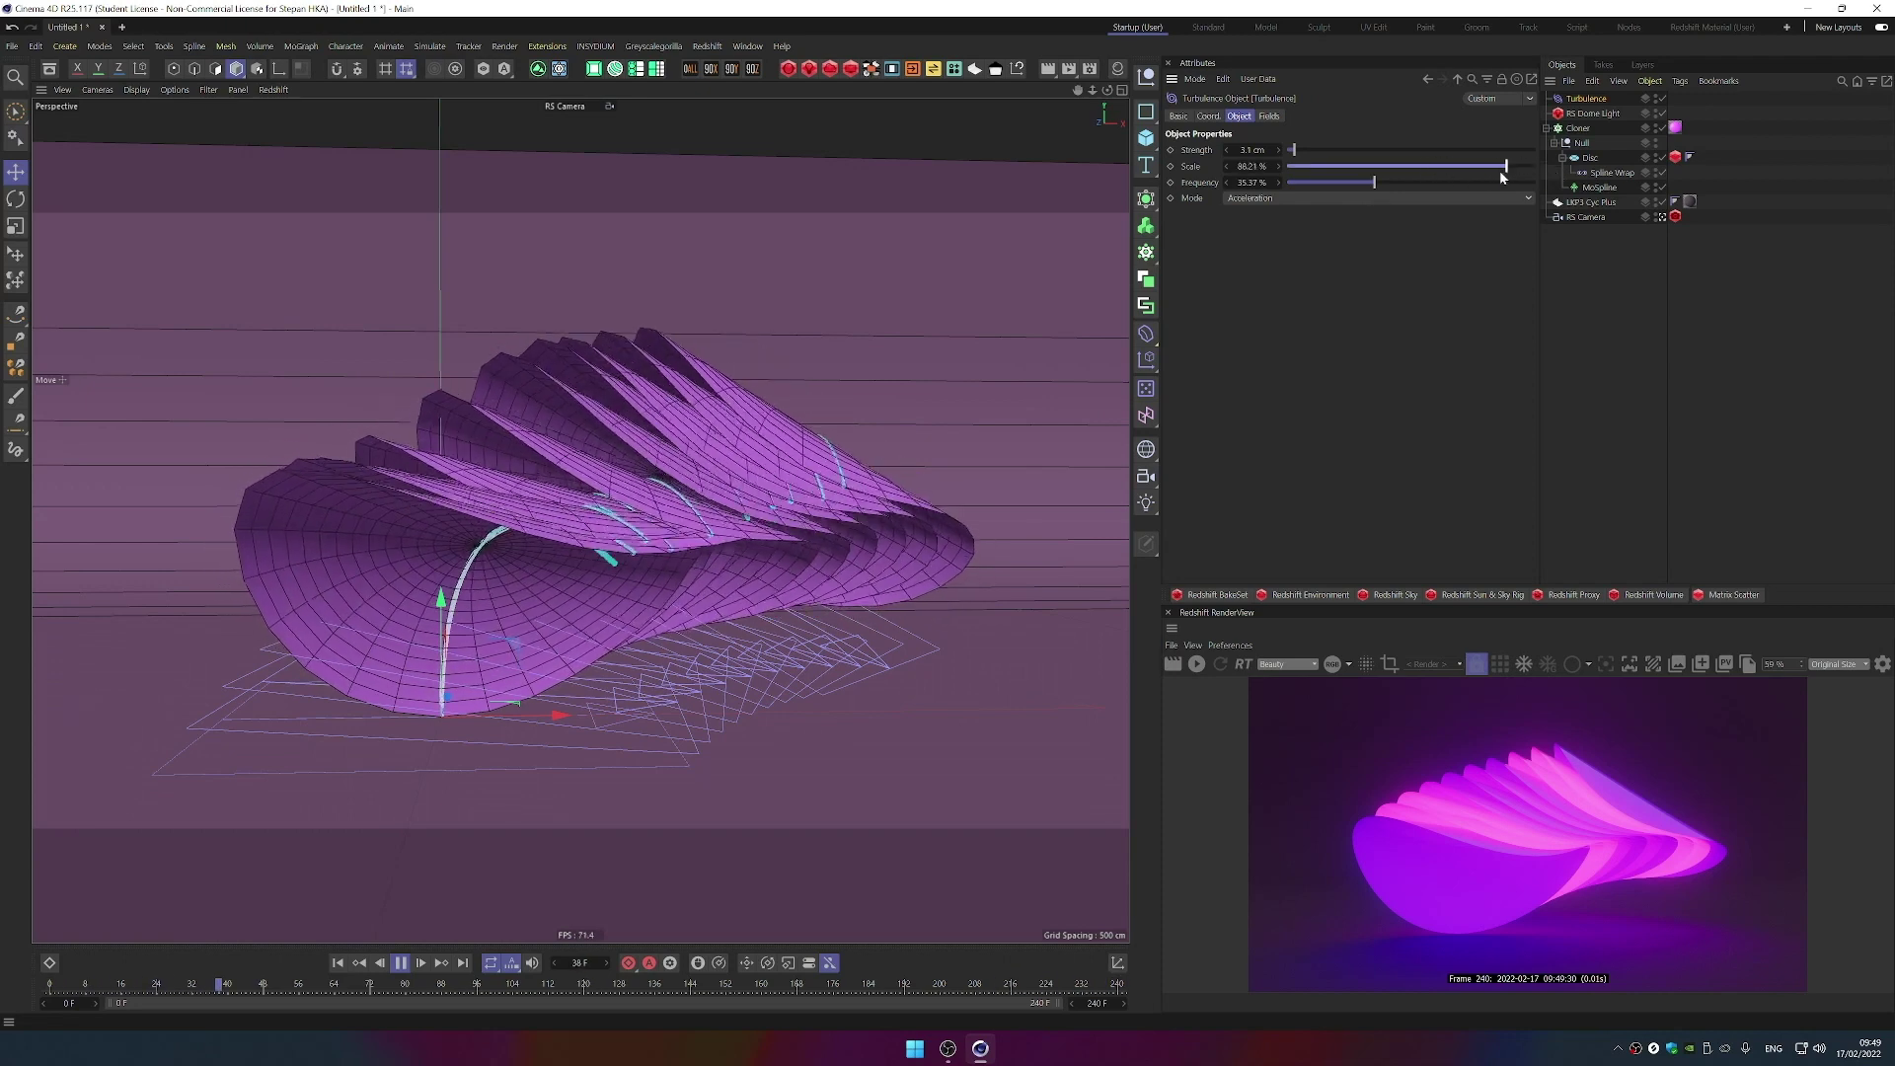
{"action": "mouse_move", "coordinate": [1293, 151]}
{"action": "left_mouse_down"}
{"action": "mouse_move", "coordinate": [1314, 153]}
{"action": "mouse_move", "coordinate": [1288, 150]}
{"action": "left_mouse_up"}
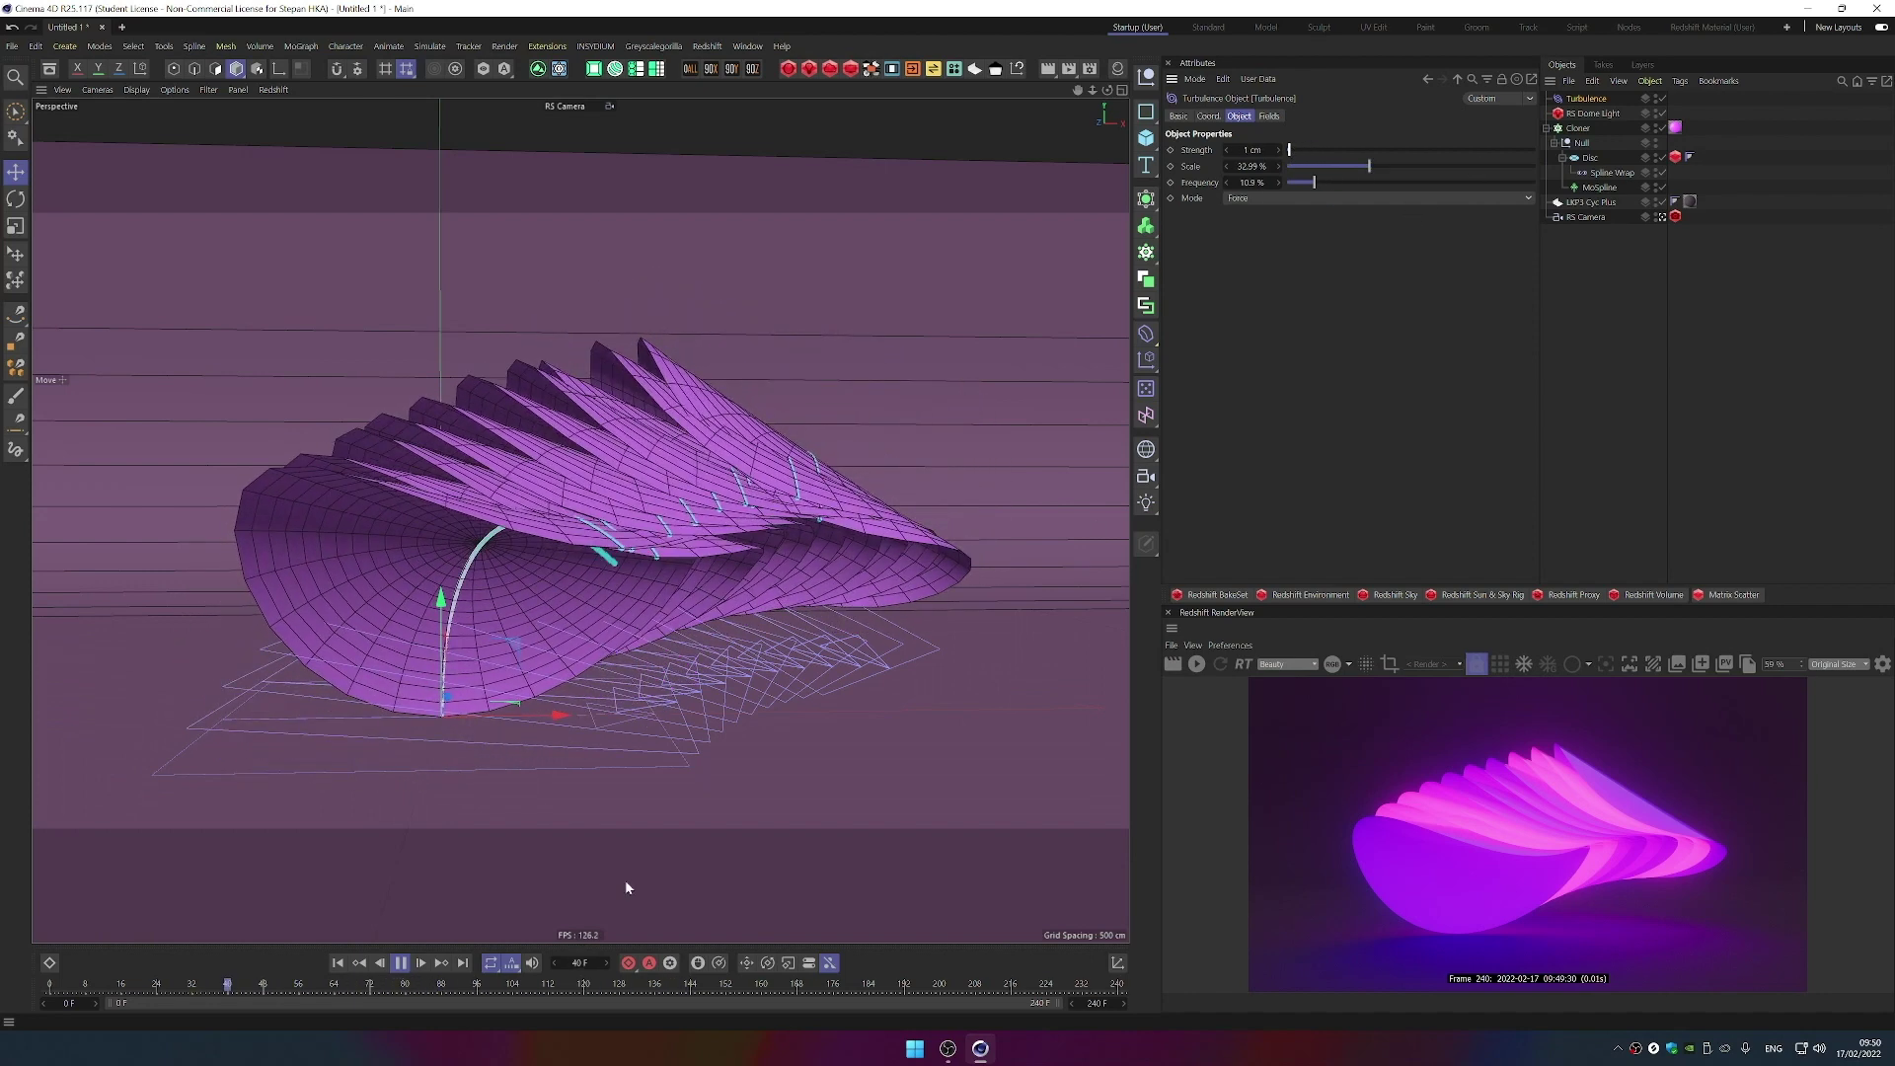
- Stop playback, re-render frame 72 and shrink the turbulence scale to 16.57%
{"action": "left_click", "coordinate": [400, 964]}
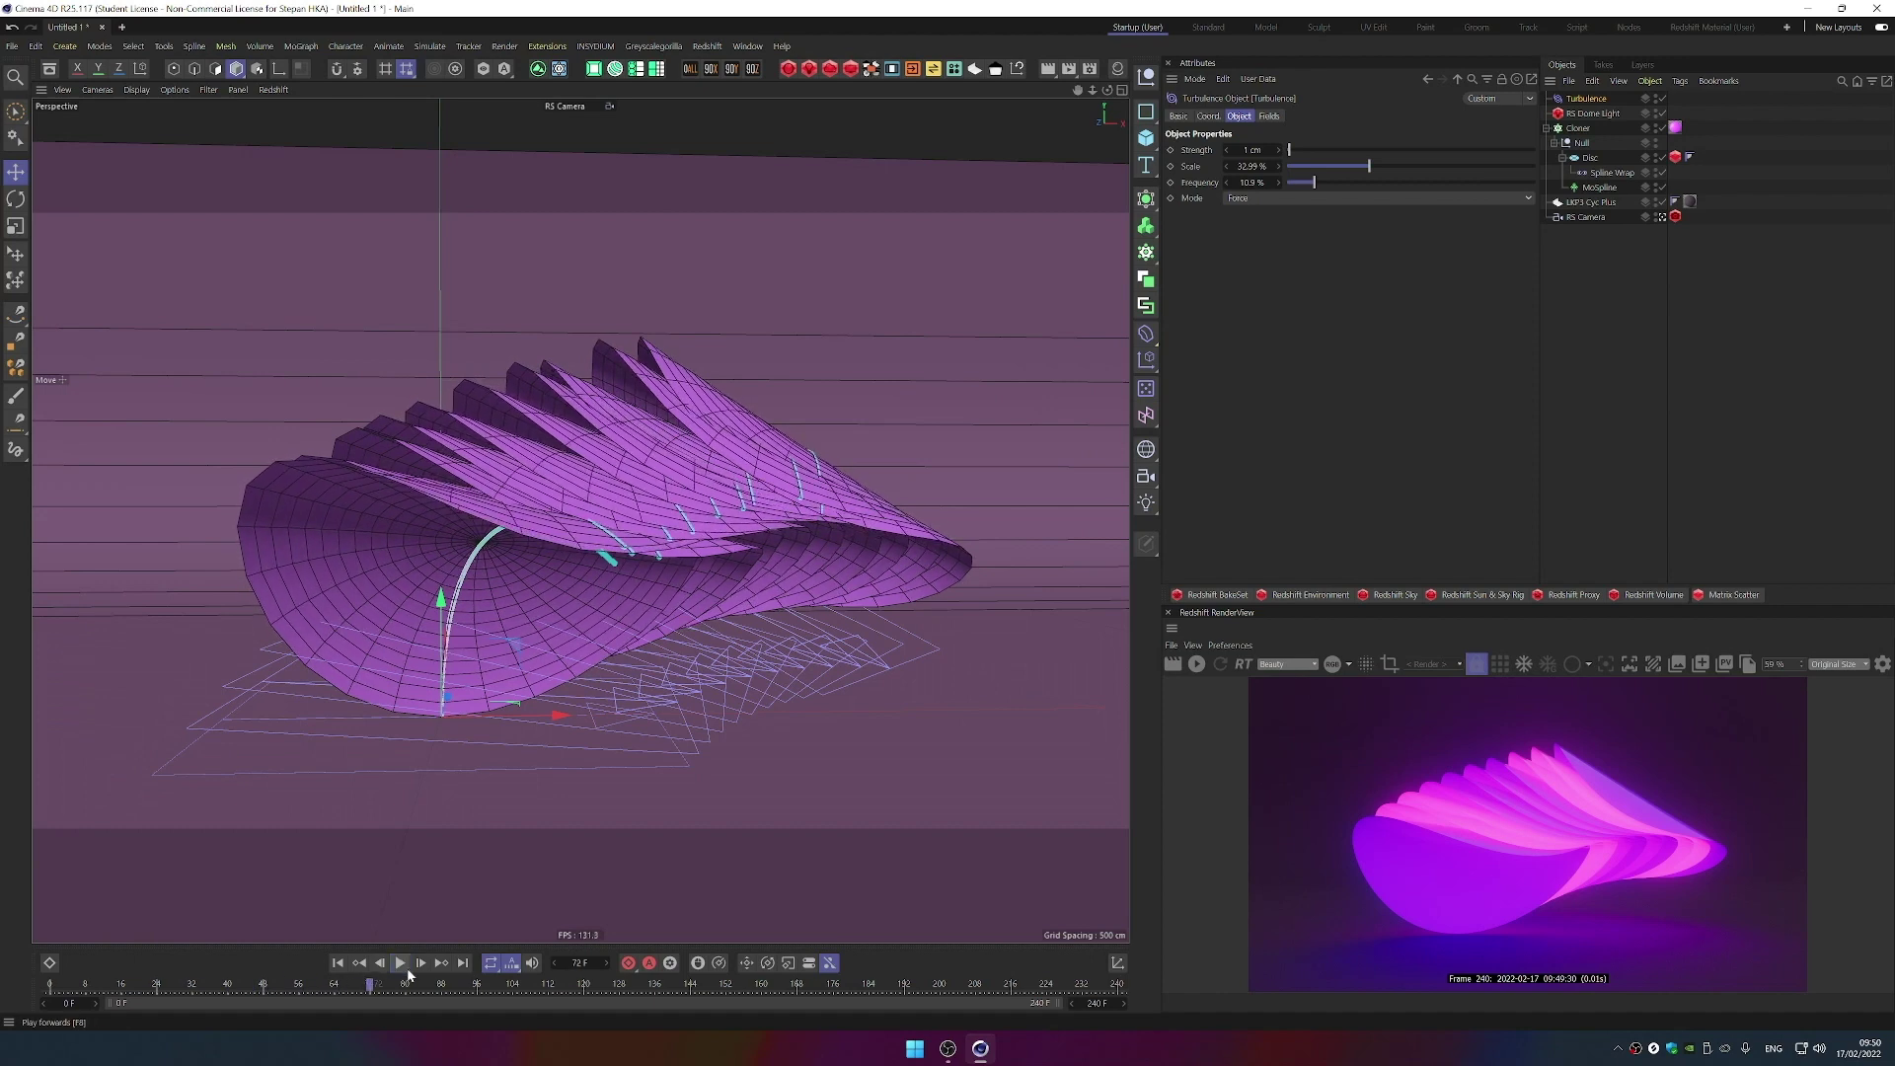
{"action": "left_click", "coordinate": [1198, 665]}
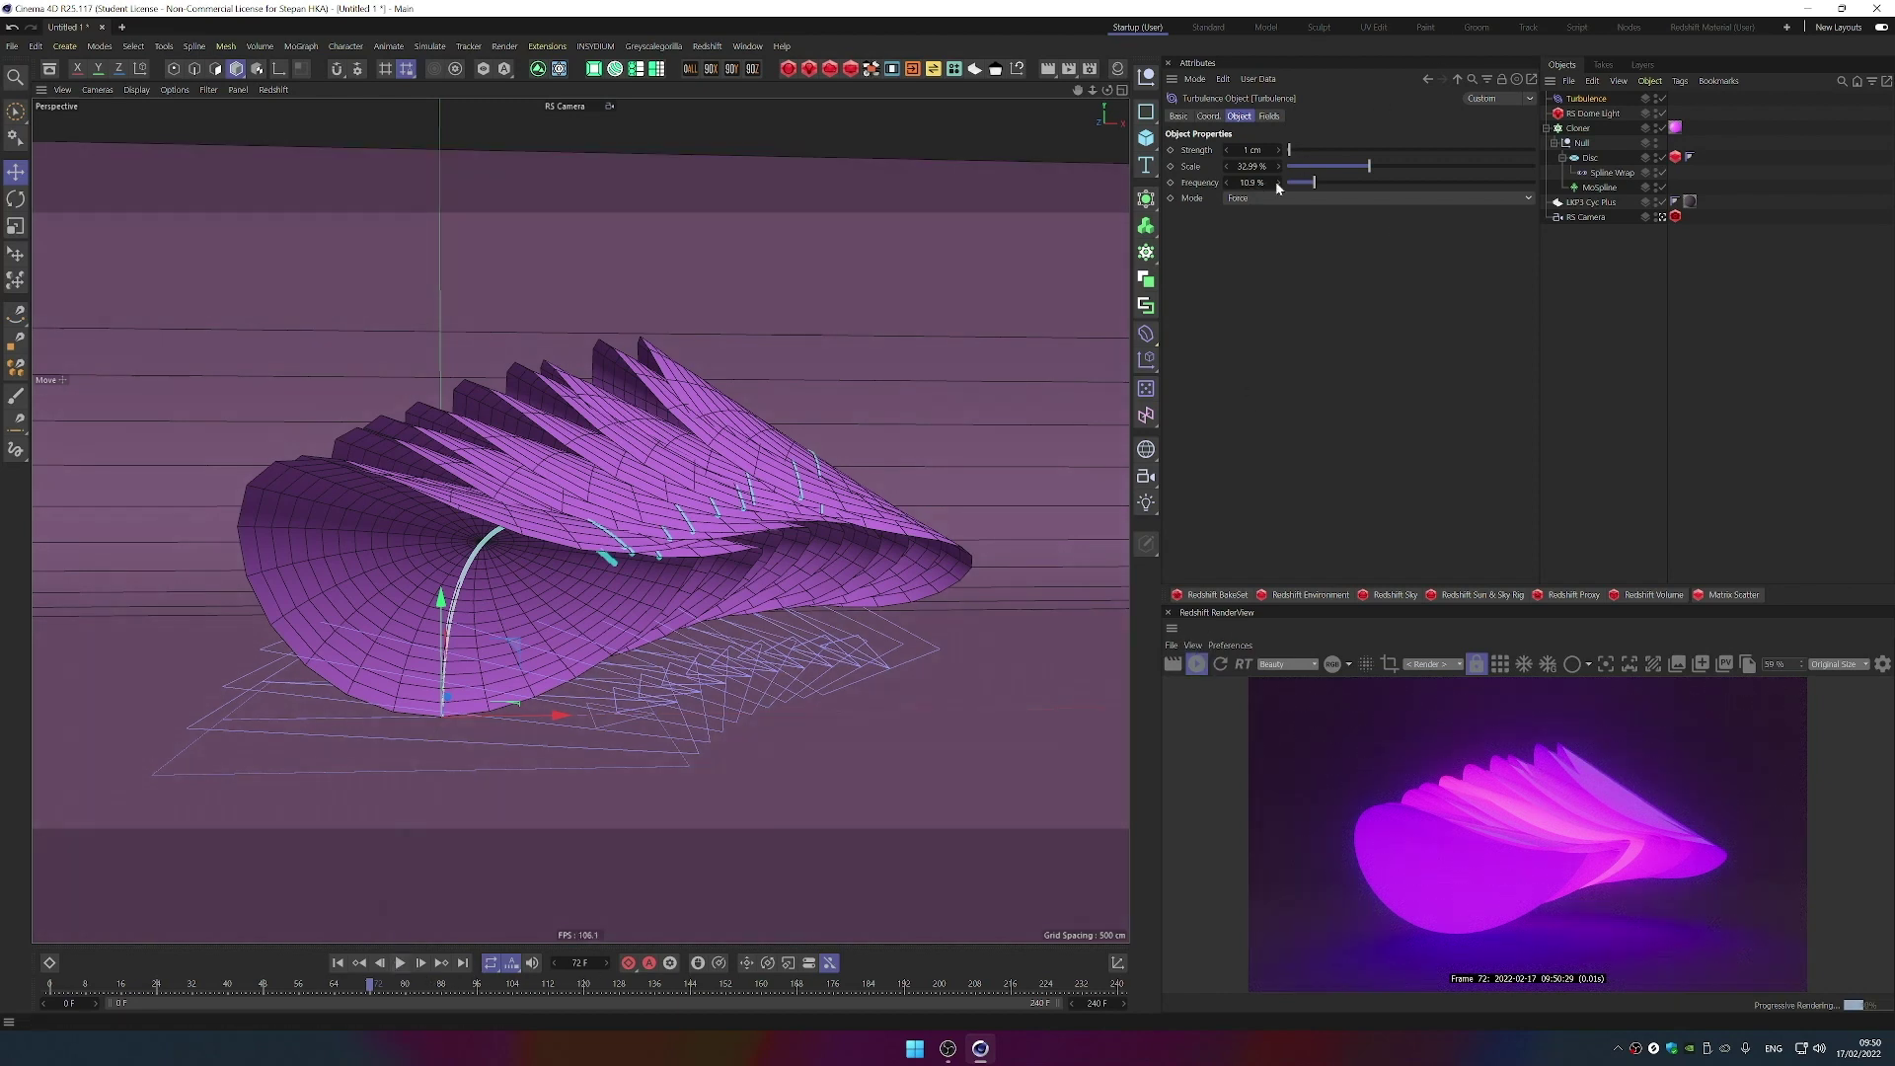
{"action": "left_click_drag", "start_coordinate": [1369, 165], "coordinate": [1329, 168]}
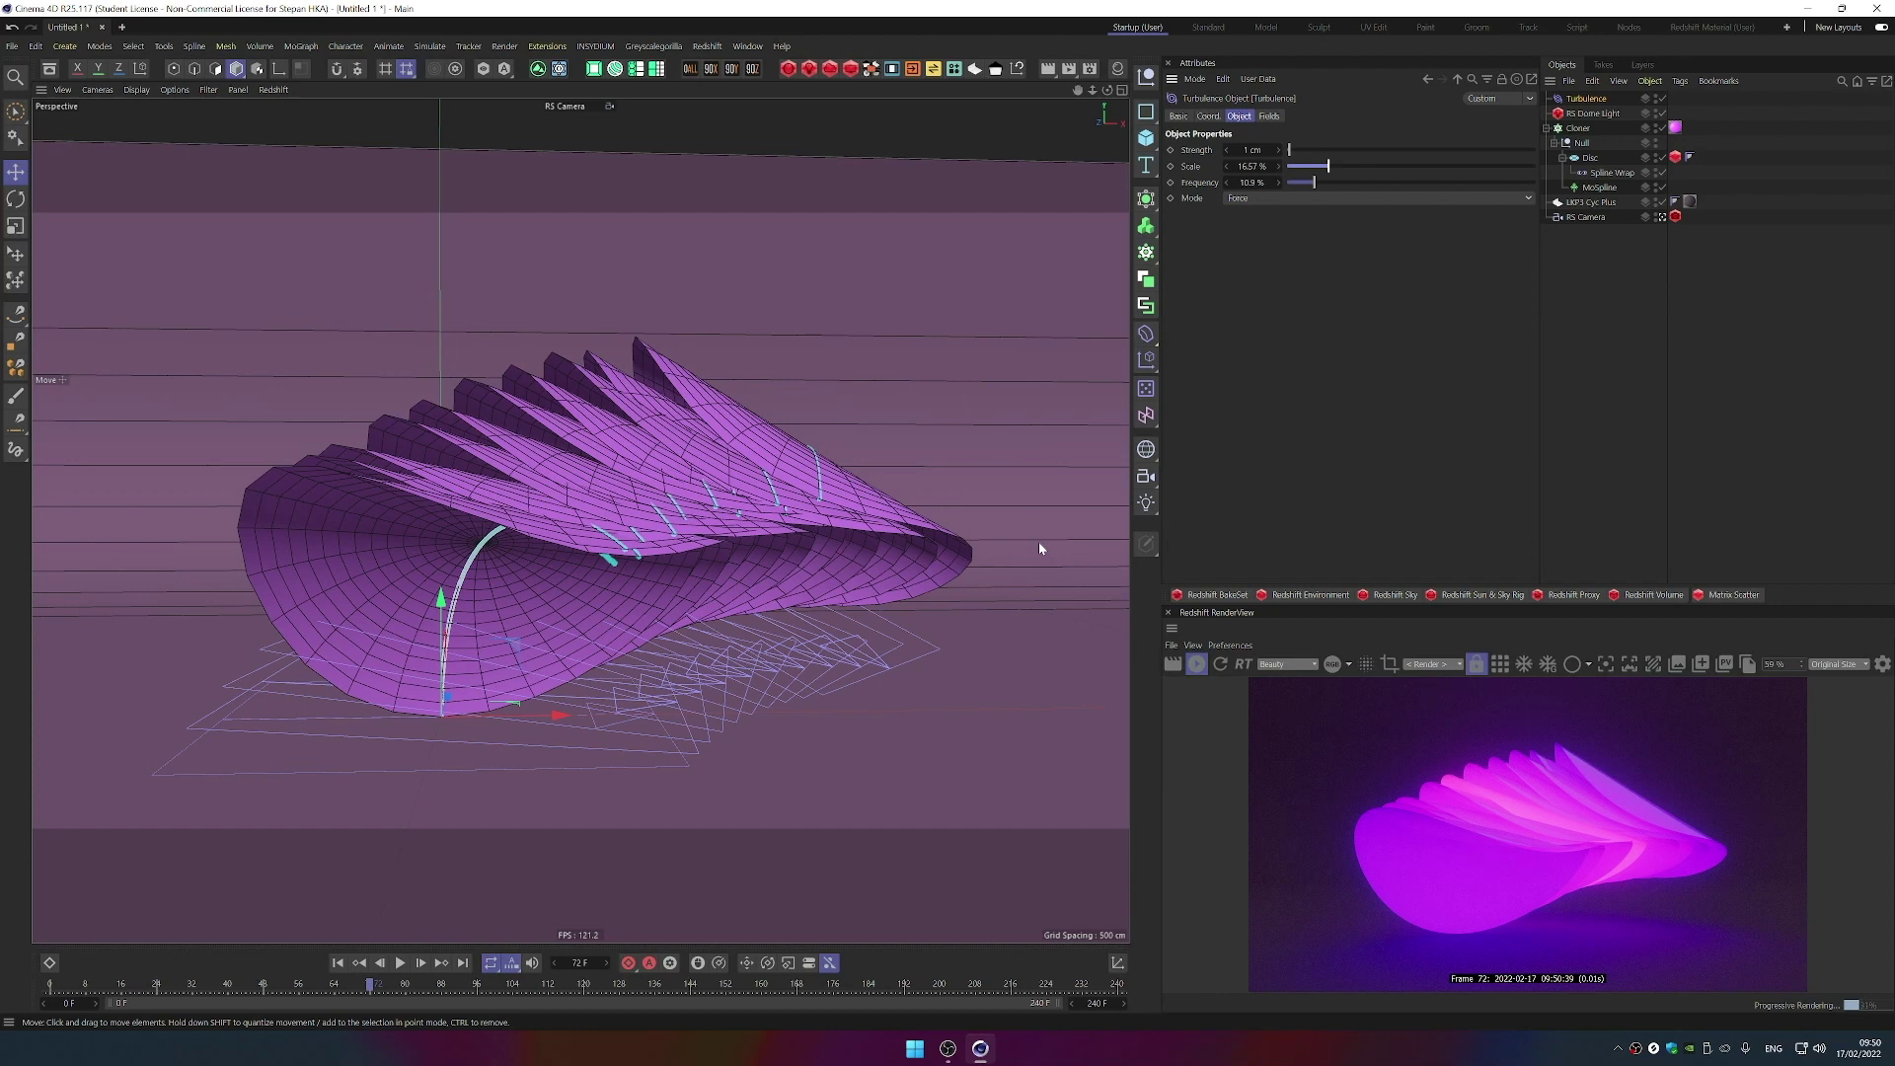
- Set the MoSpline's Curve to 28°, Bend to 129° and Twist to -9°
{"action": "left_click", "coordinate": [1597, 187]}
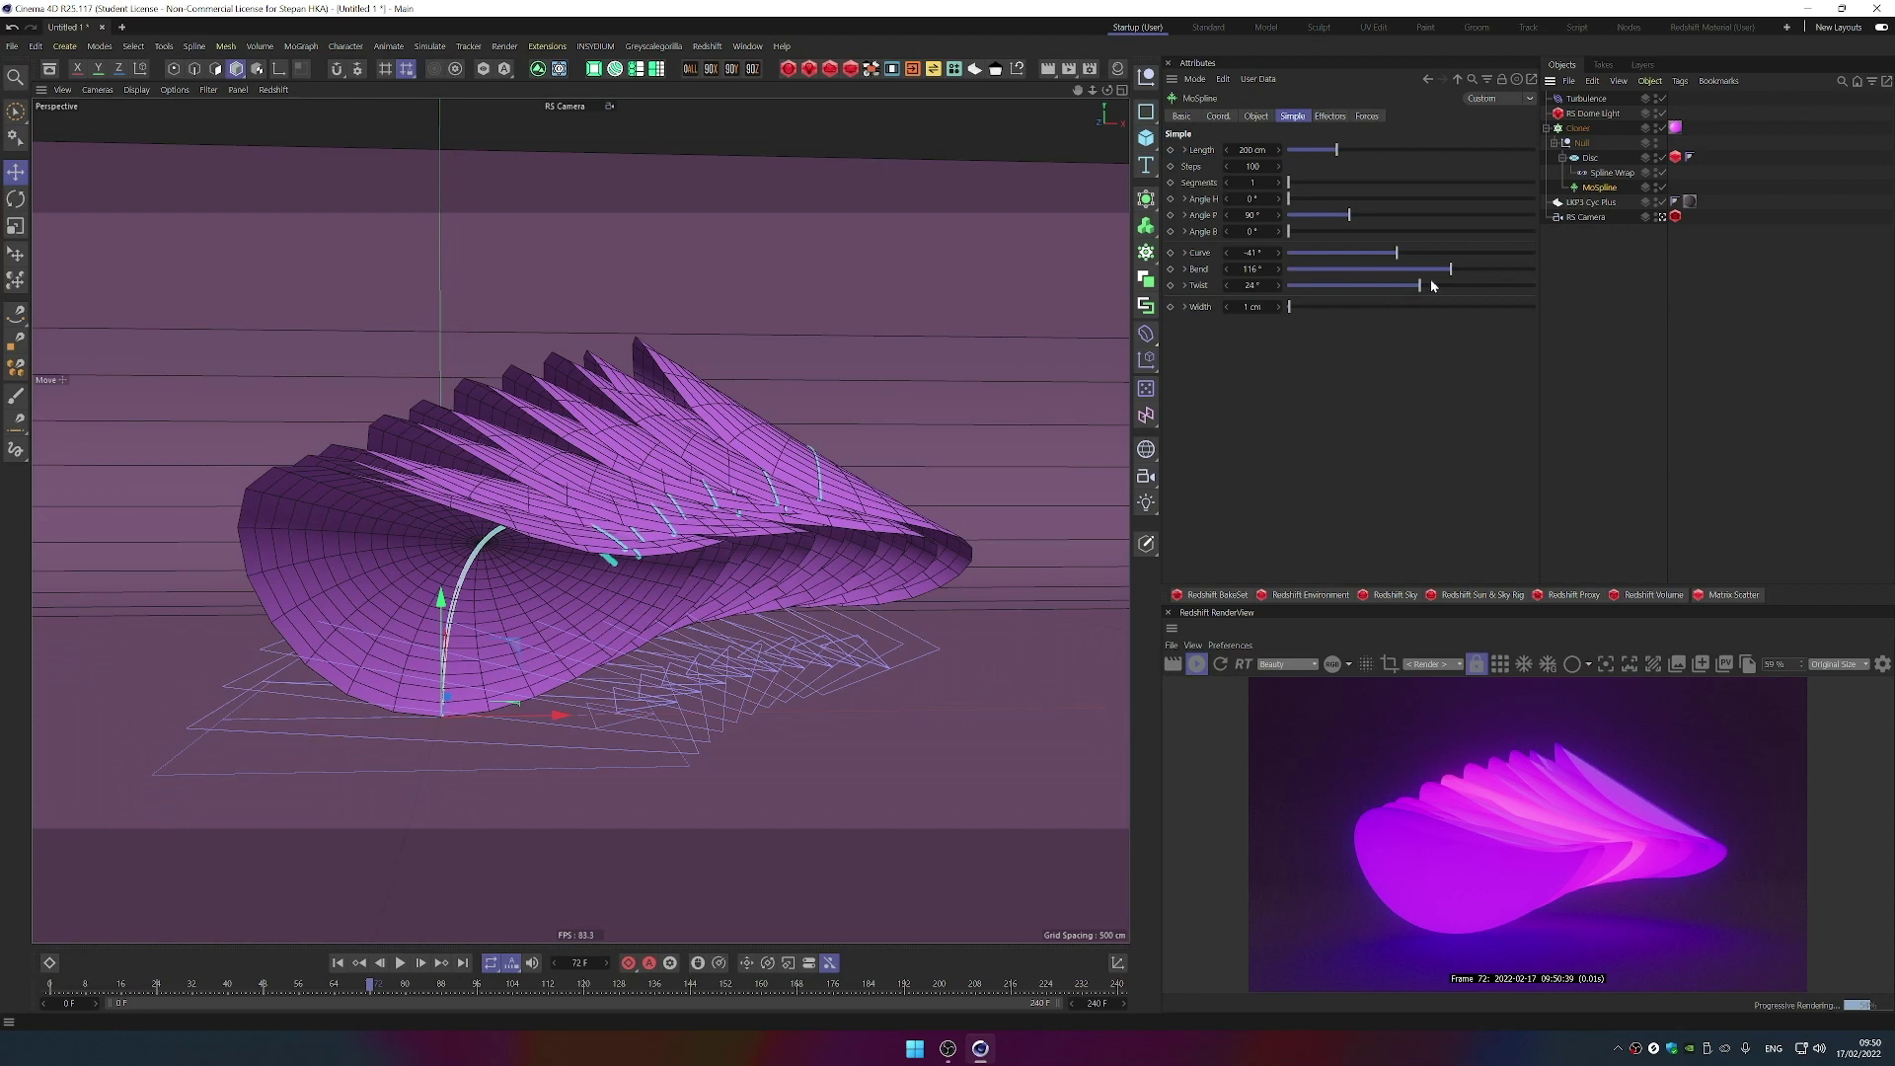
{"action": "mouse_move", "coordinate": [1430, 285]}
{"action": "left_mouse_down"}
{"action": "mouse_move", "coordinate": [1393, 288]}
{"action": "mouse_move", "coordinate": [1392, 269]}
{"action": "mouse_move", "coordinate": [1455, 268]}
{"action": "left_mouse_up"}
{"action": "left_click_drag", "start_coordinate": [1397, 253], "coordinate": [1422, 252]}
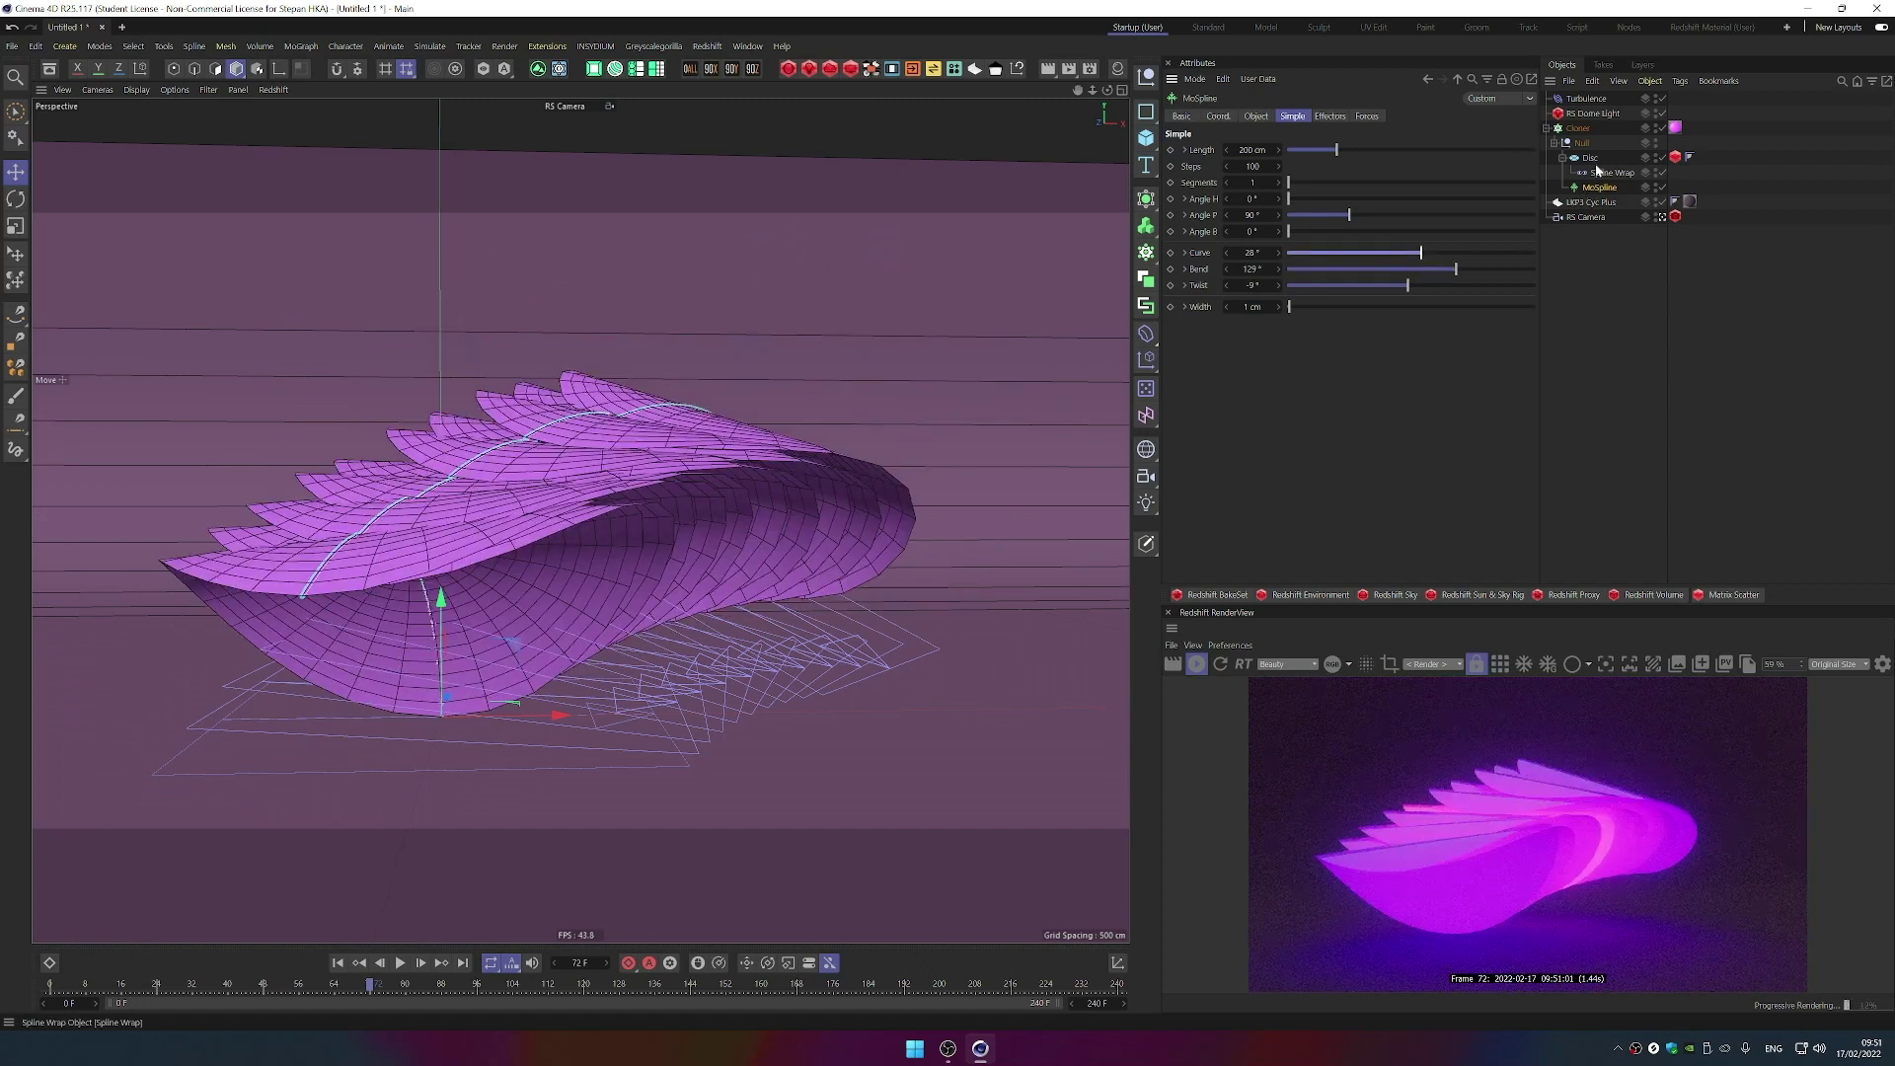
- Try 16 clones and extra step rotation on the Cloner, then straighten the fan
{"action": "left_click", "coordinate": [1584, 129]}
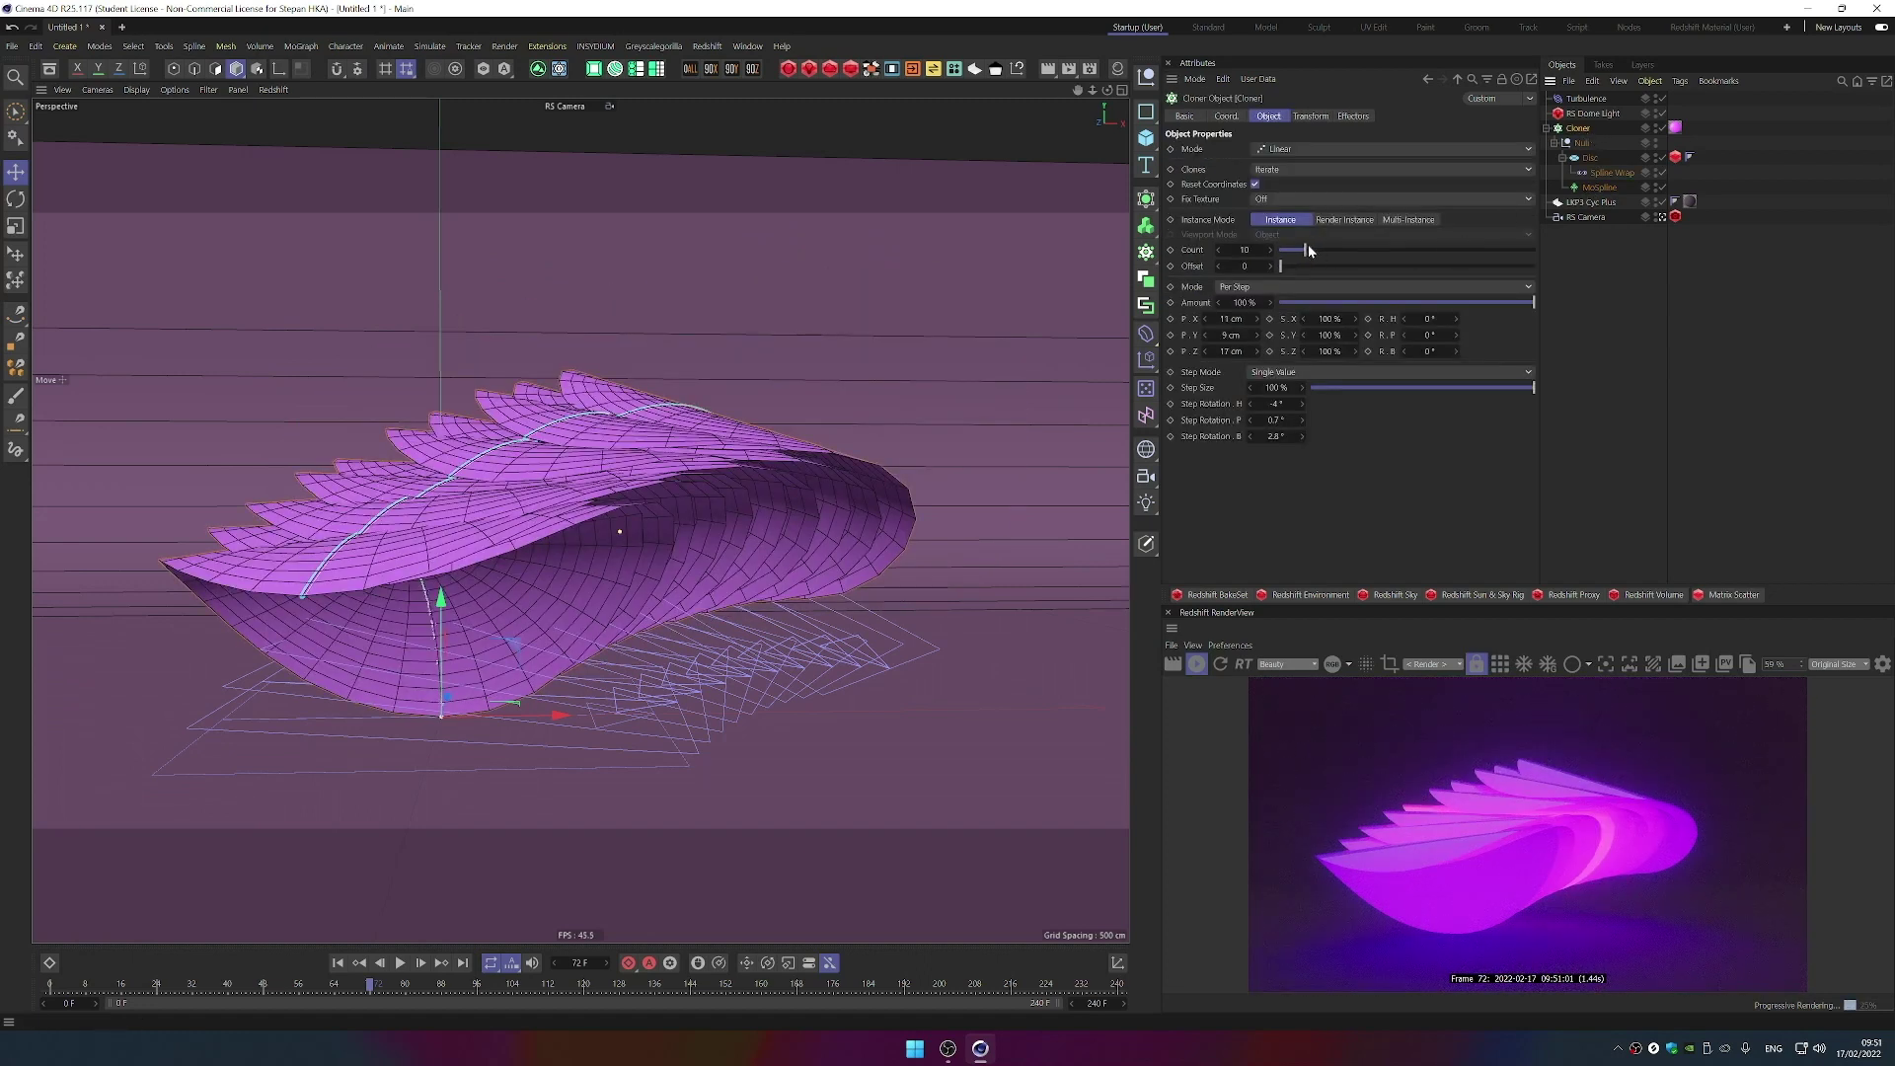
{"action": "left_click_drag", "start_coordinate": [1307, 250], "coordinate": [1314, 251]}
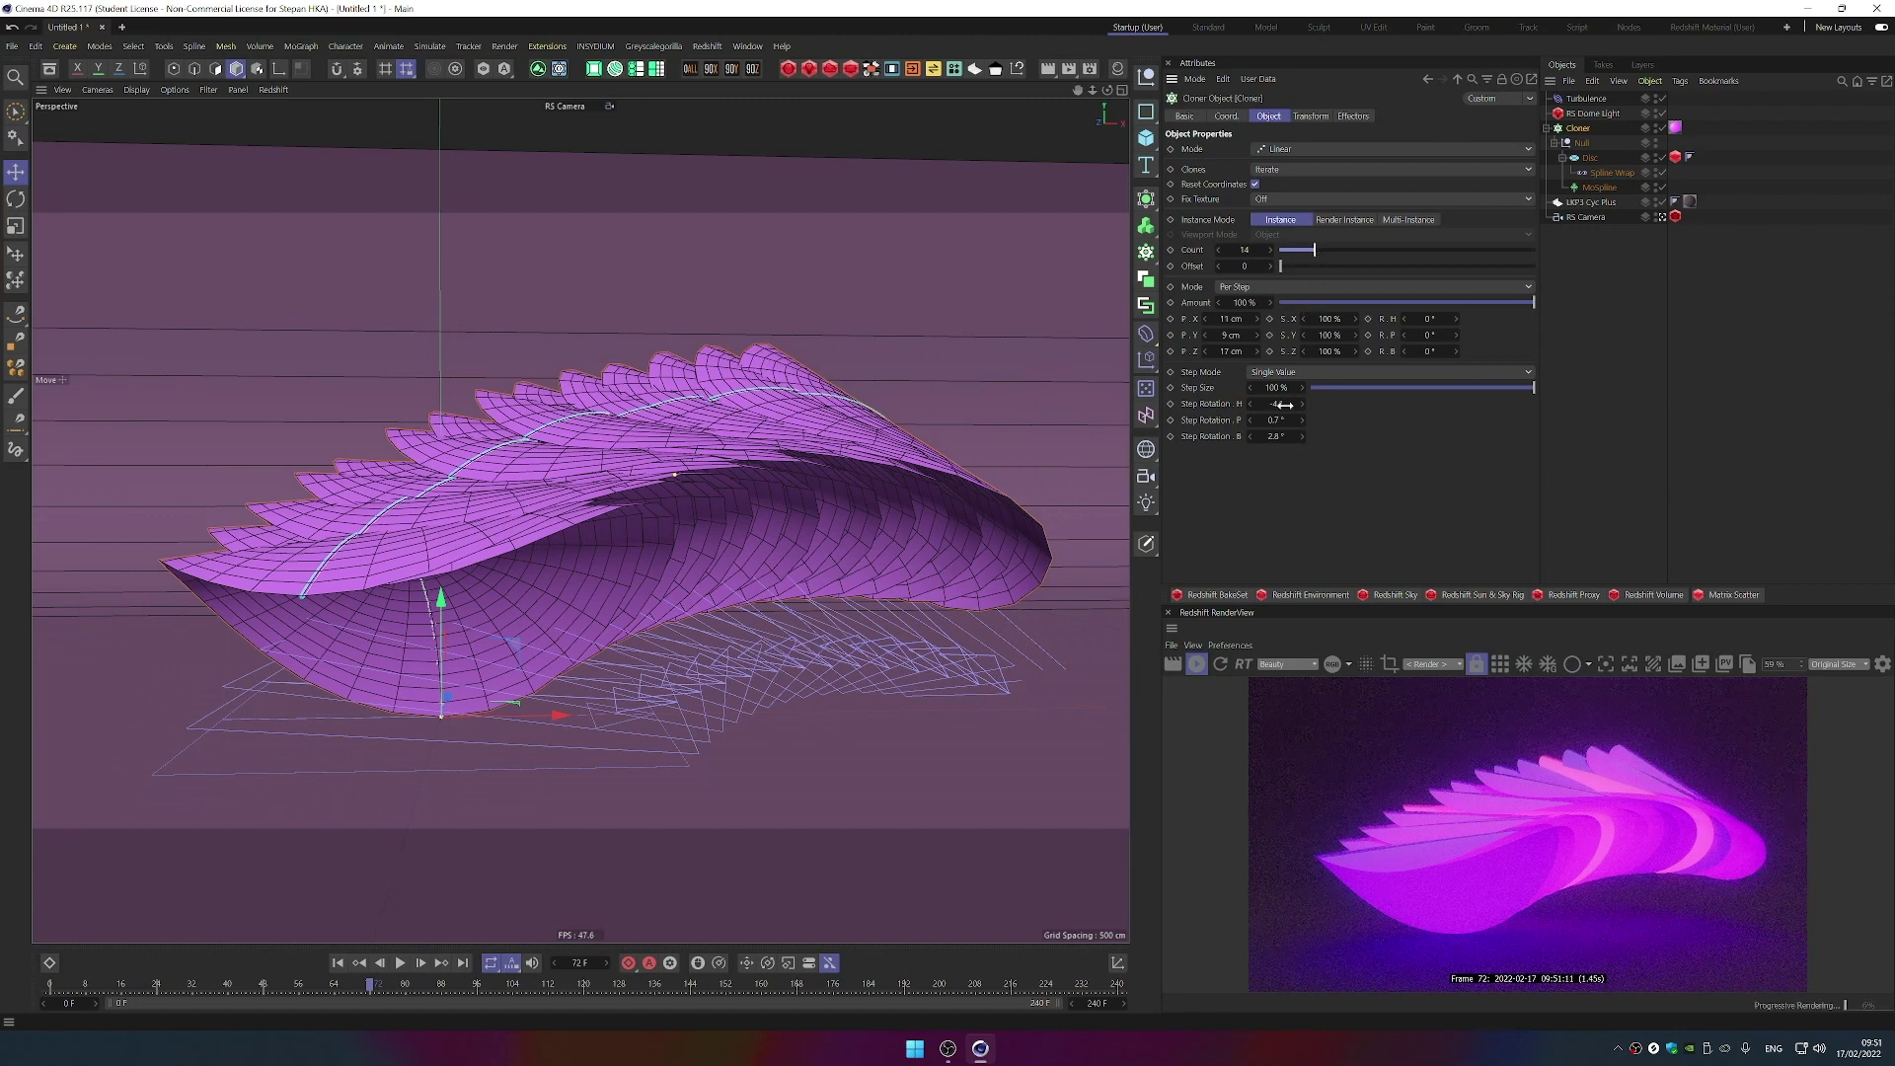
{"action": "left_click_drag", "start_coordinate": [1285, 404], "coordinate": [1422, 404]}
{"action": "mouse_move", "coordinate": [1283, 406]}
{"action": "left_mouse_down"}
{"action": "mouse_move", "coordinate": [1291, 436]}
{"action": "mouse_move", "coordinate": [1273, 436]}
{"action": "mouse_move", "coordinate": [1294, 387]}
{"action": "mouse_move", "coordinate": [1251, 403]}
{"action": "mouse_move", "coordinate": [1276, 402]}
{"action": "mouse_move", "coordinate": [1262, 420]}
{"action": "mouse_move", "coordinate": [1230, 321]}
{"action": "left_mouse_up"}
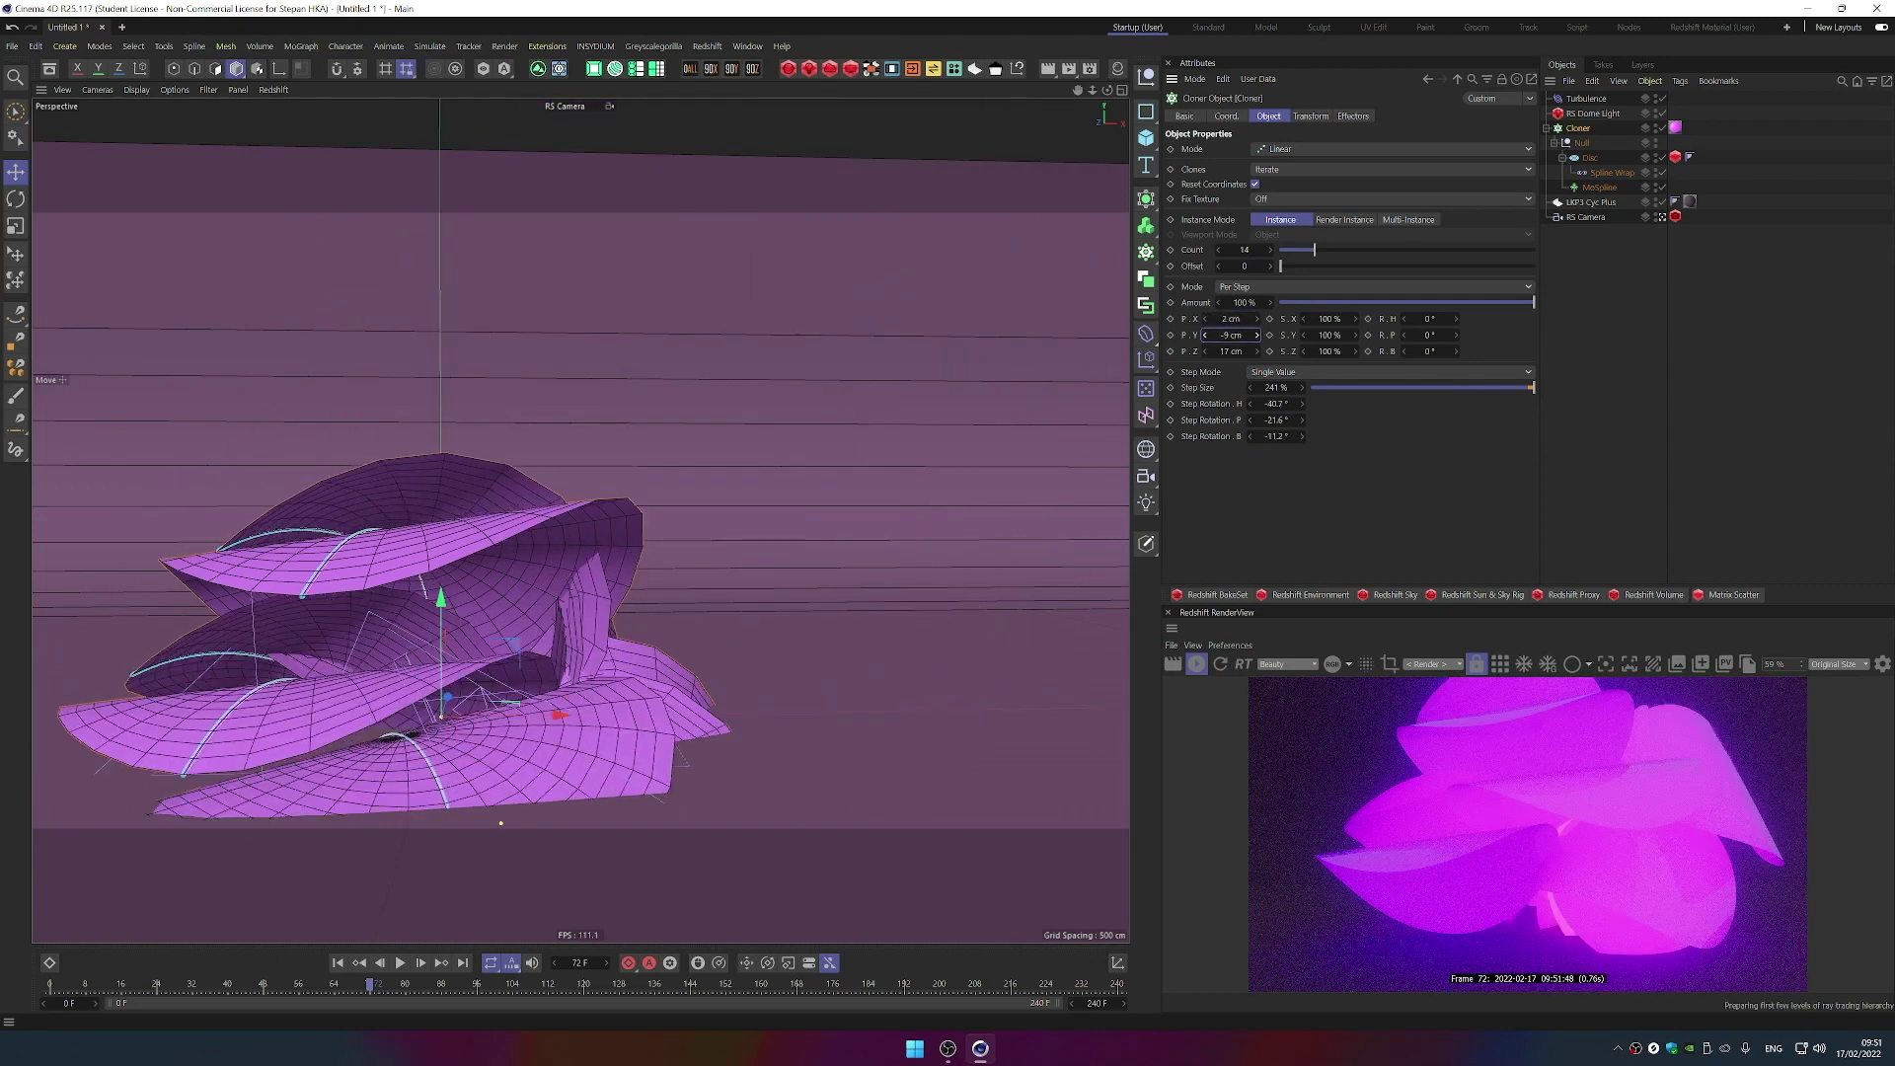
- Zero the Cloner's P.X/Y/Z offsets and Step Rotation H/P/B, then lower Step Size
{"action": "double_click", "coordinate": [1231, 321]}
{"action": "type", "text": "0"}
{"action": "key", "text": "Tab"}
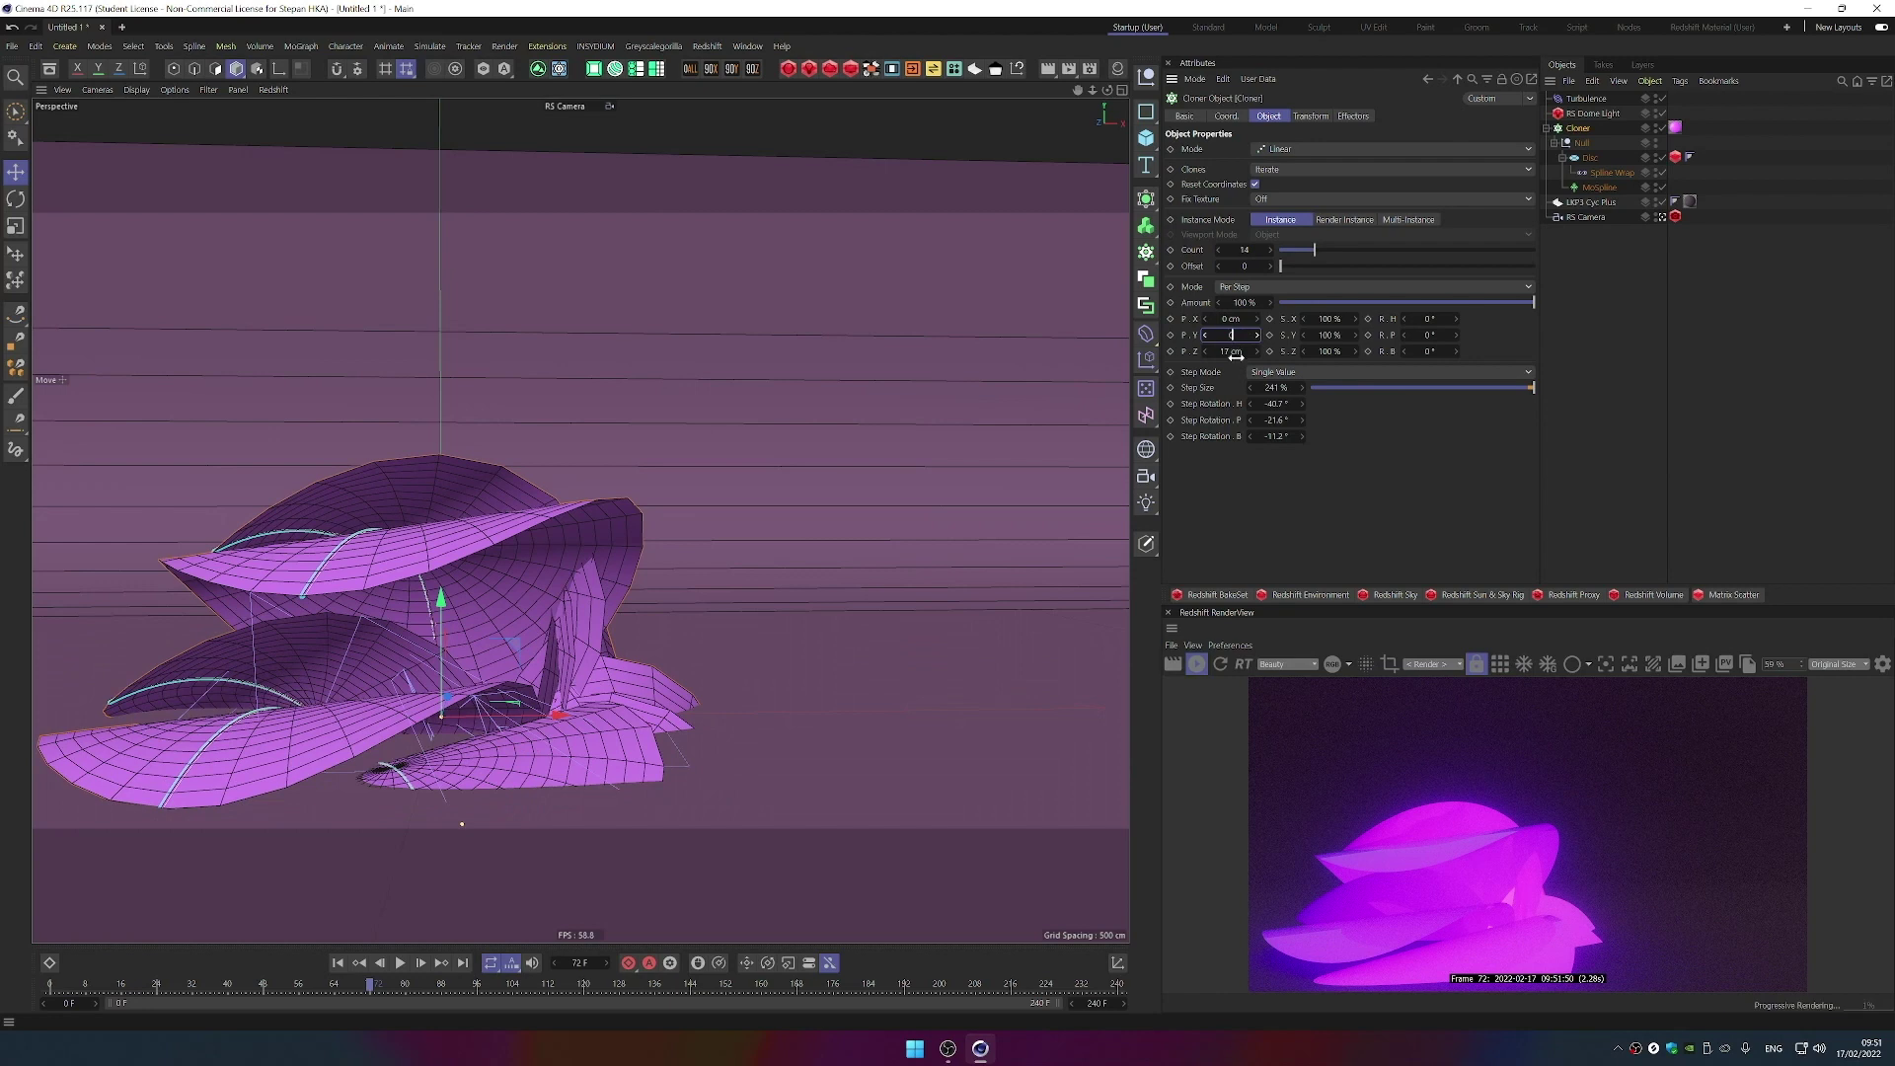
{"action": "type", "text": "0"}
{"action": "key", "text": "Tab"}
{"action": "type", "text": "0"}
{"action": "double_click", "coordinate": [1276, 403]}
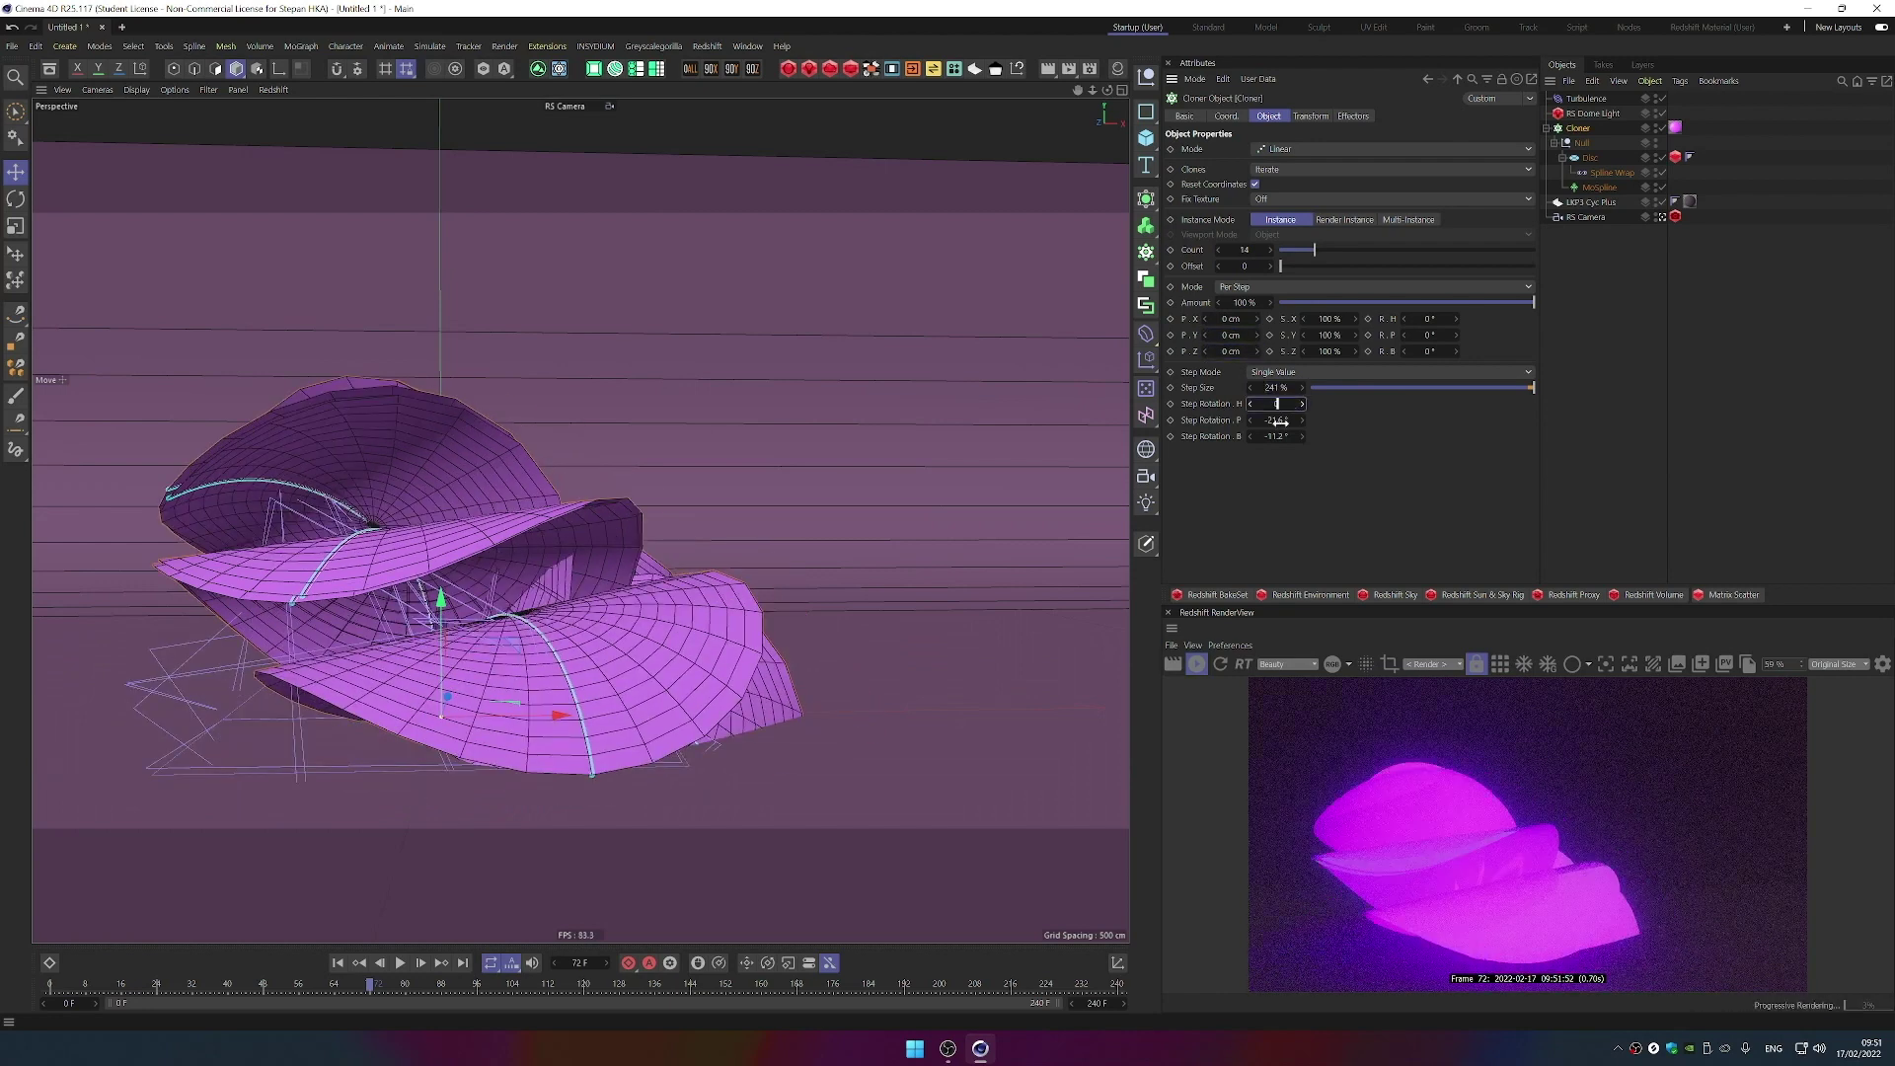
{"action": "type", "text": "0"}
{"action": "key", "text": "Tab"}
{"action": "type", "text": "0"}
{"action": "key", "text": "Tab"}
{"action": "type", "text": "0"}
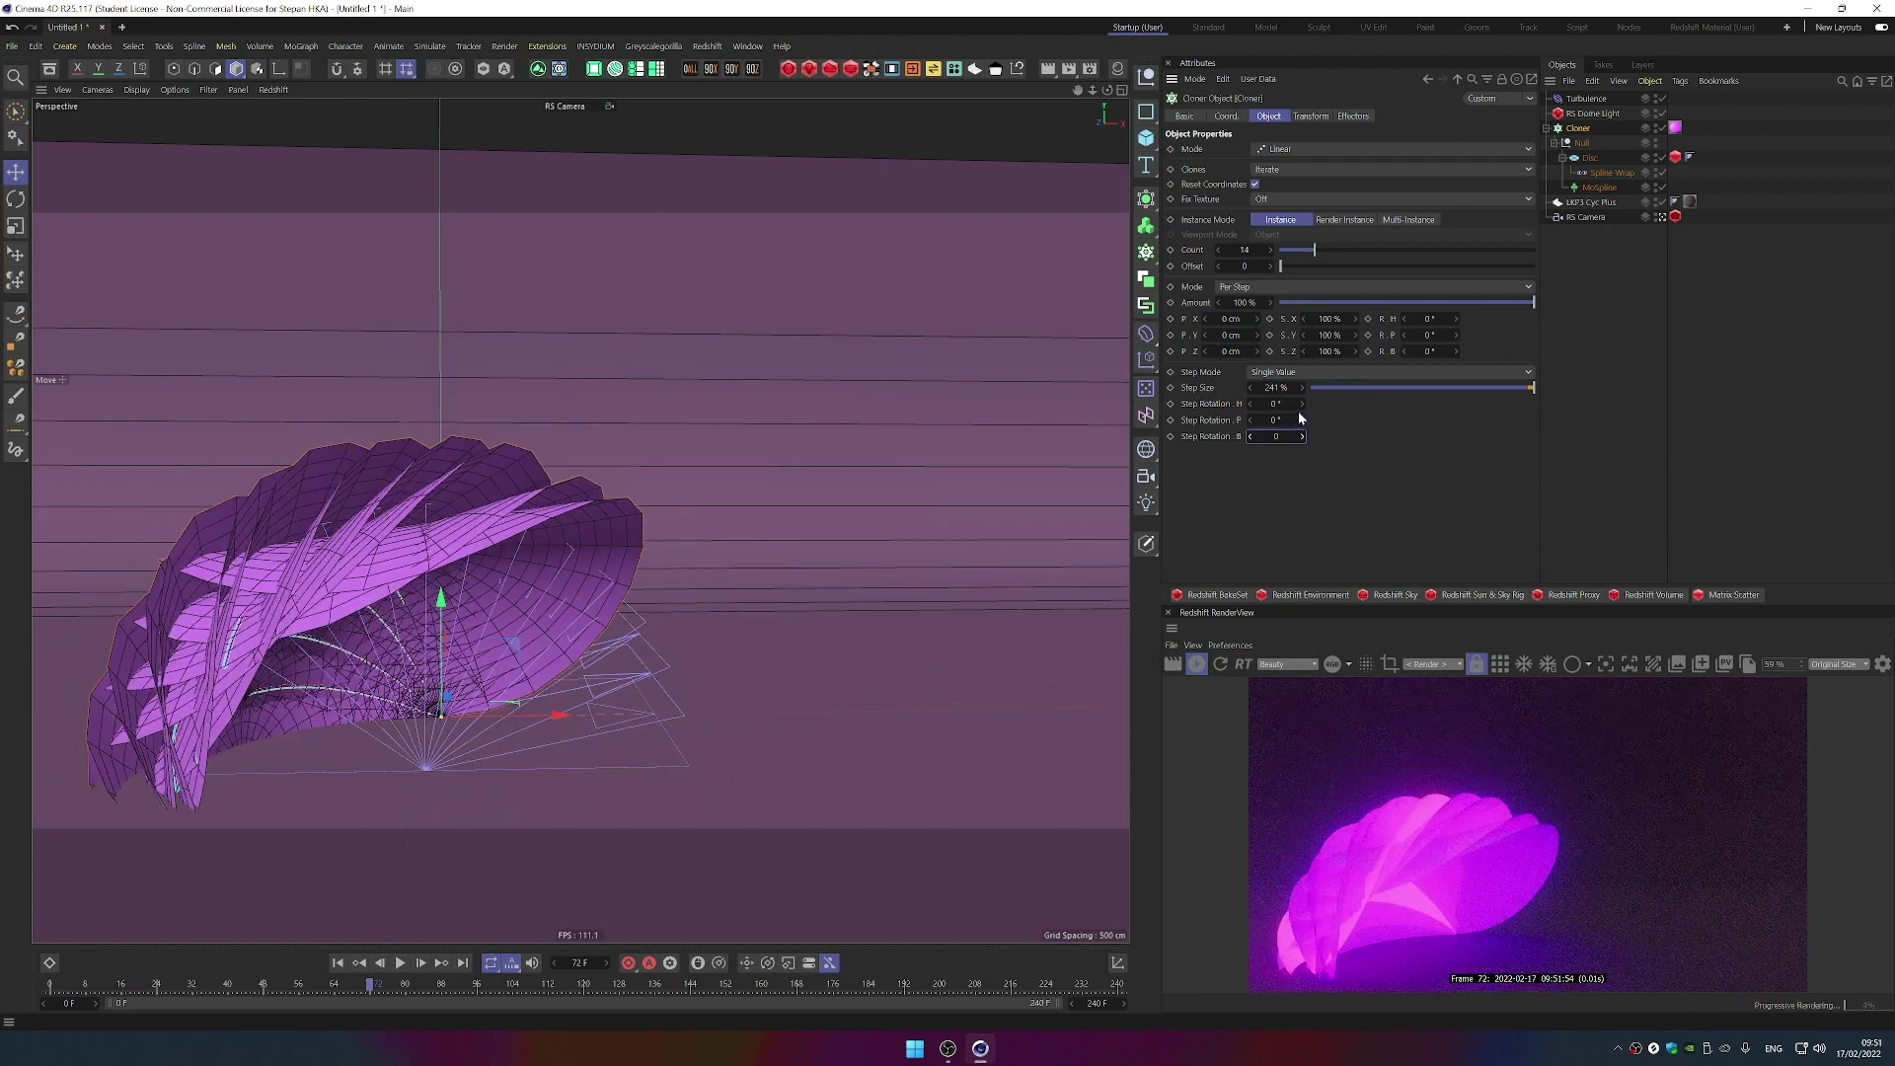
{"action": "mouse_move", "coordinate": [1276, 388]}
{"action": "left_mouse_down"}
{"action": "mouse_move", "coordinate": [1234, 398]}
{"action": "mouse_move", "coordinate": [1303, 402]}
{"action": "mouse_move", "coordinate": [1281, 403]}
{"action": "left_mouse_up"}
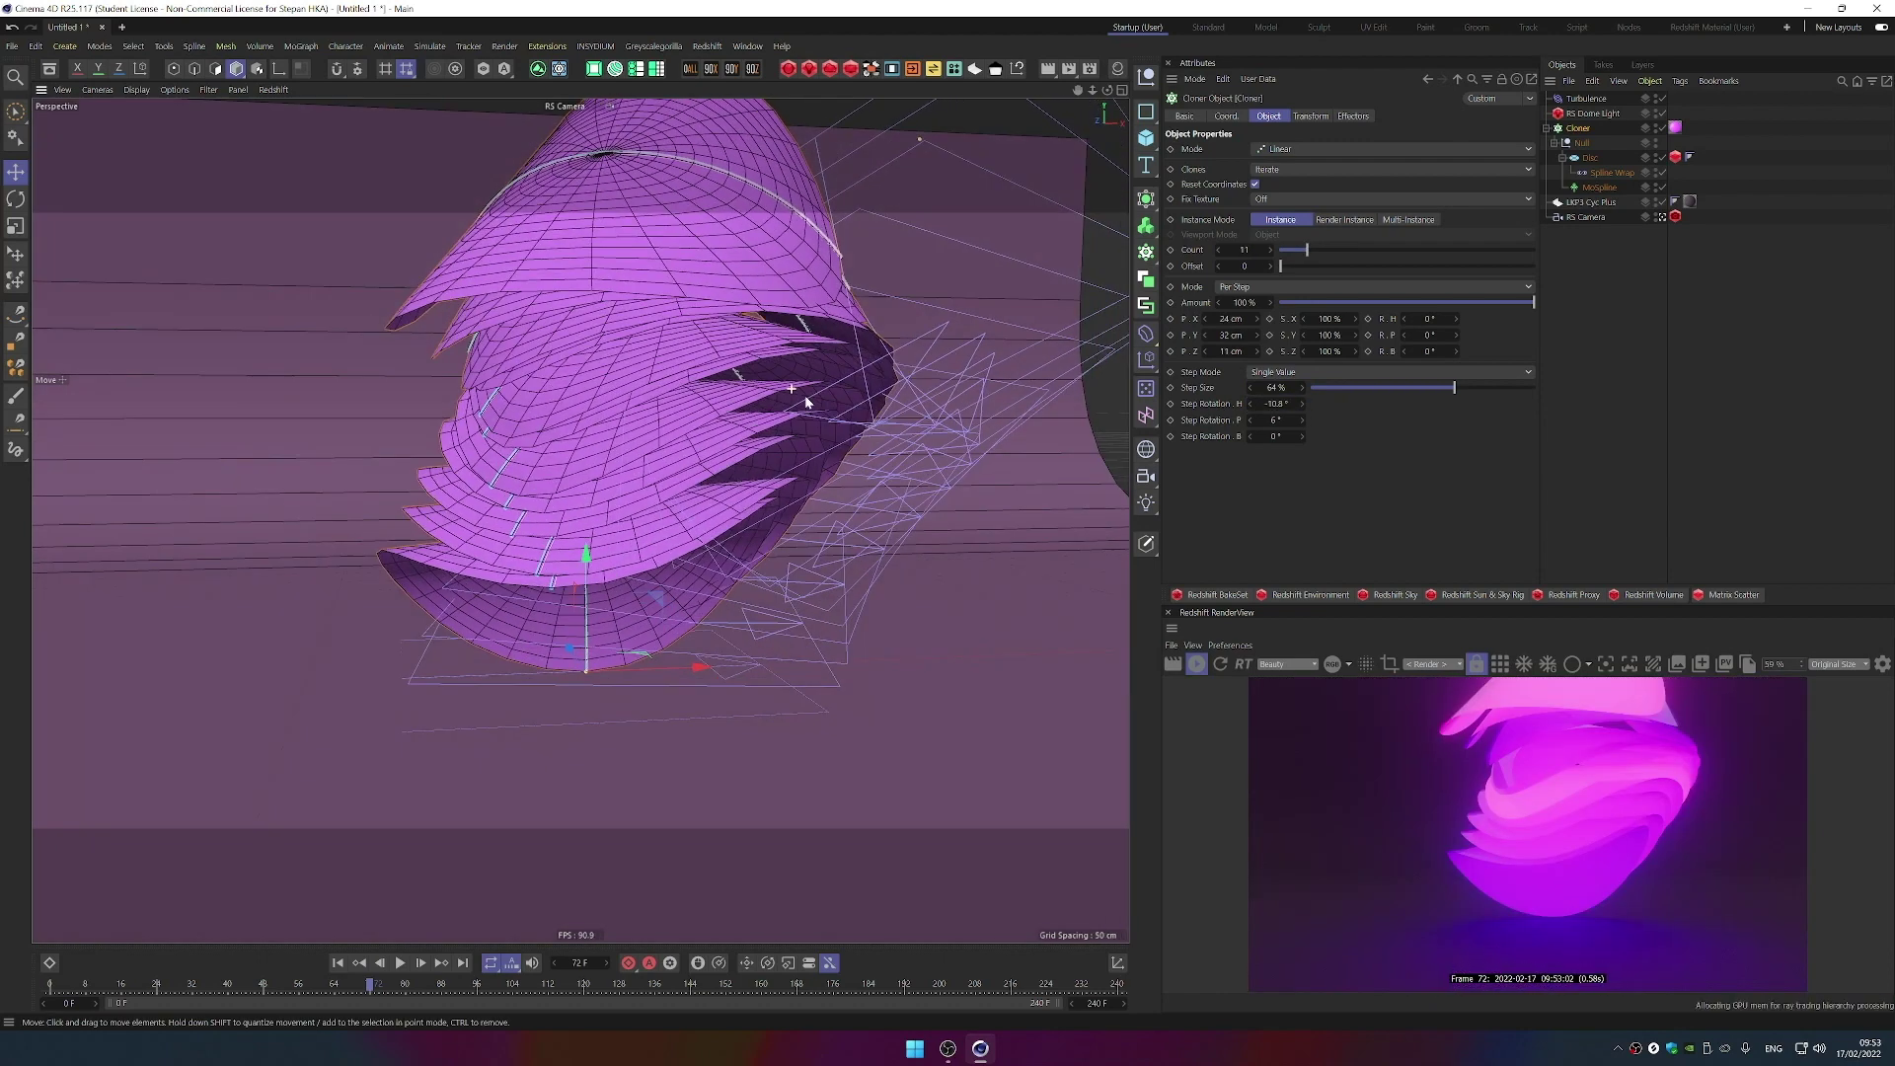
{"action": "left_click_drag", "start_coordinate": [805, 402], "coordinate": [789, 396], "text": "alt"}
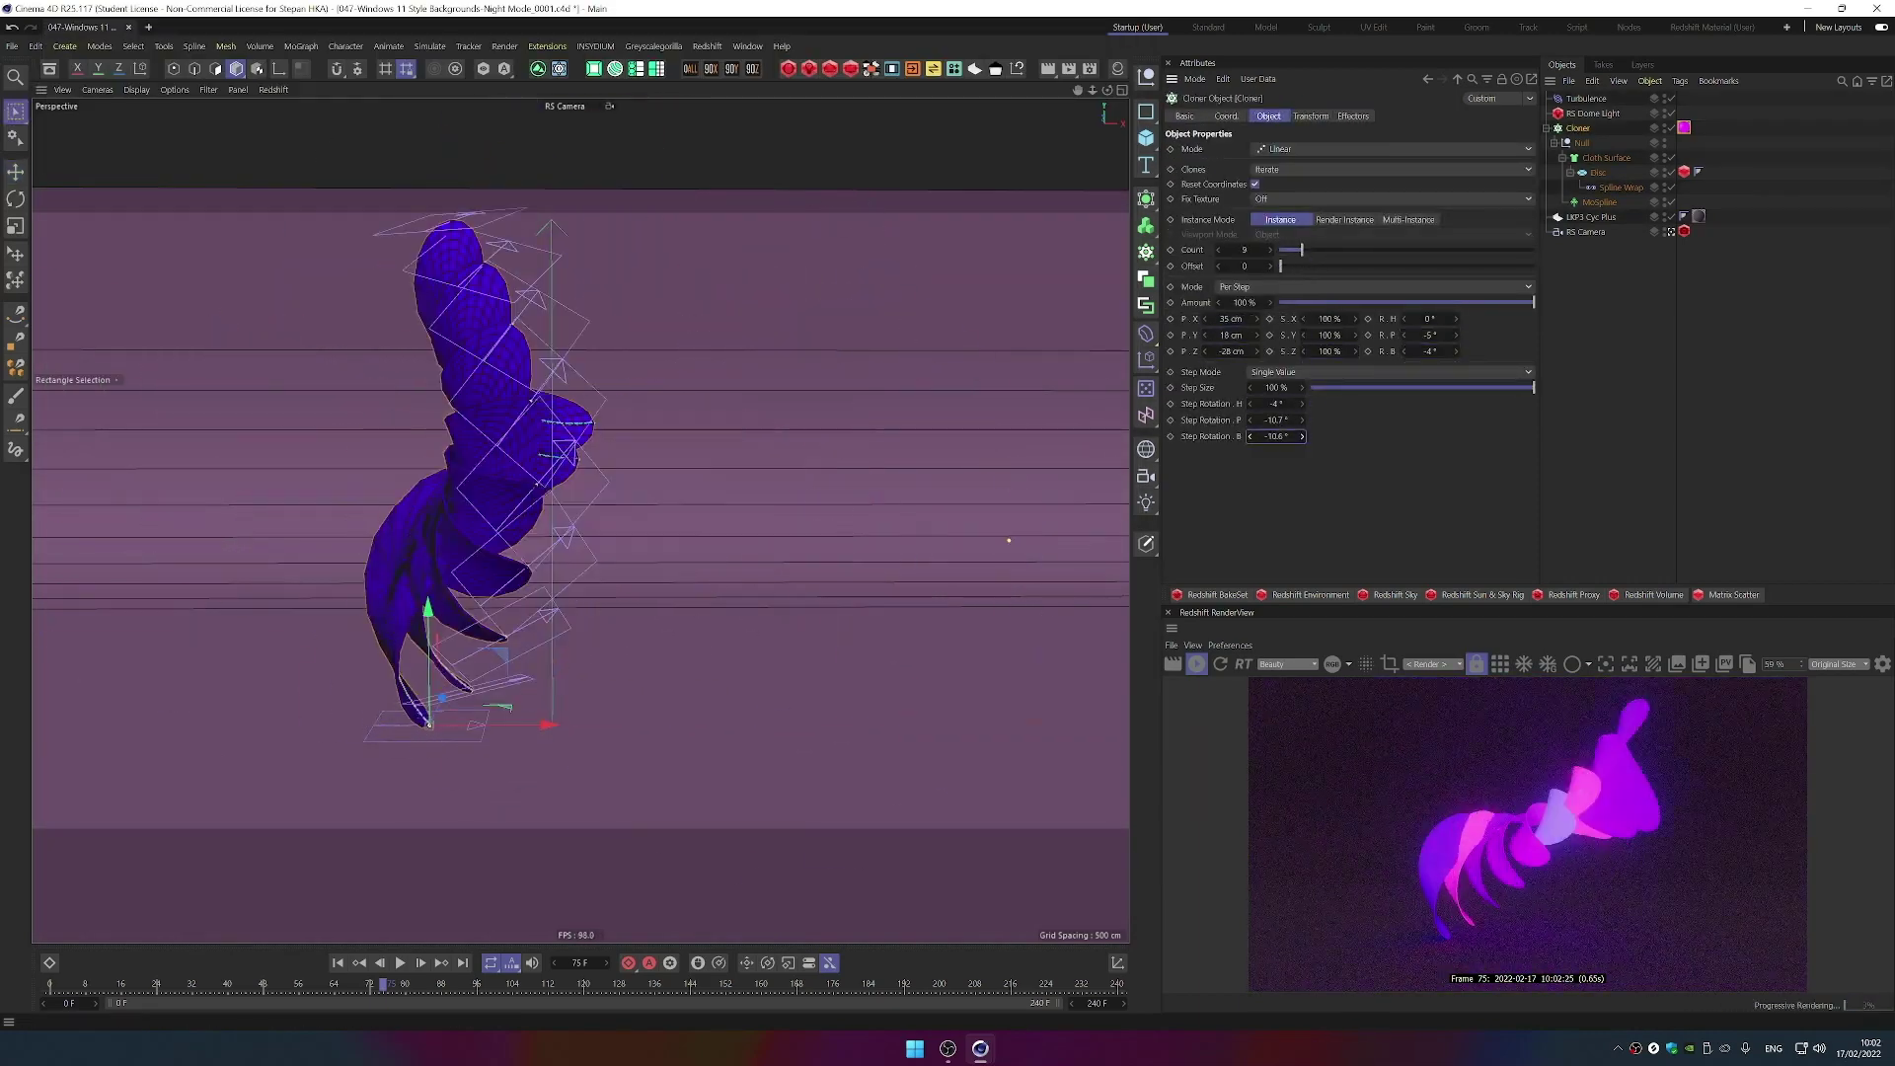
- Select the Disc object to bring up its settings
{"action": "left_click", "coordinate": [1597, 173]}
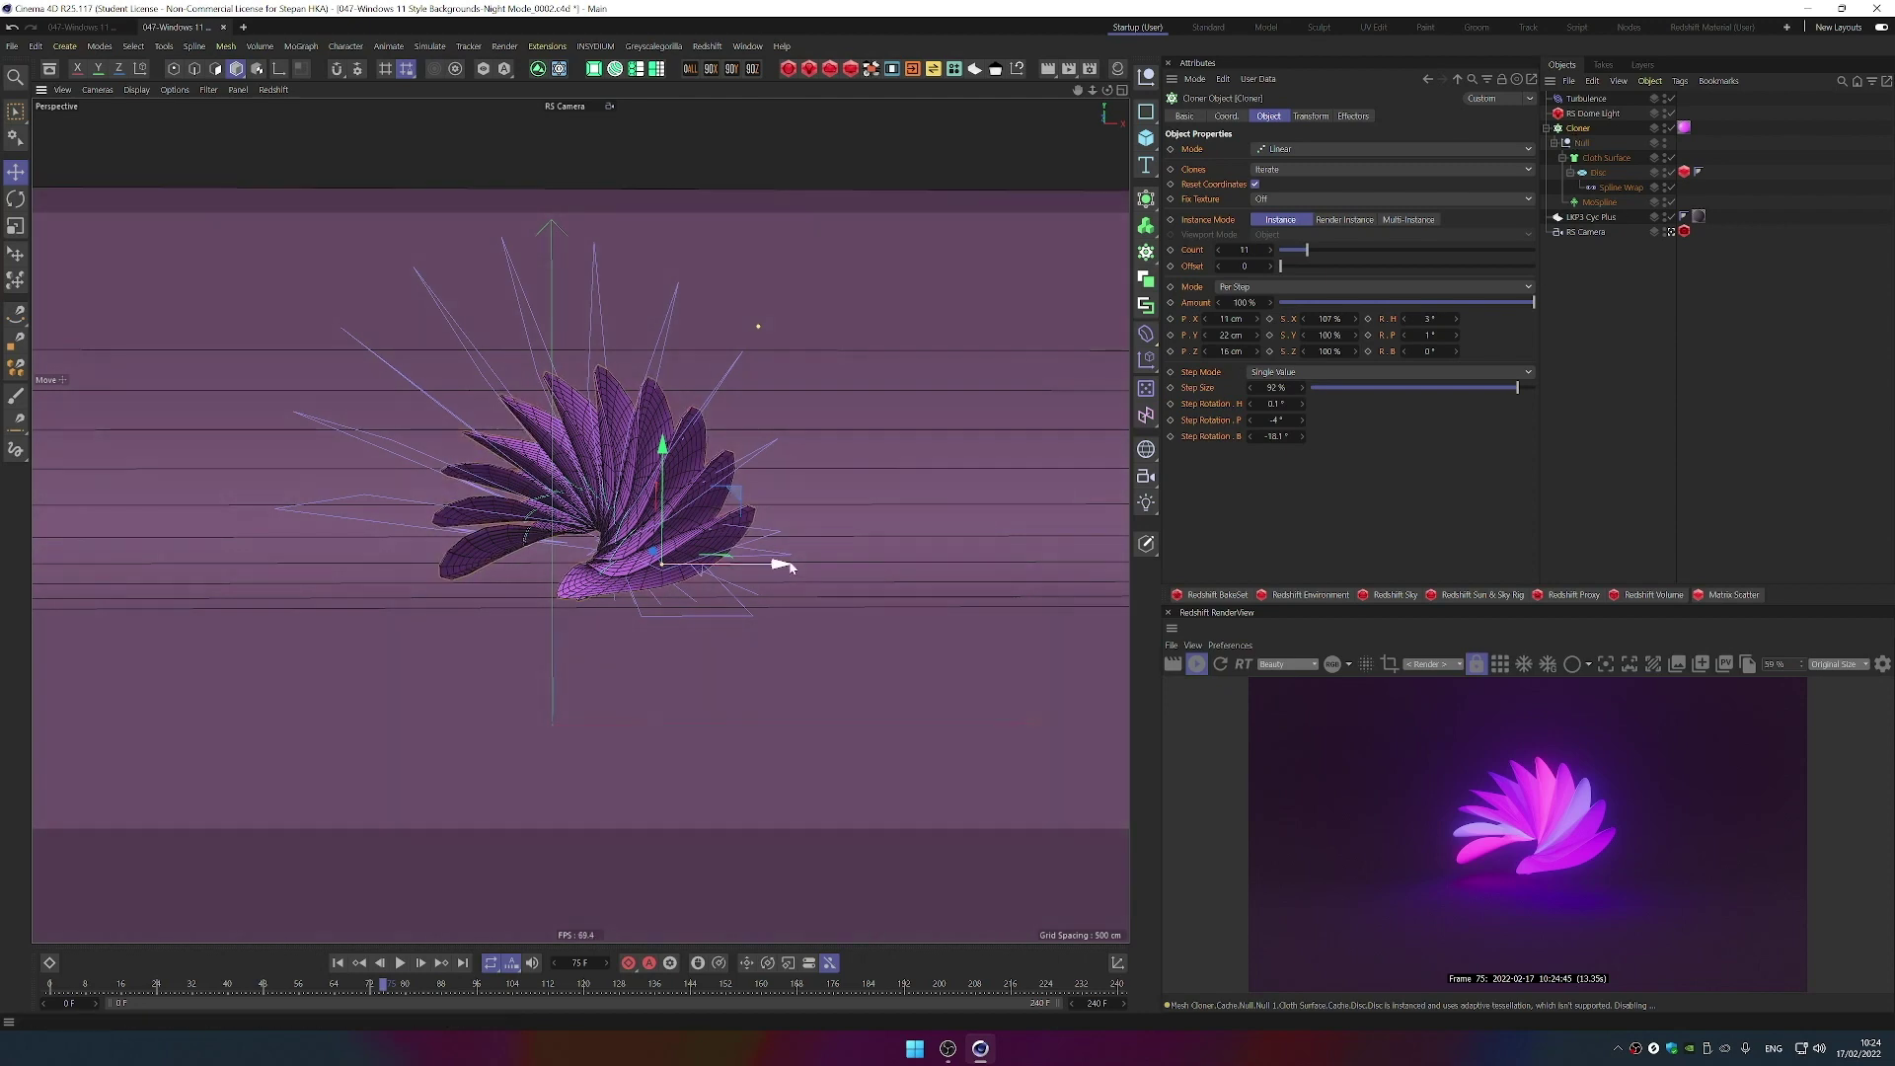
- Nudge the flower slightly left along X and Save Incremental as version _0003
{"action": "left_click_drag", "start_coordinate": [782, 570], "coordinate": [768, 564]}
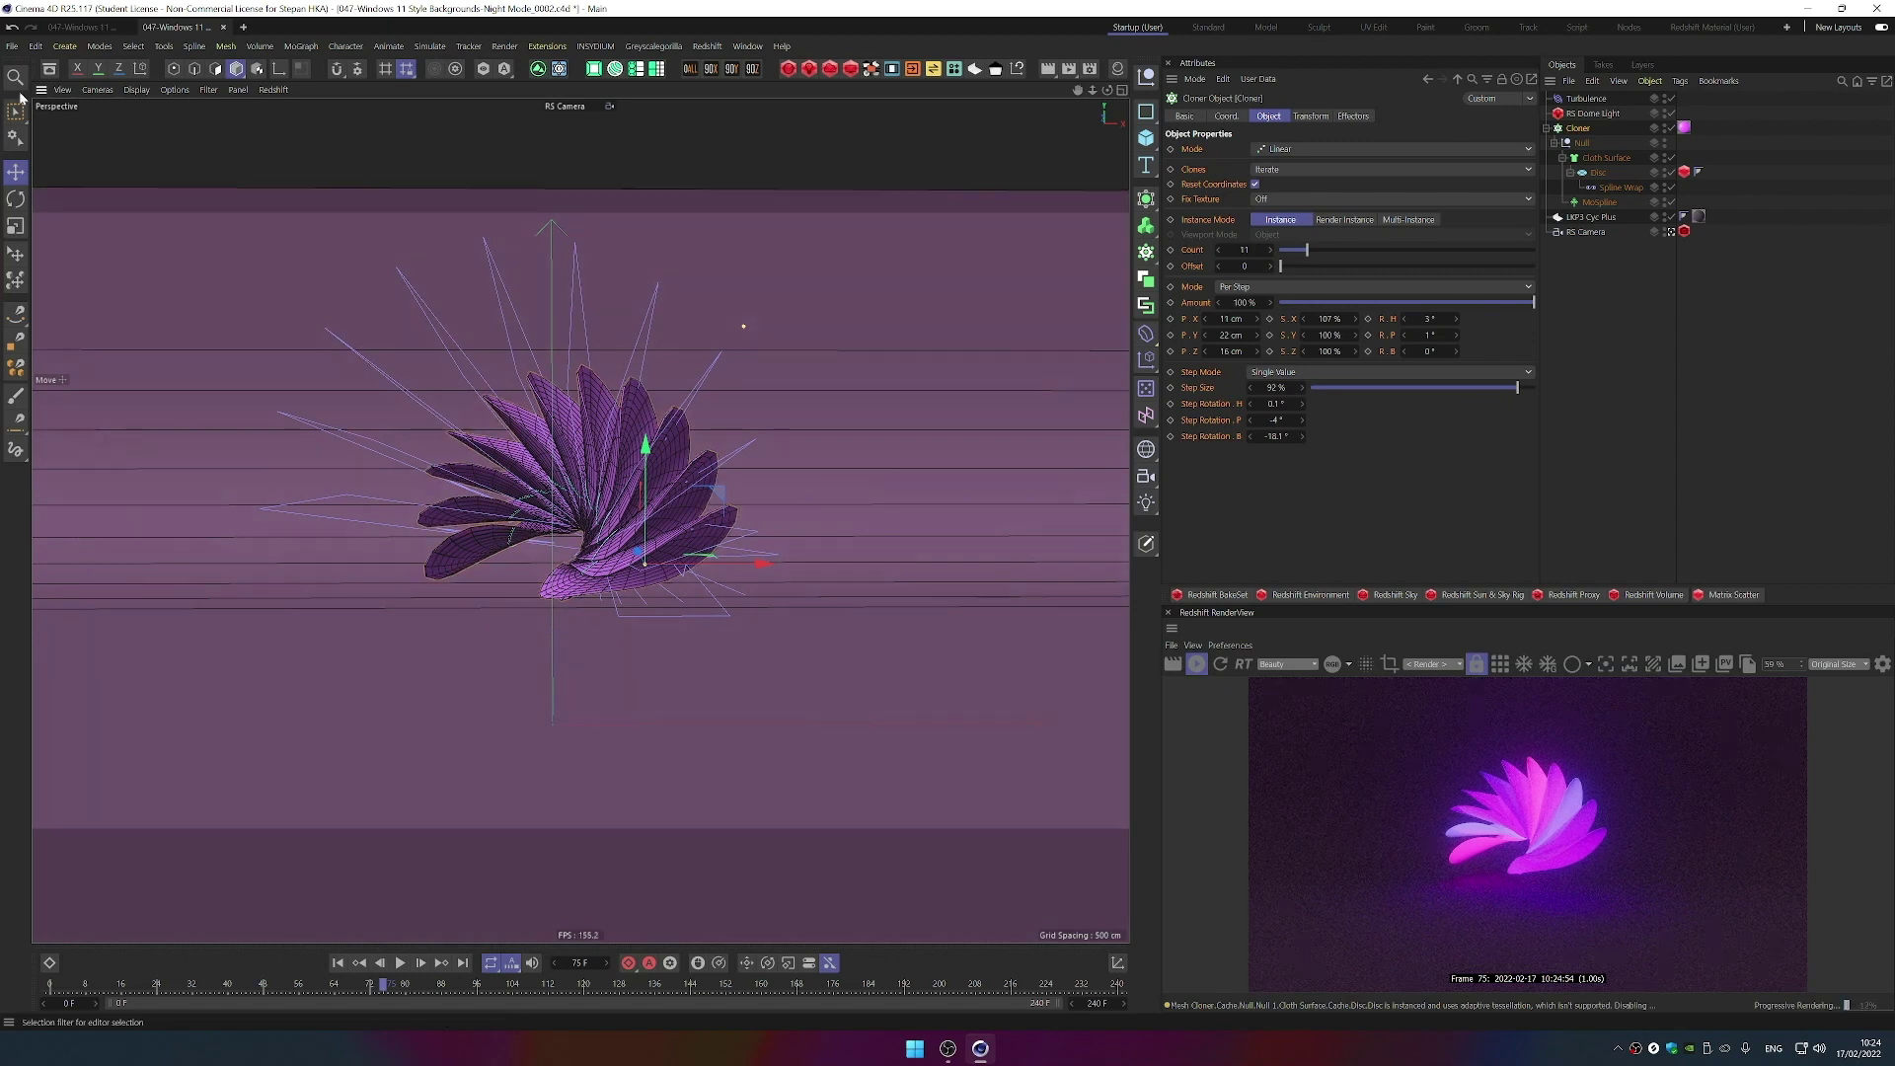
{"action": "left_click", "coordinate": [12, 46]}
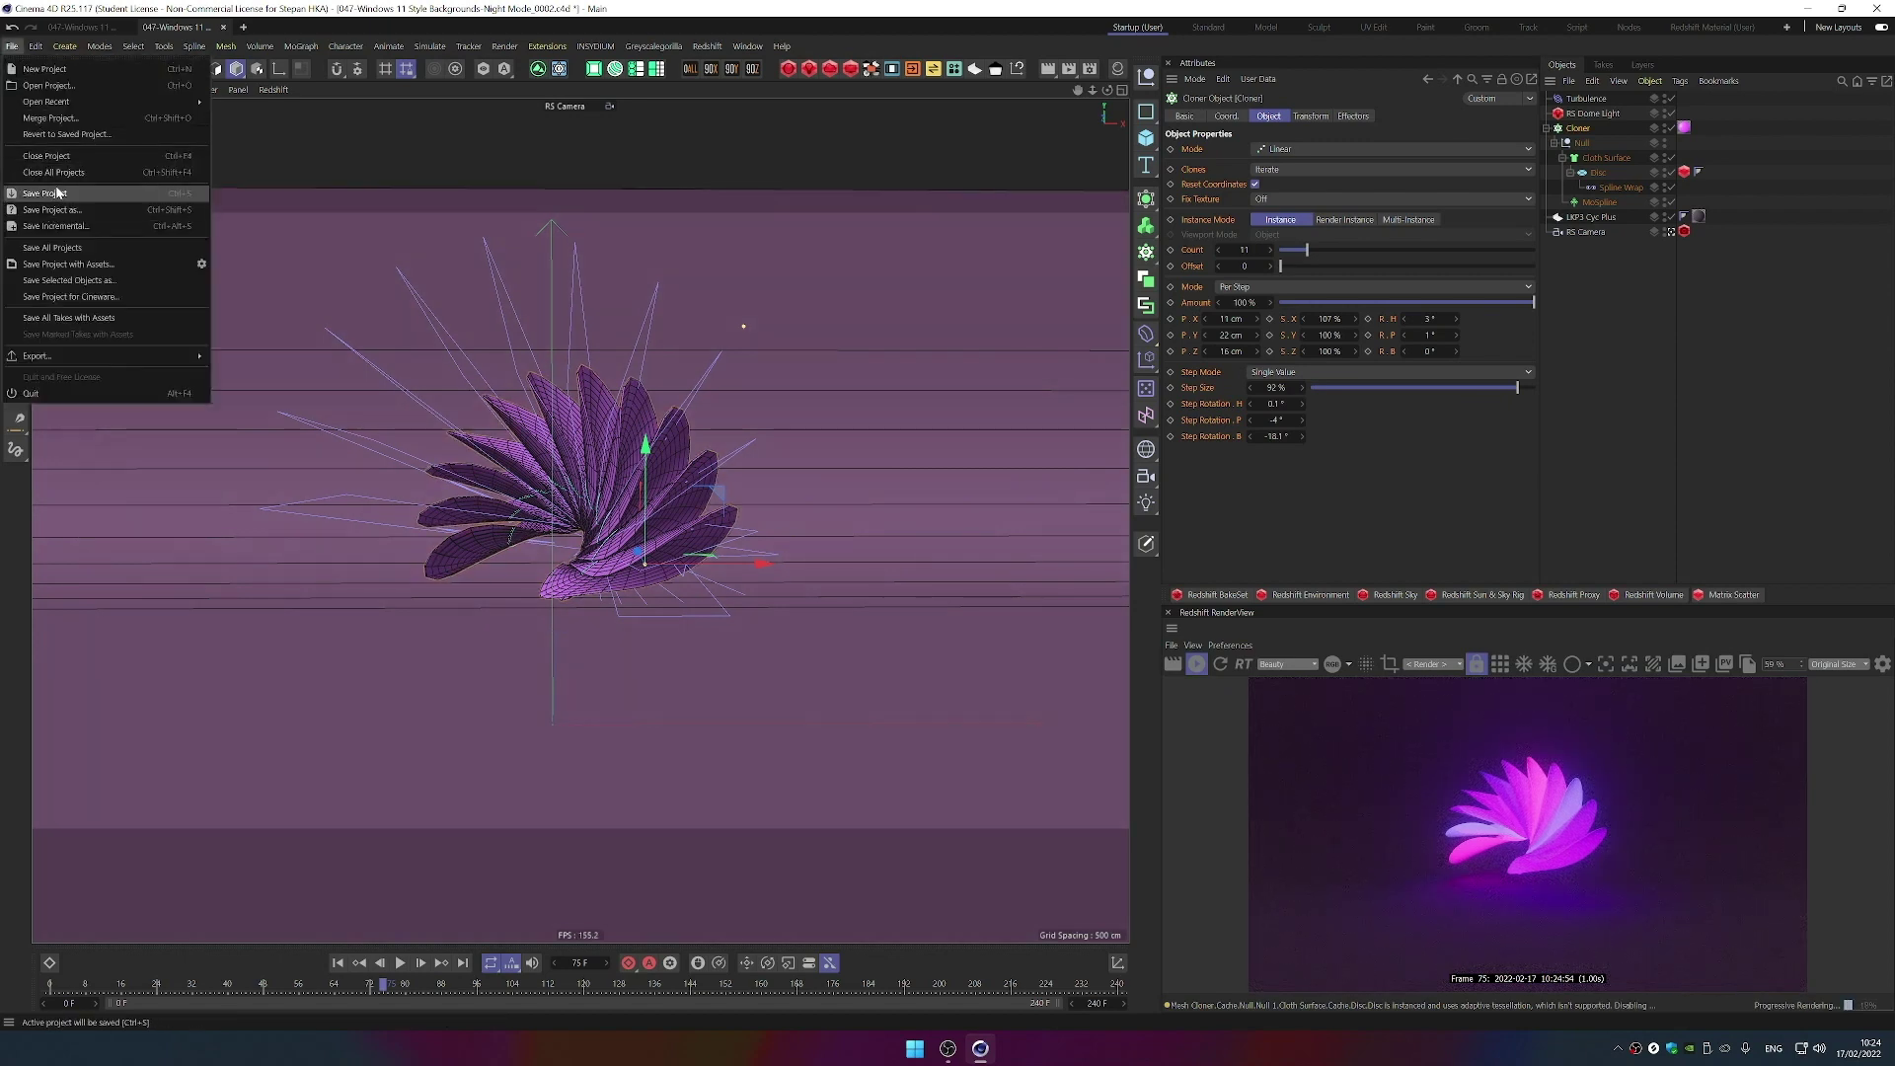
{"action": "left_click", "coordinate": [12, 46]}
{"action": "left_click", "coordinate": [12, 46]}
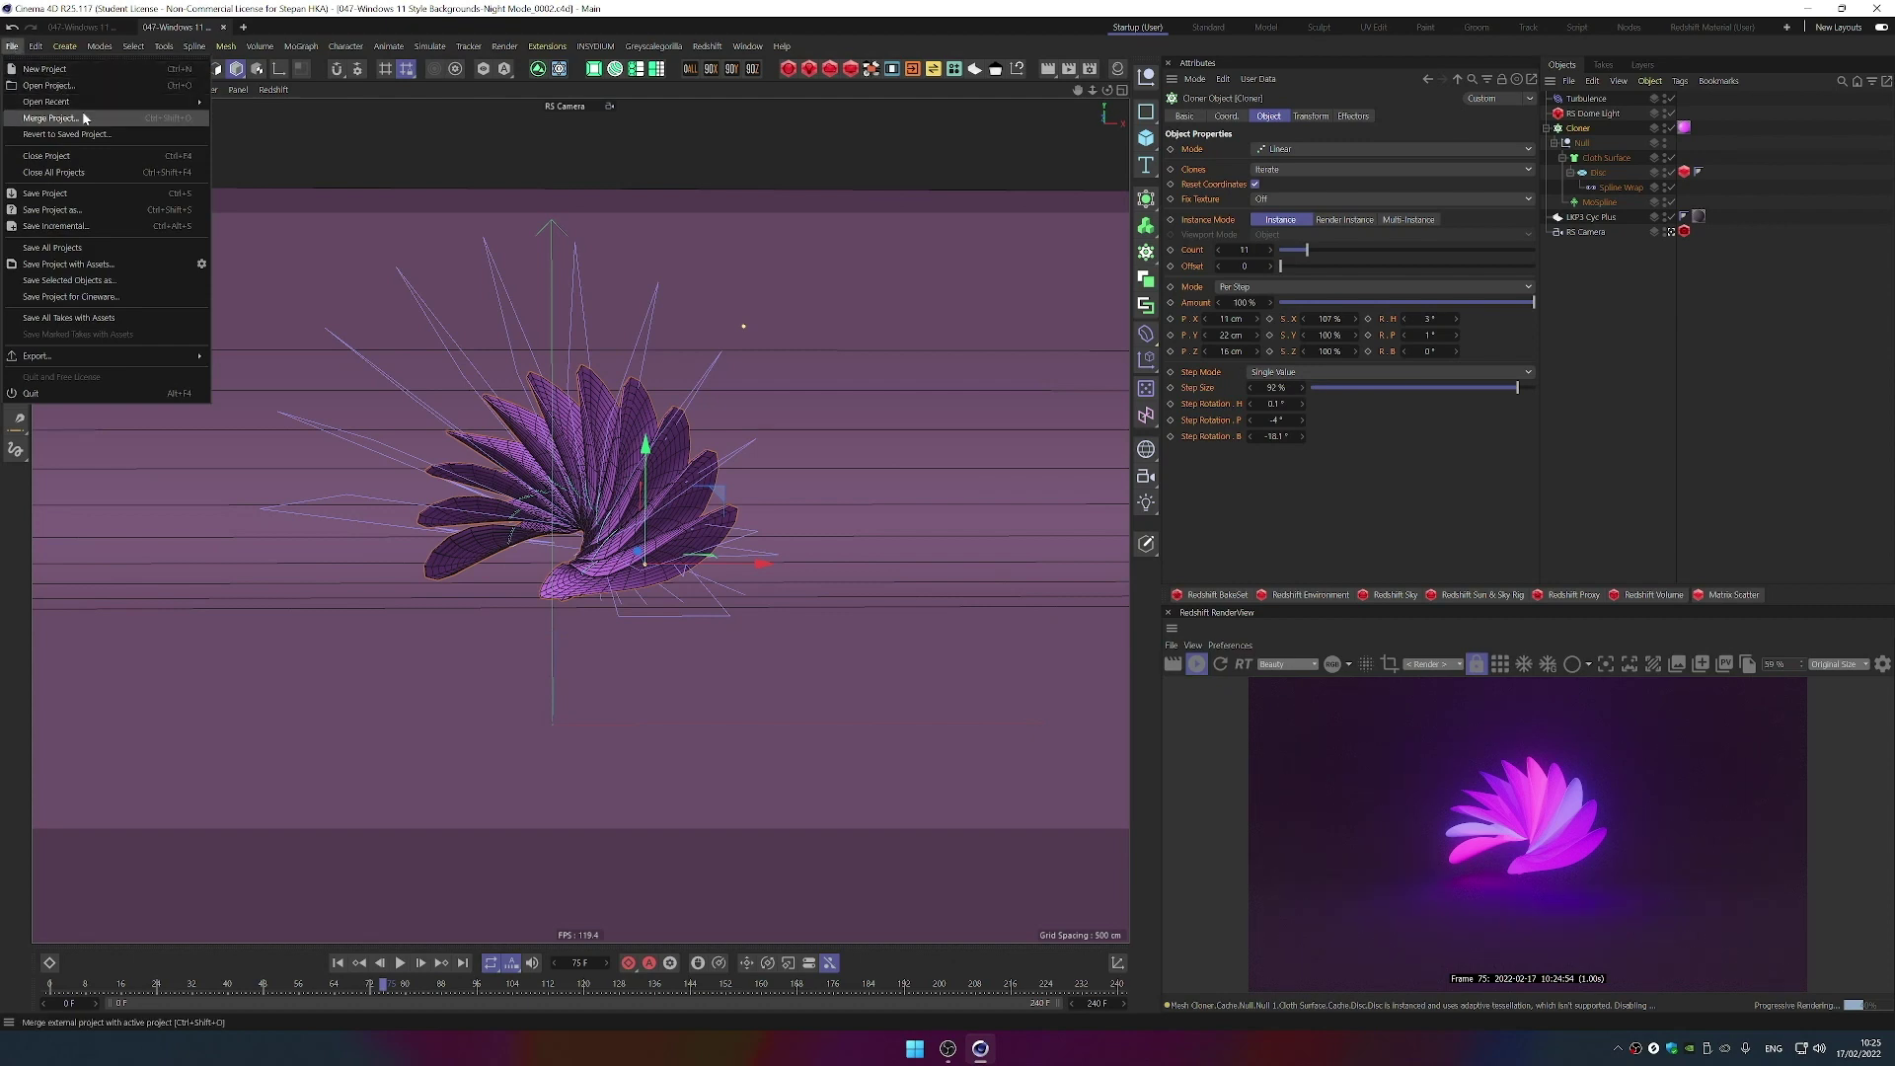
{"action": "mouse_move", "coordinate": [89, 104]}
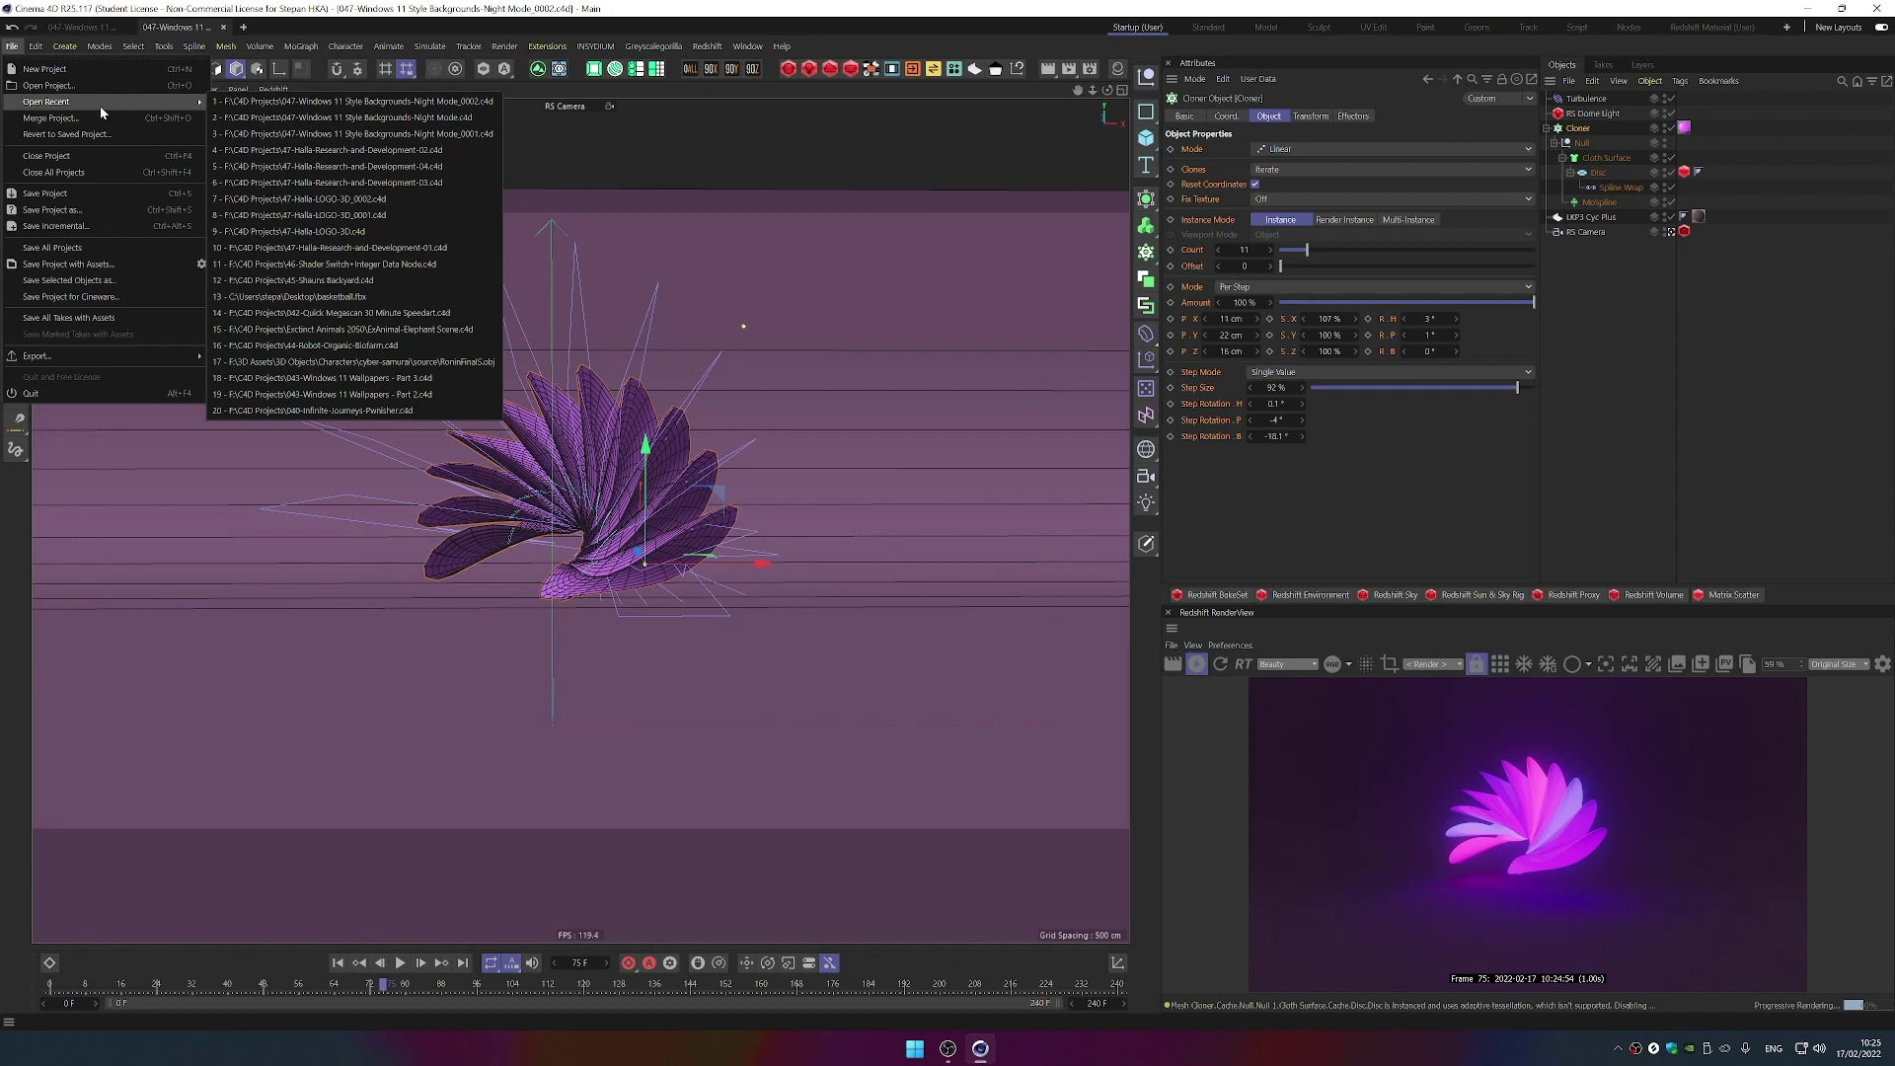
{"action": "left_click", "coordinate": [47, 230]}
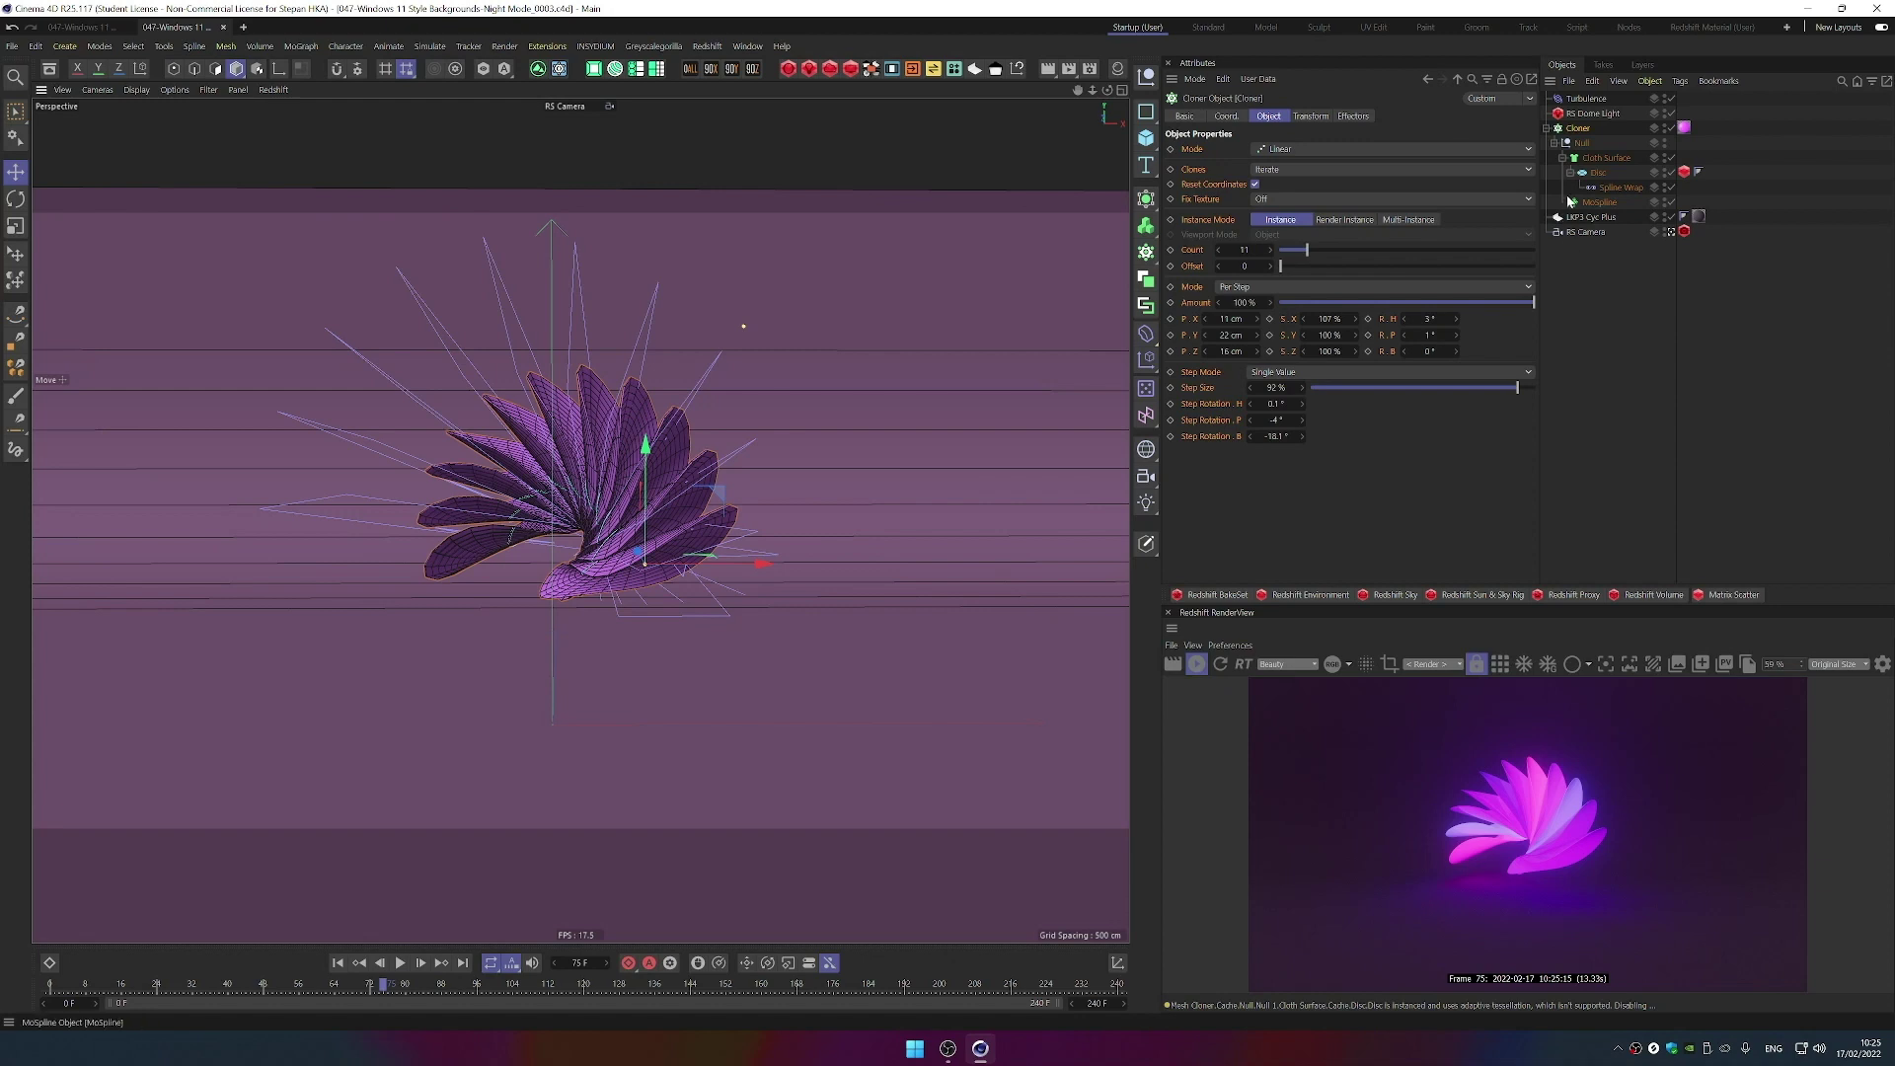
- Add a Lathe generator and parent the MoSpline under it
{"action": "left_click", "coordinate": [1147, 201]}
{"action": "left_click", "coordinate": [1148, 201]}
{"action": "left_click", "coordinate": [1313, 258]}
{"action": "left_click_drag", "start_coordinate": [1577, 99], "coordinate": [1599, 205]}
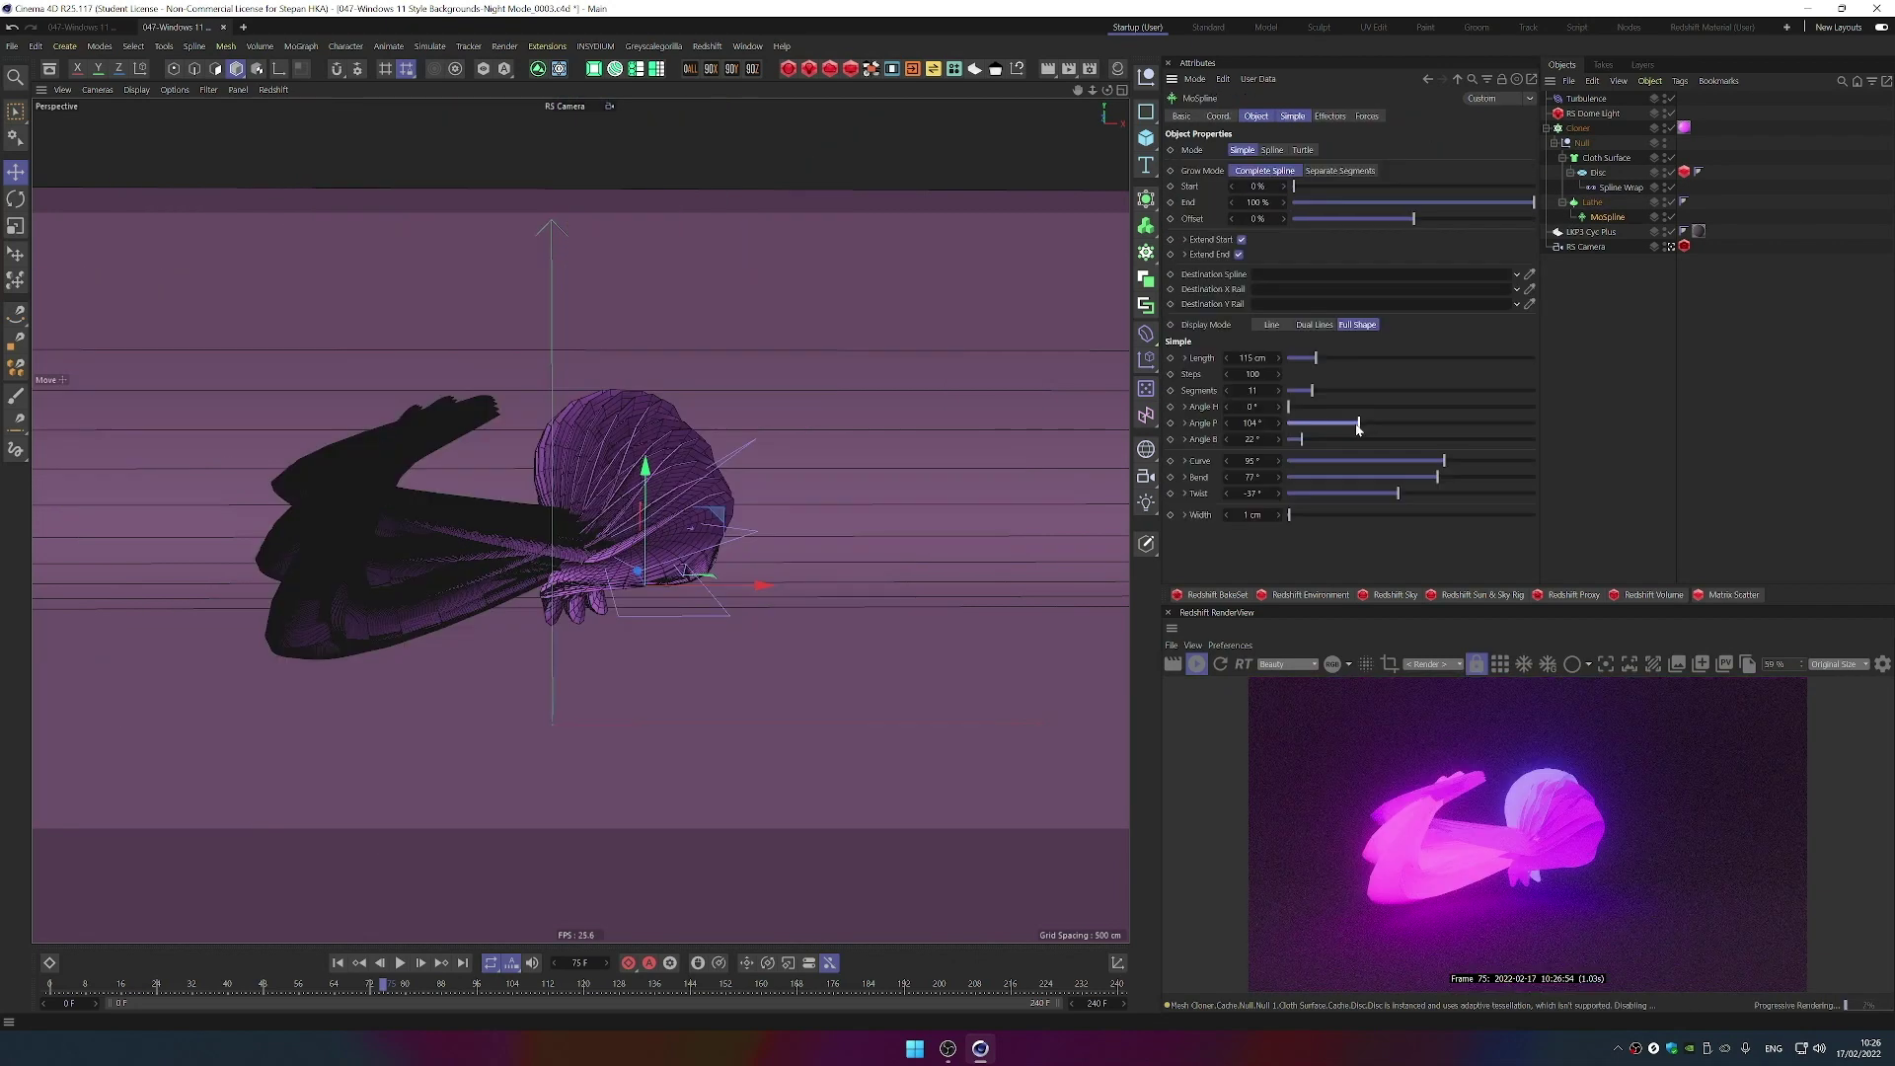
- Adjust MoSpline Angle B and Angle H, move it under Spline Wrap, and set 15 segments
{"action": "mouse_move", "coordinate": [1328, 444]}
{"action": "left_mouse_down"}
{"action": "mouse_move", "coordinate": [1465, 470]}
{"action": "mouse_move", "coordinate": [1340, 474]}
{"action": "left_mouse_up"}
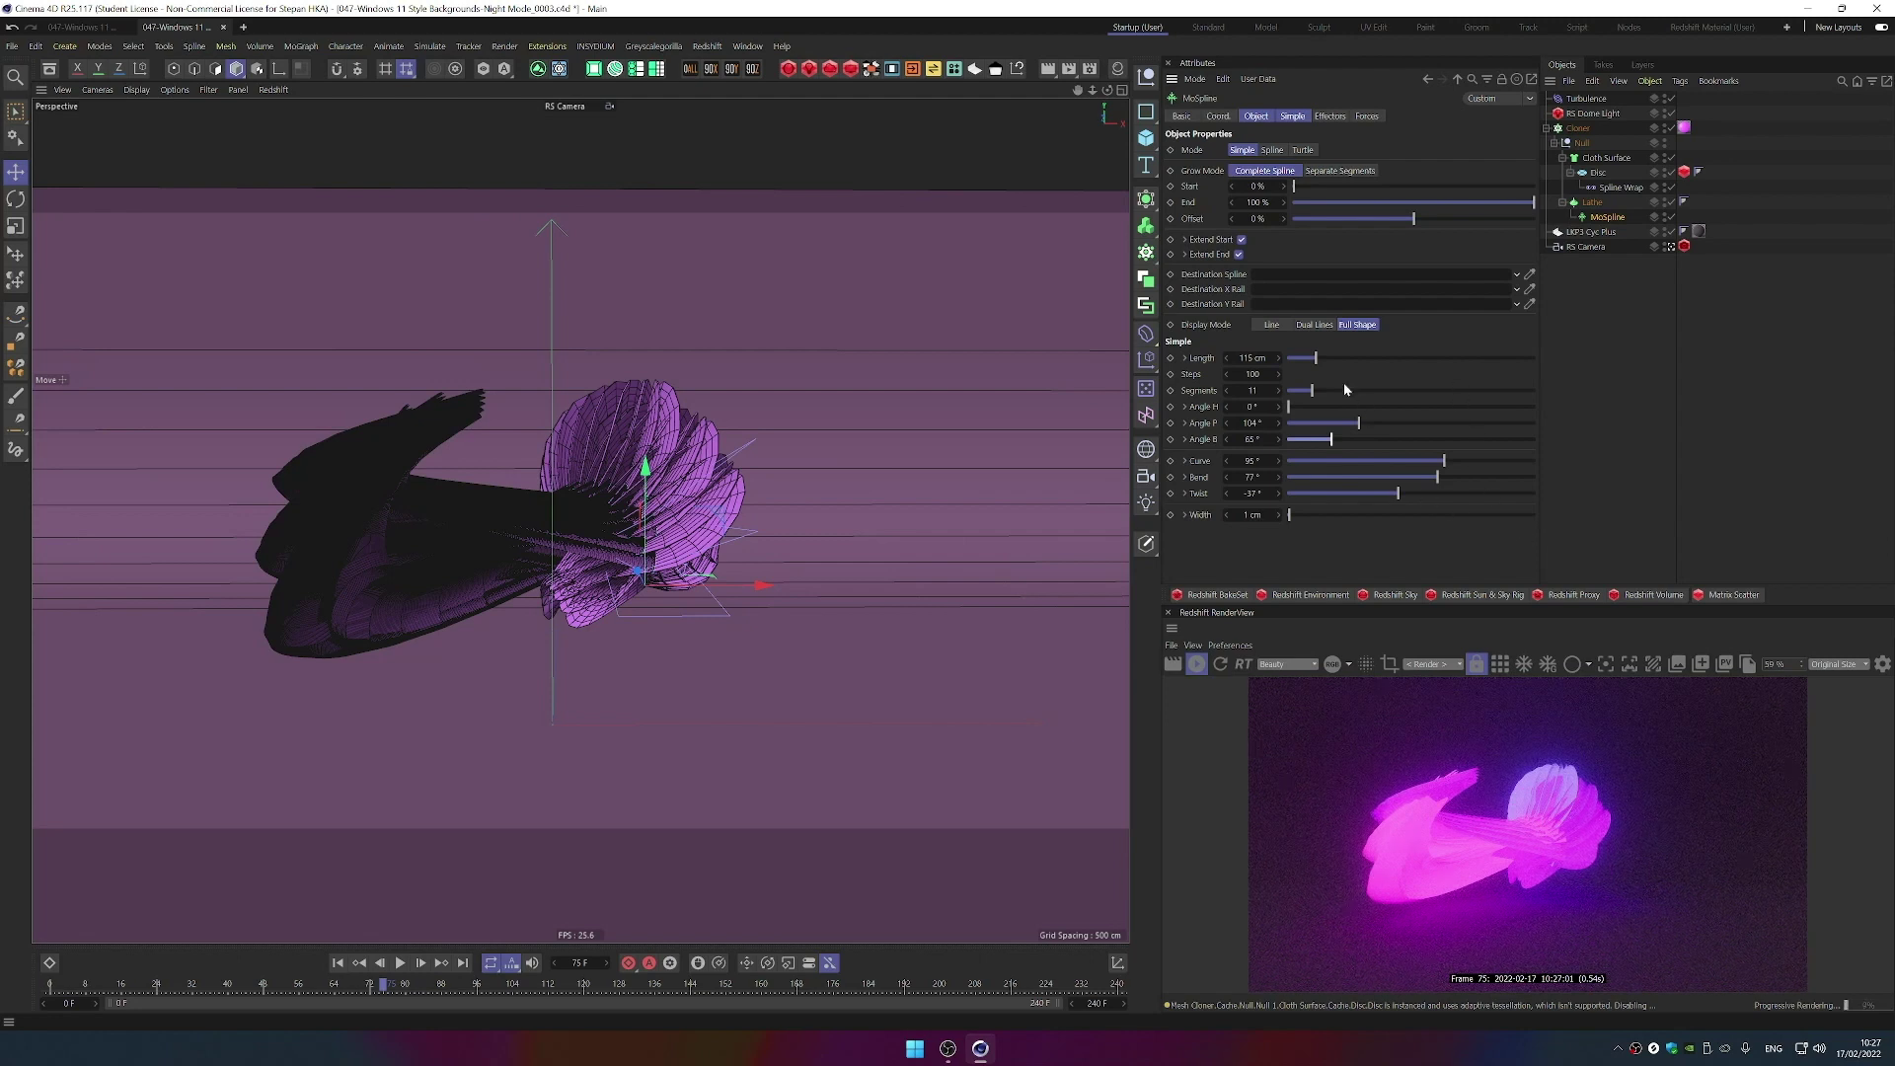
{"action": "left_click_drag", "start_coordinate": [1316, 395], "coordinate": [1323, 434]}
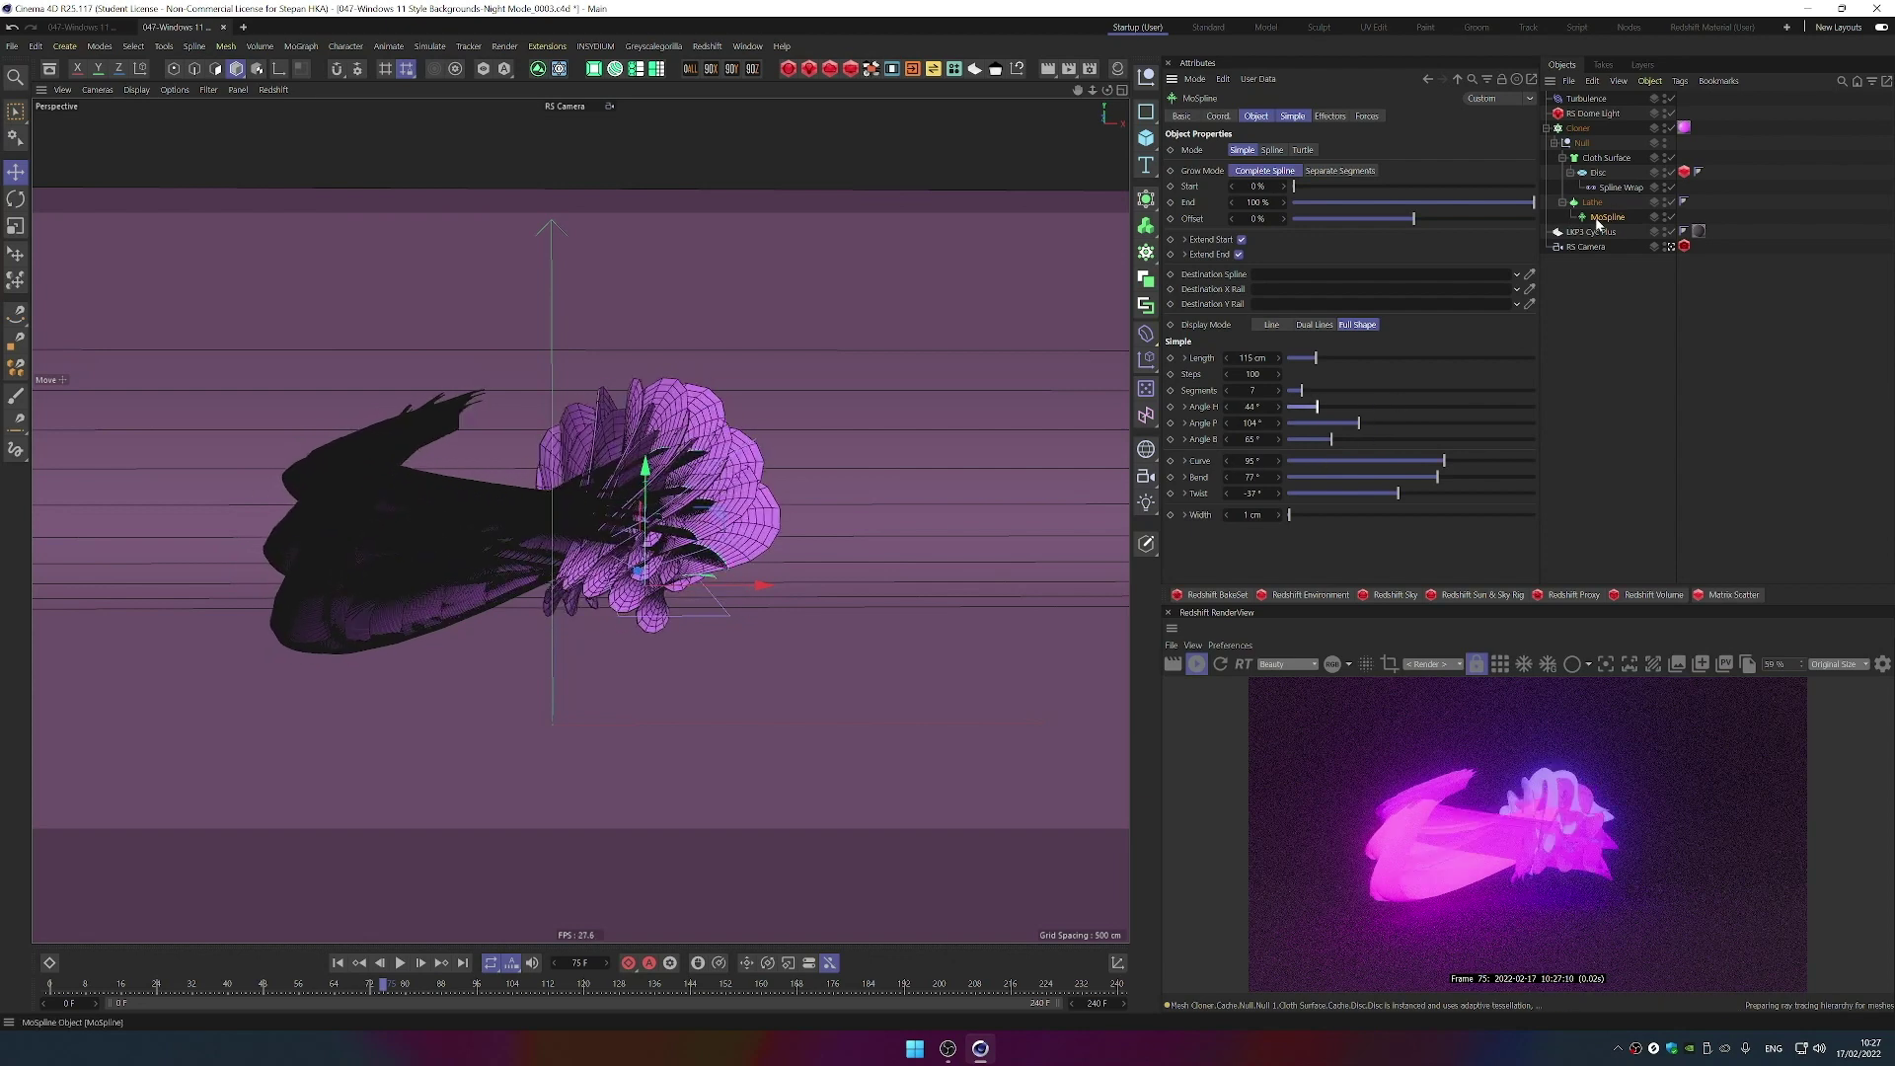
{"action": "left_click_drag", "start_coordinate": [1595, 217], "coordinate": [1615, 203]}
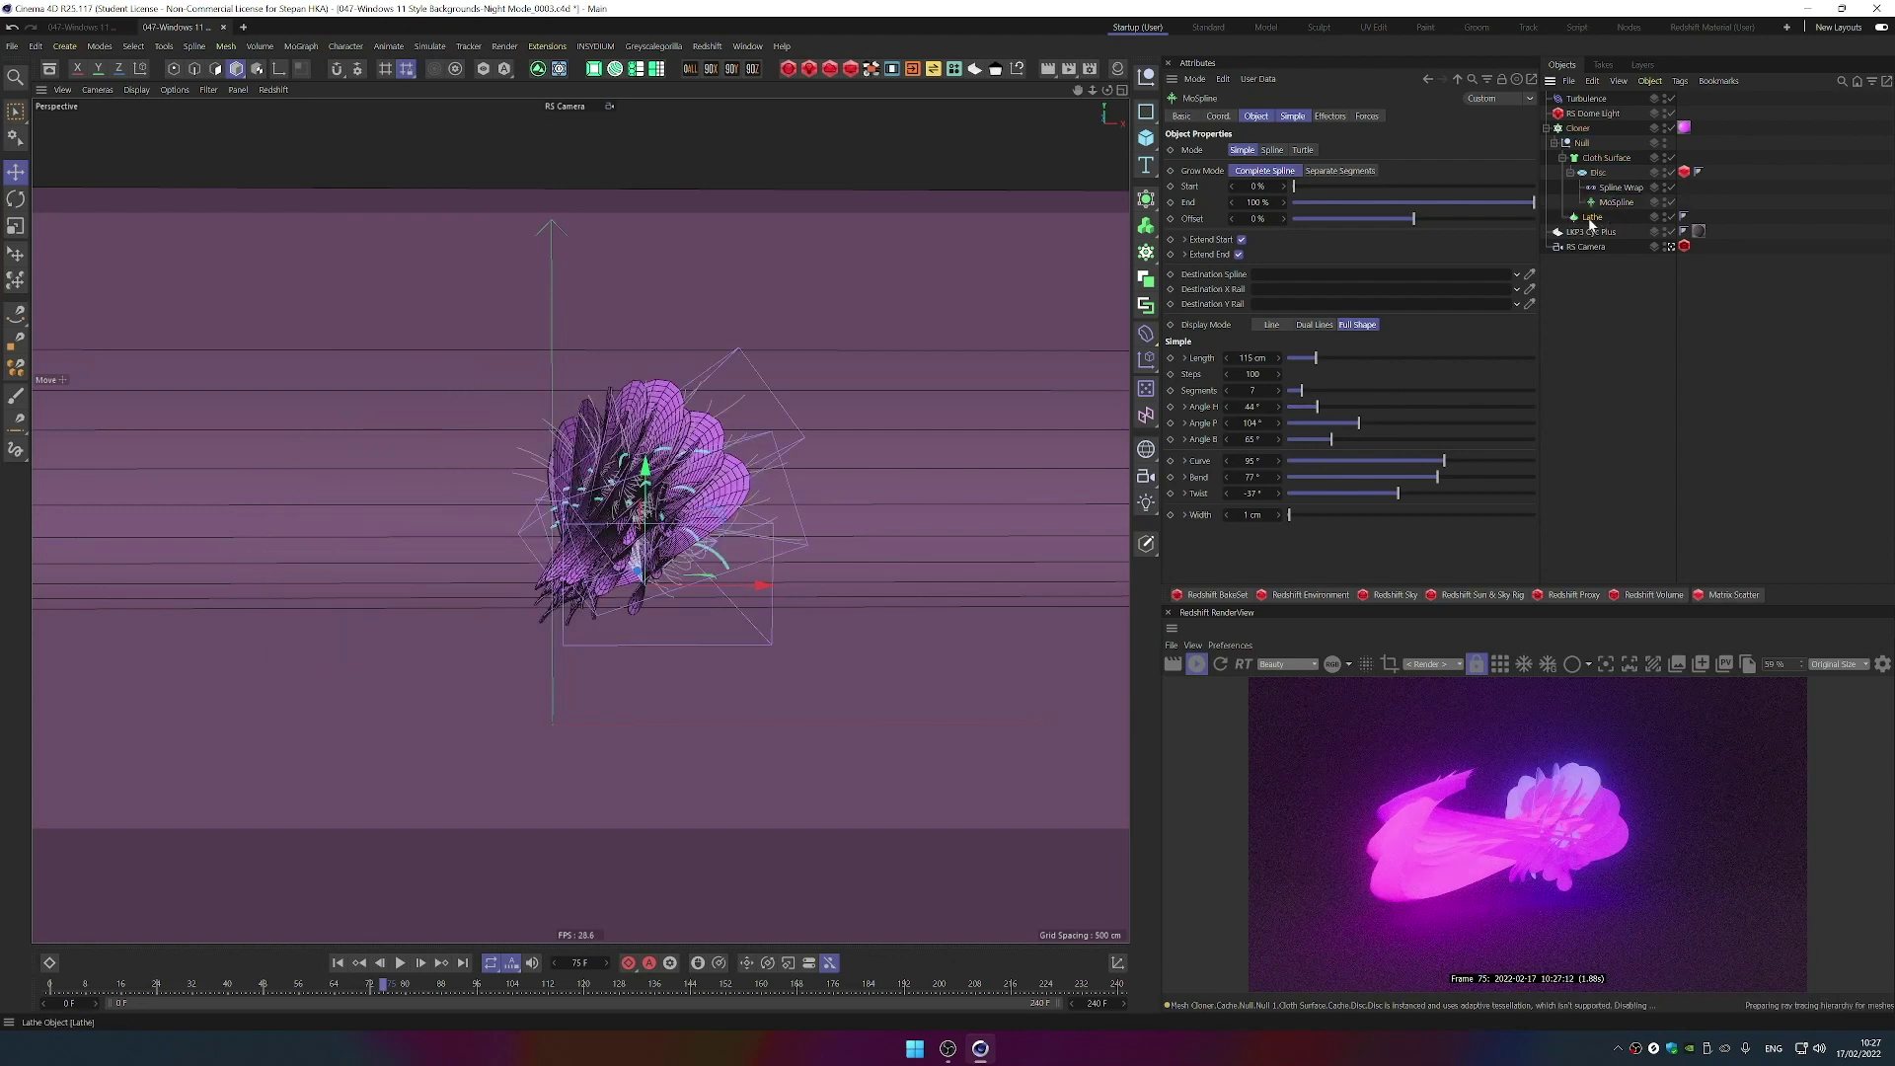
{"action": "left_click", "coordinate": [1616, 203]}
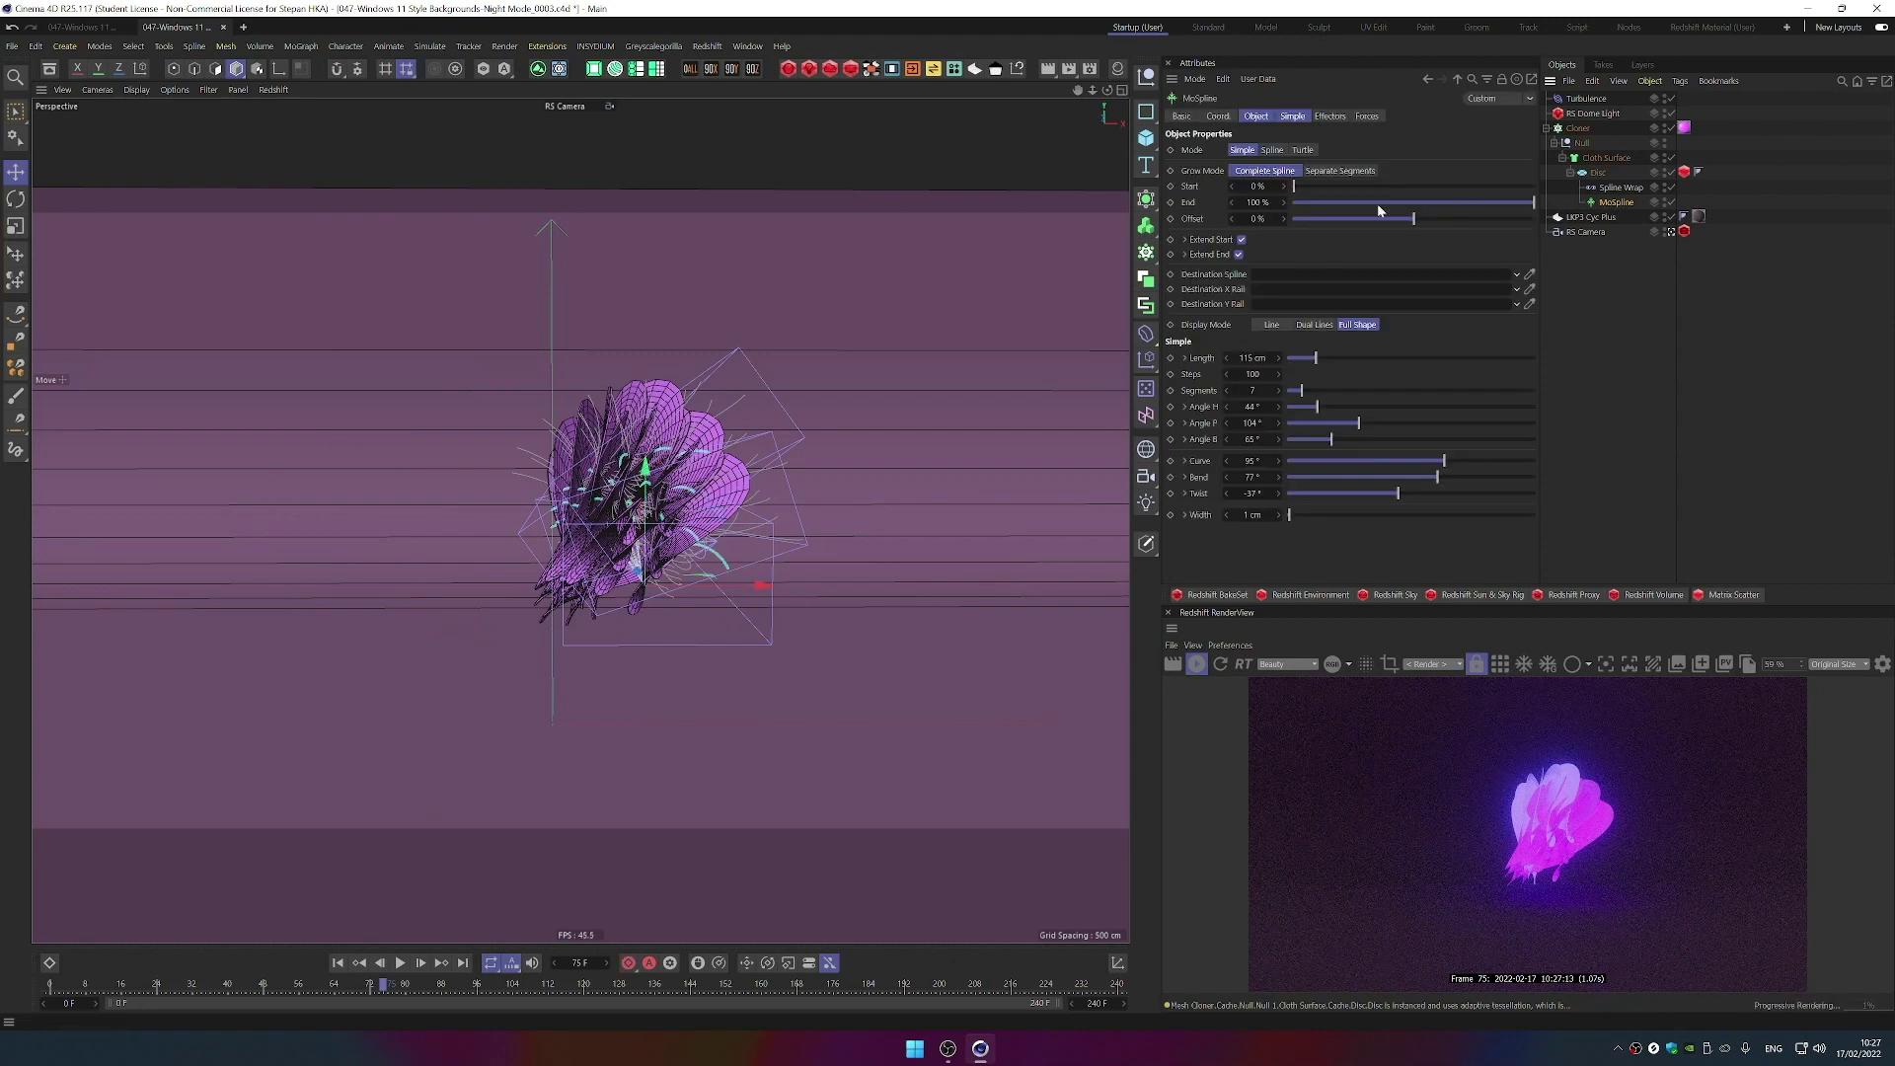
{"action": "left_click_drag", "start_coordinate": [1320, 395], "coordinate": [1323, 401]}
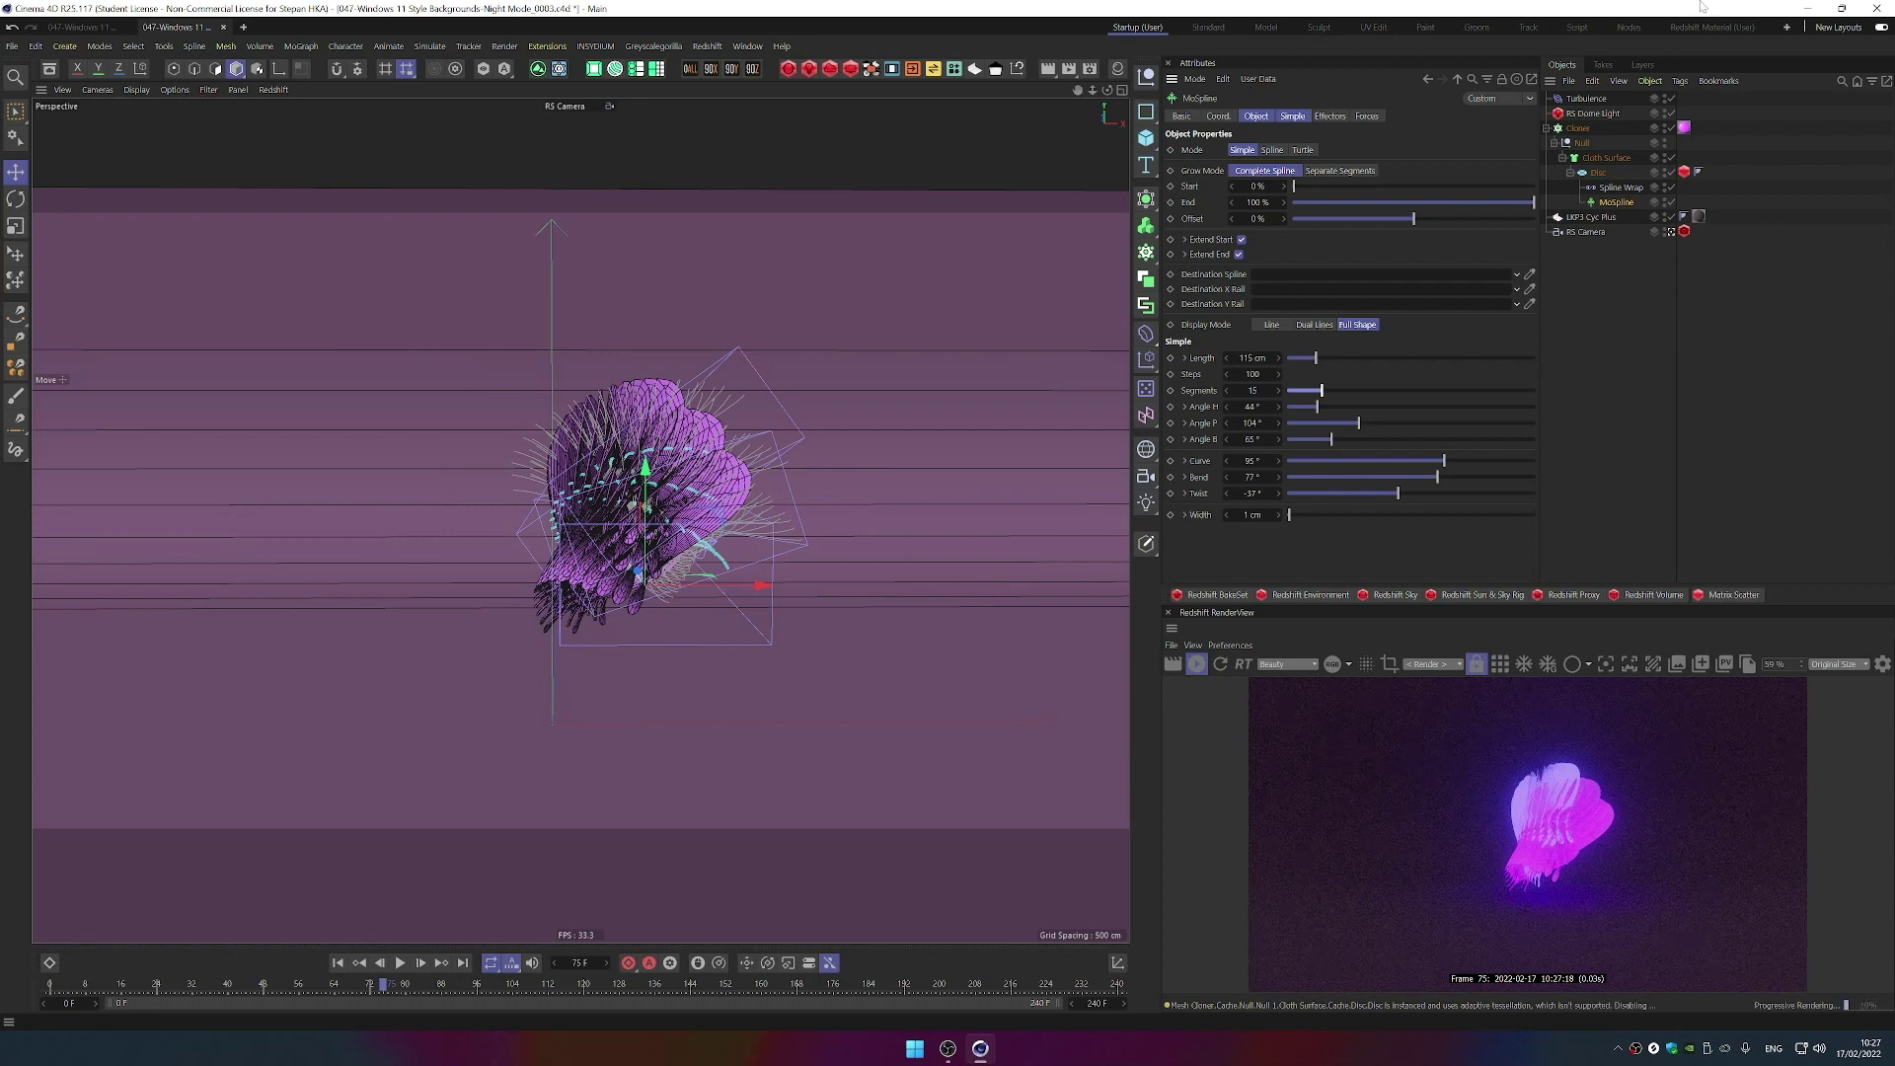
{"action": "left_click", "coordinate": [1577, 129]}
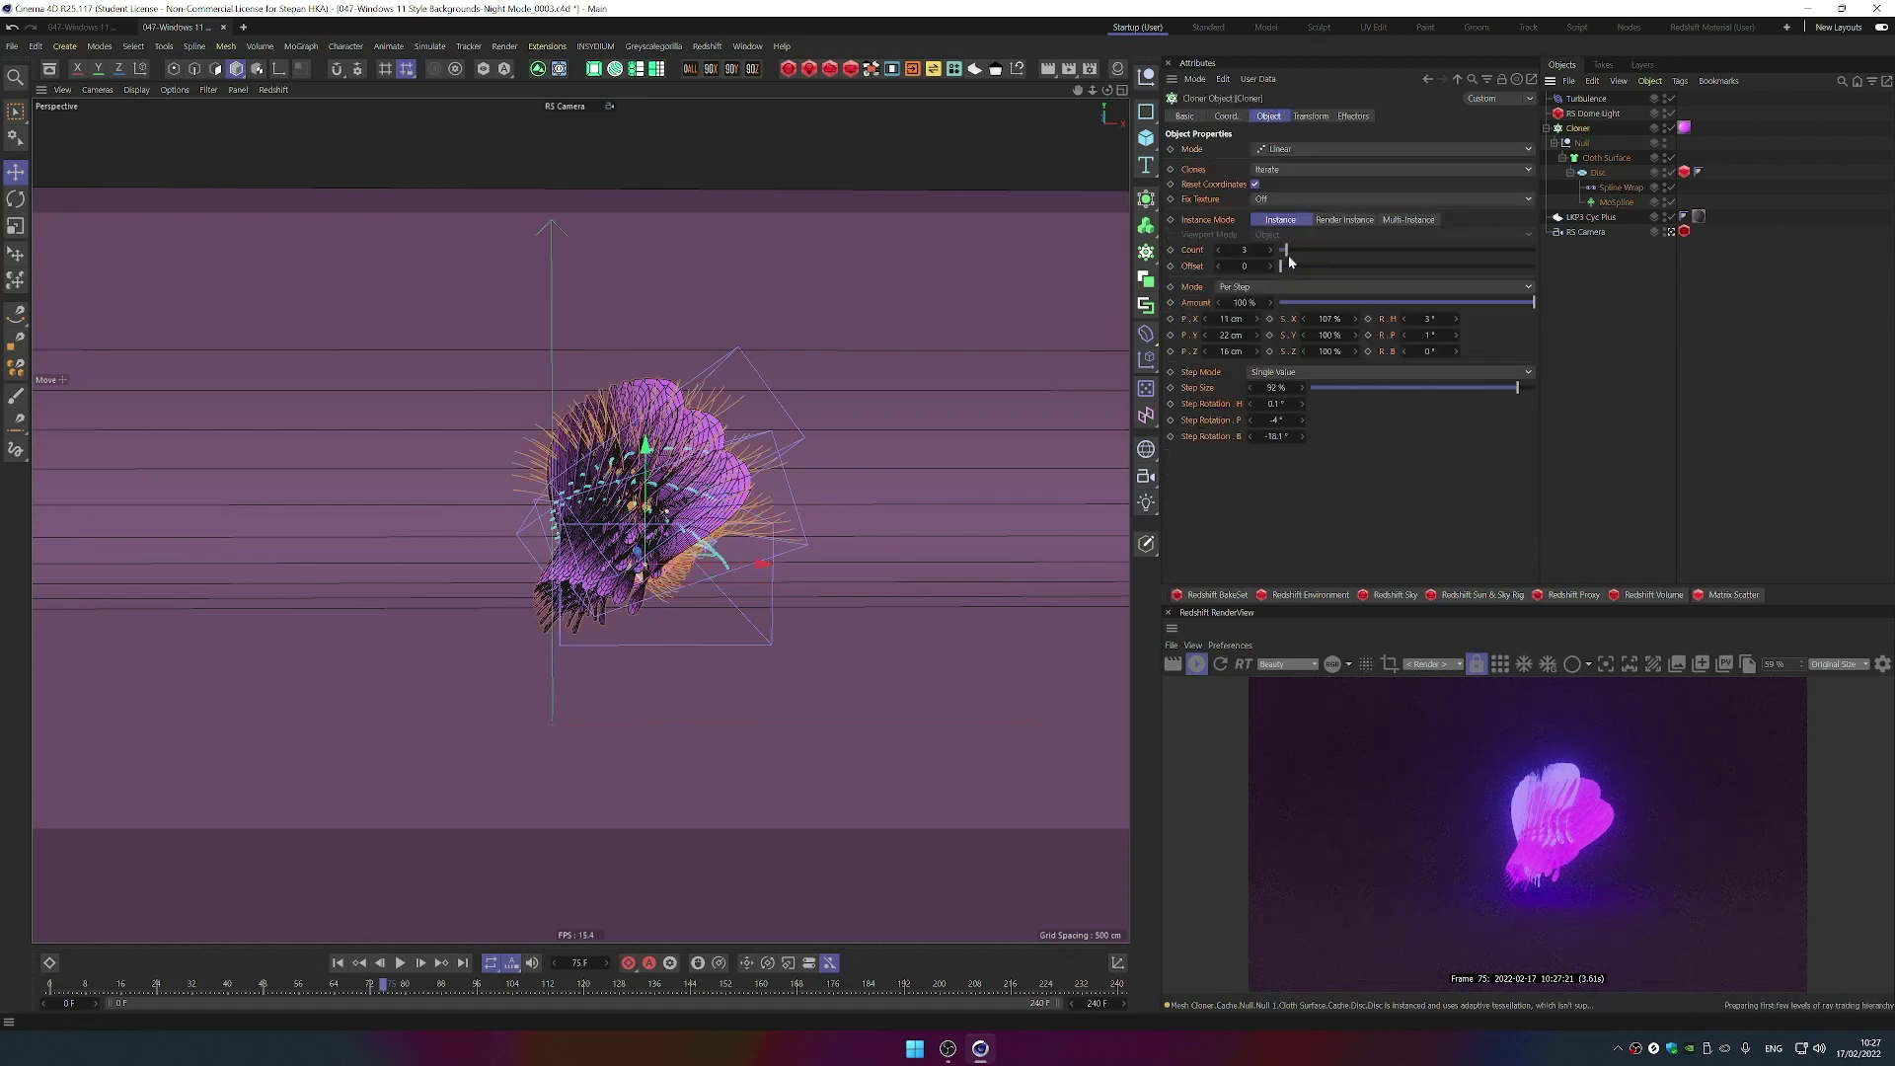
- Raise the Cloner count from 5 to 9 with Step Rotation H 29.7° and P 2.8°
{"action": "left_click_drag", "start_coordinate": [1286, 253], "coordinate": [1298, 255]}
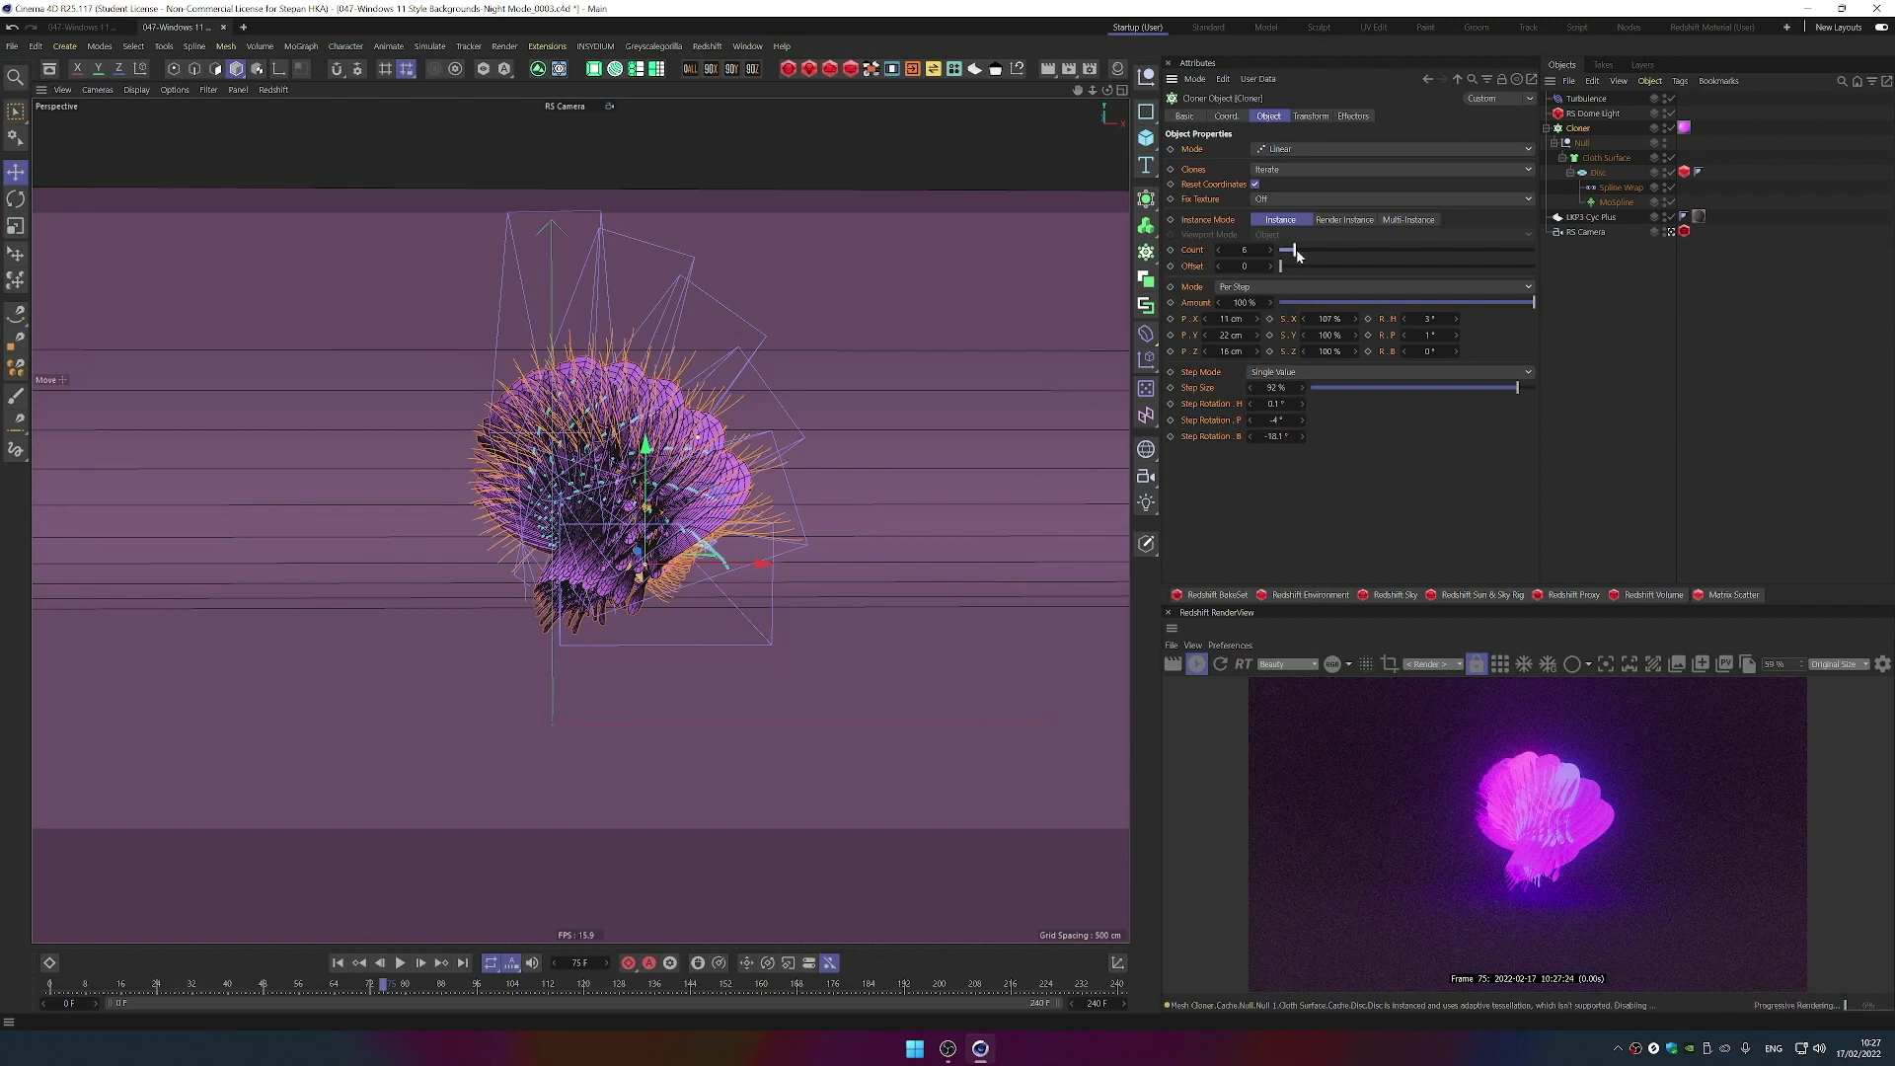
{"action": "left_click_drag", "start_coordinate": [1297, 254], "coordinate": [1303, 254]}
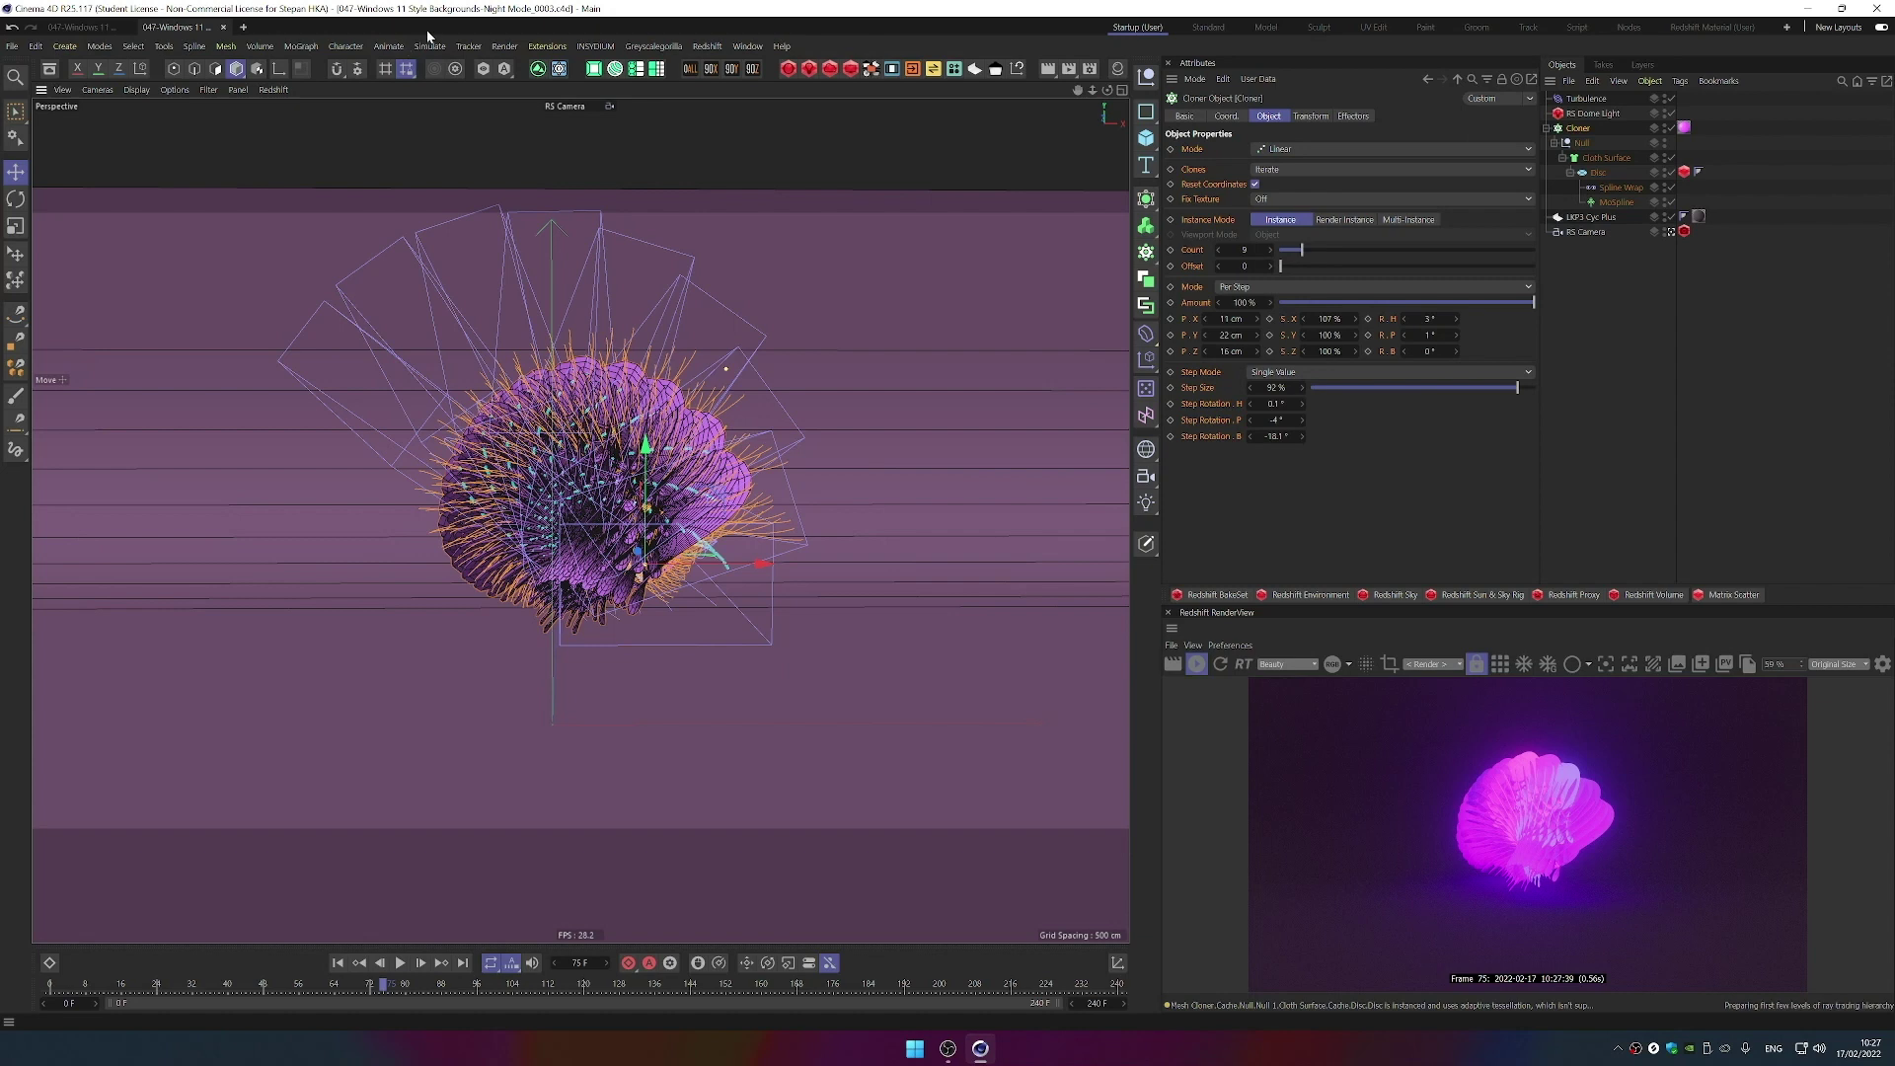
{"action": "left_click_drag", "start_coordinate": [1277, 409], "coordinate": [1381, 409]}
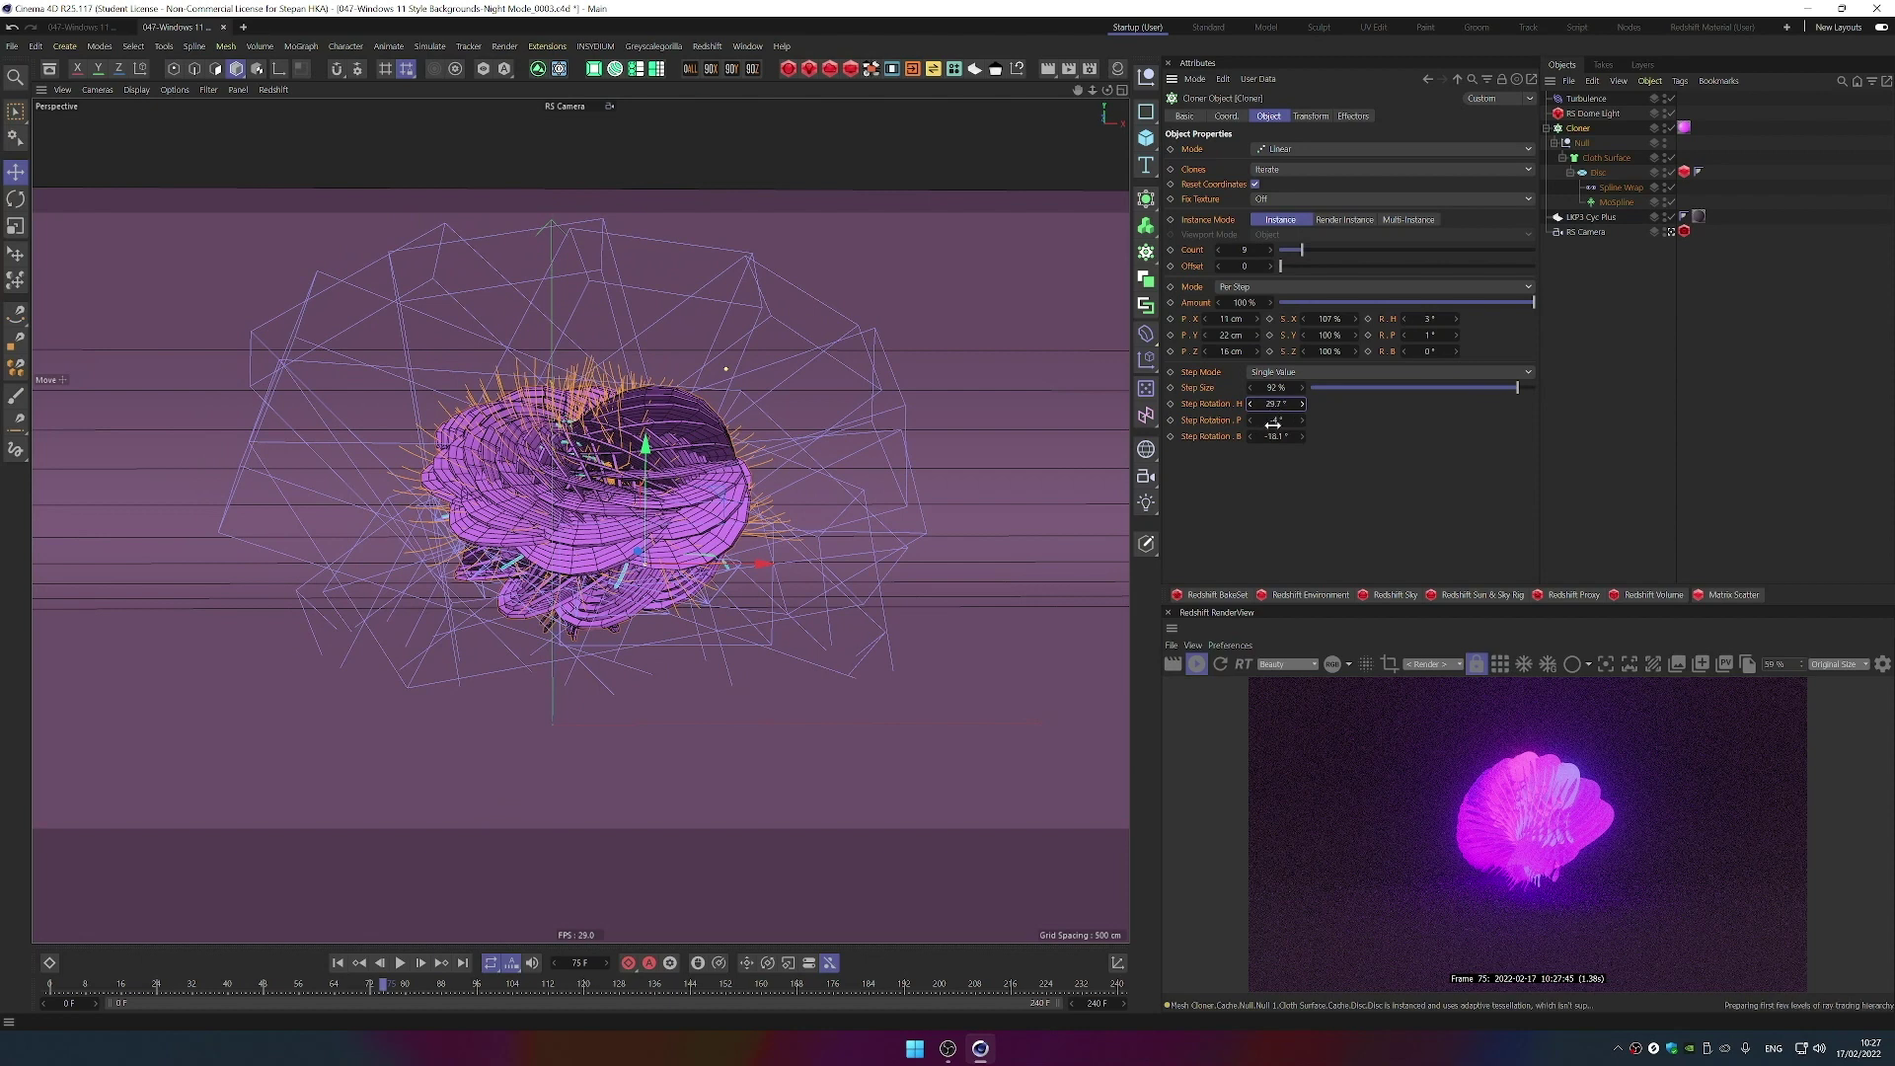
{"action": "left_click_drag", "start_coordinate": [1275, 422], "coordinate": [1285, 422]}
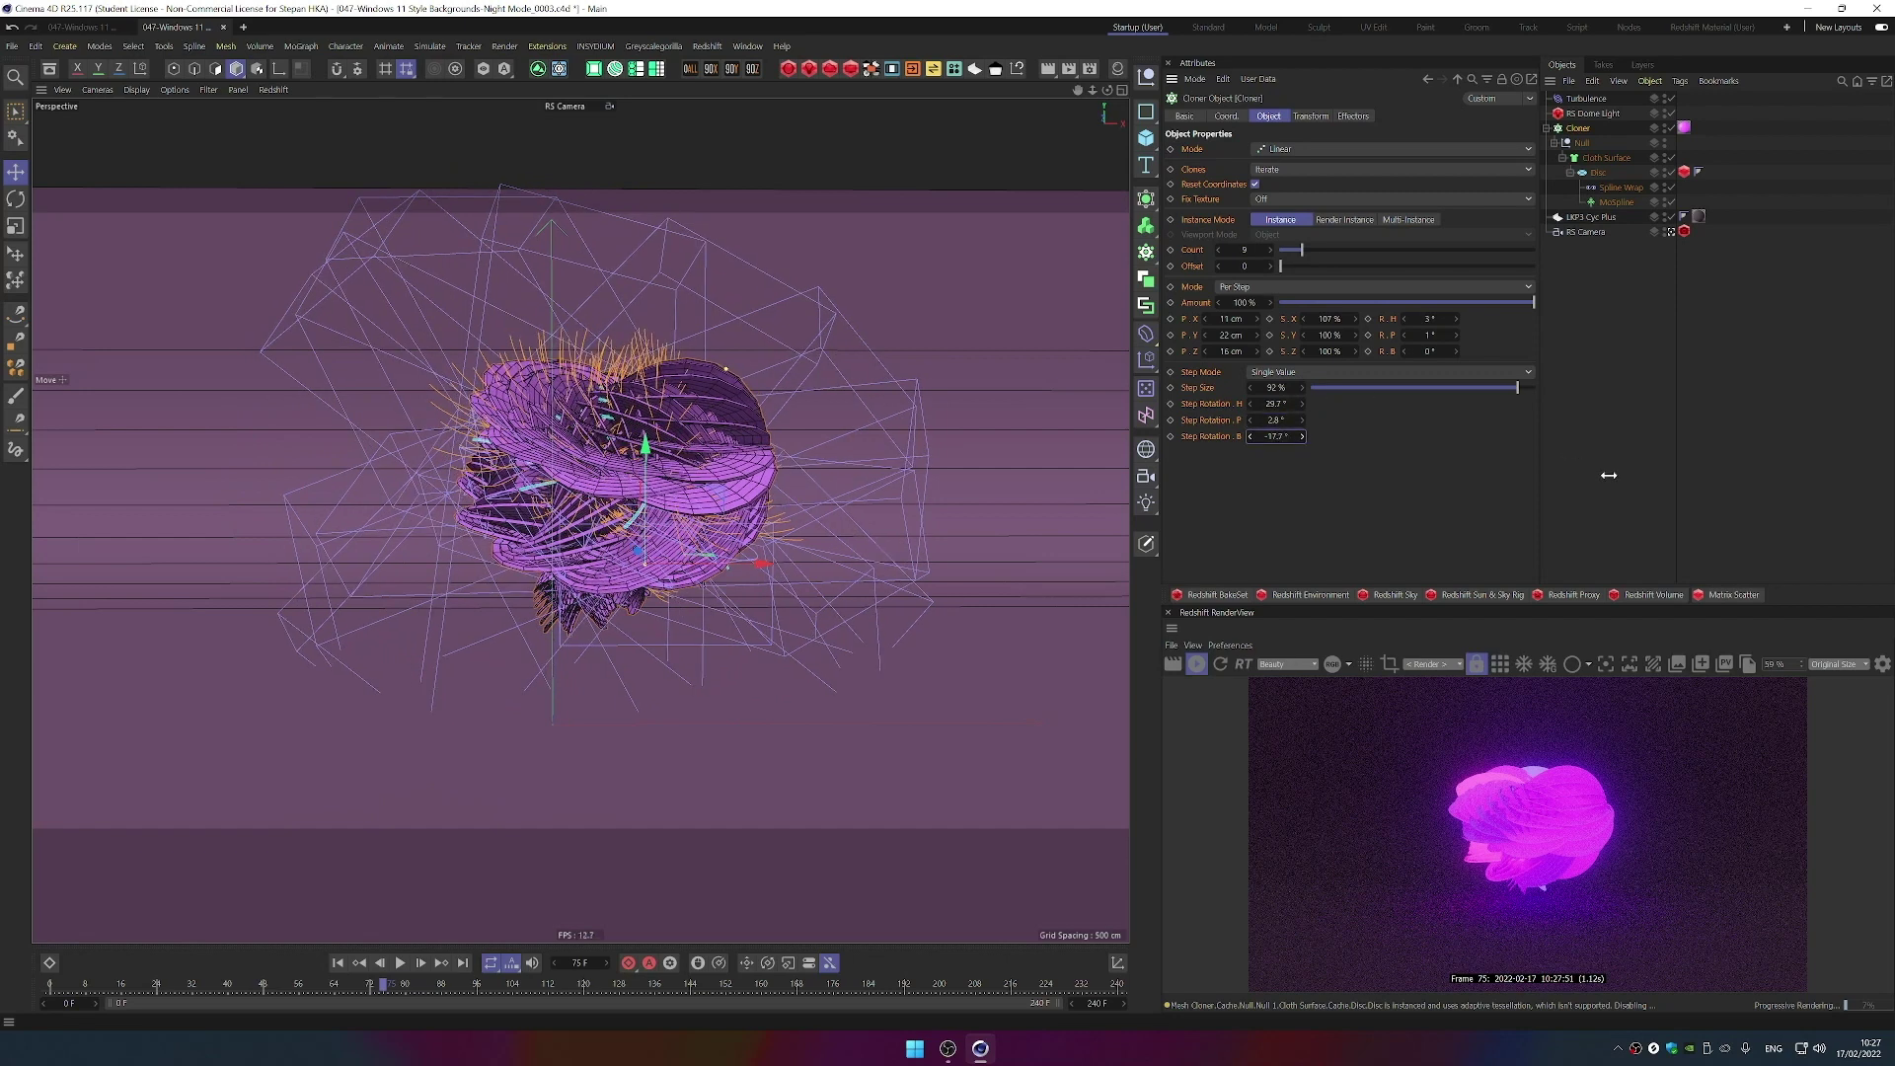
{"action": "left_click", "coordinate": [1606, 157]}
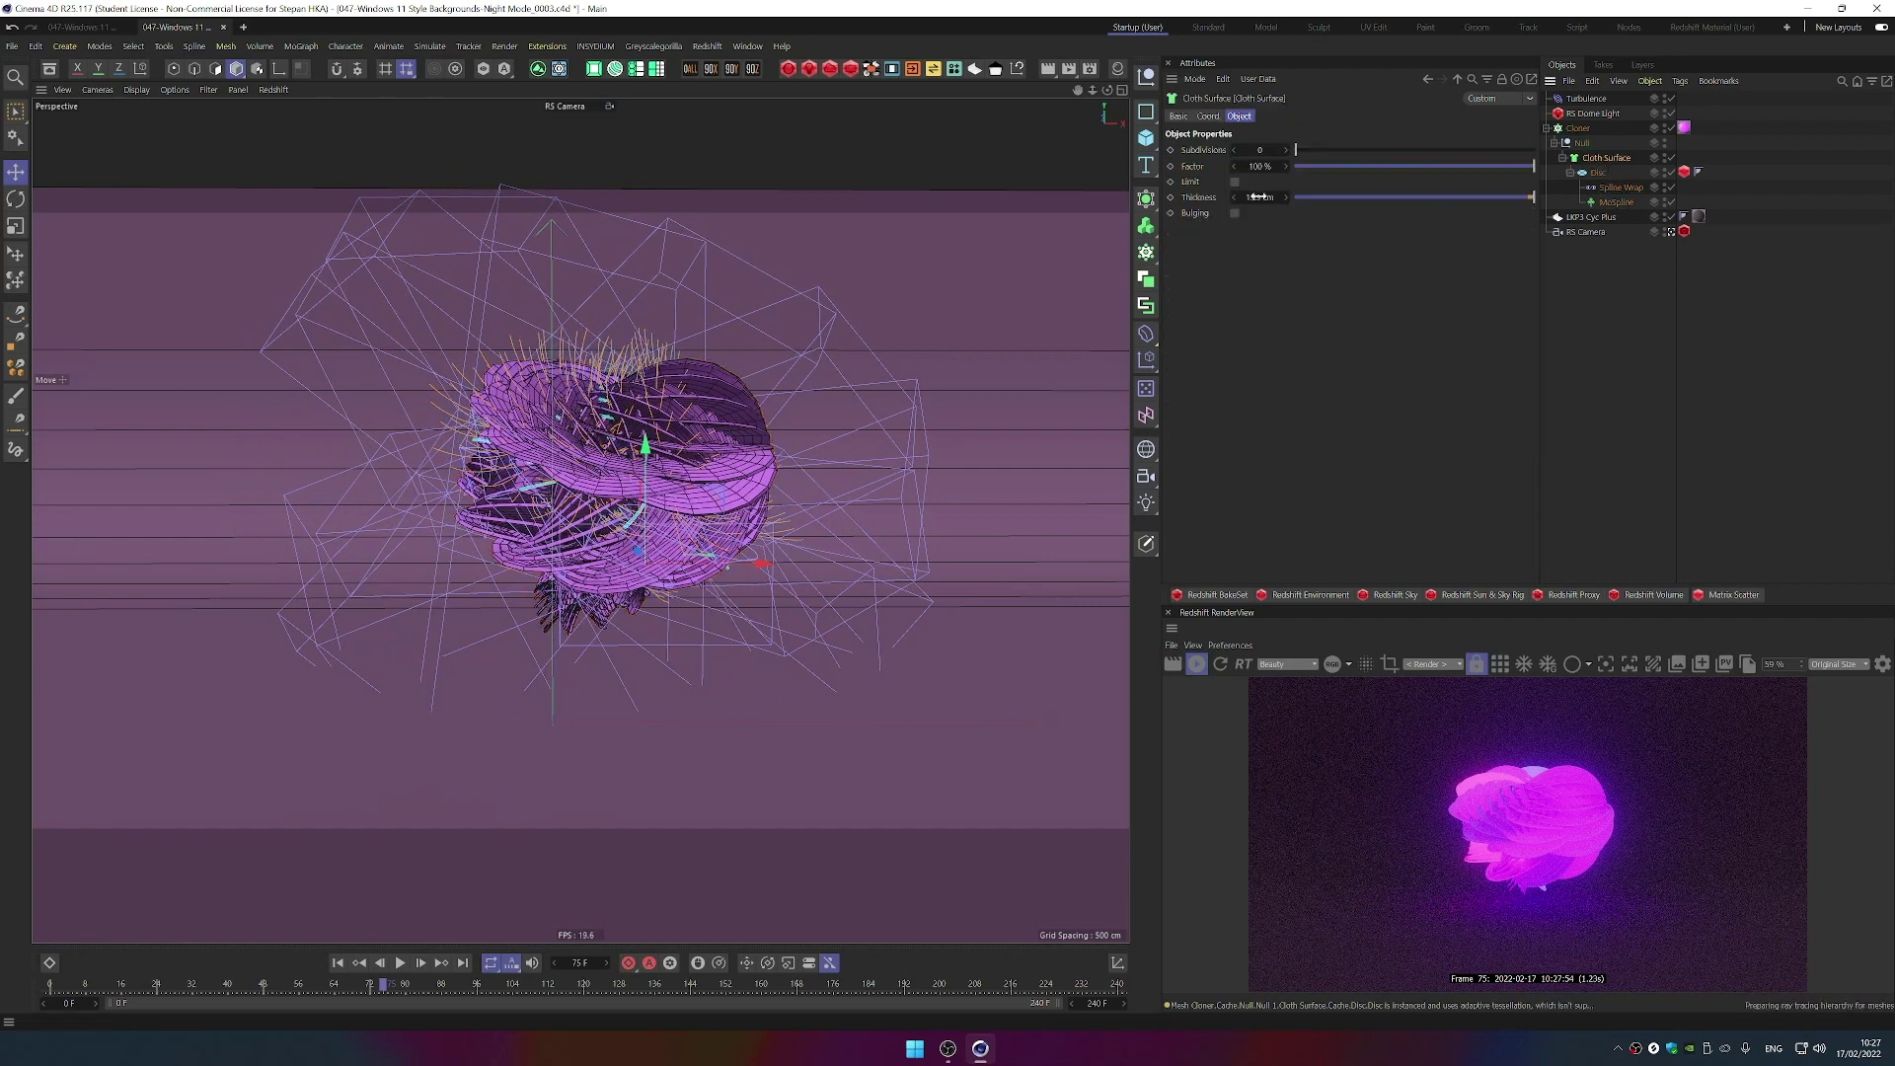
- Drag the Cloth Surface Thickness up to about 8.16 cm
{"action": "left_click_drag", "start_coordinate": [1247, 197], "coordinate": [1282, 197]}
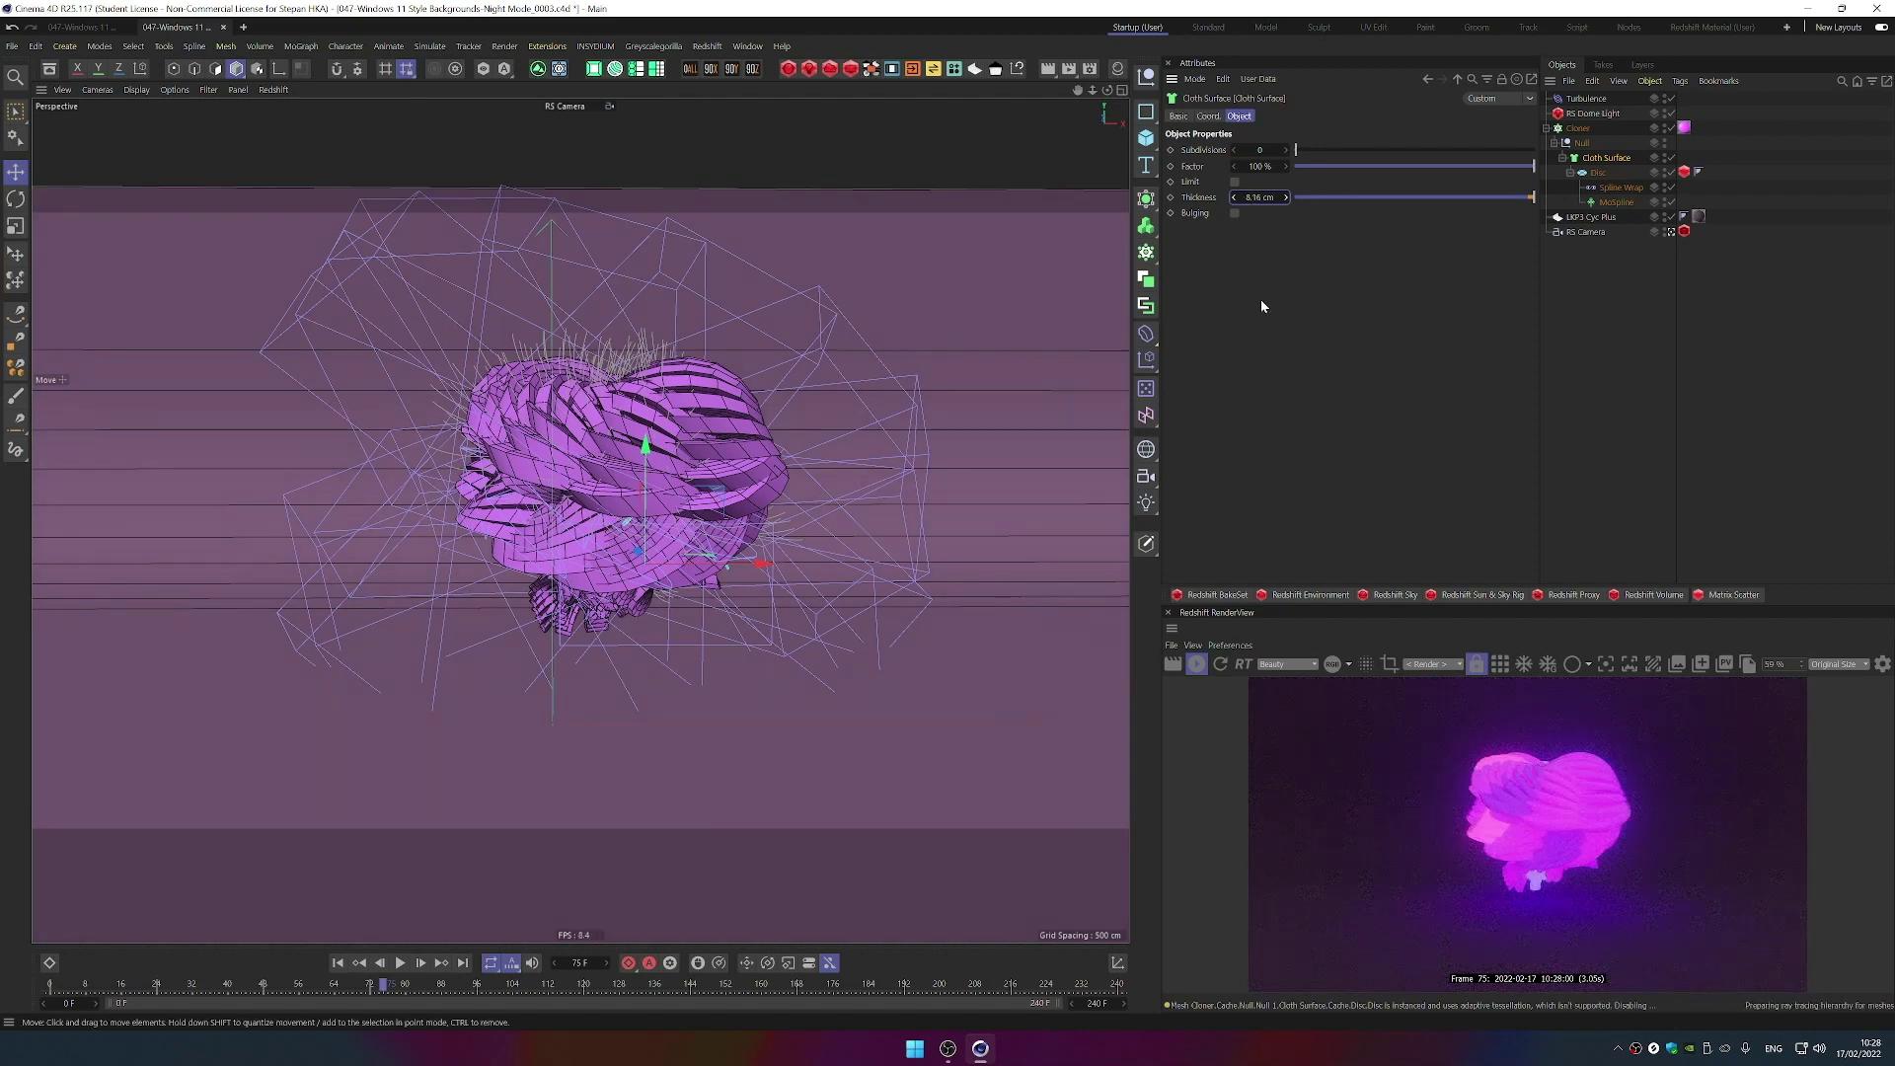
{"action": "left_click", "coordinate": [1578, 128]}
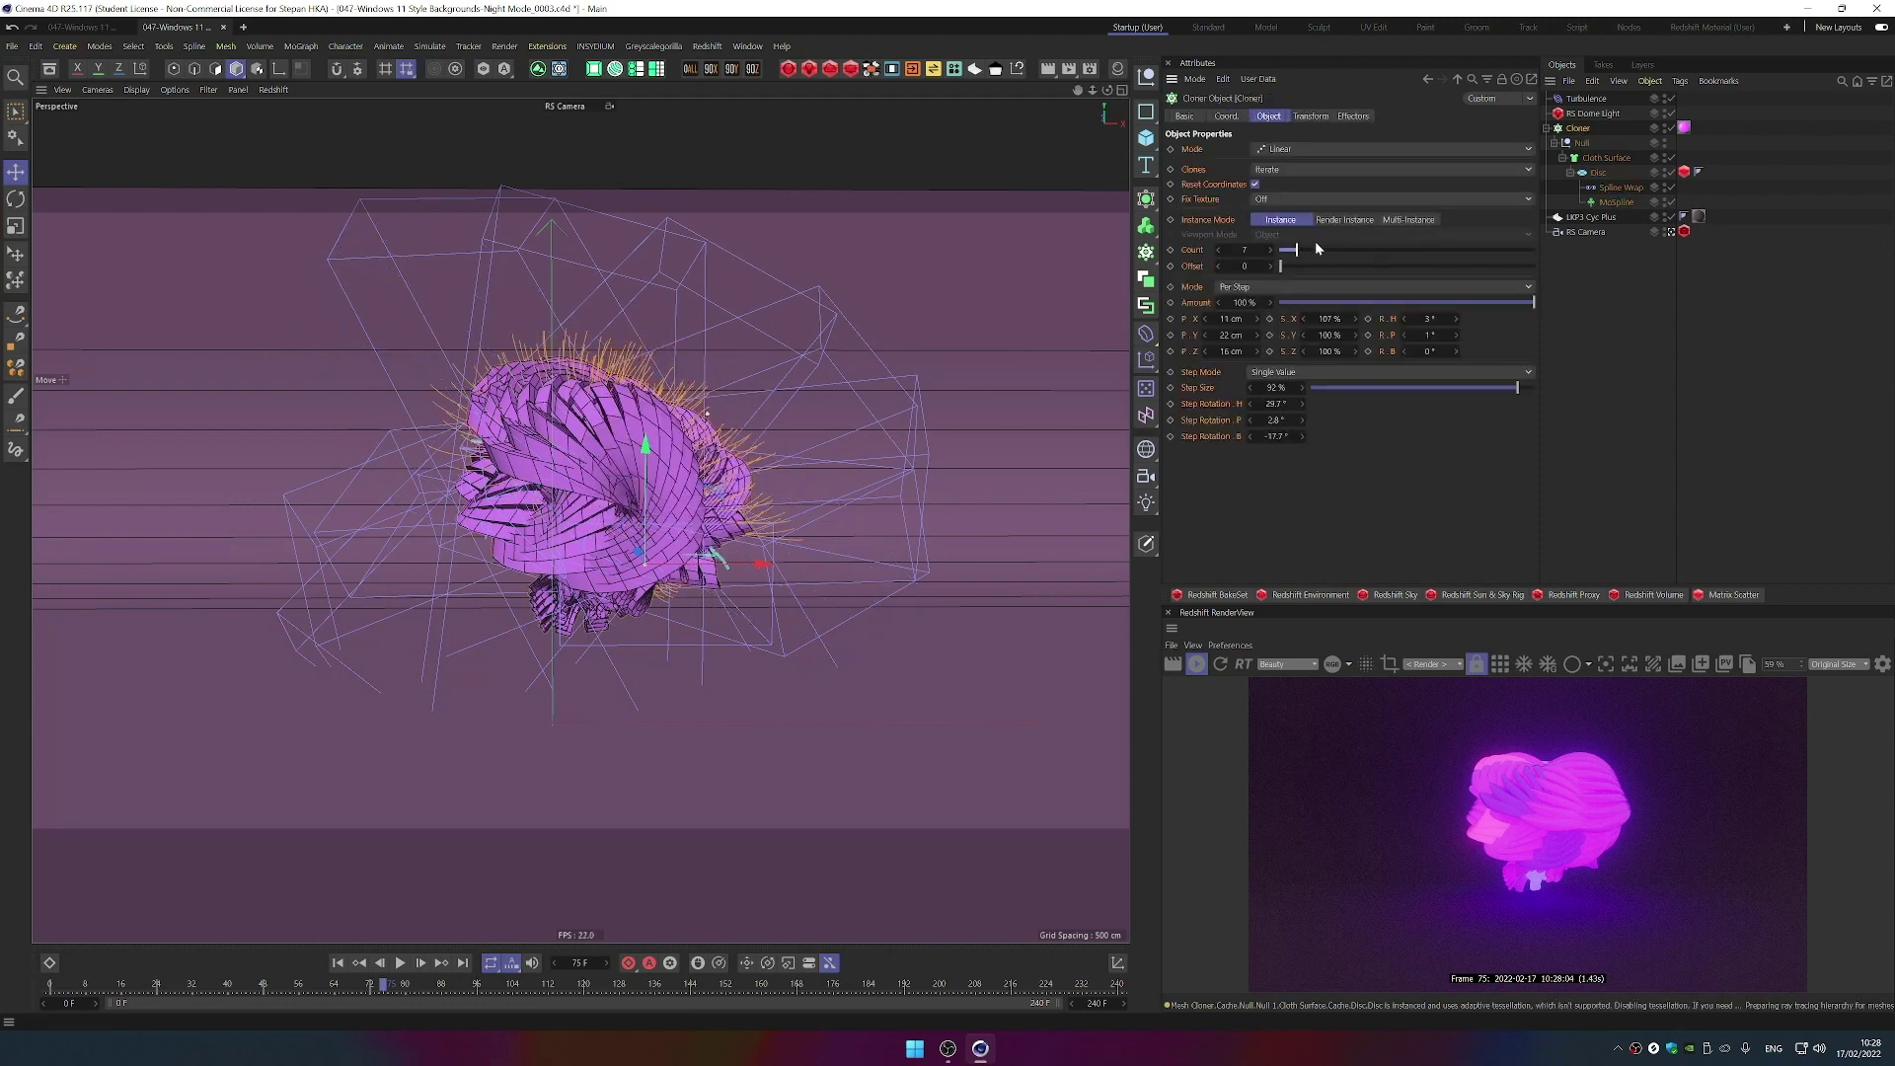
- Cut the MoSpline to one segment, set Angle P to 31°, then raise segments to 17
{"action": "left_click", "coordinate": [1616, 202]}
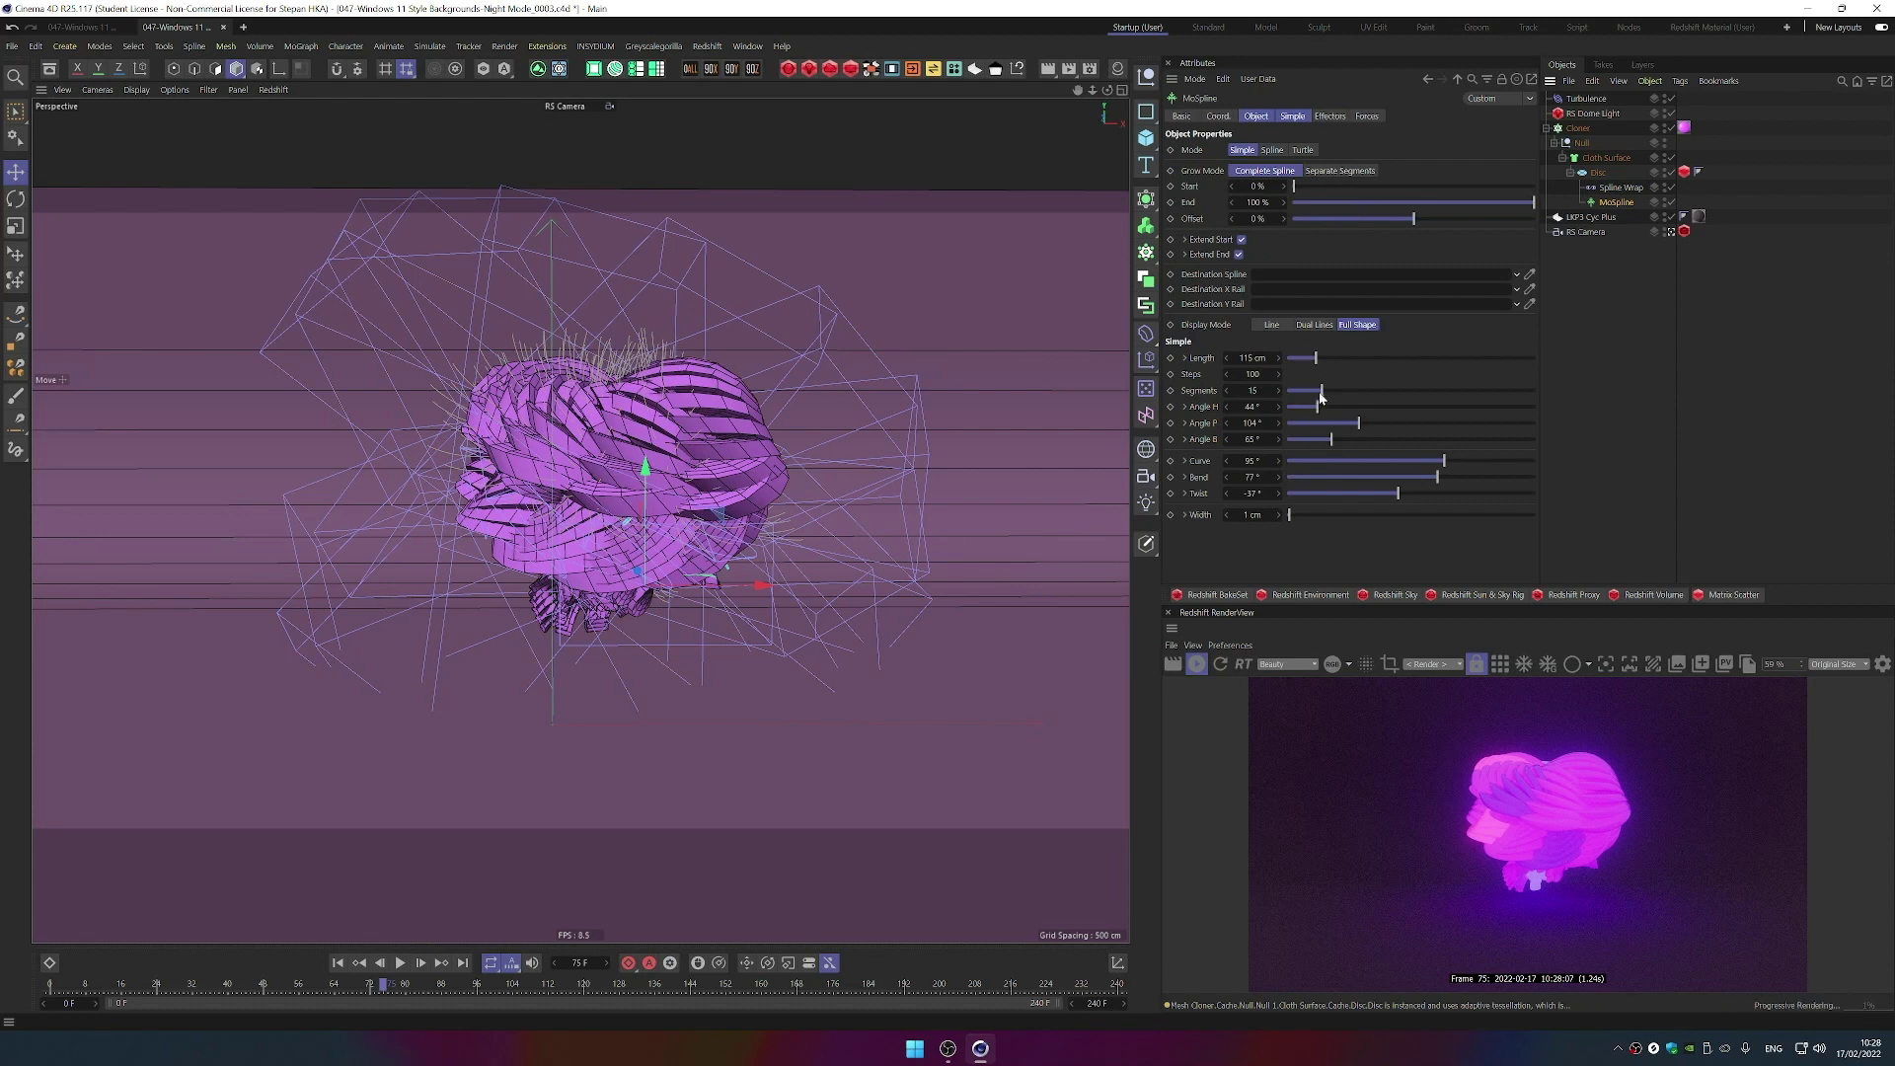
{"action": "left_click_drag", "start_coordinate": [1322, 391], "coordinate": [1293, 392]}
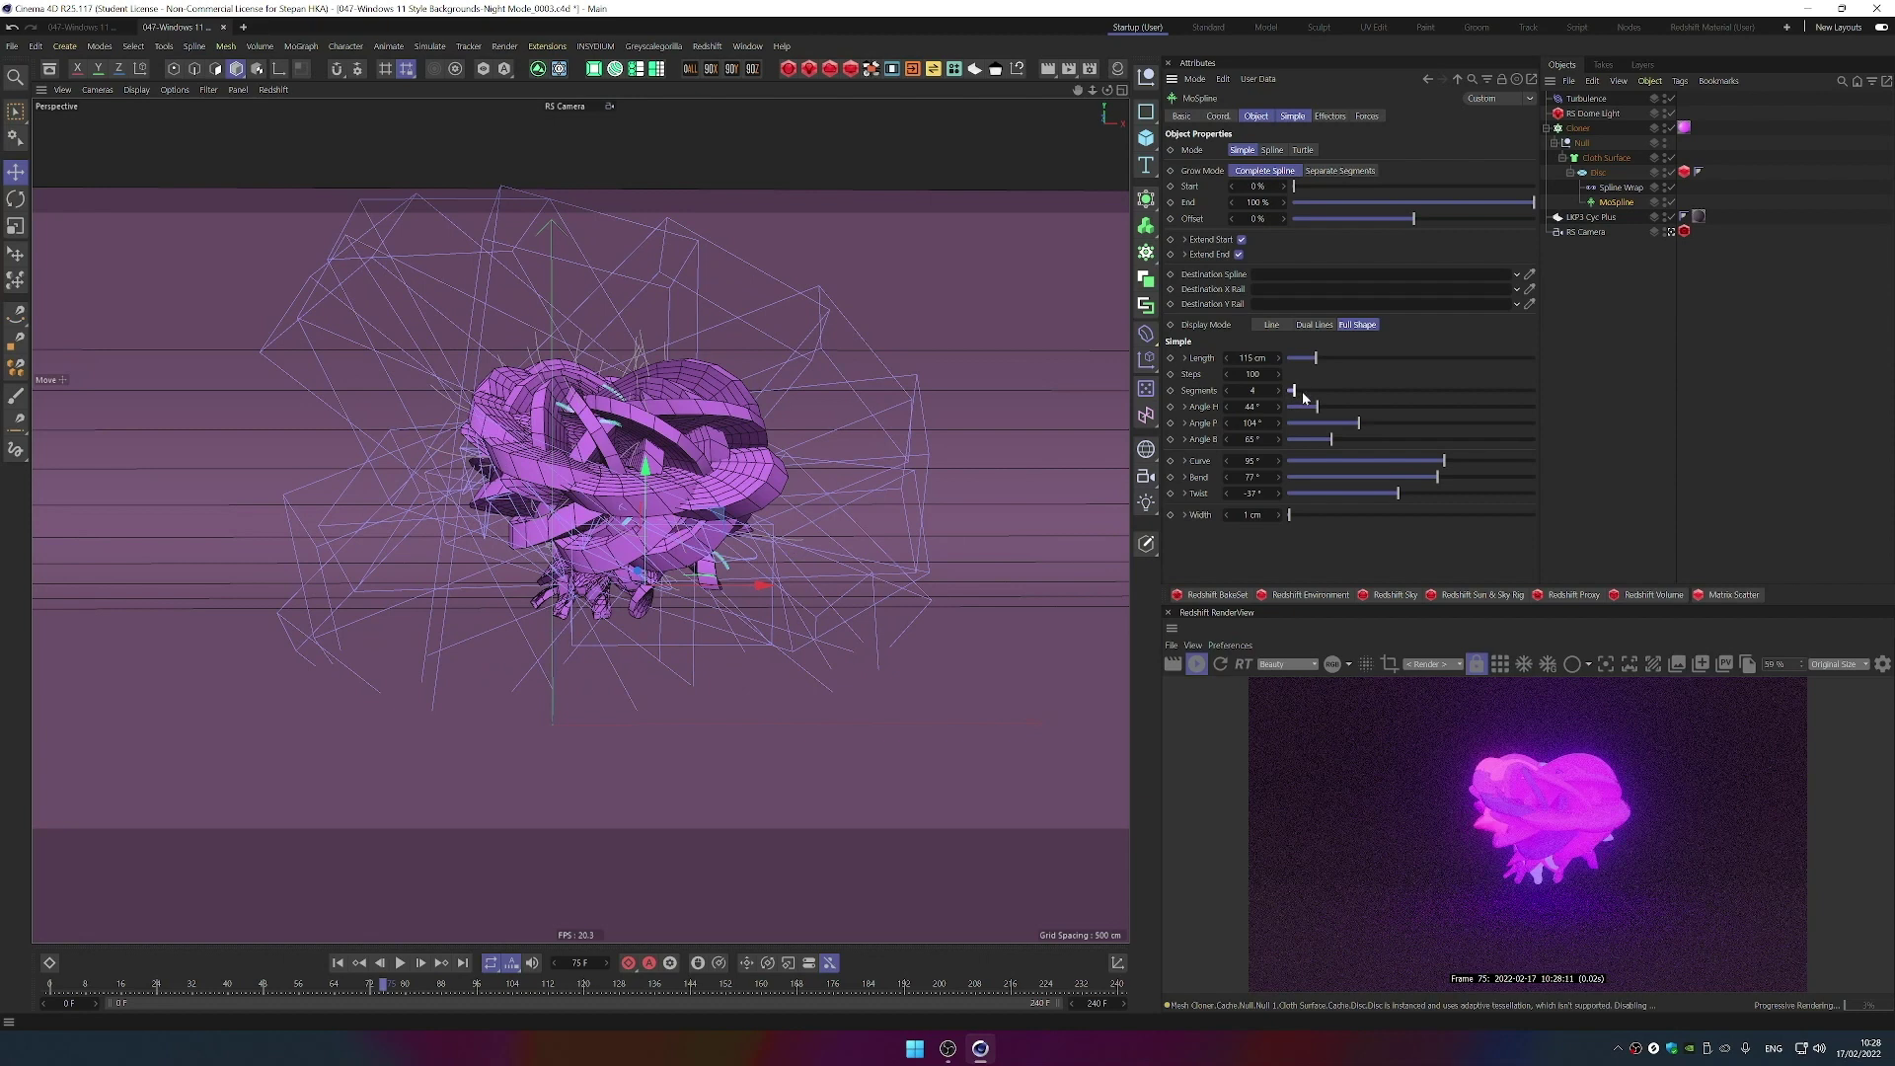
{"action": "left_click_drag", "start_coordinate": [1356, 424], "coordinate": [1463, 474]}
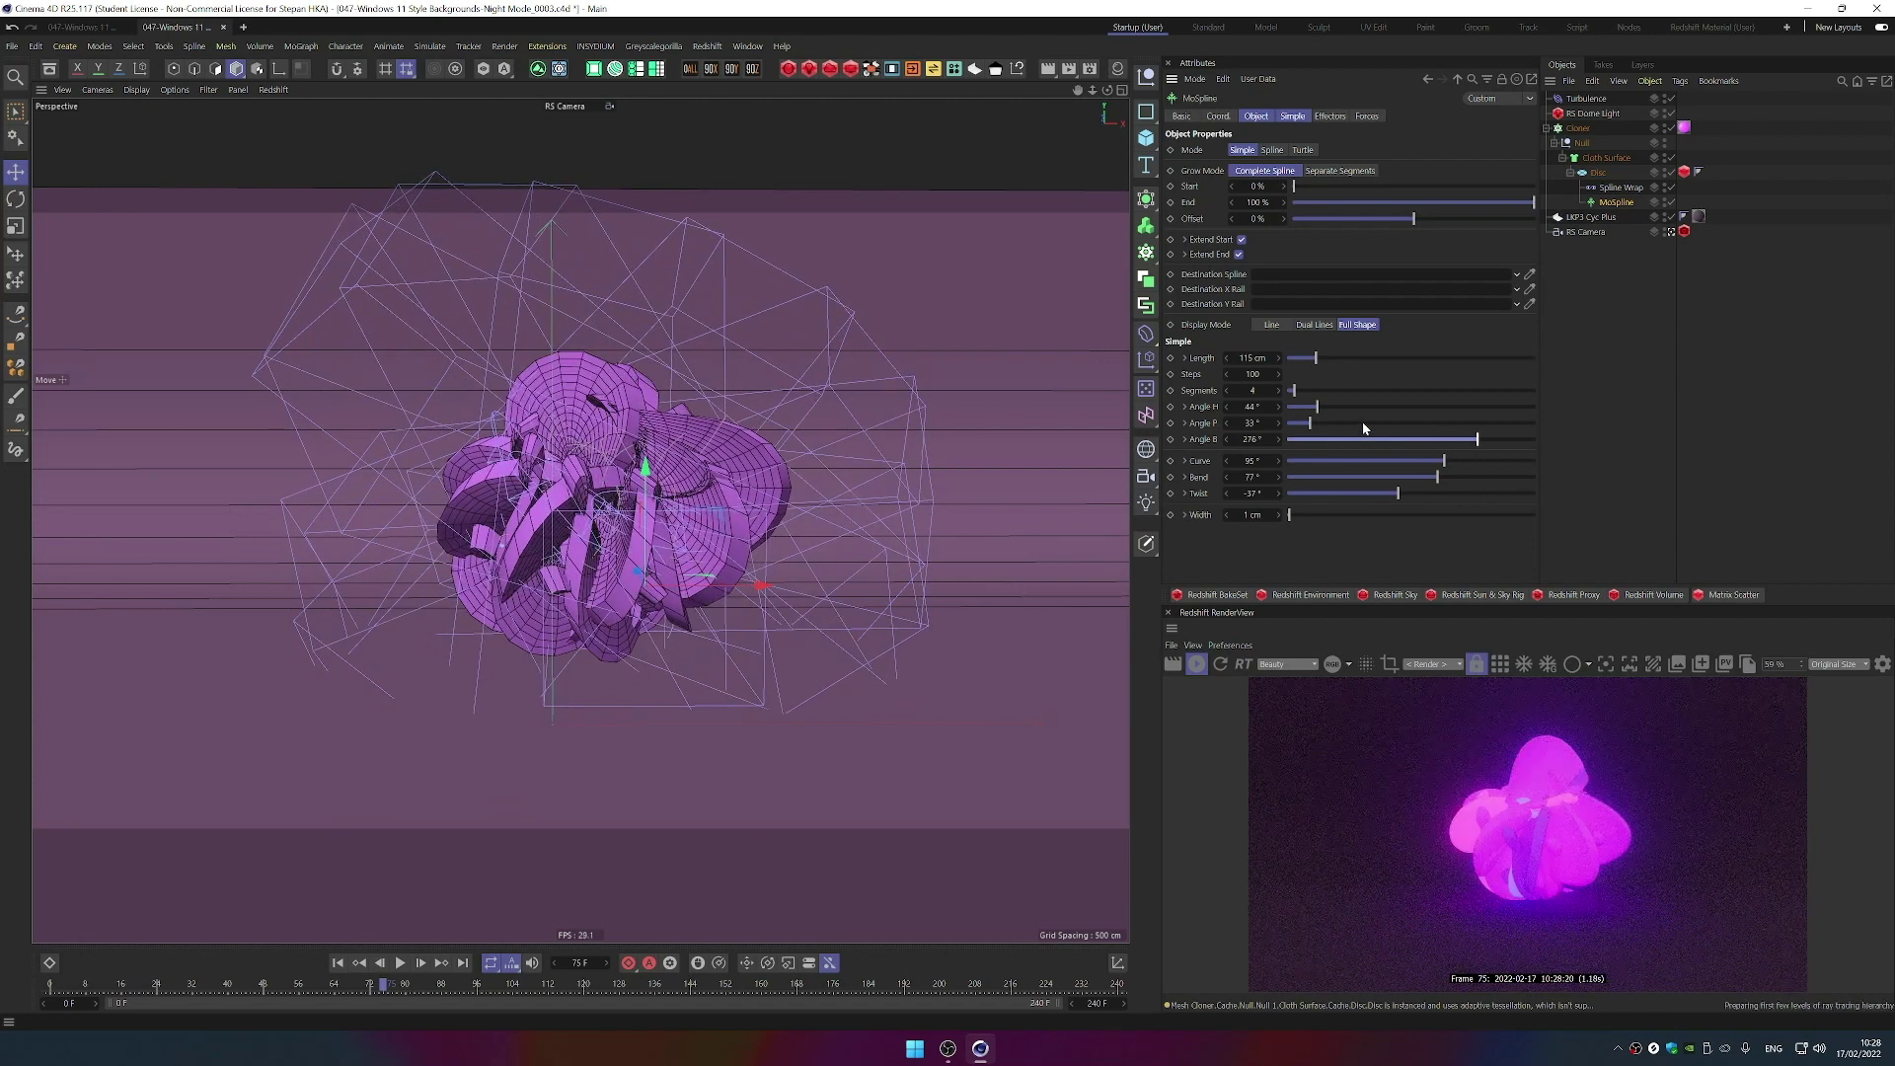
{"action": "left_click", "coordinate": [1327, 392]}
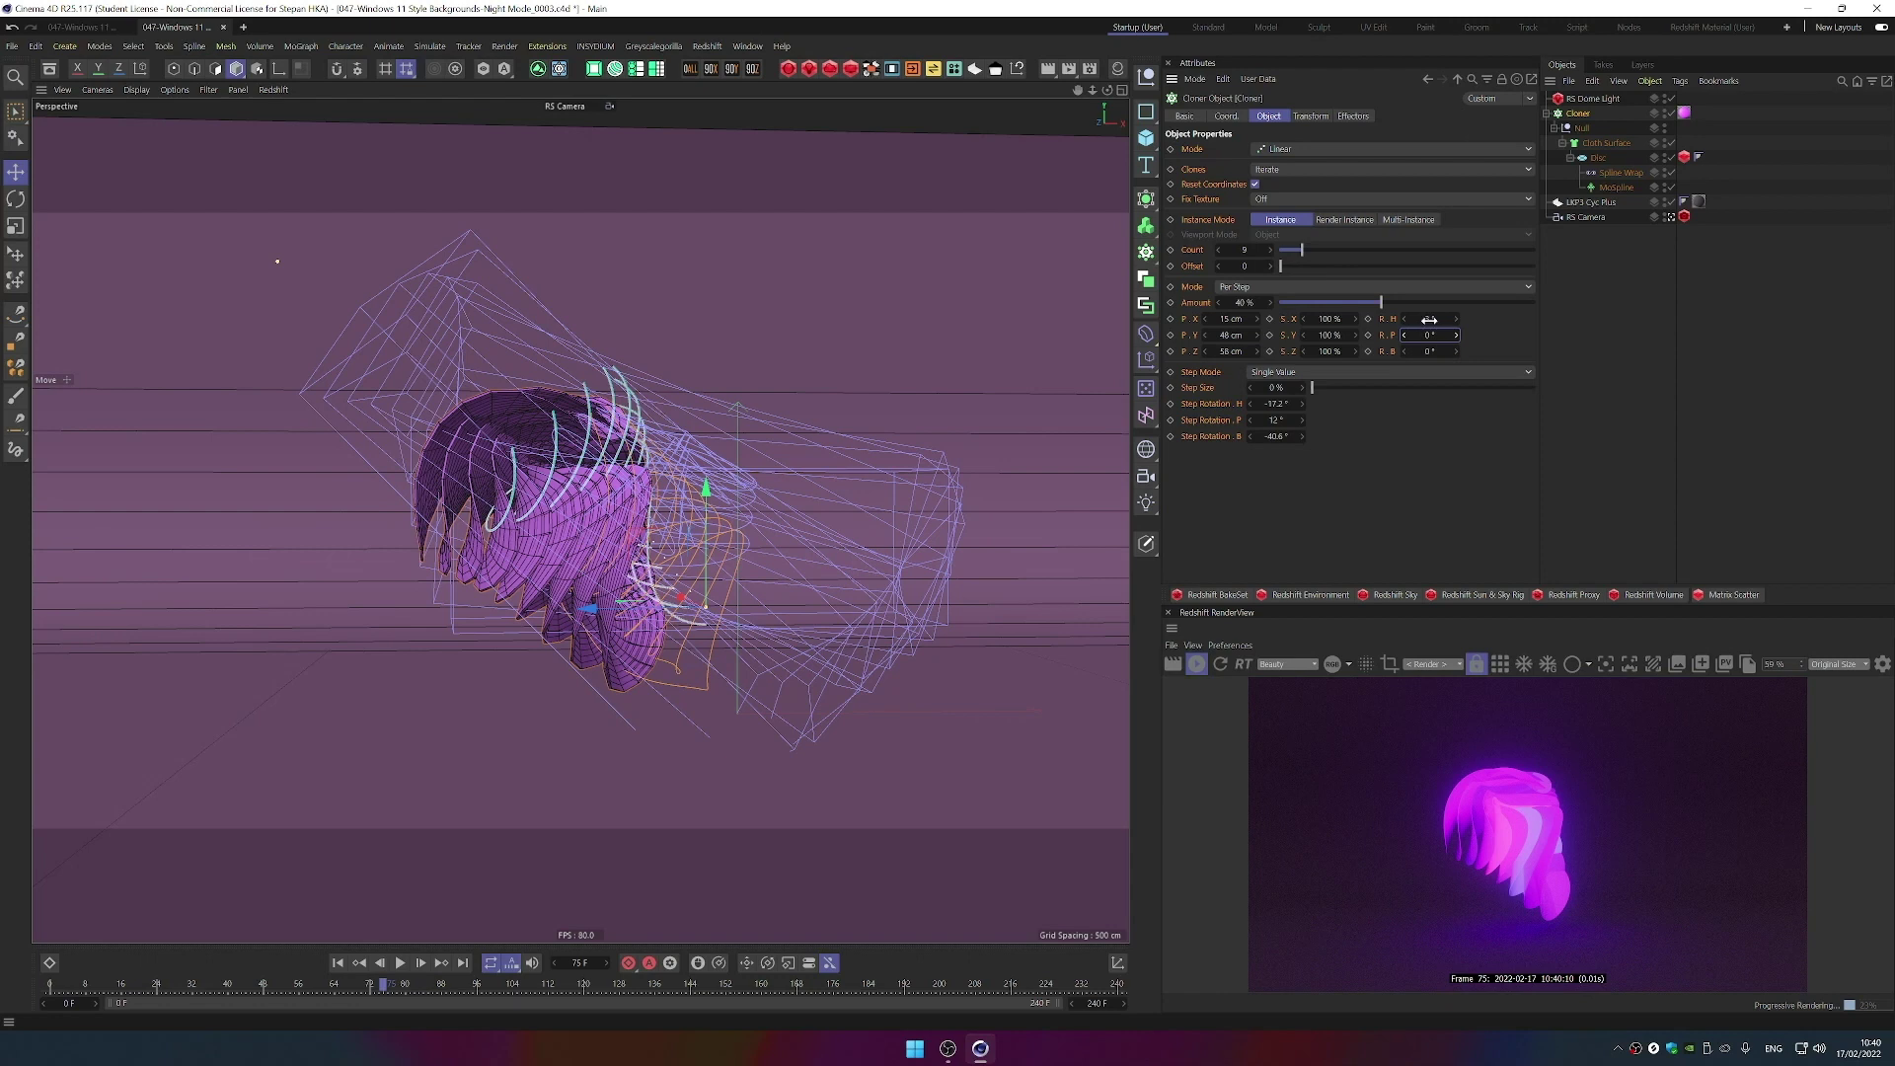
- Drag the Cloner's R.H field from 0° to 3°
{"action": "left_click_drag", "start_coordinate": [1429, 319], "coordinate": [1472, 233]}
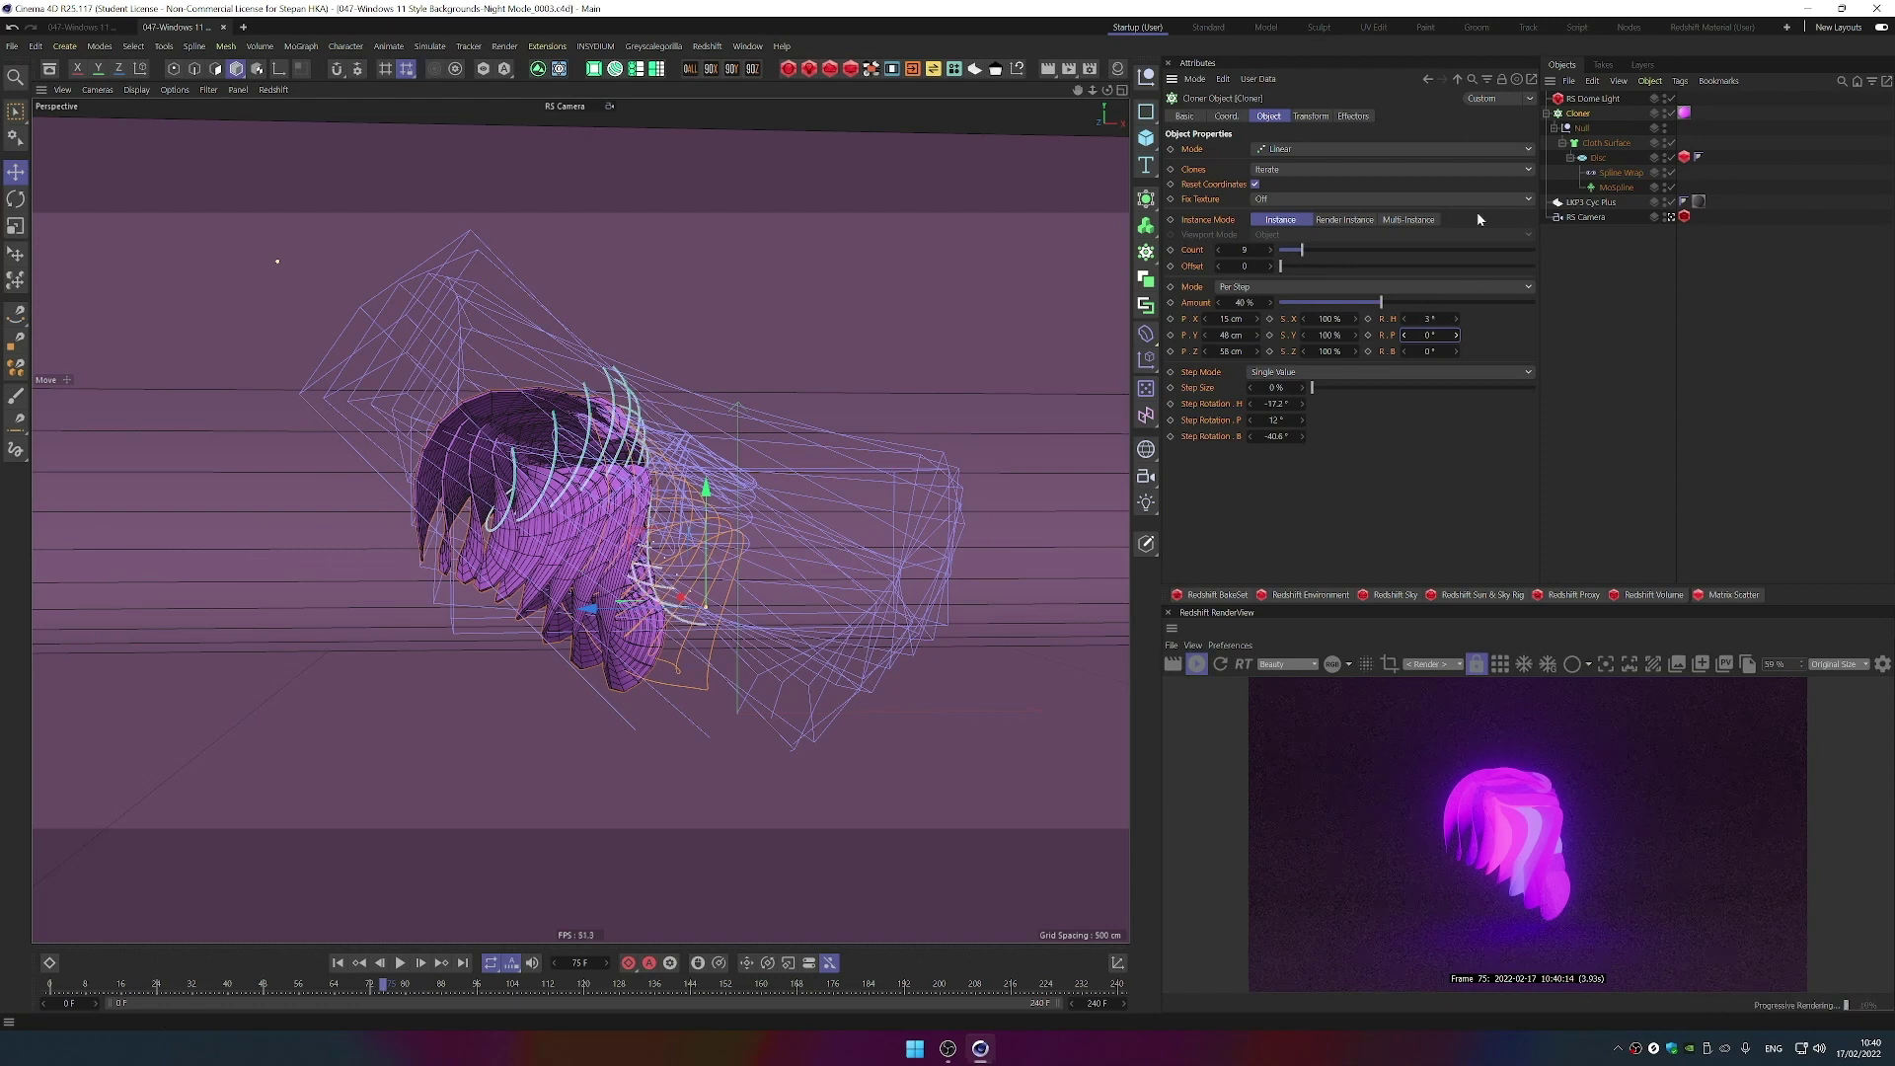